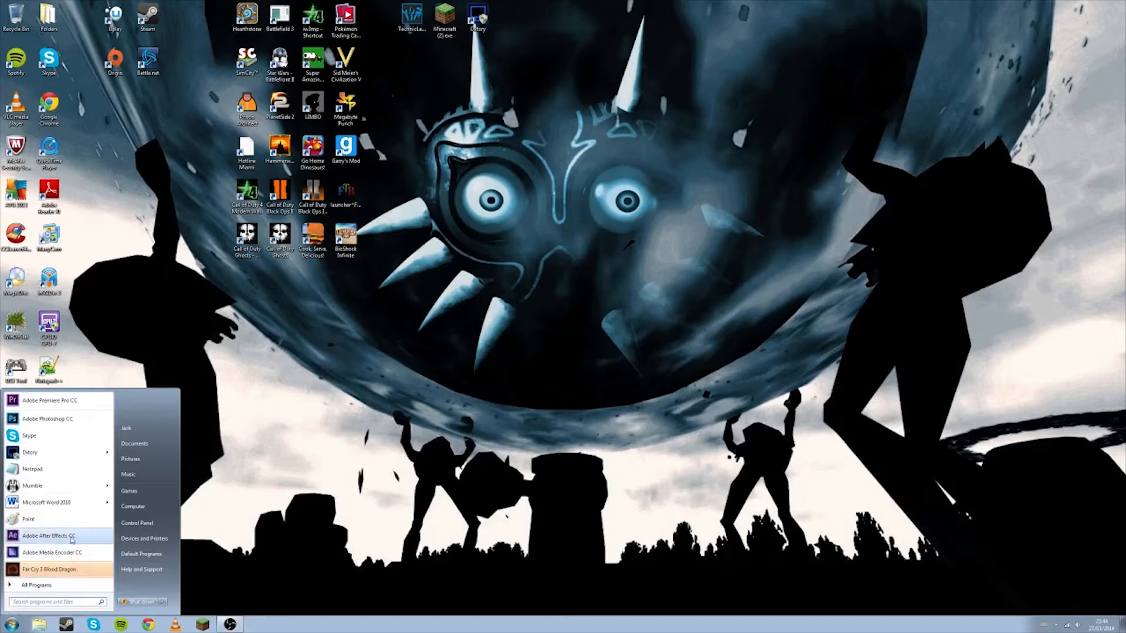
Launch Adobe After Effects CC and dismiss its startup warnings.
{"action": "left_click", "coordinate": [72, 538]}
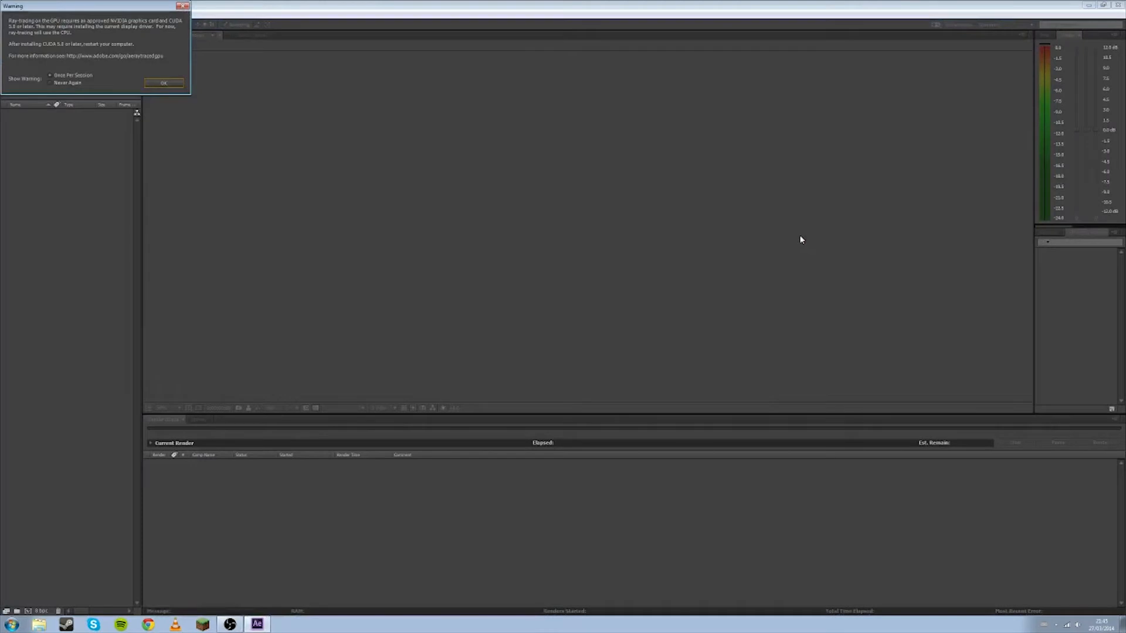
{"action": "left_click", "coordinate": [161, 83]}
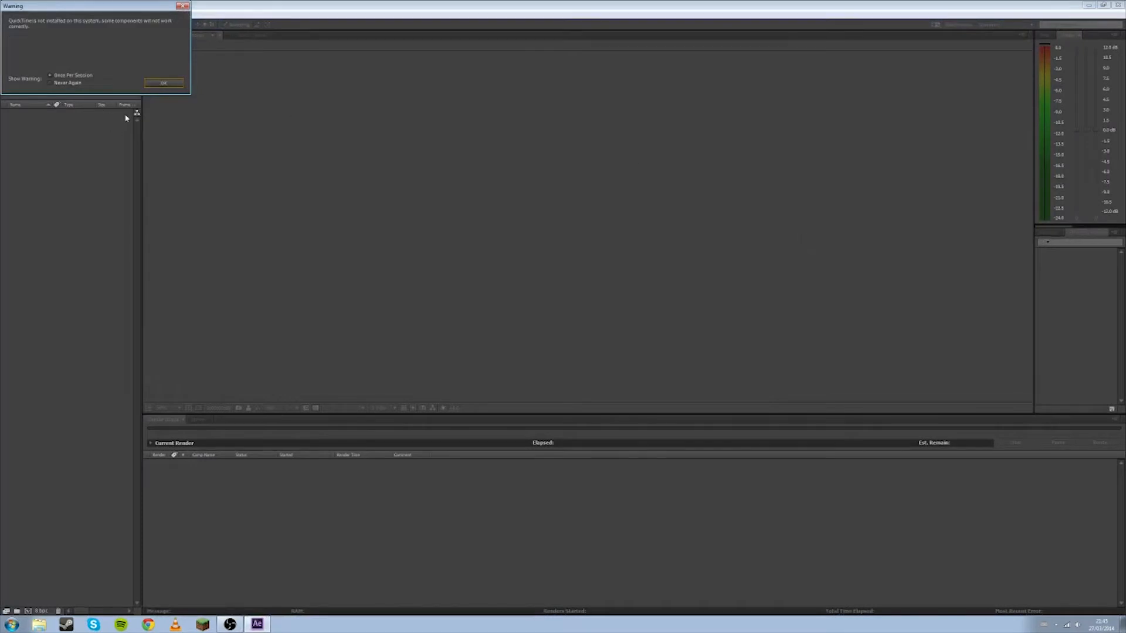
{"action": "left_click", "coordinate": [151, 84]}
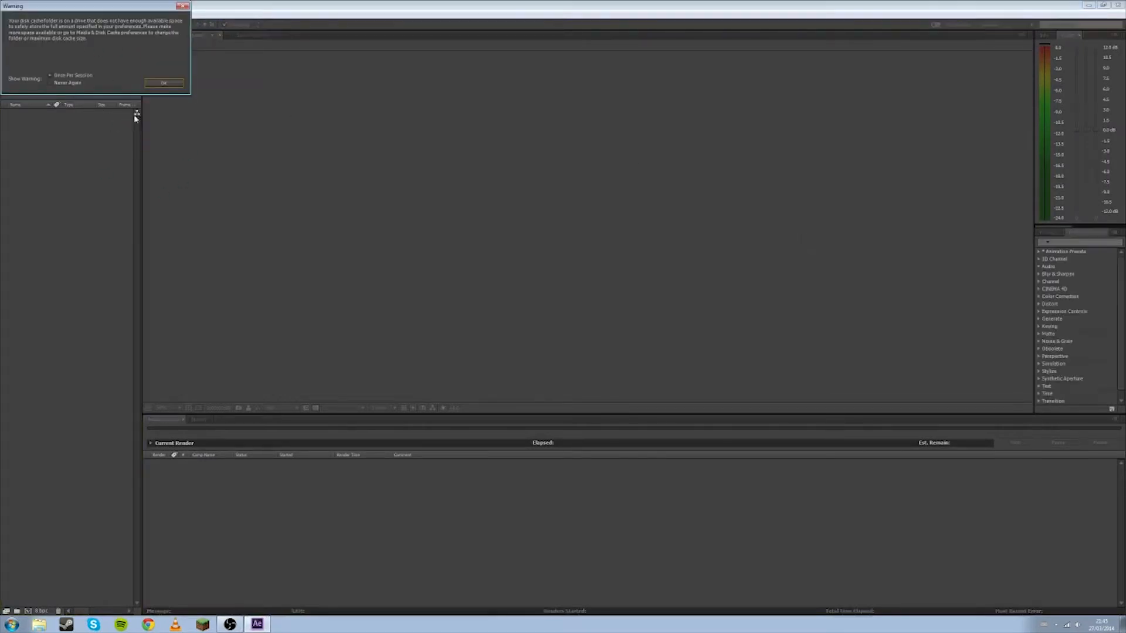
{"action": "left_click", "coordinate": [162, 84]}
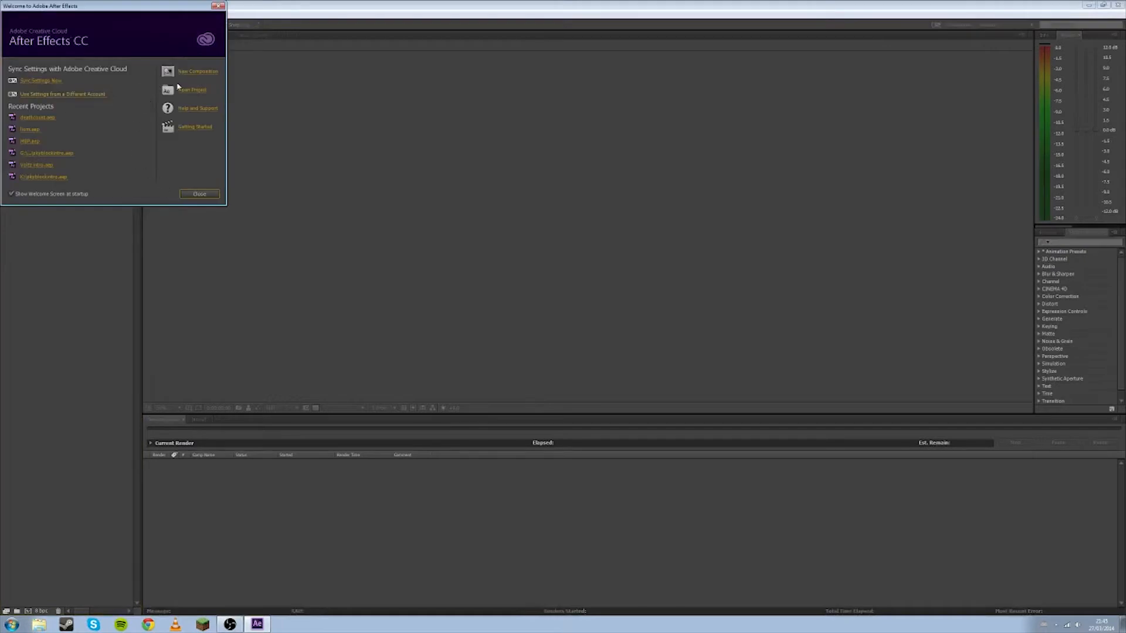
Create a new composition named "minigames intro".
{"action": "left_click", "coordinate": [184, 76]}
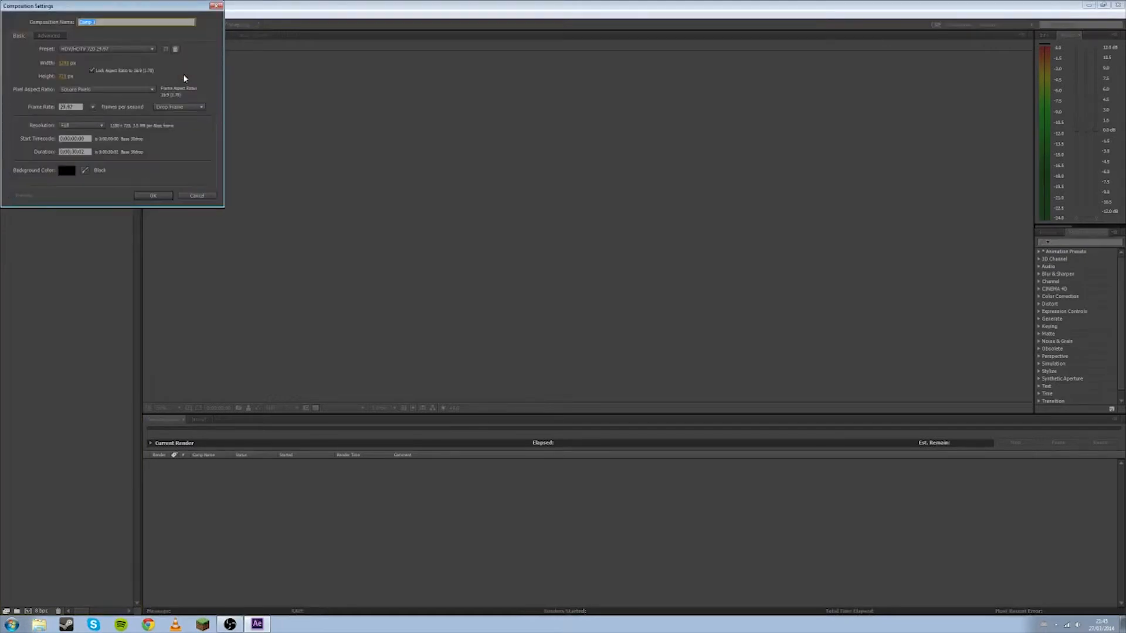
{"action": "type", "text": "minigames intro"}
{"action": "key", "text": "Return"}
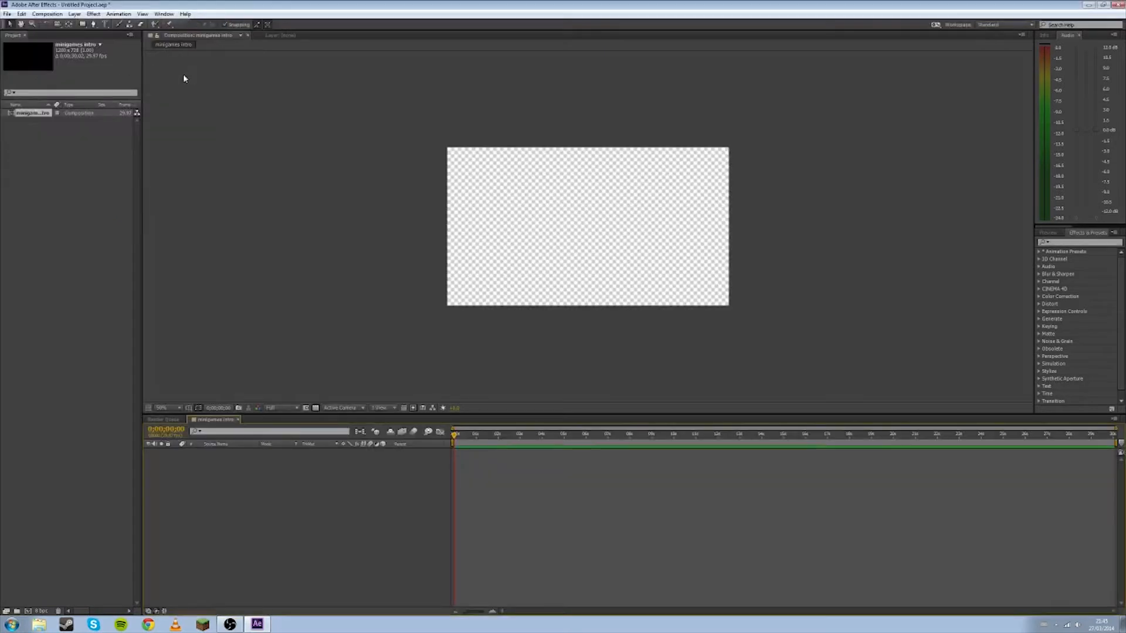
Change the composition settings to the HDTV 1080 29.97 preset with a duration of 5 seconds.
{"action": "left_click", "coordinate": [56, 14]}
{"action": "left_click", "coordinate": [64, 36]}
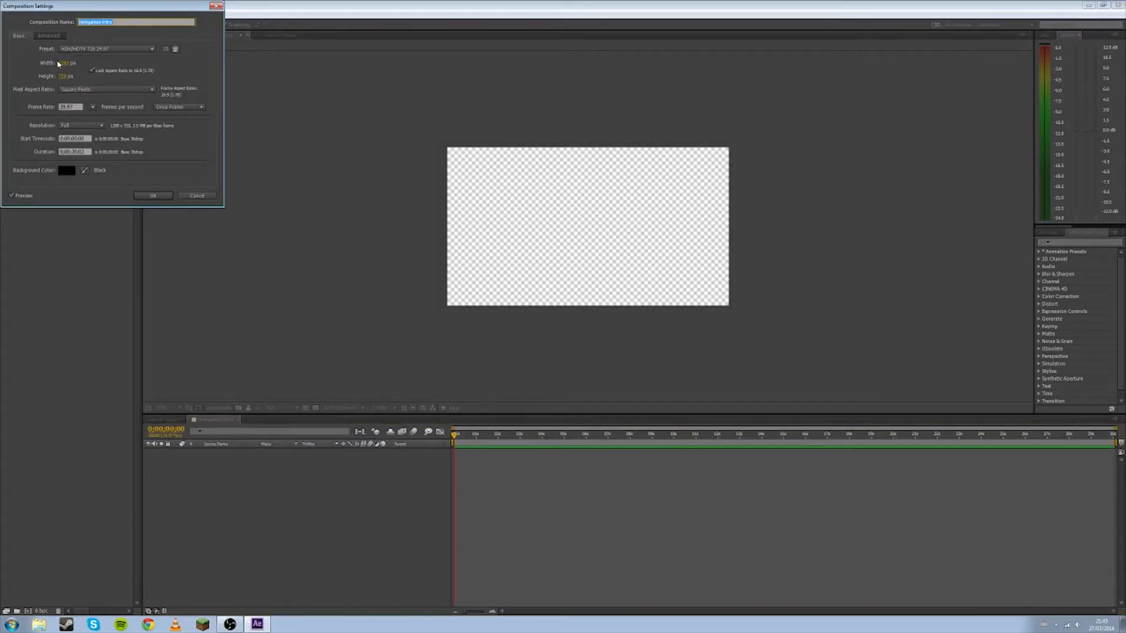
{"action": "left_click", "coordinate": [102, 50]}
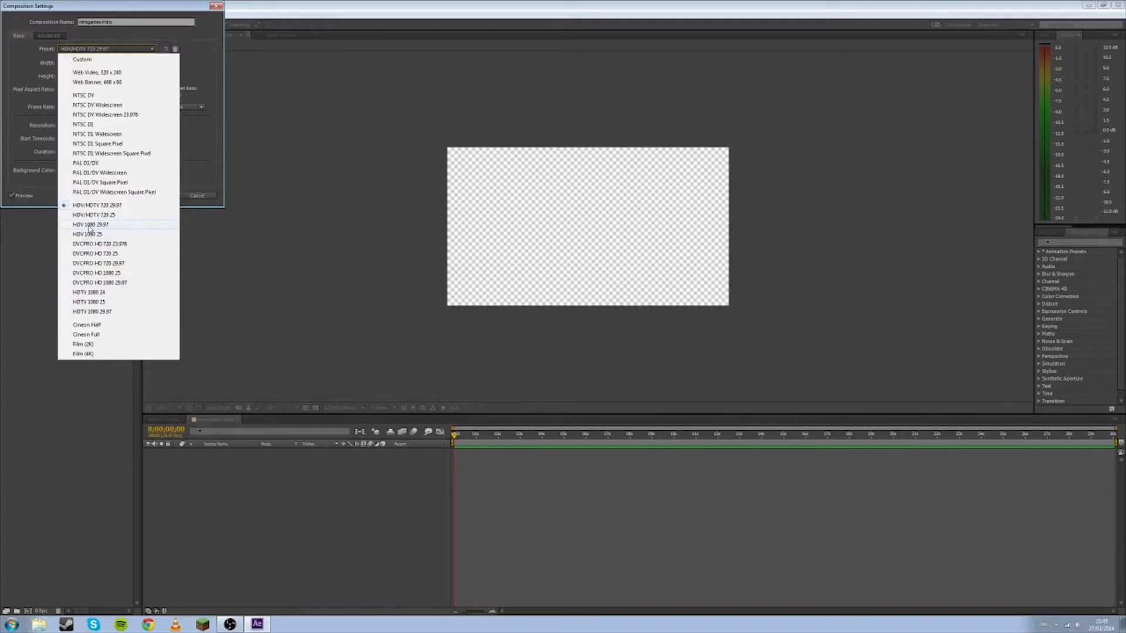
{"action": "left_click", "coordinate": [104, 312]}
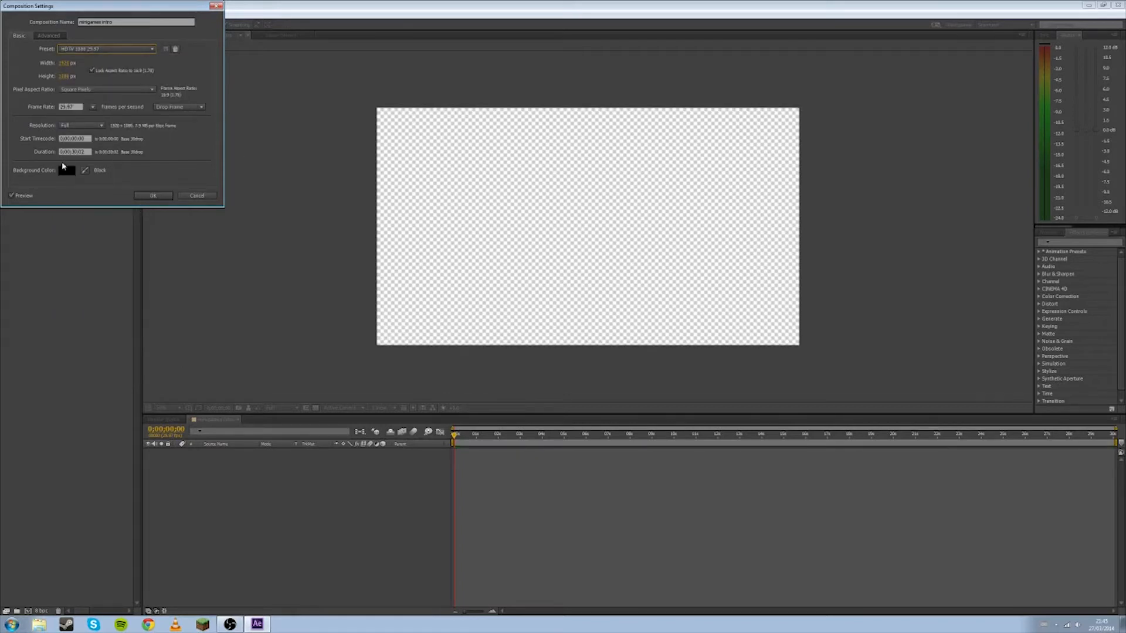
{"action": "left_click", "coordinate": [78, 152]}
{"action": "key", "text": "BackSpace"}
{"action": "key", "text": "BackSpace"}
{"action": "key", "text": "BackSpace"}
{"action": "key", "text": "Return"}
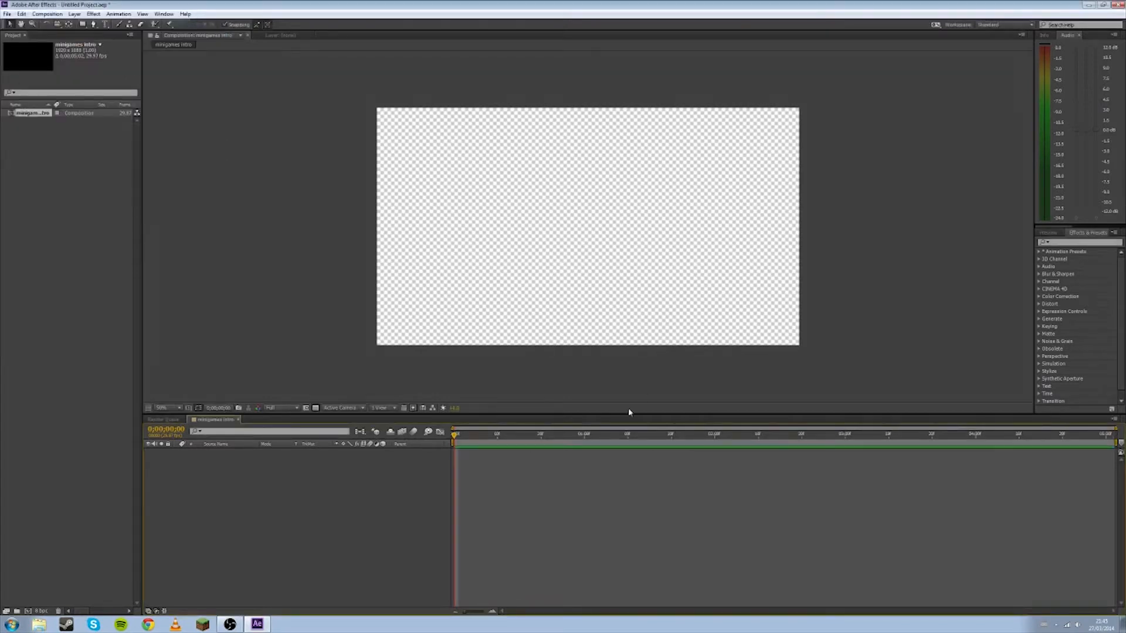
Import "minigames intro logo.png" from the Minecraft Intros folder into the project.
{"action": "left_click", "coordinate": [39, 625]}
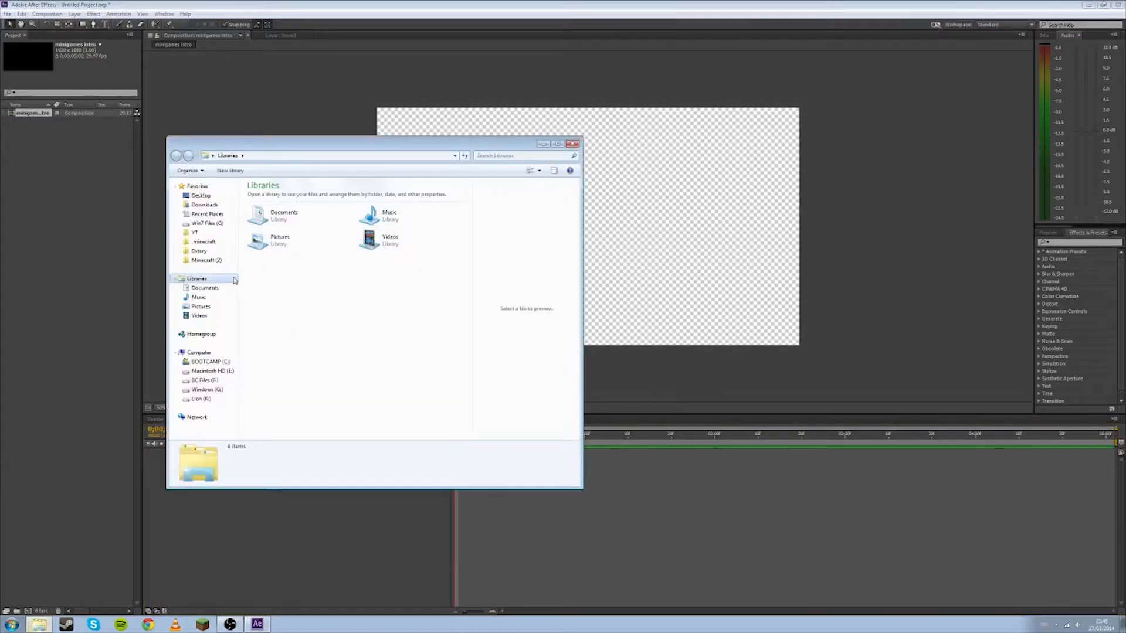
{"action": "left_click", "coordinate": [206, 261]}
{"action": "double_click", "coordinate": [269, 206]}
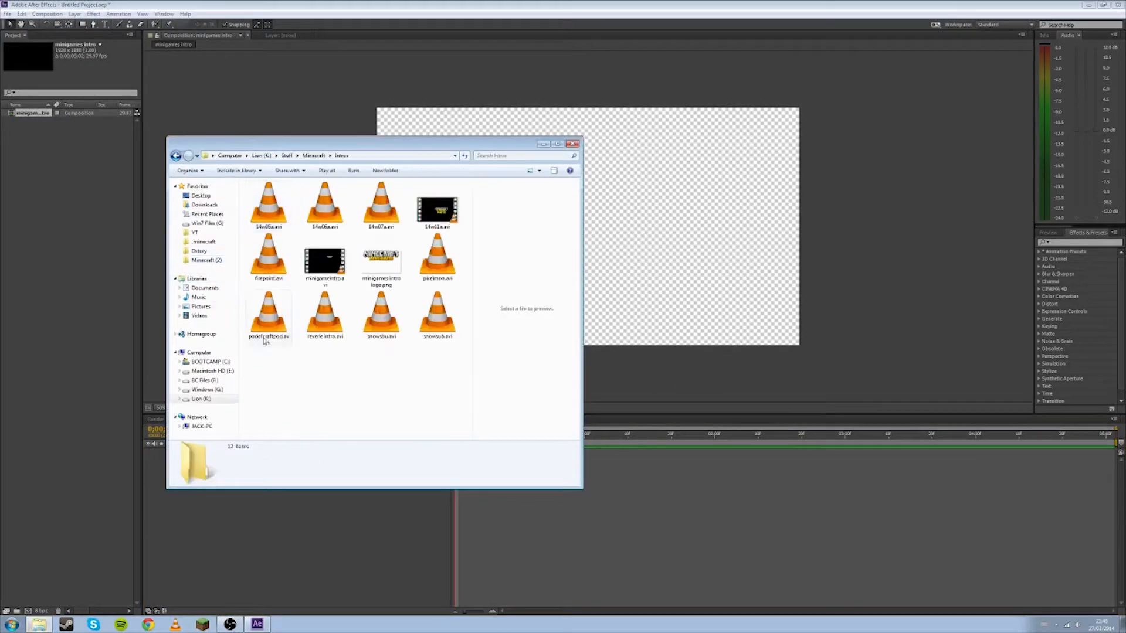
{"action": "left_click", "coordinate": [381, 258]}
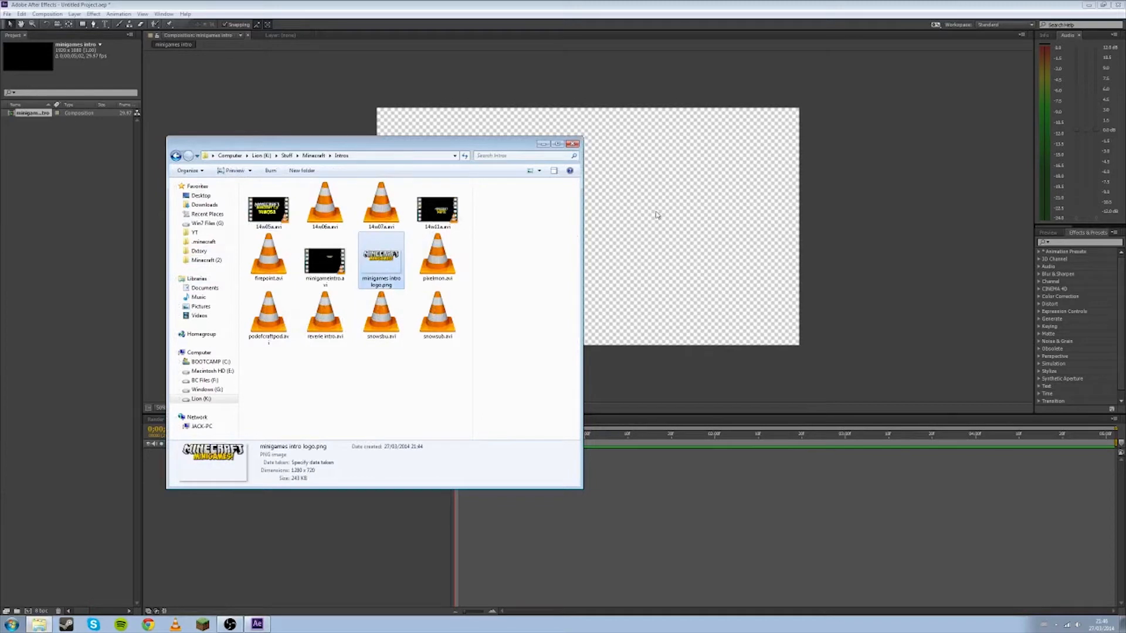
{"action": "left_click", "coordinate": [656, 215]}
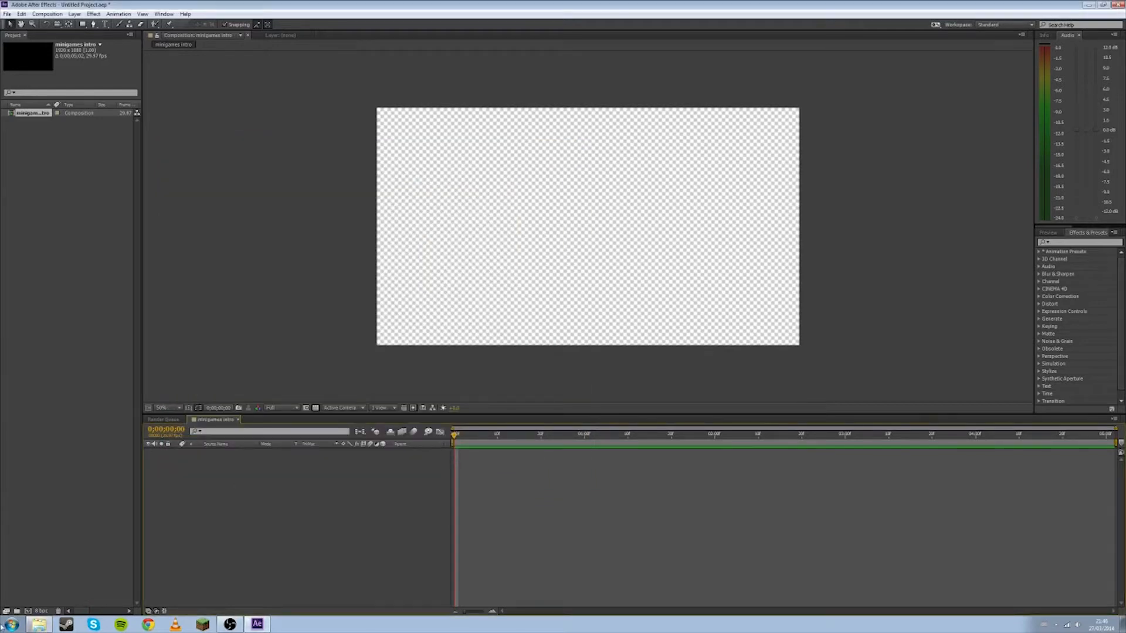
{"action": "left_click", "coordinate": [32, 625]}
{"action": "left_click_drag", "start_coordinate": [372, 249], "coordinate": [52, 231]}
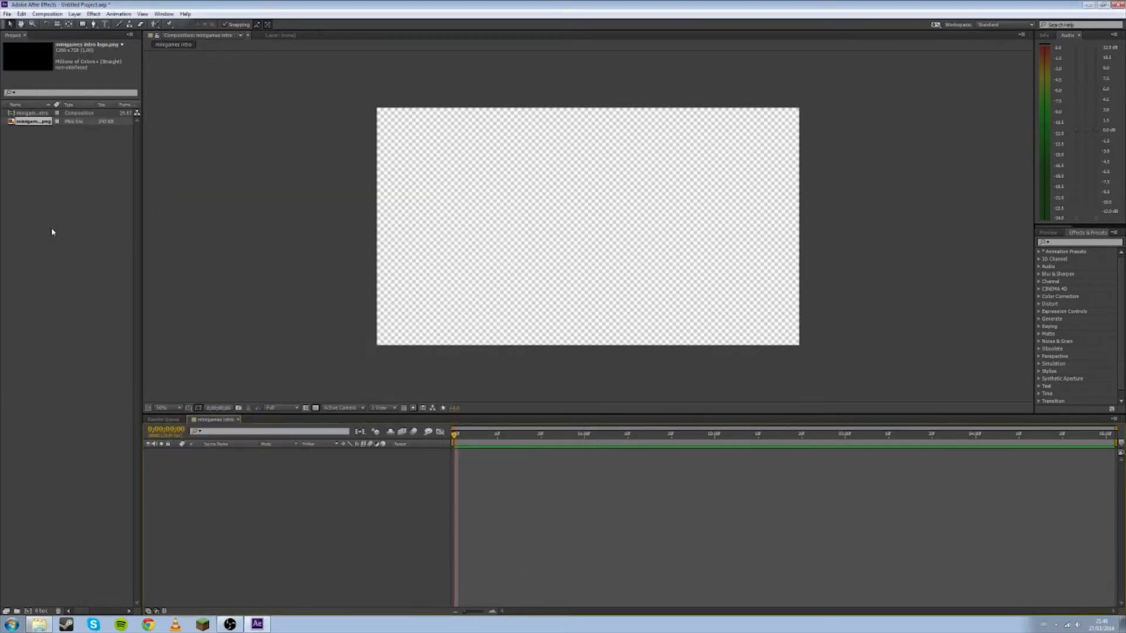
Add the logo image to the composition as a layer and fit it to the comp size.
{"action": "left_click_drag", "start_coordinate": [40, 122], "coordinate": [589, 222]}
{"action": "right_click", "coordinate": [556, 258]}
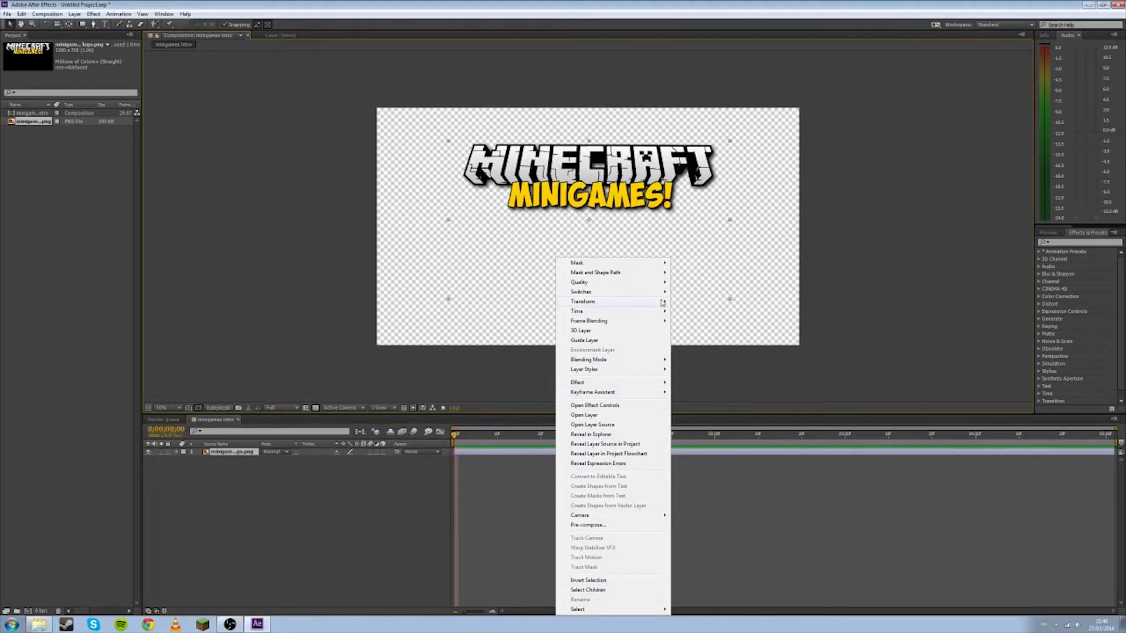
{"action": "mouse_move", "coordinate": [662, 303]}
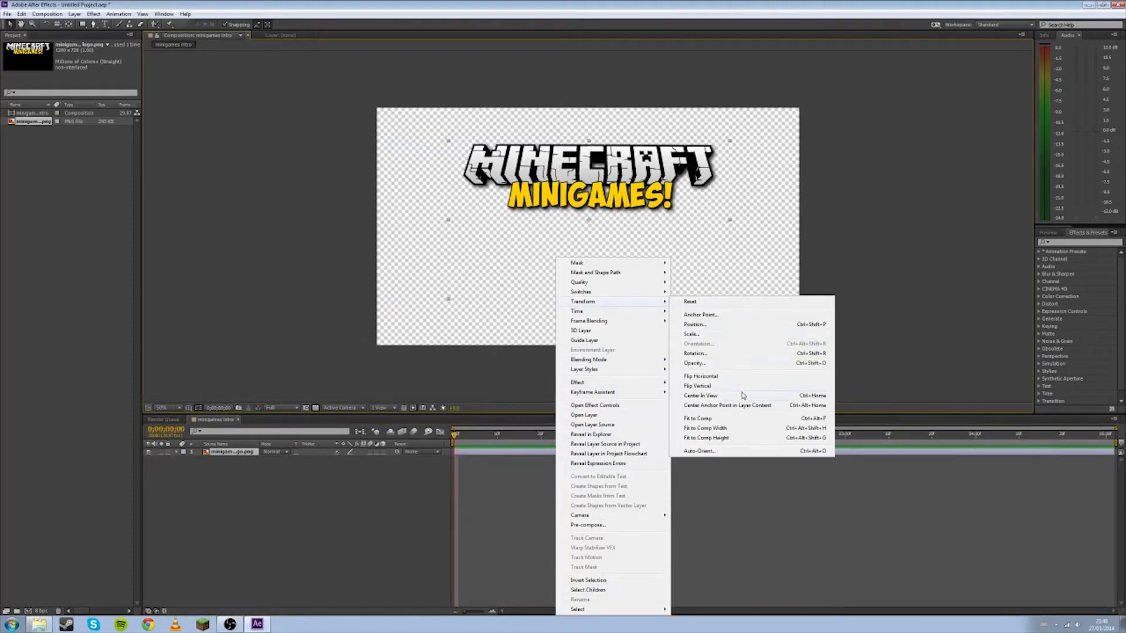
{"action": "left_click", "coordinate": [716, 420]}
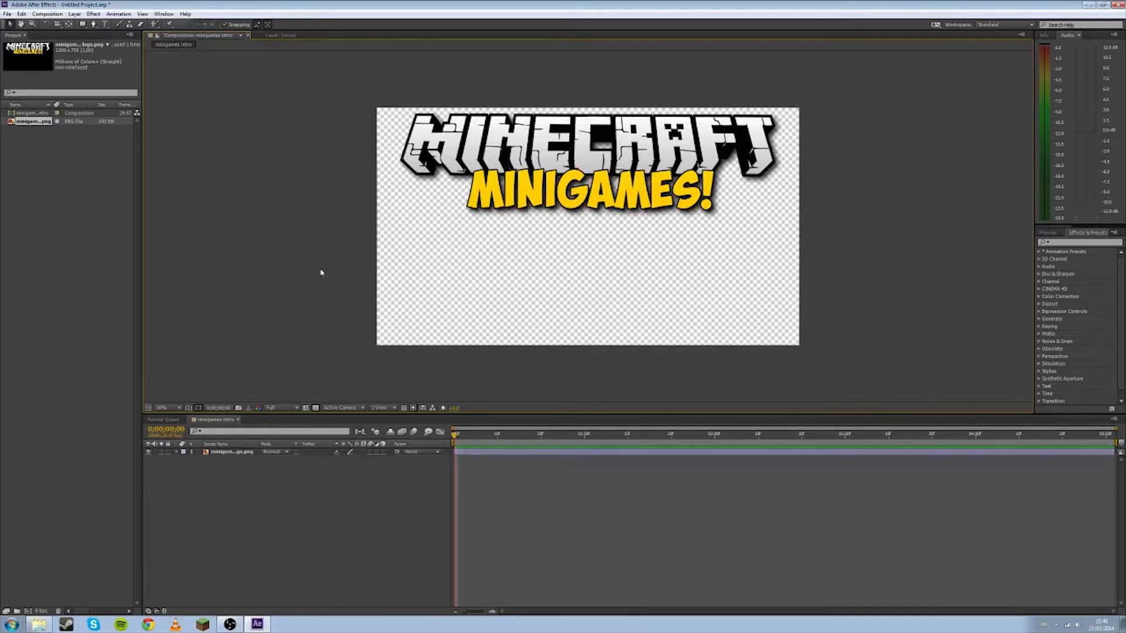
Apply the Zoom - spiral preset from the Transitions - Movement animation presets to the logo layer at the first frame.
{"action": "left_click", "coordinate": [1039, 252]}
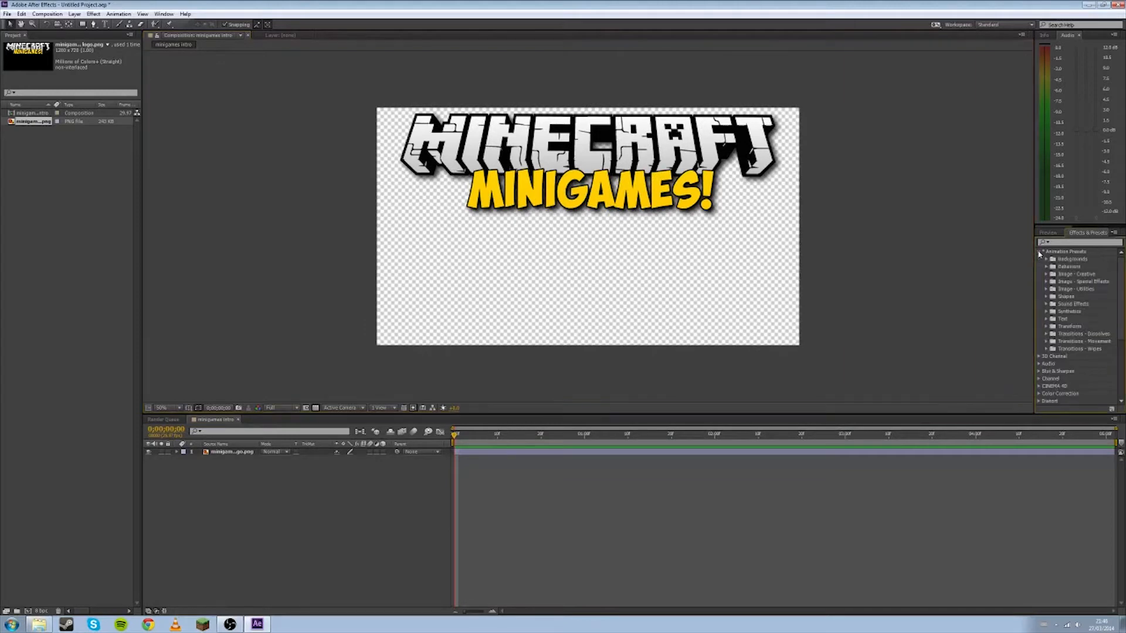
{"action": "left_click", "coordinate": [1045, 343]}
{"action": "scroll", "coordinate": [1046, 345], "scroll_direction": "down", "scroll_amount": 5}
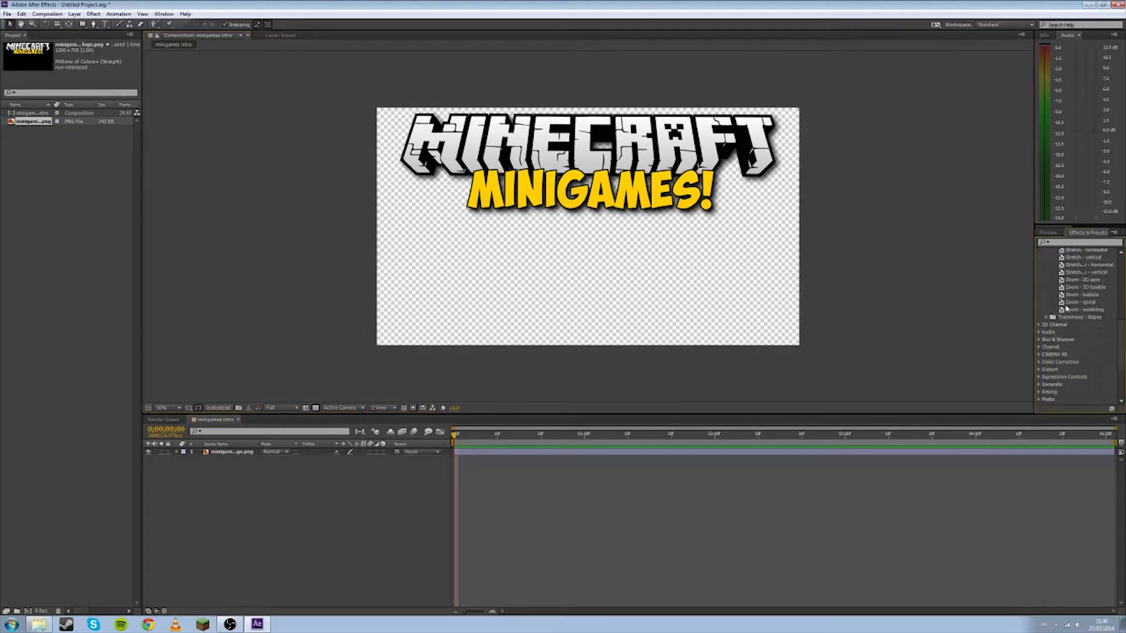
{"action": "left_click_drag", "start_coordinate": [1079, 304], "coordinate": [595, 253]}
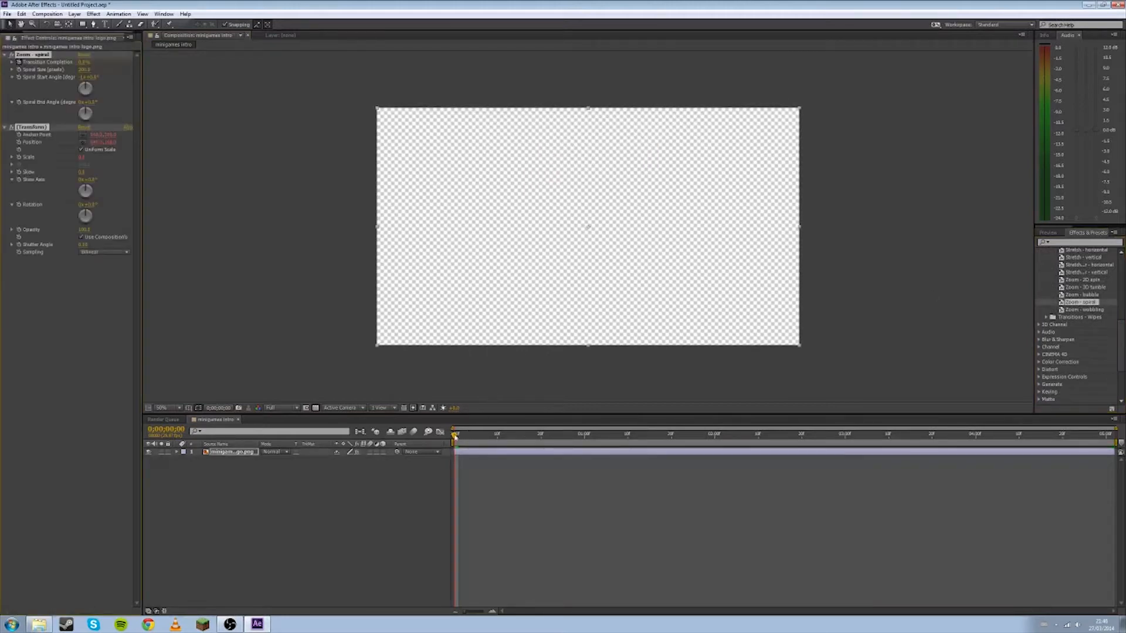
{"action": "mouse_move", "coordinate": [455, 434]}
{"action": "left_mouse_down"}
{"action": "mouse_move", "coordinate": [649, 436]}
{"action": "mouse_move", "coordinate": [440, 432]}
{"action": "left_mouse_up"}
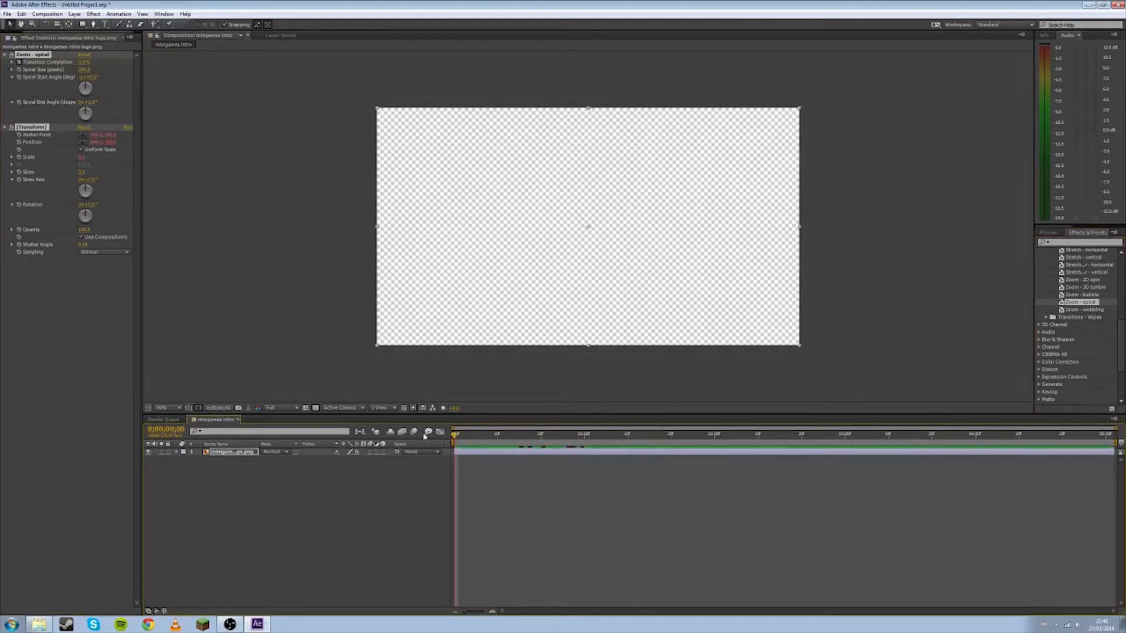
Expand the logo layer's Transform properties and undo the Zoom - spiral preset.
{"action": "left_click", "coordinate": [320, 461]}
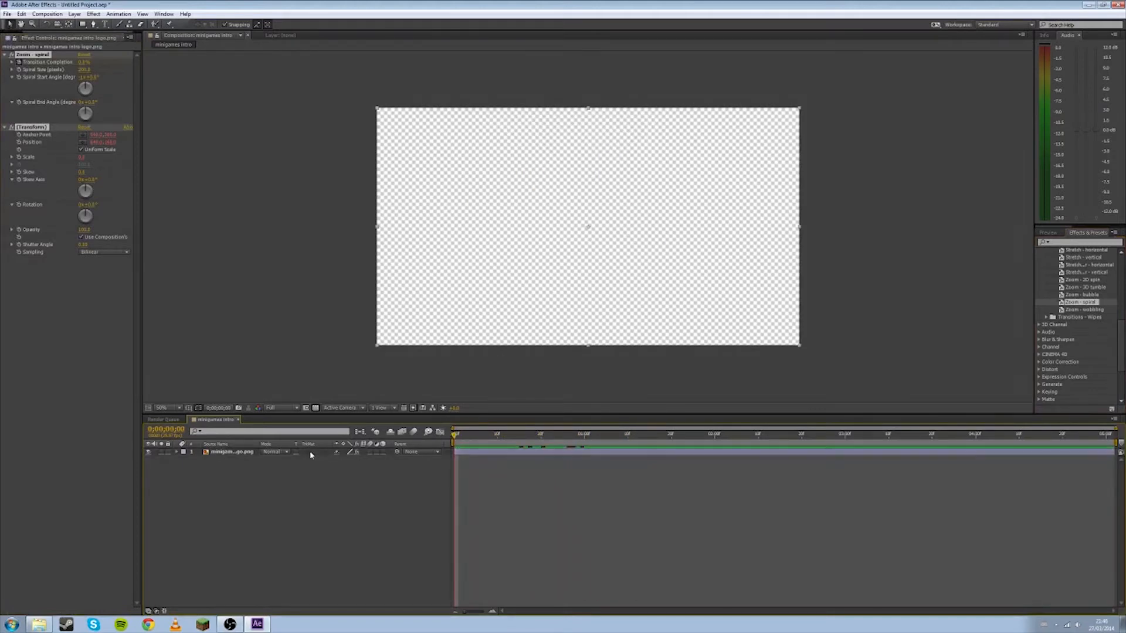
{"action": "left_click", "coordinate": [177, 452]}
{"action": "left_click", "coordinate": [184, 467]}
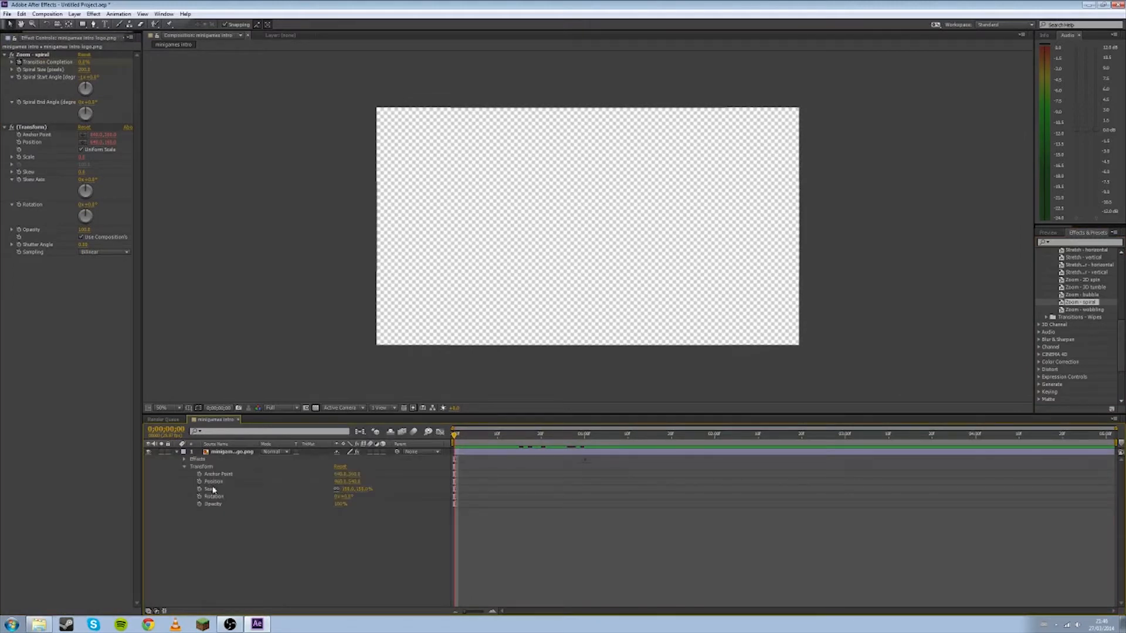
{"action": "key", "text": "ctrl+z"}
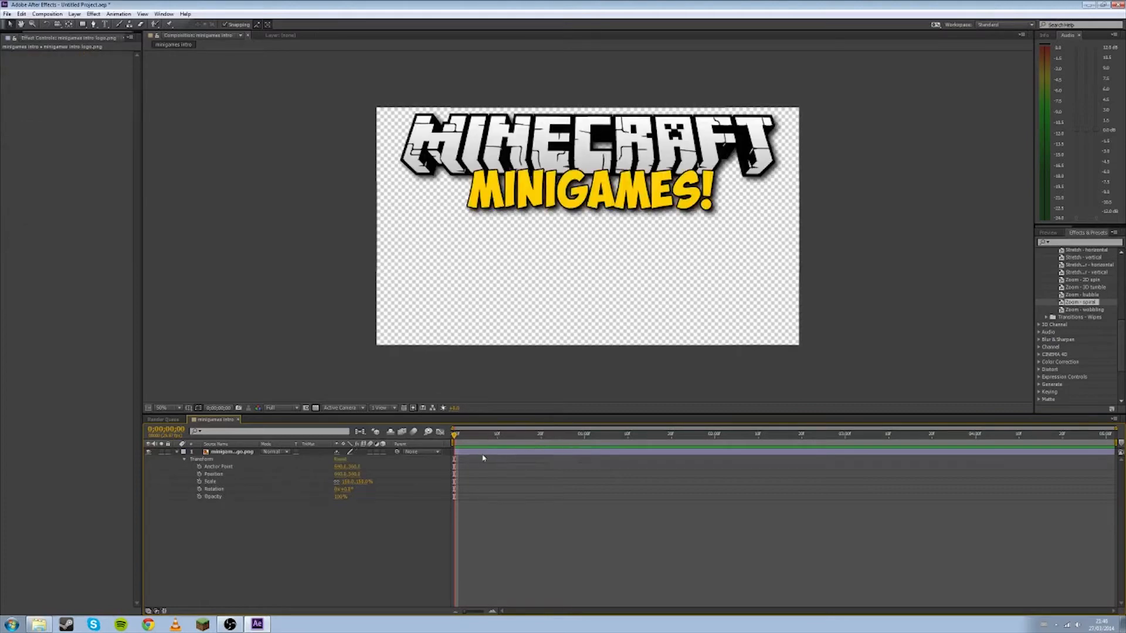
Animate the logo's Scale with a keyframe at the first frame and one of about 255% at 0;00;01;03.
{"action": "left_click", "coordinate": [199, 482]}
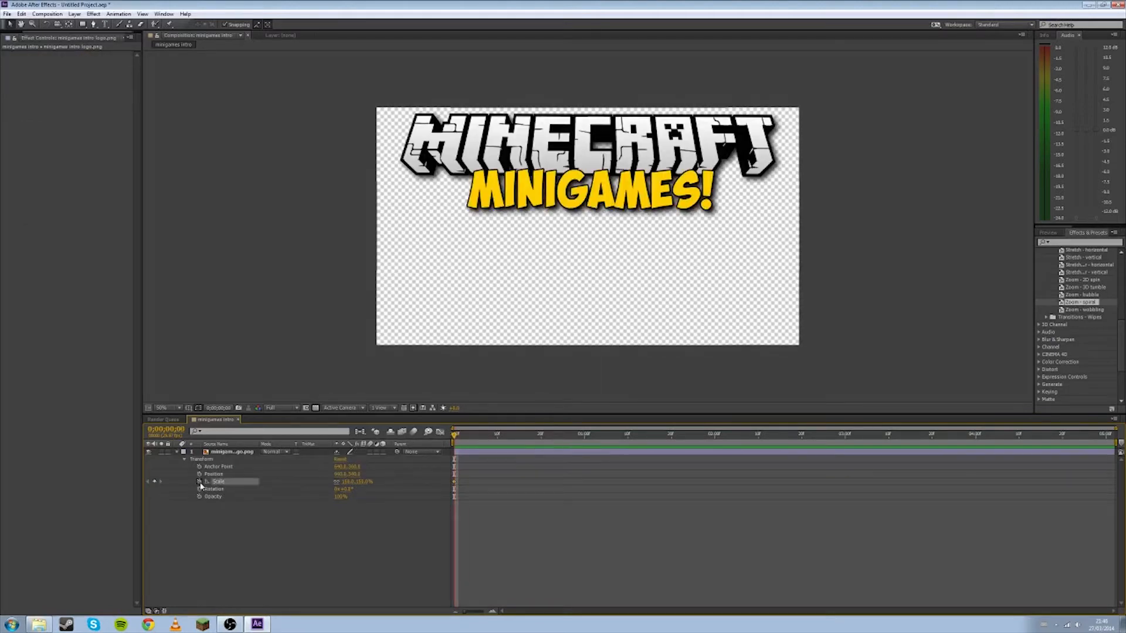
{"action": "left_click", "coordinate": [597, 437]}
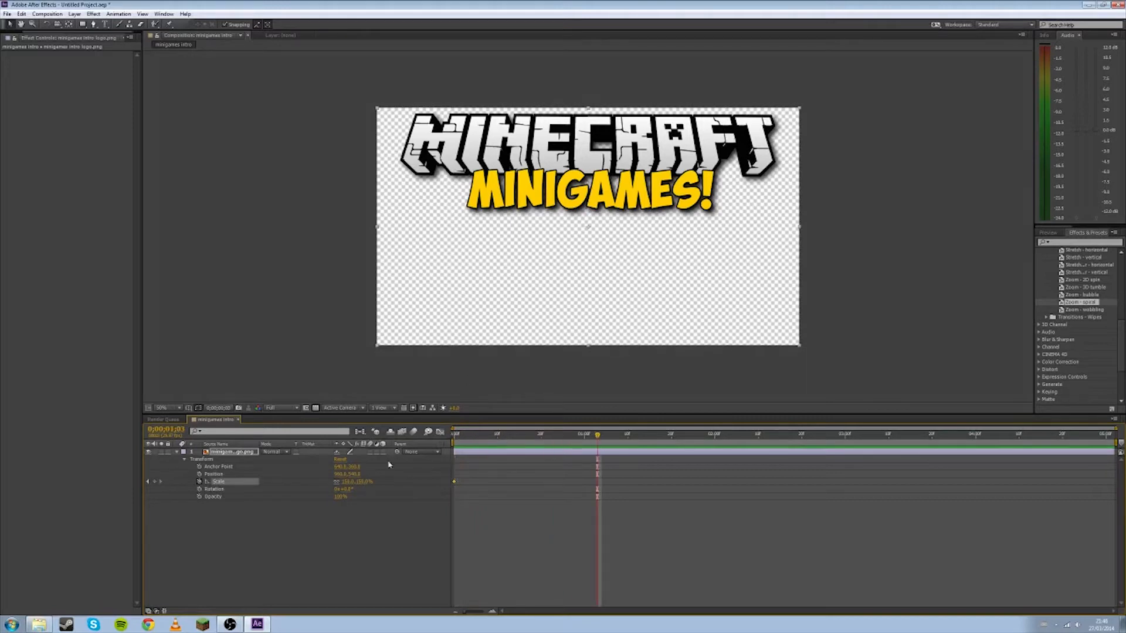
{"action": "left_click_drag", "start_coordinate": [350, 481], "coordinate": [484, 484]}
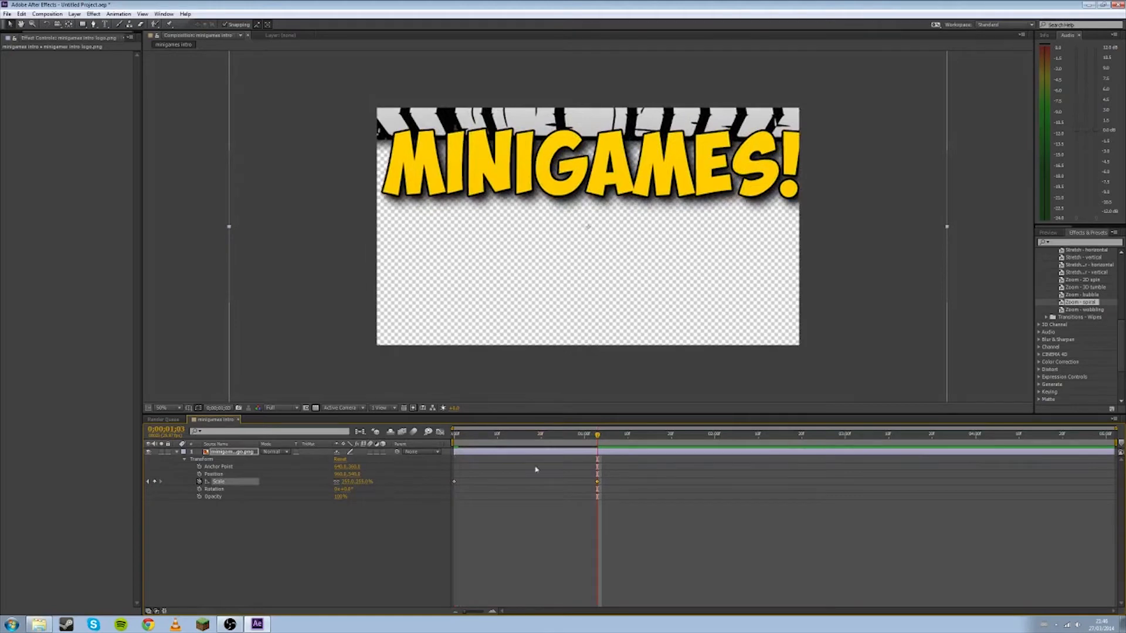
{"action": "mouse_move", "coordinate": [597, 435]}
{"action": "left_mouse_down"}
{"action": "mouse_move", "coordinate": [461, 434]}
{"action": "mouse_move", "coordinate": [616, 435]}
{"action": "left_mouse_up"}
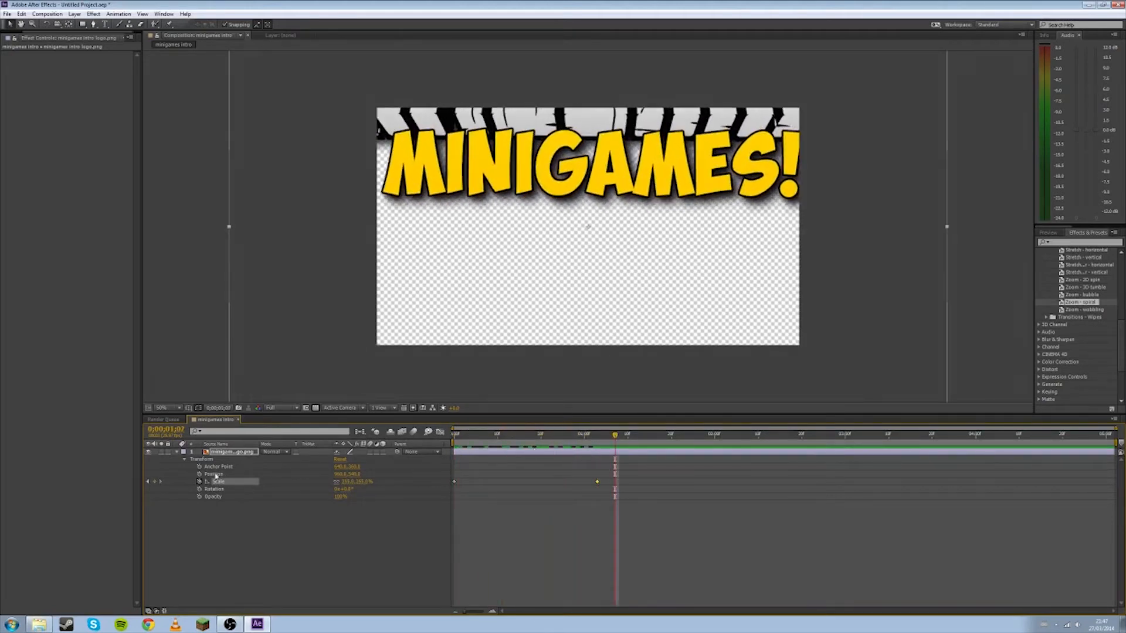
Undo the logo's scale enlargement and delete the remaining Scale keyframe at the first frame.
{"action": "key", "text": "ctrl+s"}
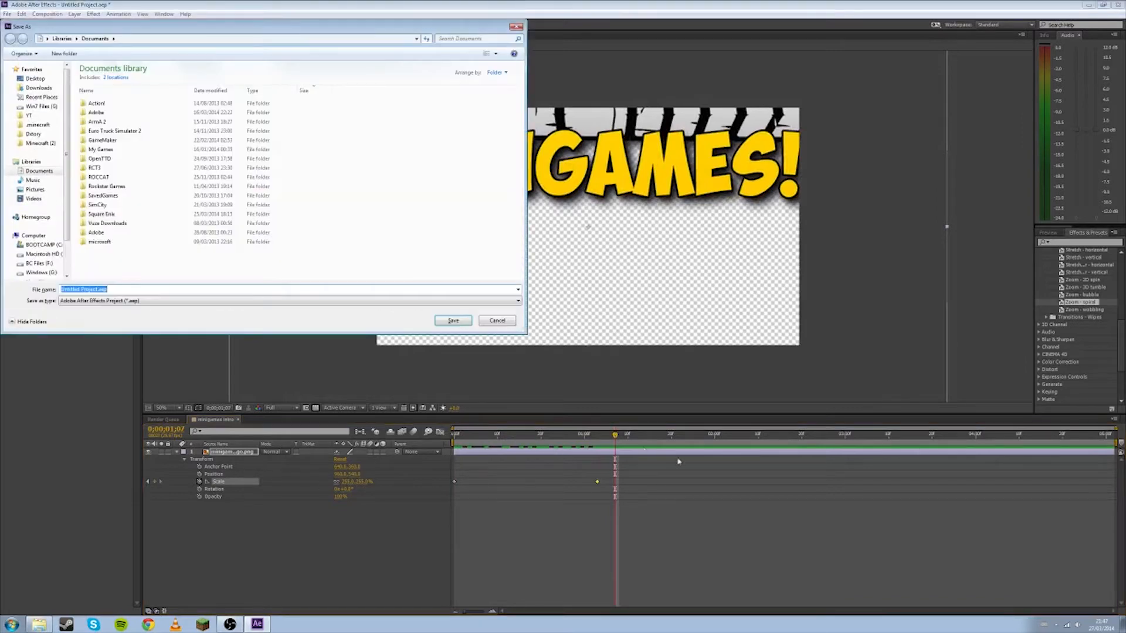
{"action": "left_click", "coordinate": [508, 322]}
{"action": "key", "text": "j"}
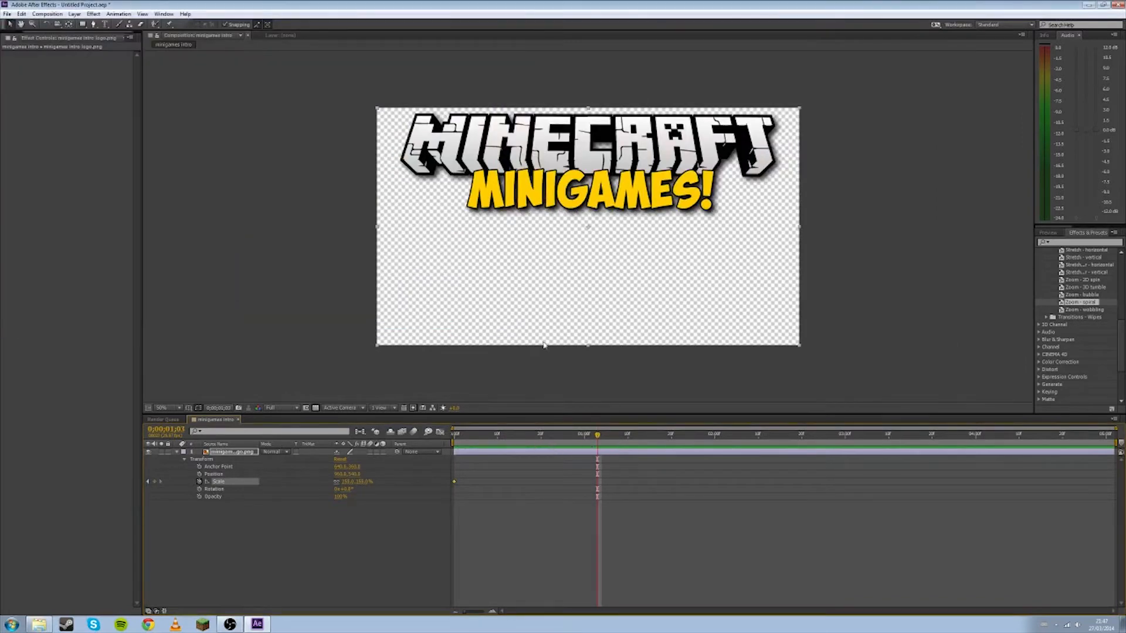
{"action": "left_click_drag", "start_coordinate": [526, 505], "coordinate": [413, 460]}
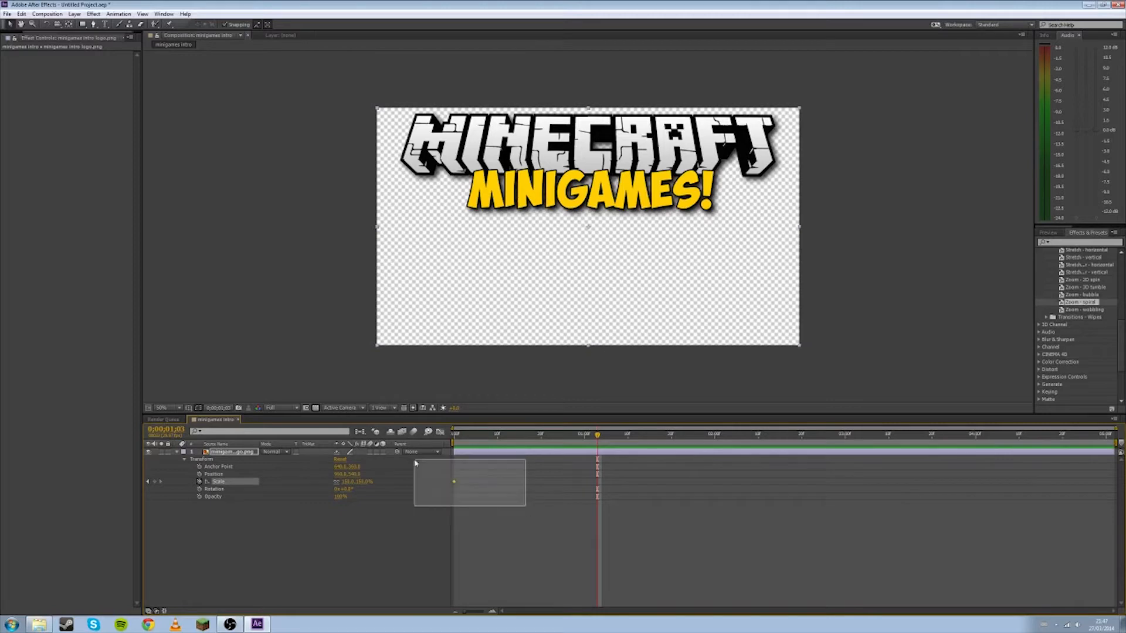
{"action": "key", "text": "Delete"}
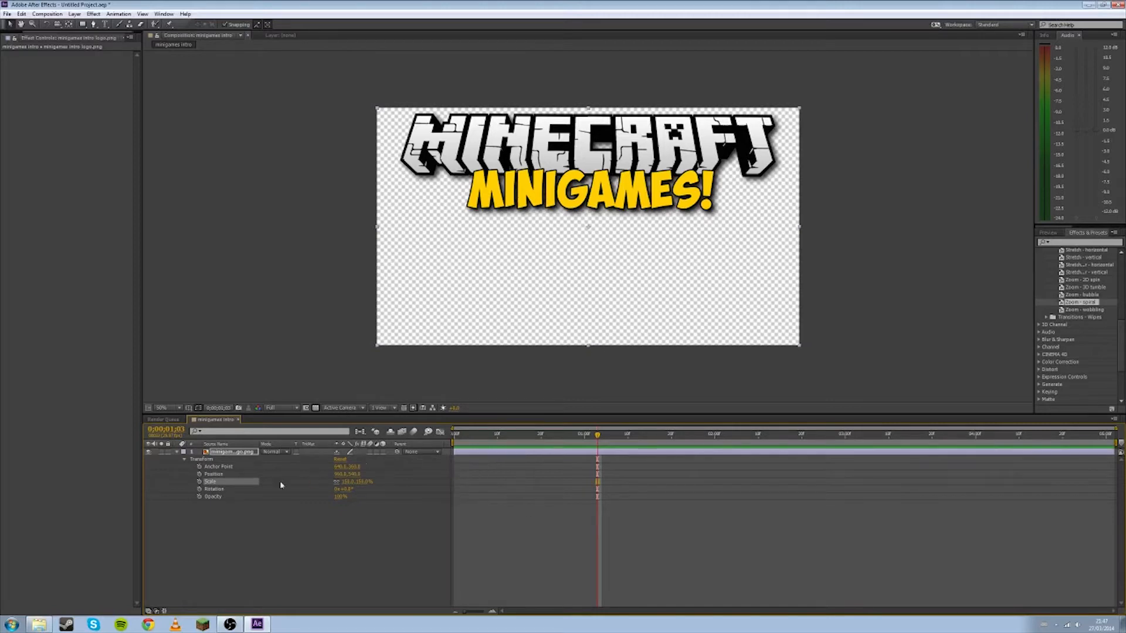
Try the Zoom - spiral preset on the logo with the playhead at 0;00;01;03, return to the first frame, and undo the preset.
{"action": "left_click", "coordinate": [177, 452]}
{"action": "left_click_drag", "start_coordinate": [1079, 302], "coordinate": [545, 247]}
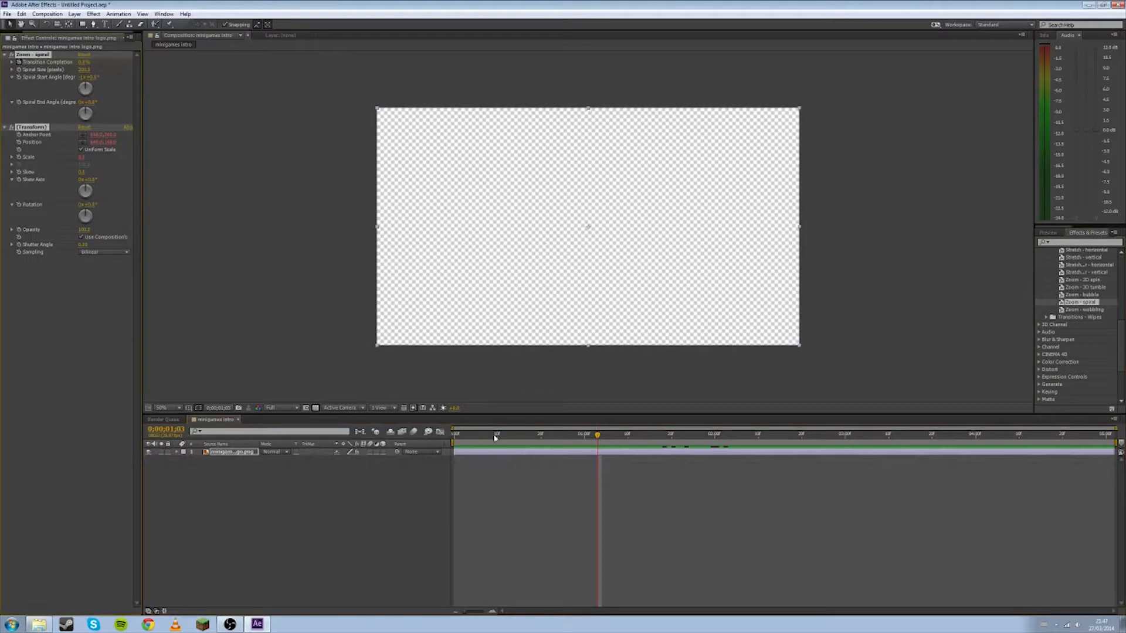
{"action": "left_click_drag", "start_coordinate": [494, 437], "coordinate": [401, 444]}
{"action": "left_click_drag", "start_coordinate": [481, 431], "coordinate": [441, 430]}
{"action": "key", "text": "ctrl+z"}
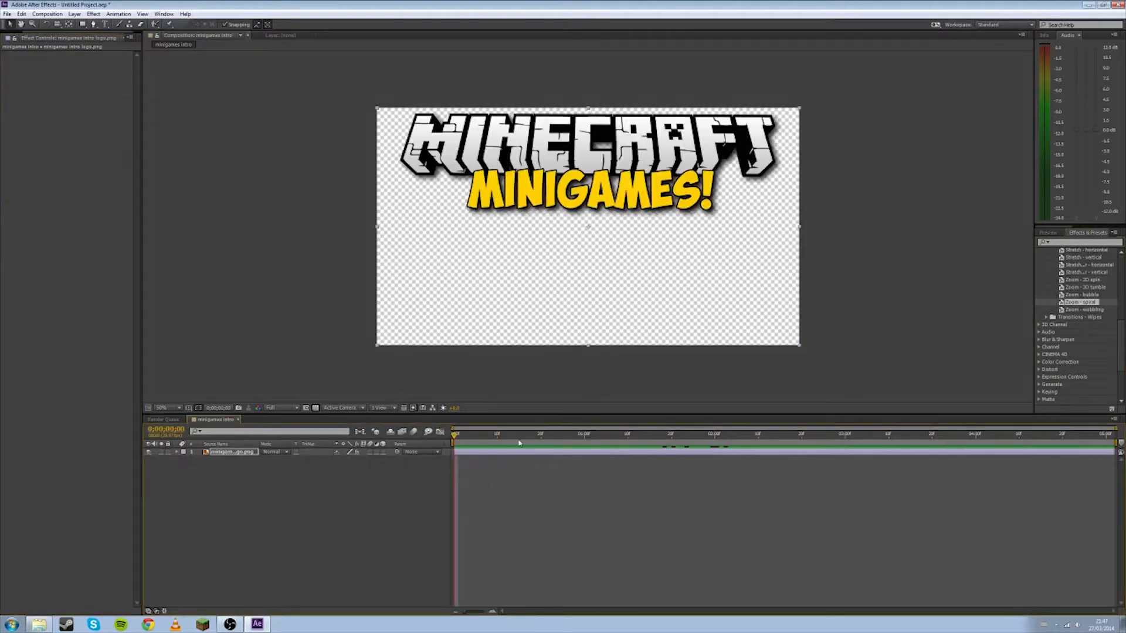
Apply the Zoom - spiral preset to the logo layer at the first frame and play the animation.
{"action": "left_click_drag", "start_coordinate": [520, 440], "coordinate": [429, 438]}
{"action": "left_click_drag", "start_coordinate": [1100, 306], "coordinate": [496, 288]}
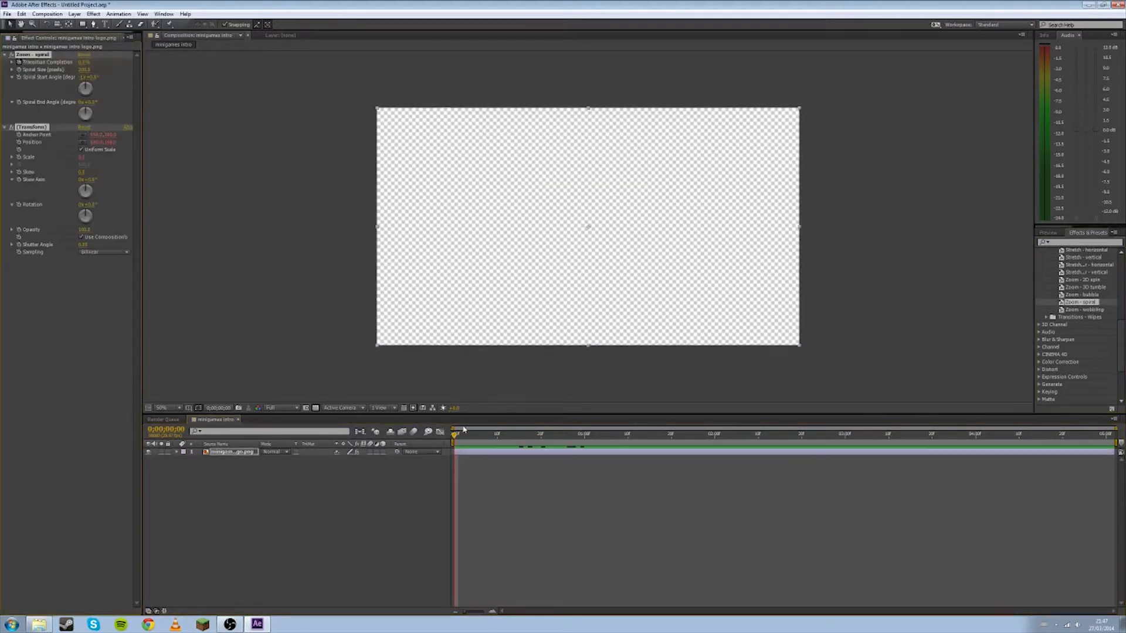
{"action": "key", "text": "space"}
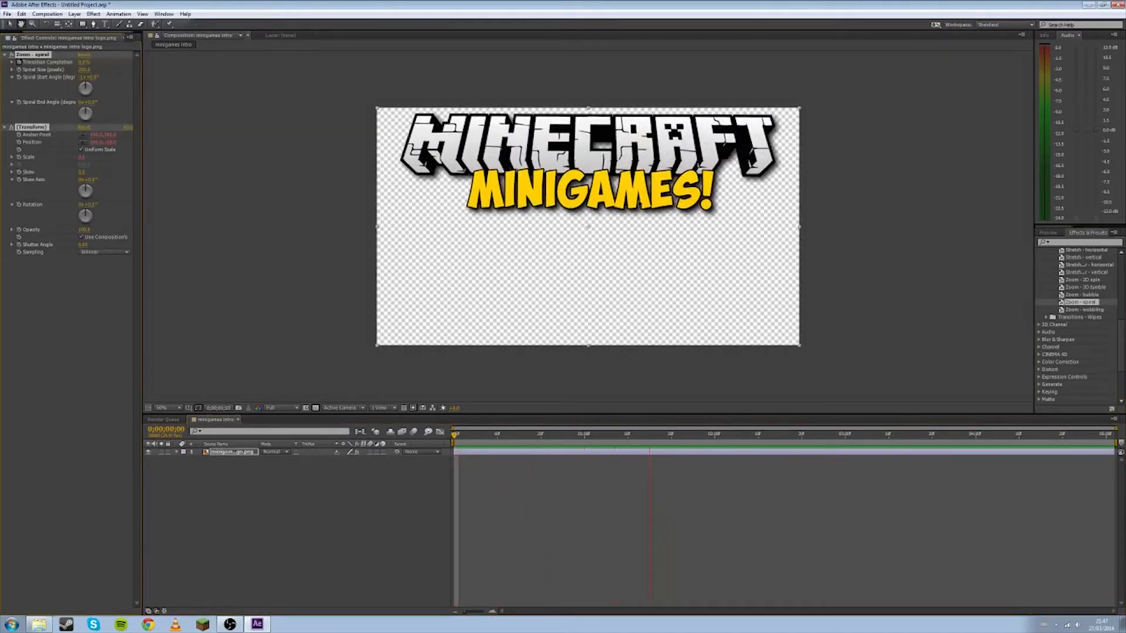
{"action": "key", "text": "space"}
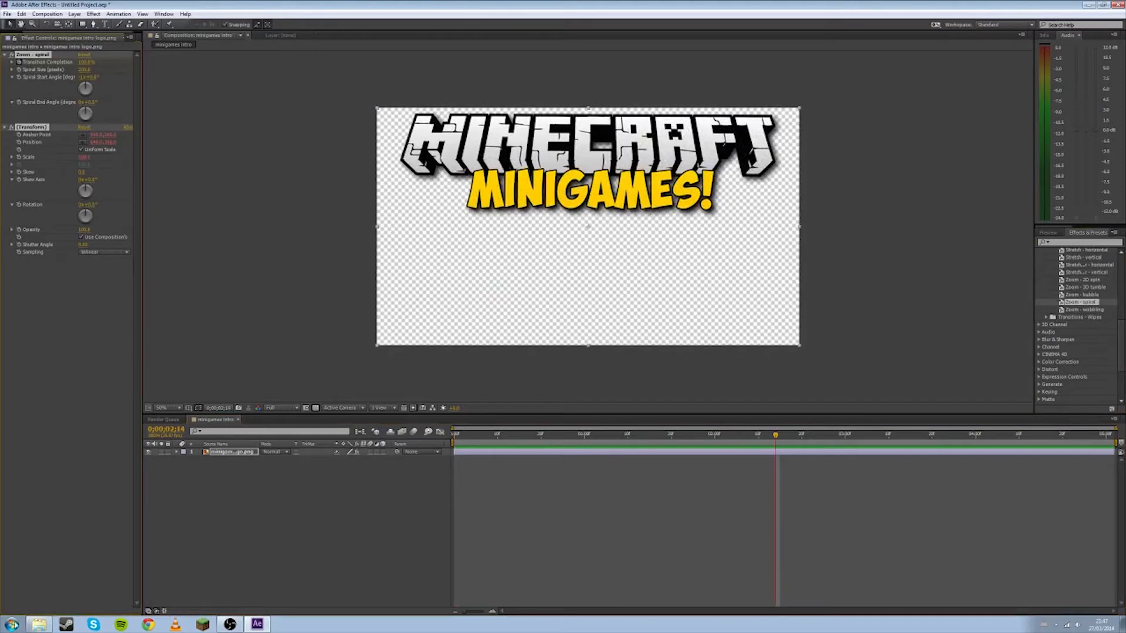
Import the sound file 34171__glaneur-de-sons__woosh-01.wav from the Minecraft folder into the project.
{"action": "left_click", "coordinate": [39, 624]}
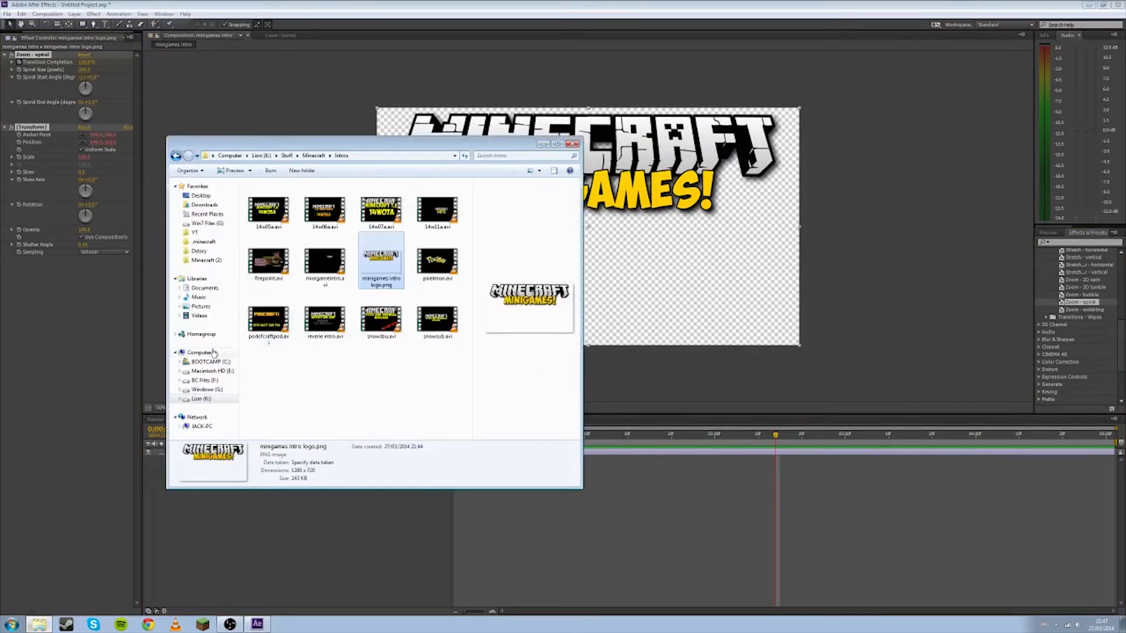
{"action": "left_click", "coordinate": [211, 260]}
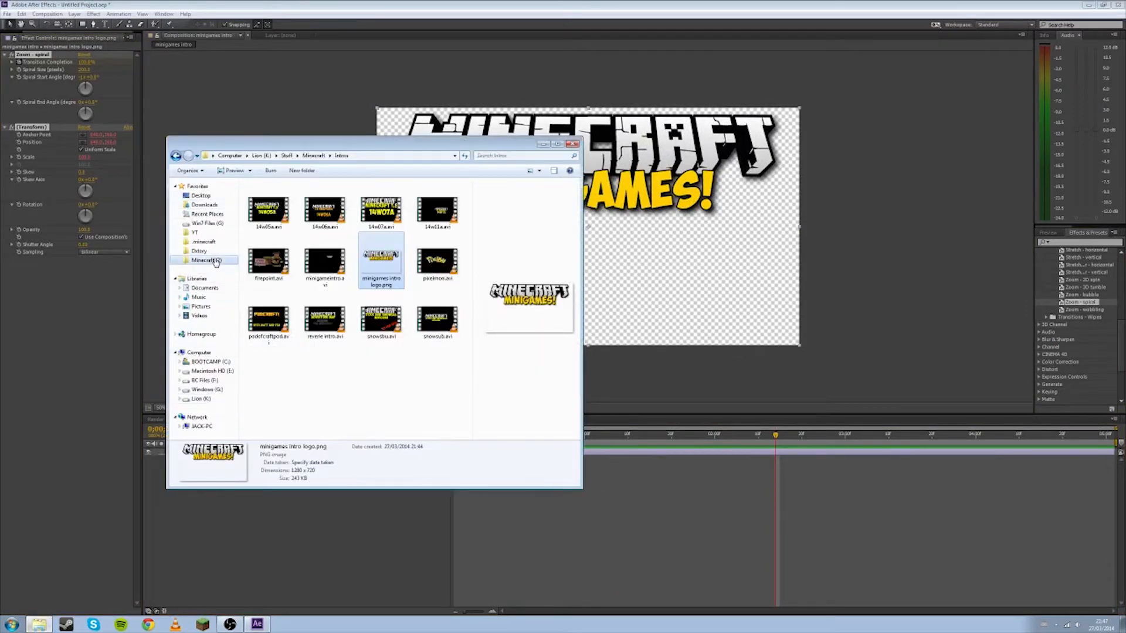
{"action": "left_click", "coordinate": [376, 371]}
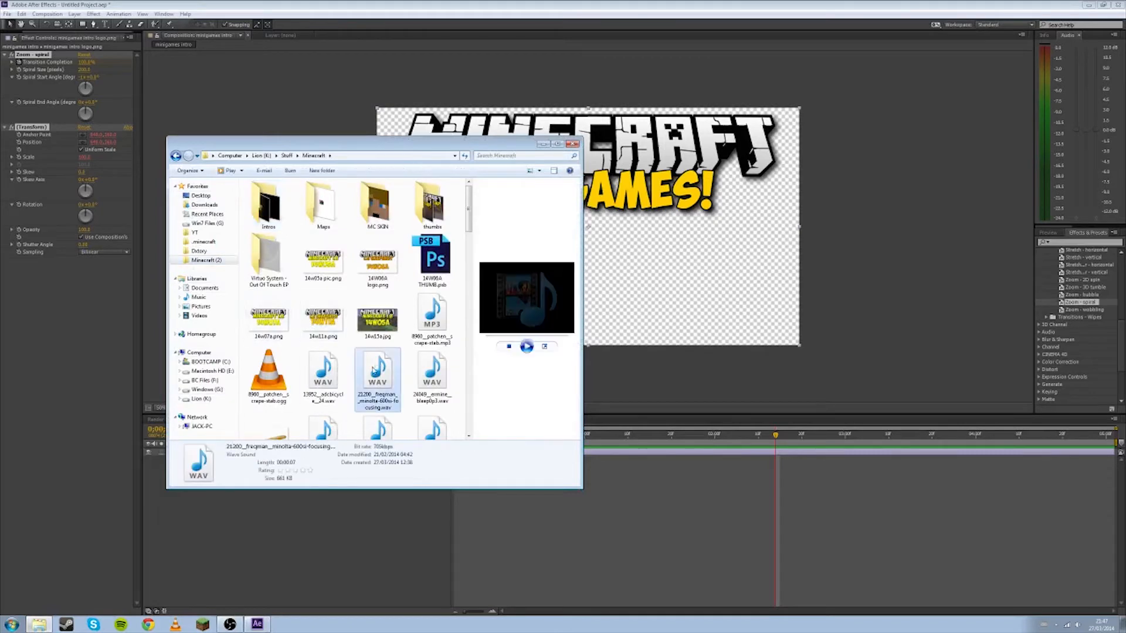
{"action": "scroll", "coordinate": [371, 376], "scroll_direction": "down", "scroll_amount": 5}
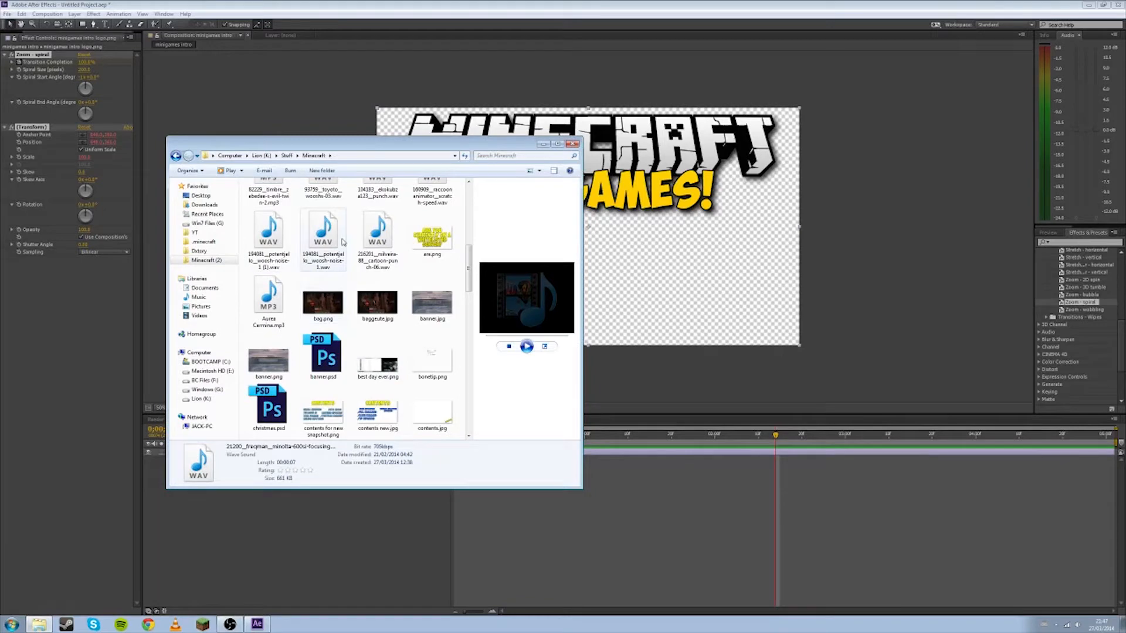
{"action": "scroll", "coordinate": [346, 246], "scroll_direction": "down", "scroll_amount": 5}
{"action": "scroll", "coordinate": [395, 335], "scroll_direction": "down", "scroll_amount": 3}
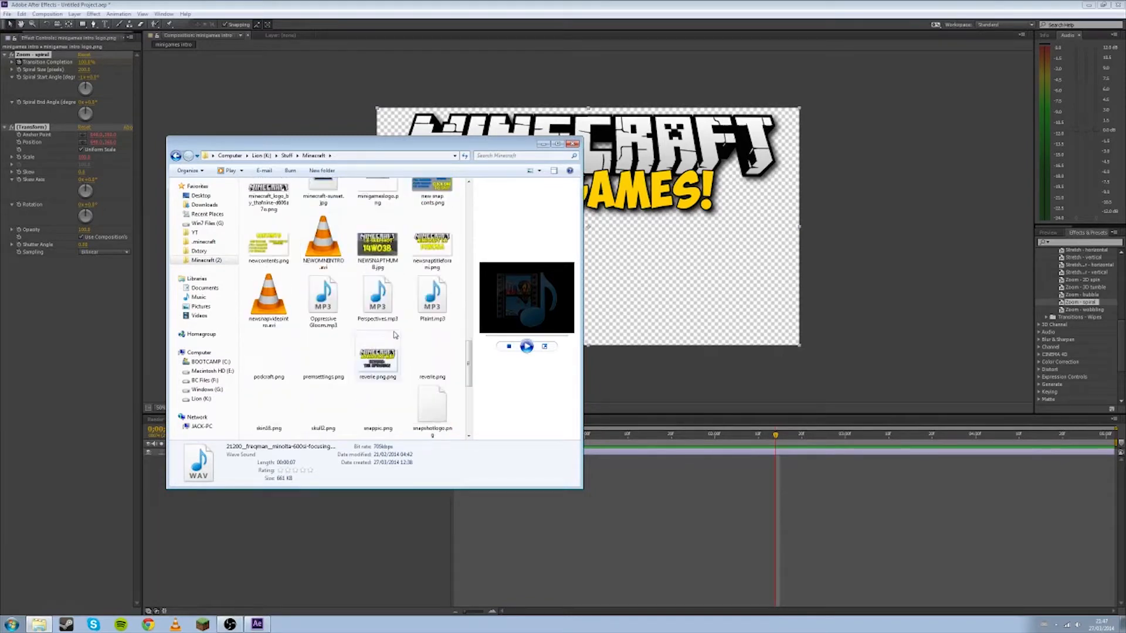
{"action": "scroll", "coordinate": [395, 335], "scroll_direction": "down", "scroll_amount": 5}
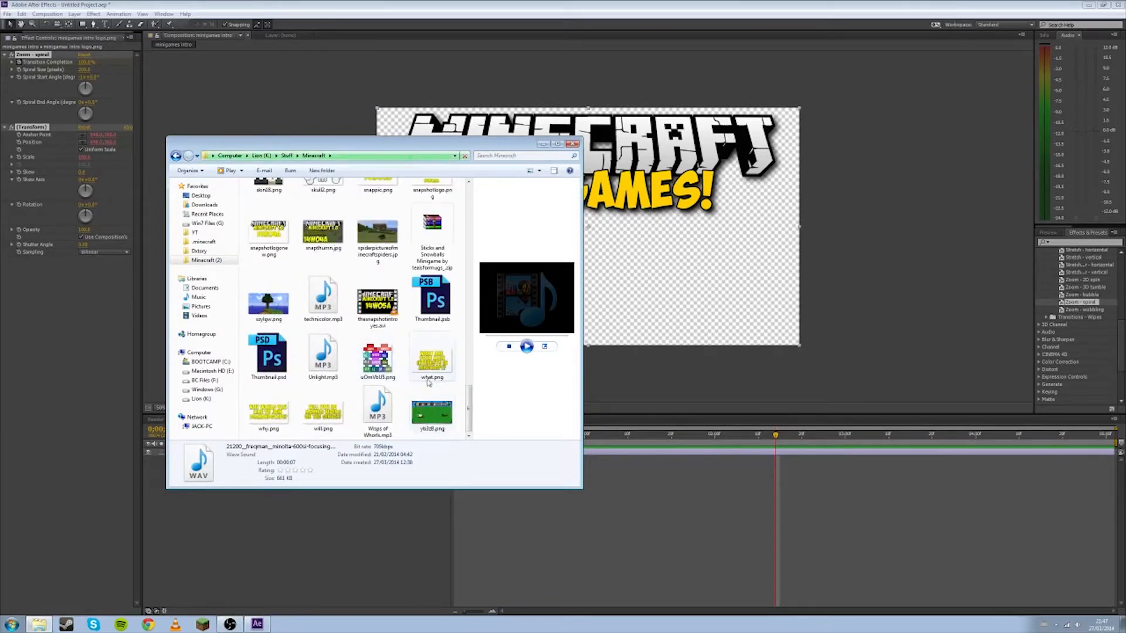
{"action": "scroll", "coordinate": [428, 382], "scroll_direction": "up", "scroll_amount": 15}
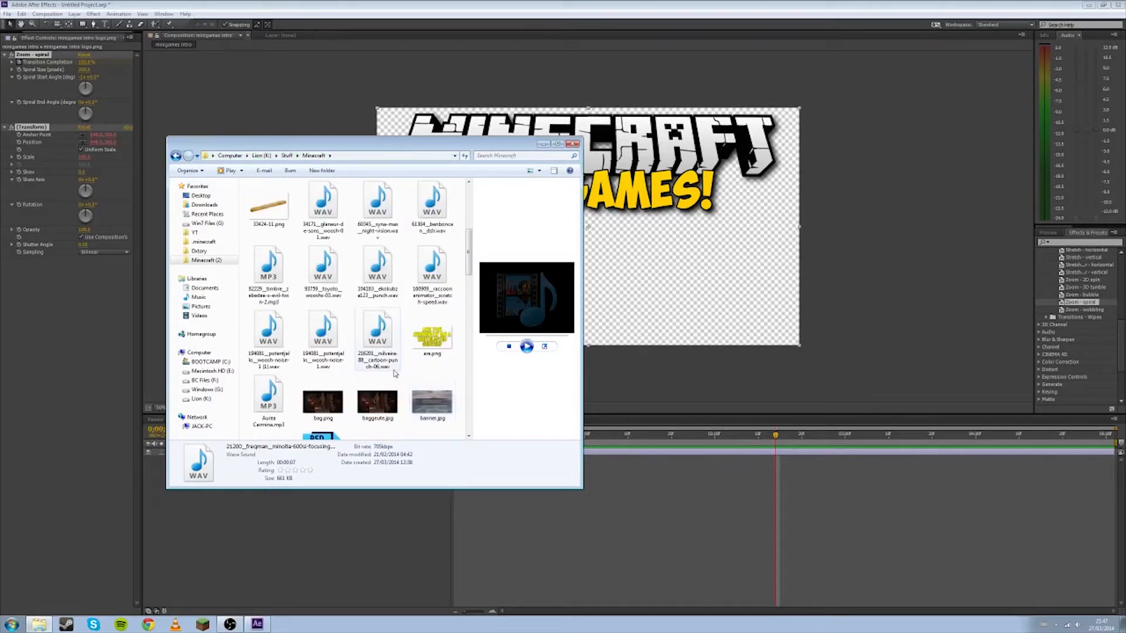
{"action": "left_click", "coordinate": [317, 202]}
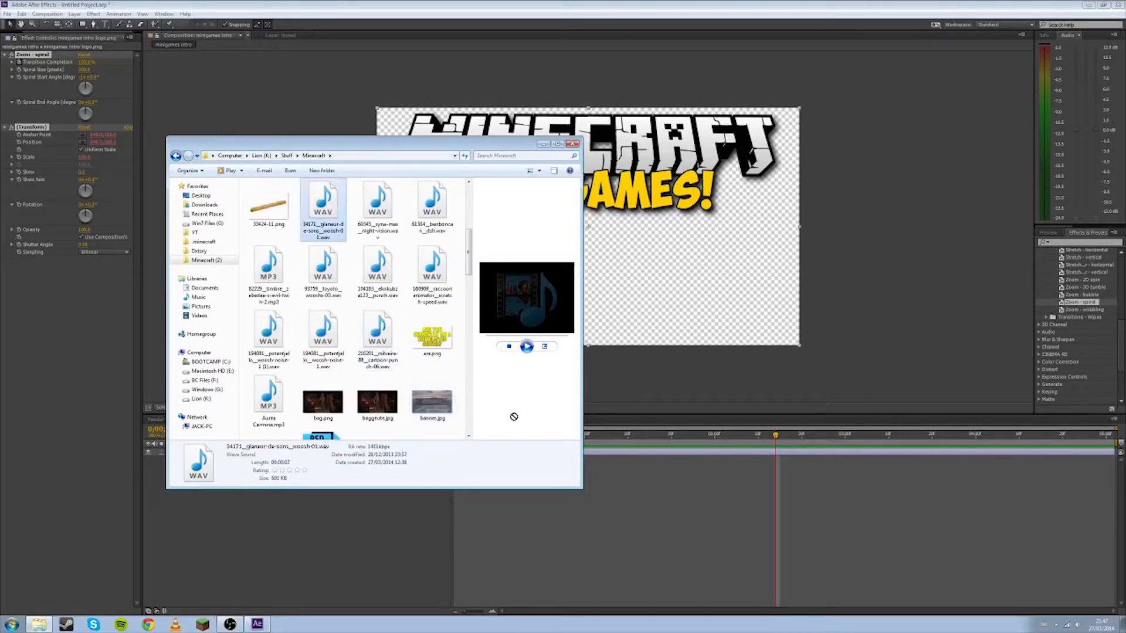
{"action": "key", "text": "alt+F4"}
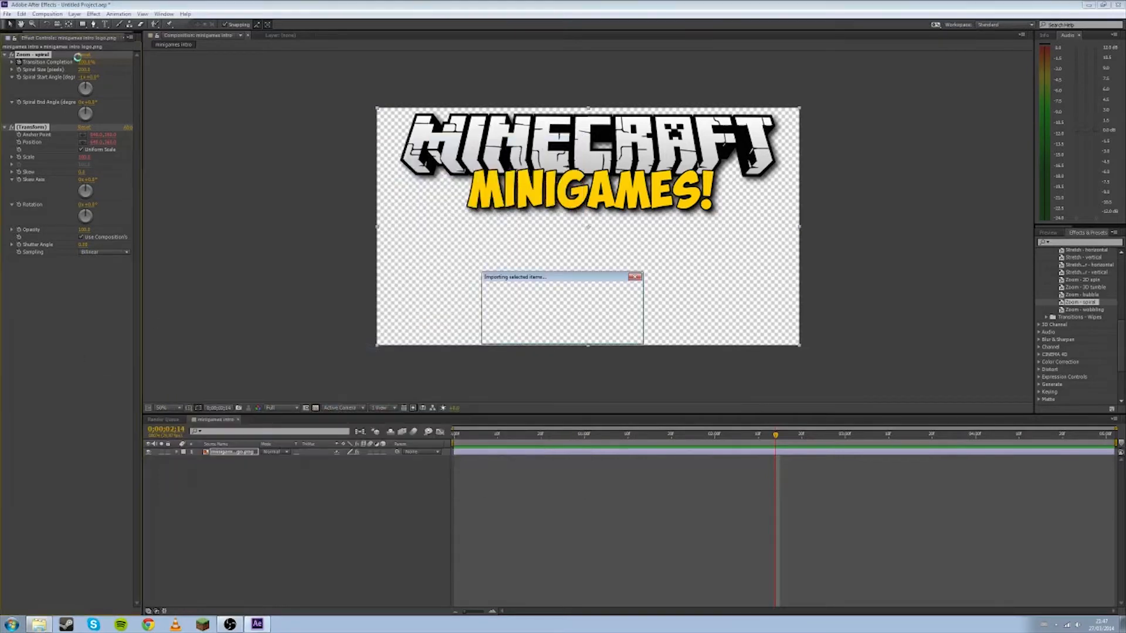
{"action": "left_click", "coordinate": [123, 37]}
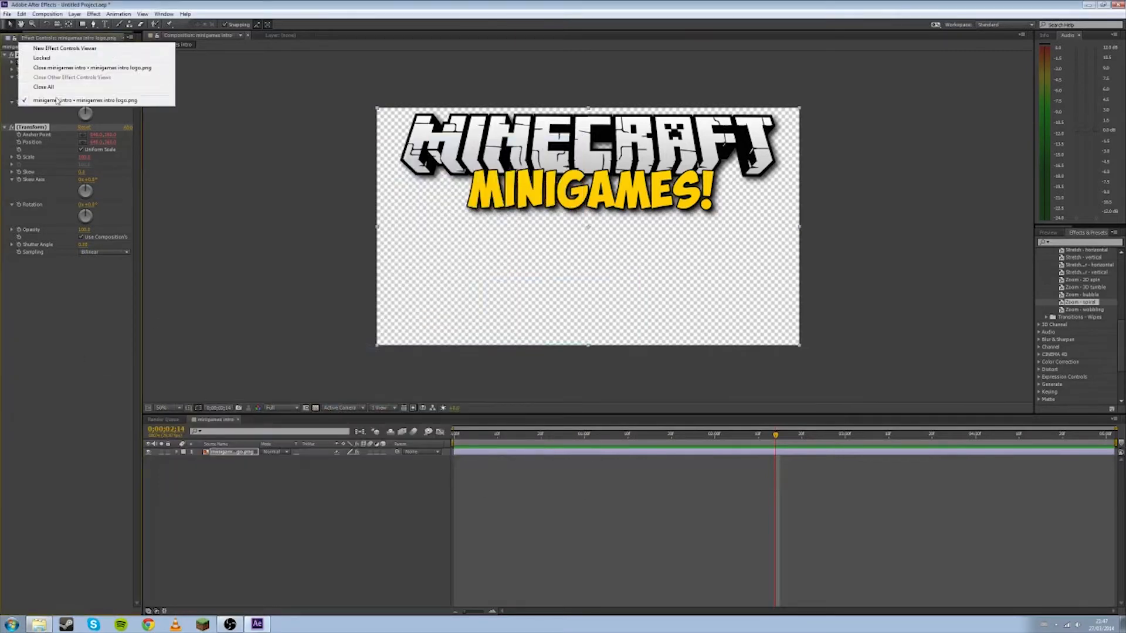
{"action": "left_click", "coordinate": [252, 169]}
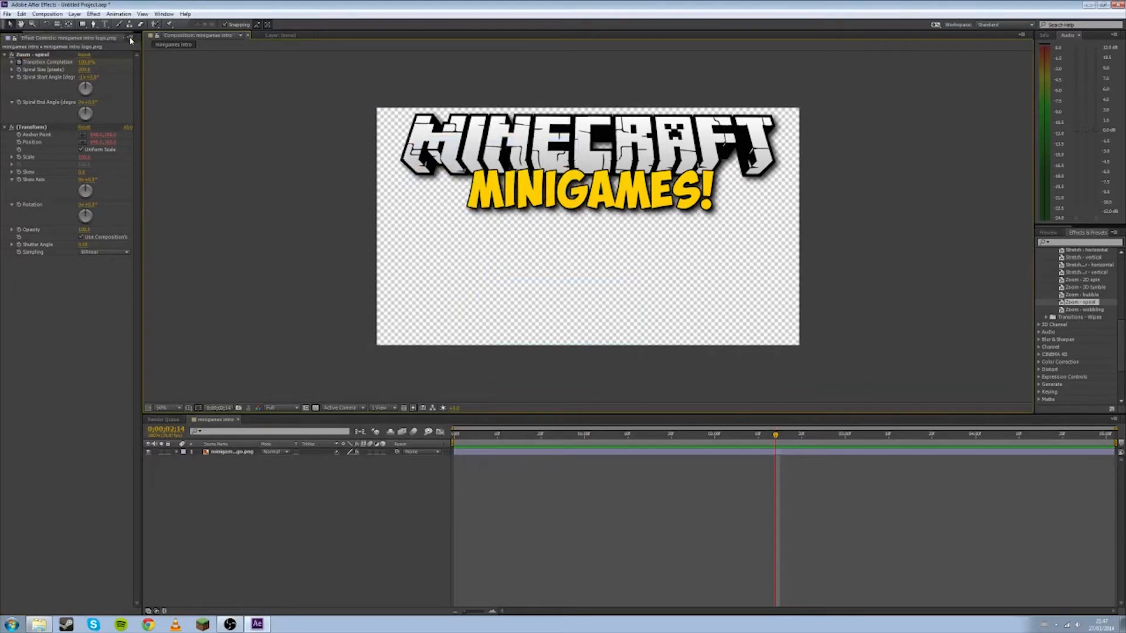
{"action": "left_click", "coordinate": [131, 39]}
{"action": "left_click", "coordinate": [167, 126]}
{"action": "left_click", "coordinate": [284, 480]}
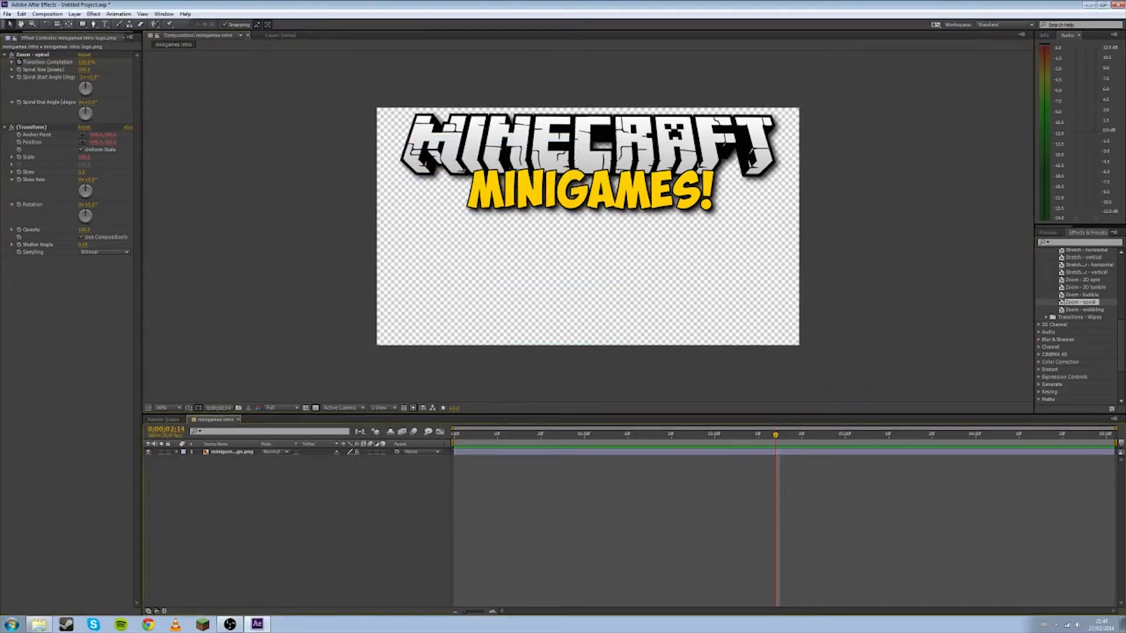
{"action": "left_click", "coordinate": [217, 452]}
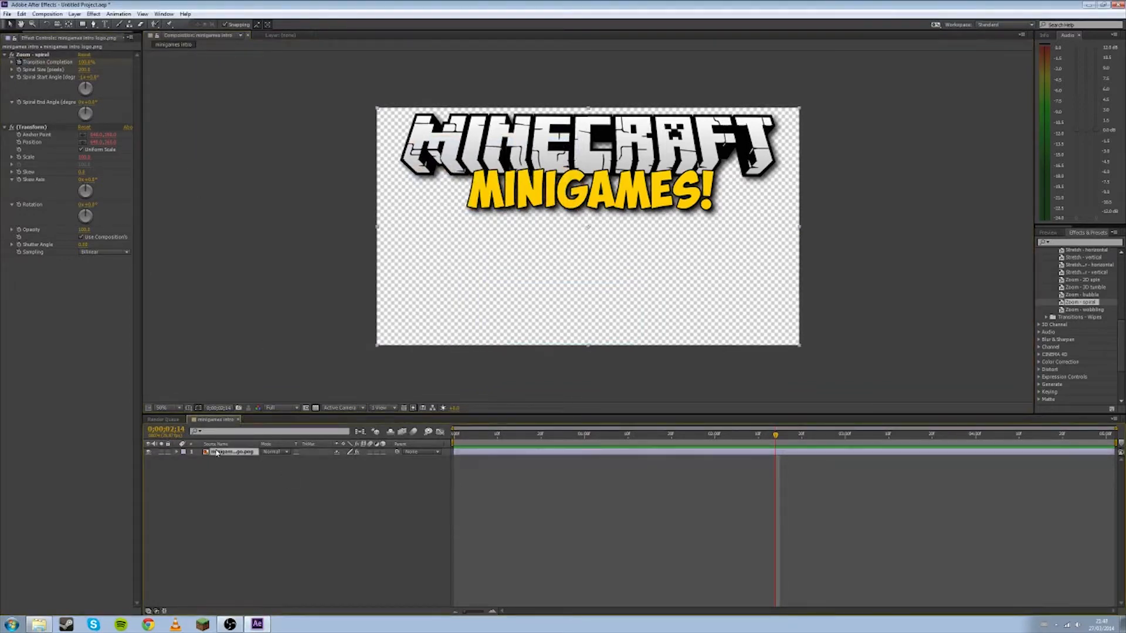
Place the imported woosh sound below the logo layer, starting at the first frame, and preview the composition from the start.
{"action": "left_click", "coordinate": [39, 39]}
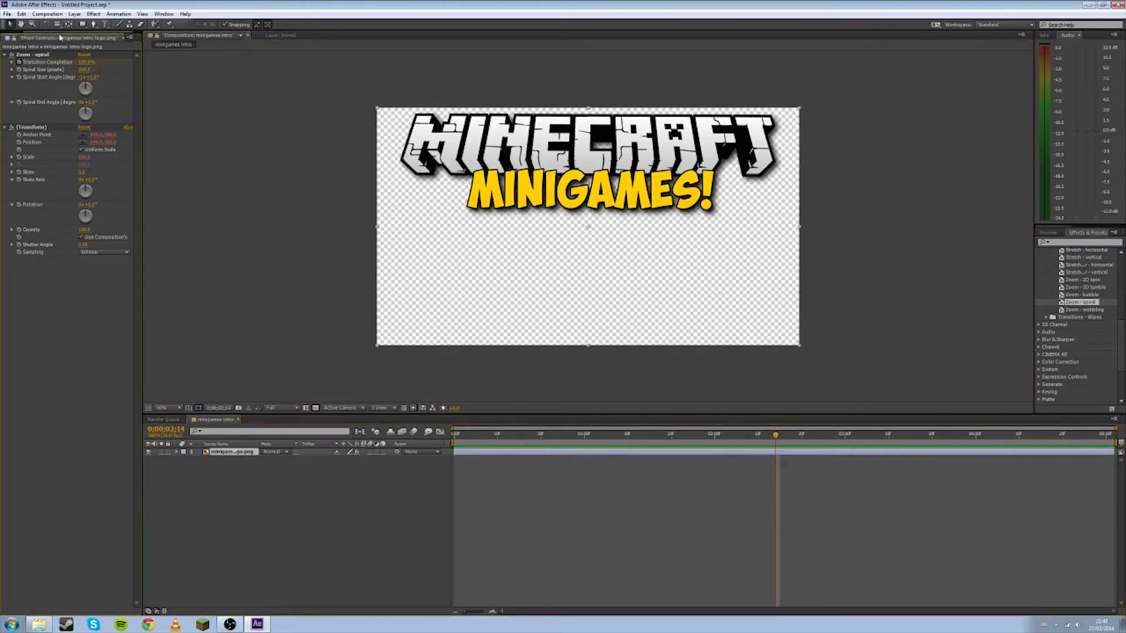
{"action": "left_click", "coordinate": [12, 38]}
{"action": "left_click", "coordinate": [57, 153]}
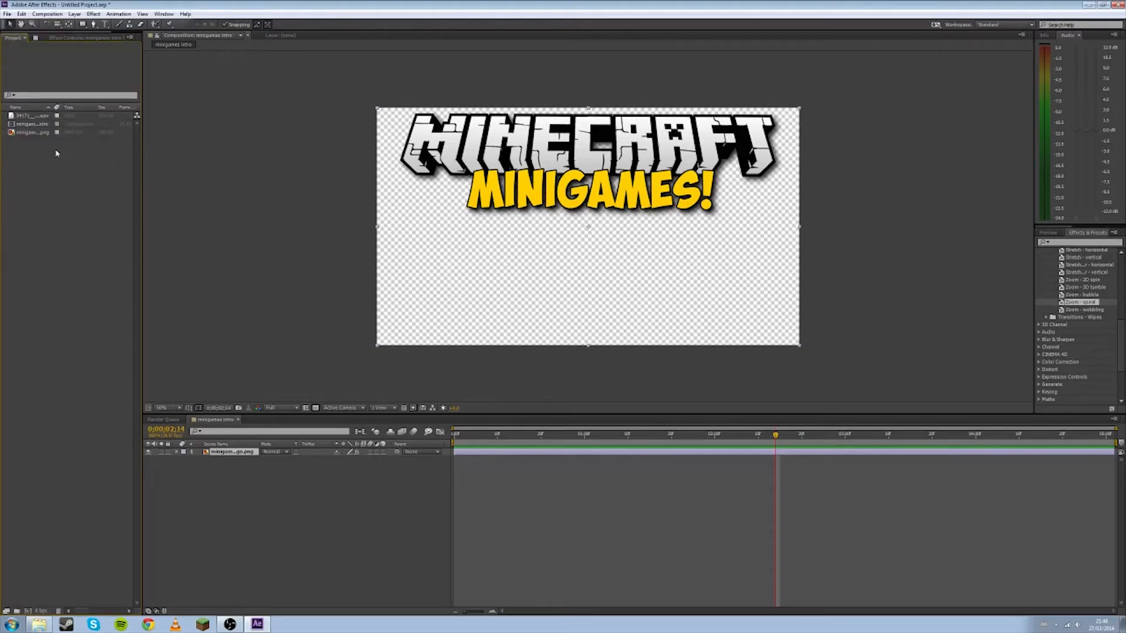
{"action": "left_click", "coordinate": [32, 116]}
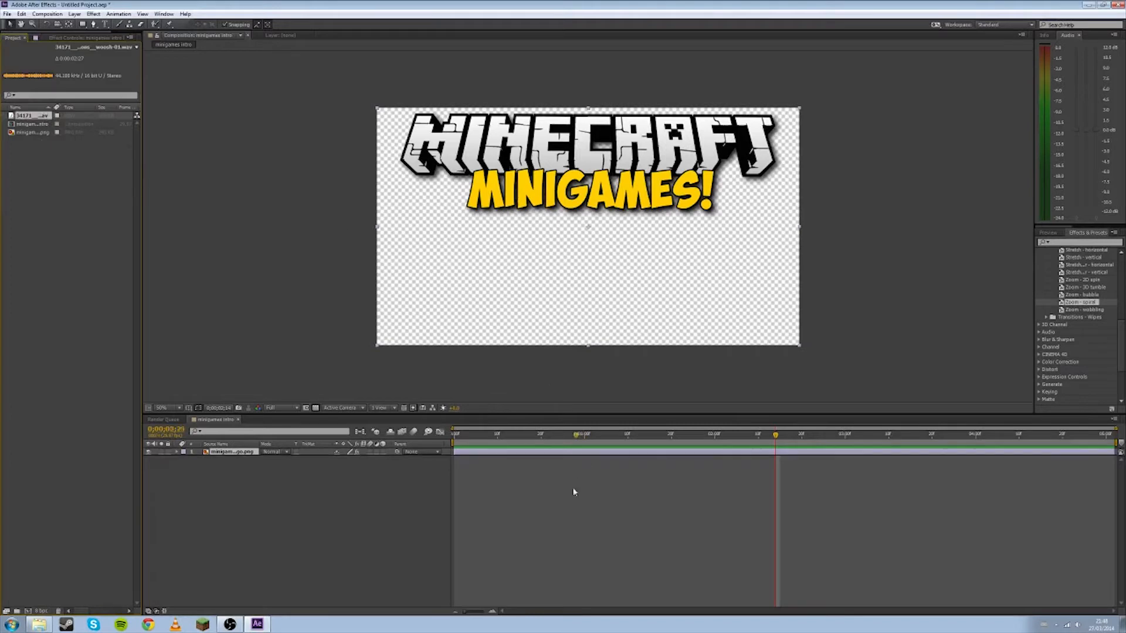
{"action": "left_click_drag", "start_coordinate": [448, 482], "coordinate": [486, 484]}
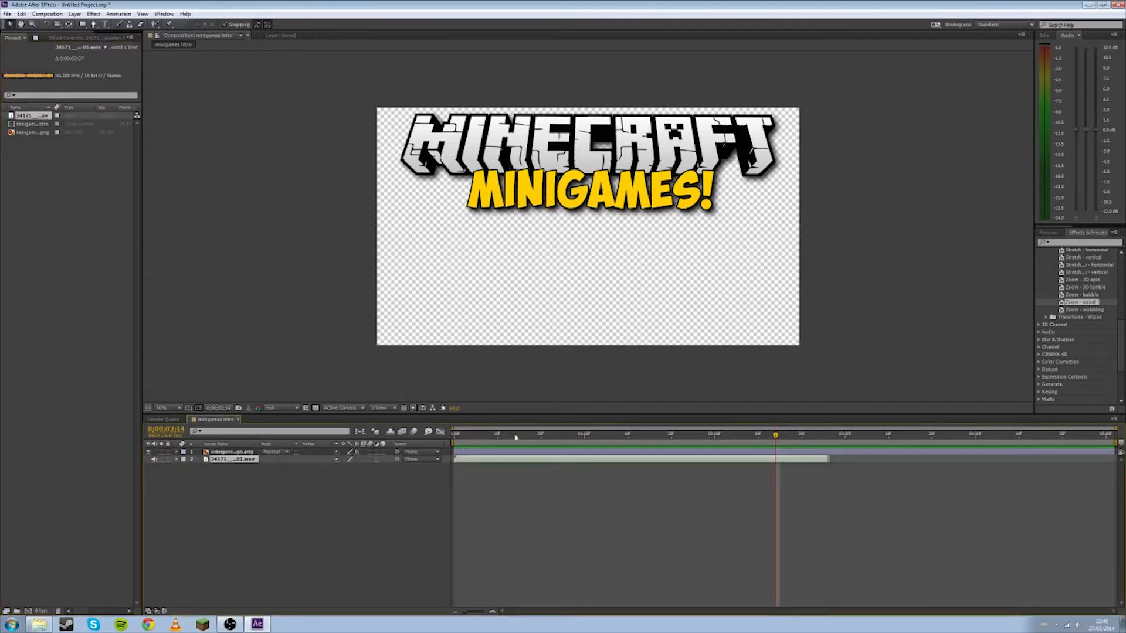
{"action": "key", "text": "Home"}
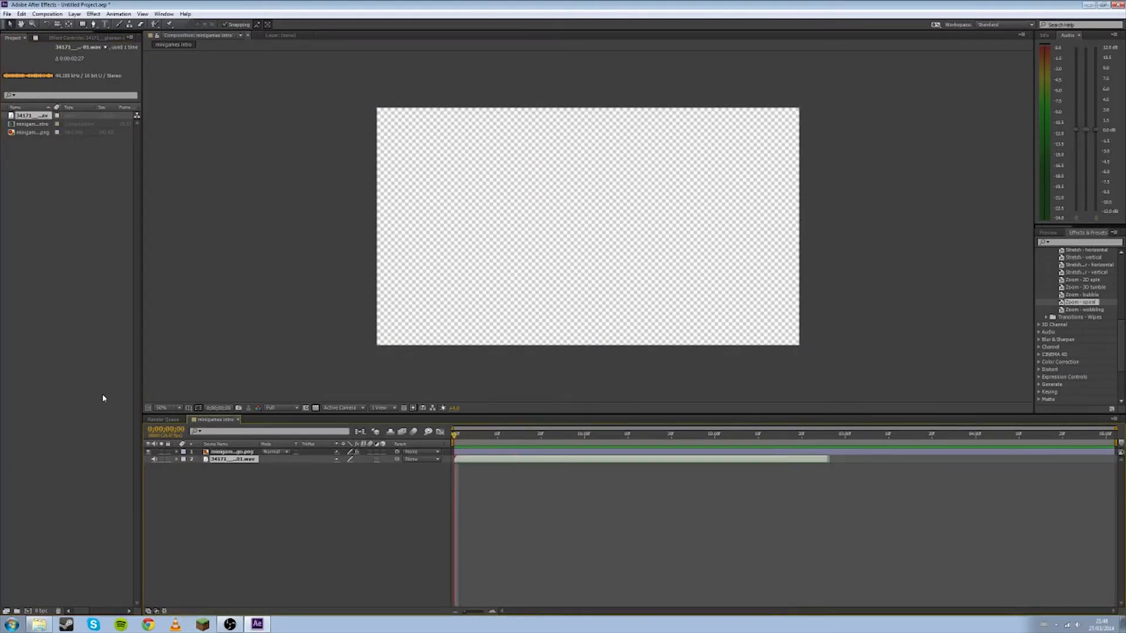
{"action": "key", "text": "KP_0"}
Fade out the logo with an Opacity keyframe at 0;00;04;00 and one of 0% at the last frame.
{"action": "left_click", "coordinate": [975, 435]}
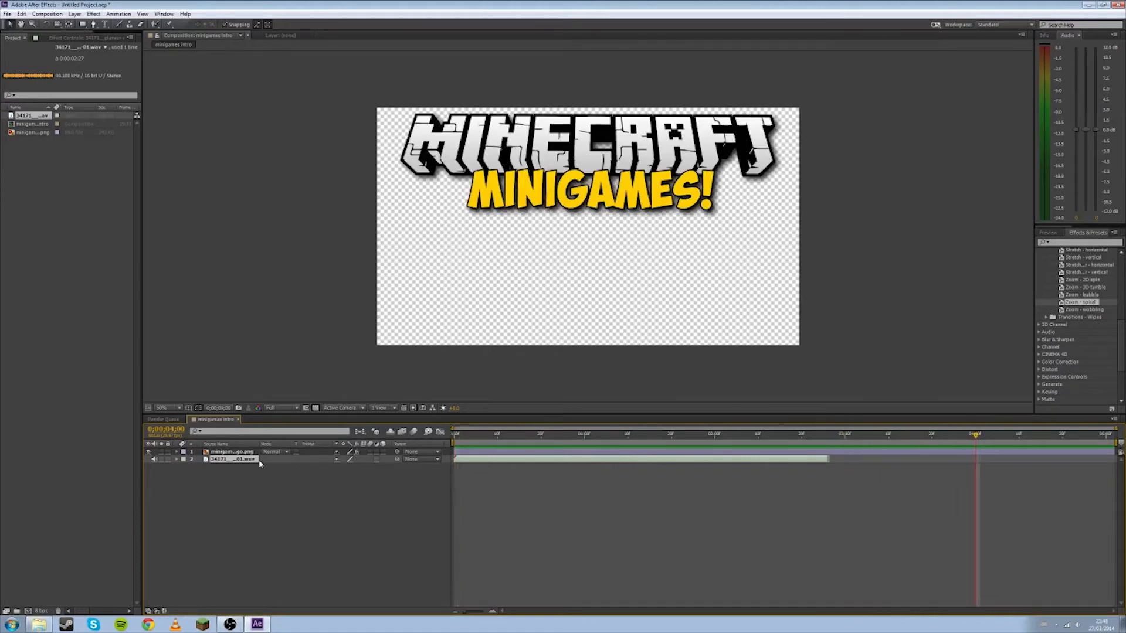
{"action": "left_click", "coordinate": [286, 458]}
{"action": "left_click", "coordinate": [289, 461]}
{"action": "left_click", "coordinate": [314, 453]}
{"action": "key", "text": "t"}
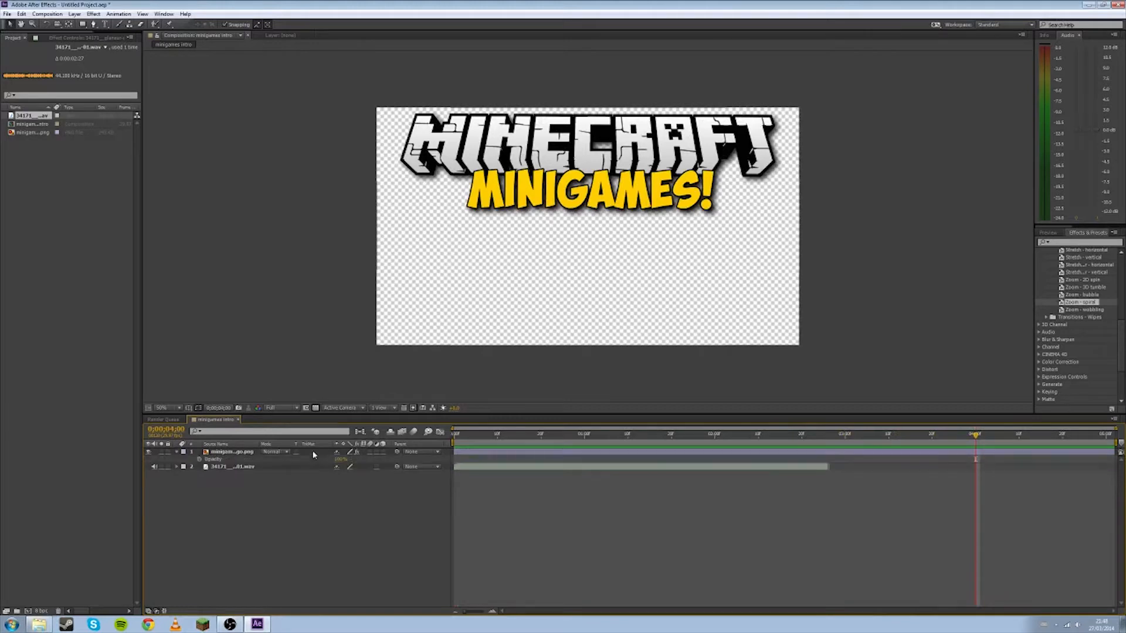
{"action": "left_click", "coordinate": [199, 460]}
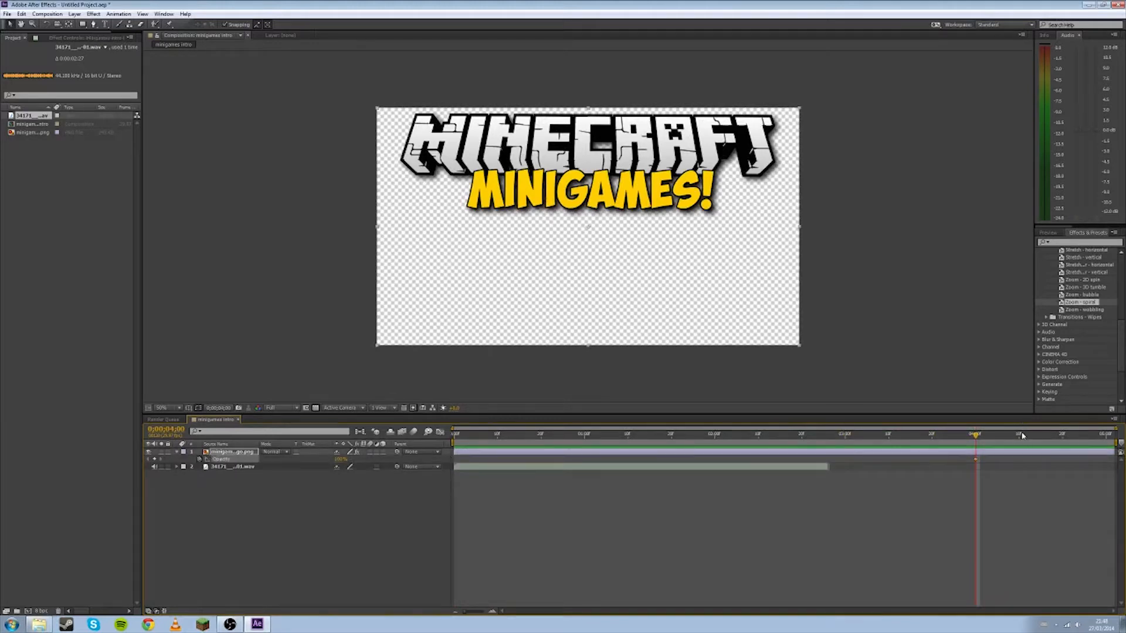
{"action": "key", "text": "End"}
{"action": "left_click", "coordinate": [340, 459]}
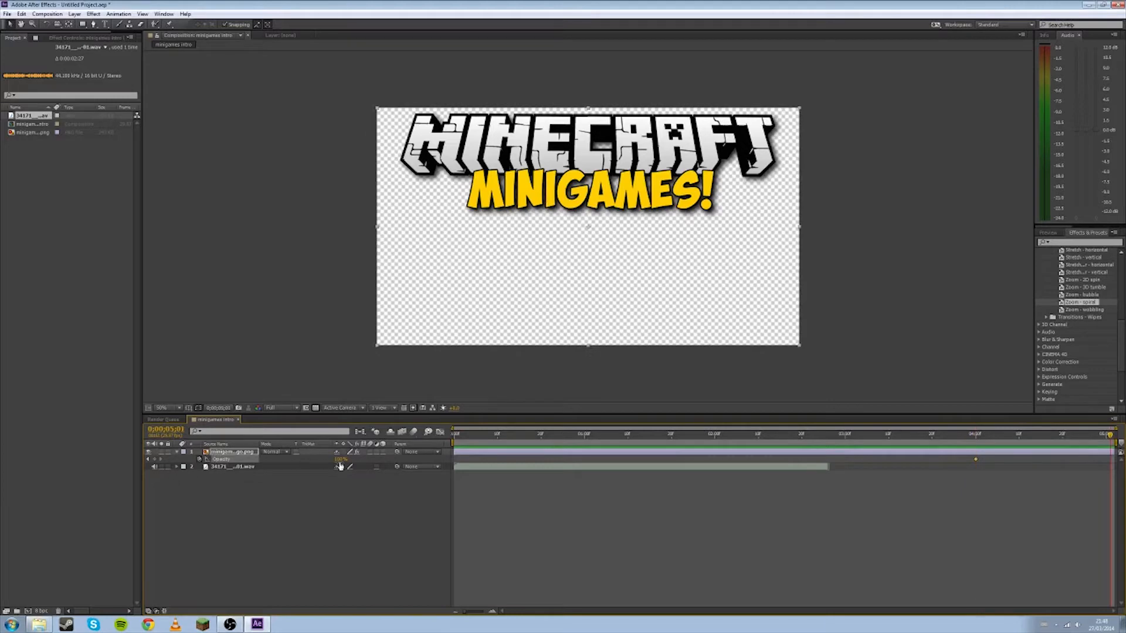
{"action": "type", "text": "0"}
{"action": "key", "text": "Return"}
Apply Easy Ease to both Opacity keyframes of the logo and return the playhead to the first frame.
{"action": "left_click_drag", "start_coordinate": [968, 436], "coordinate": [941, 435]}
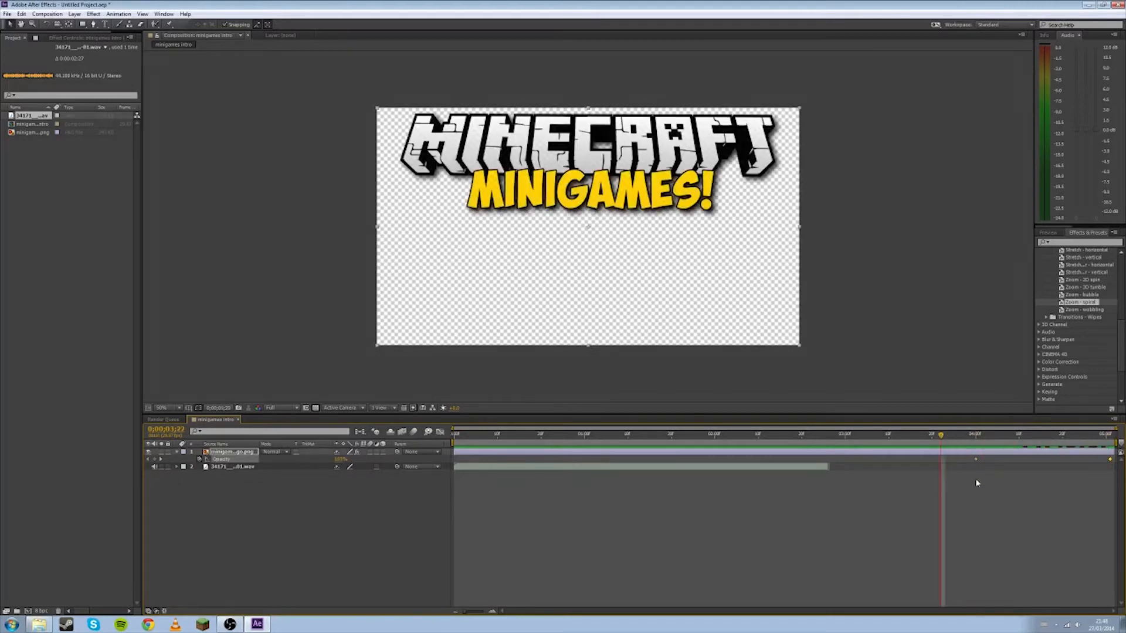
{"action": "left_click_drag", "start_coordinate": [970, 480], "coordinate": [1111, 463]}
{"action": "right_click", "coordinate": [1111, 463]}
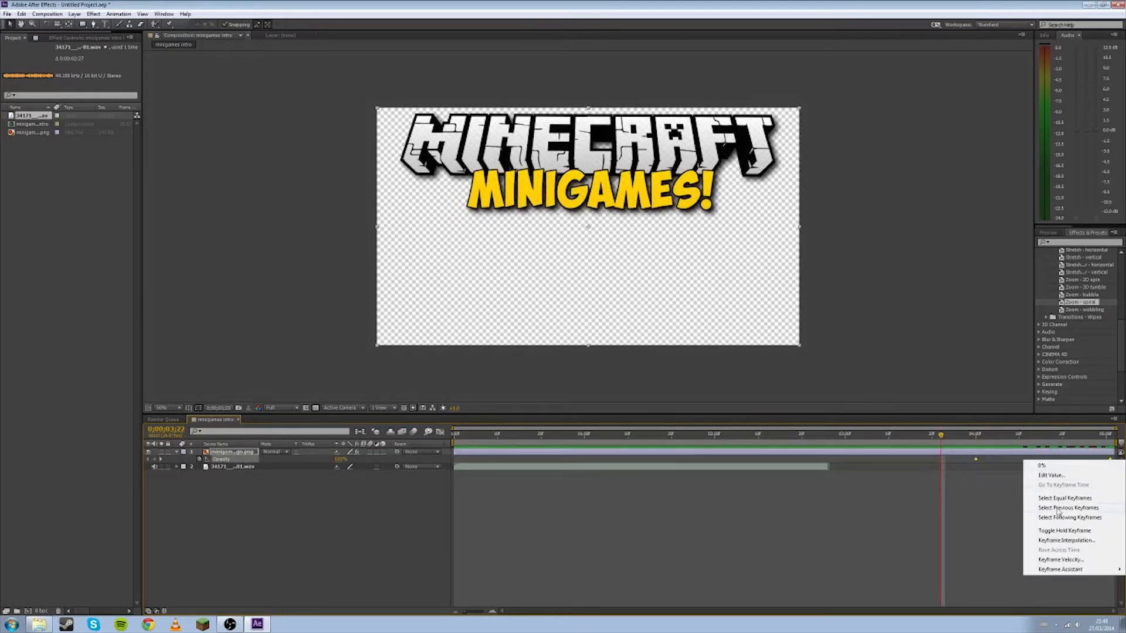
{"action": "mouse_move", "coordinate": [1060, 571]}
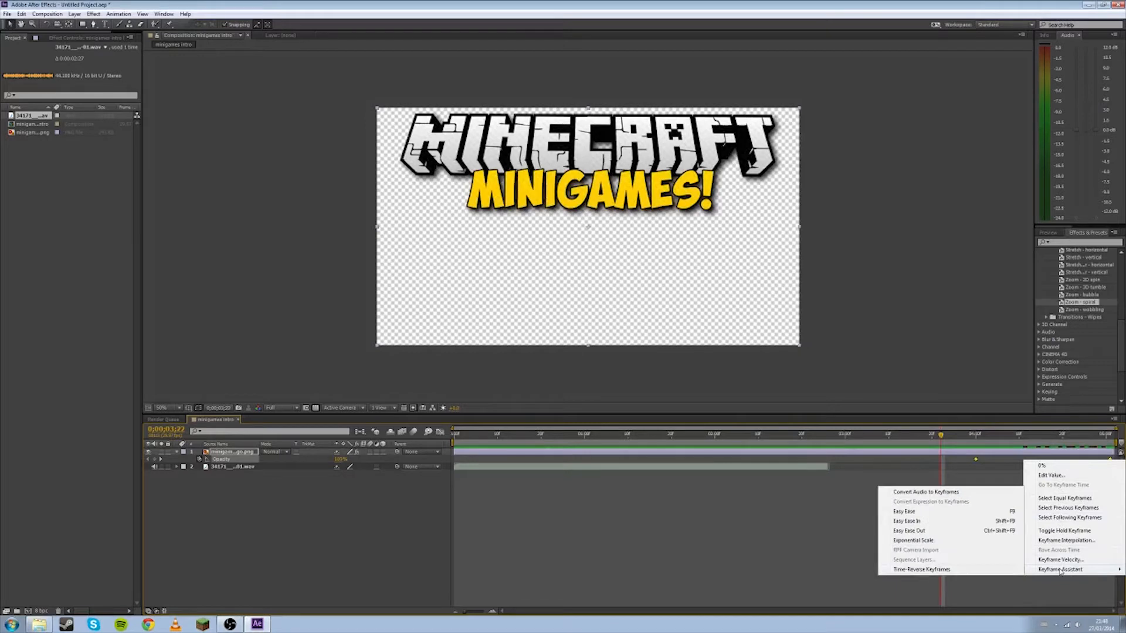
{"action": "left_click", "coordinate": [936, 518]}
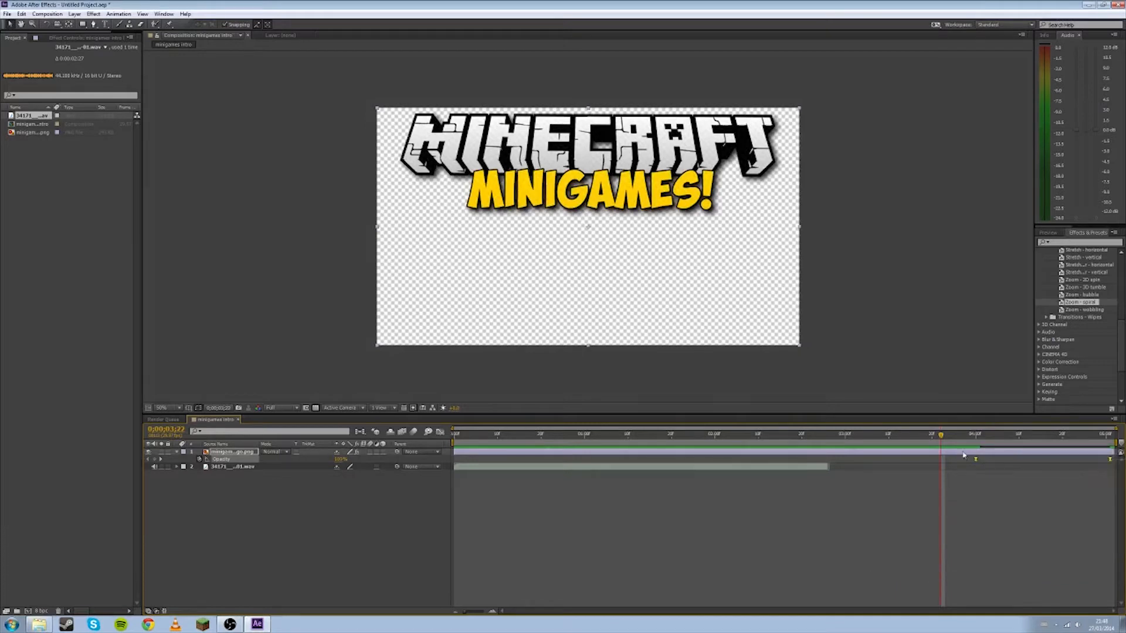
{"action": "left_click_drag", "start_coordinate": [941, 435], "coordinate": [303, 412]}
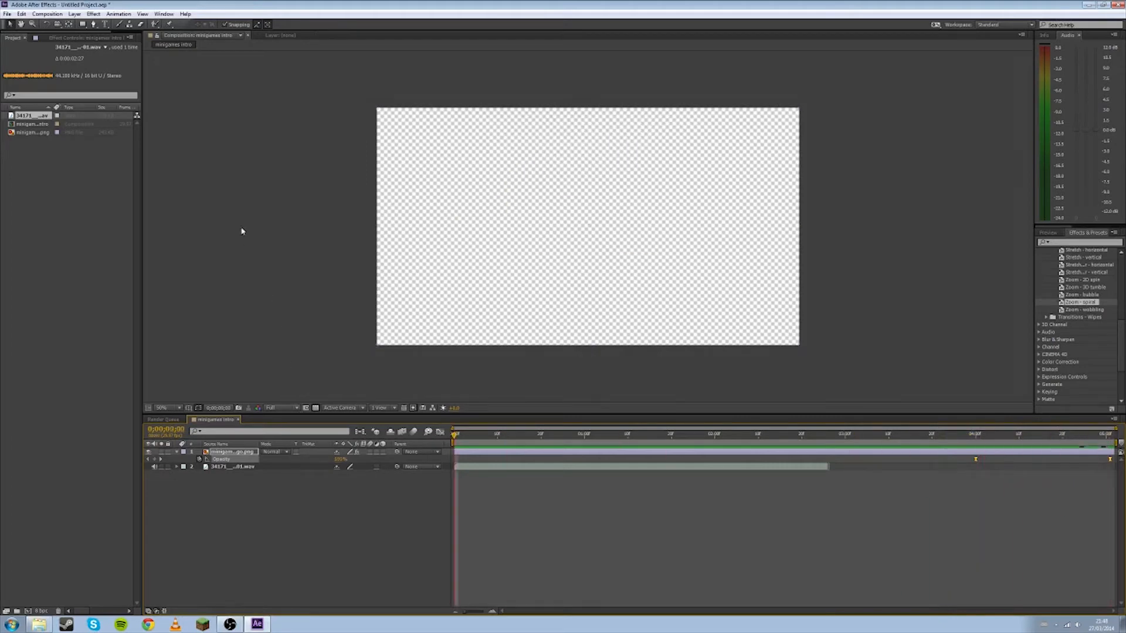
Add the minigames intro composition to the render queue and check its render settings.
{"action": "left_click", "coordinate": [47, 13]}
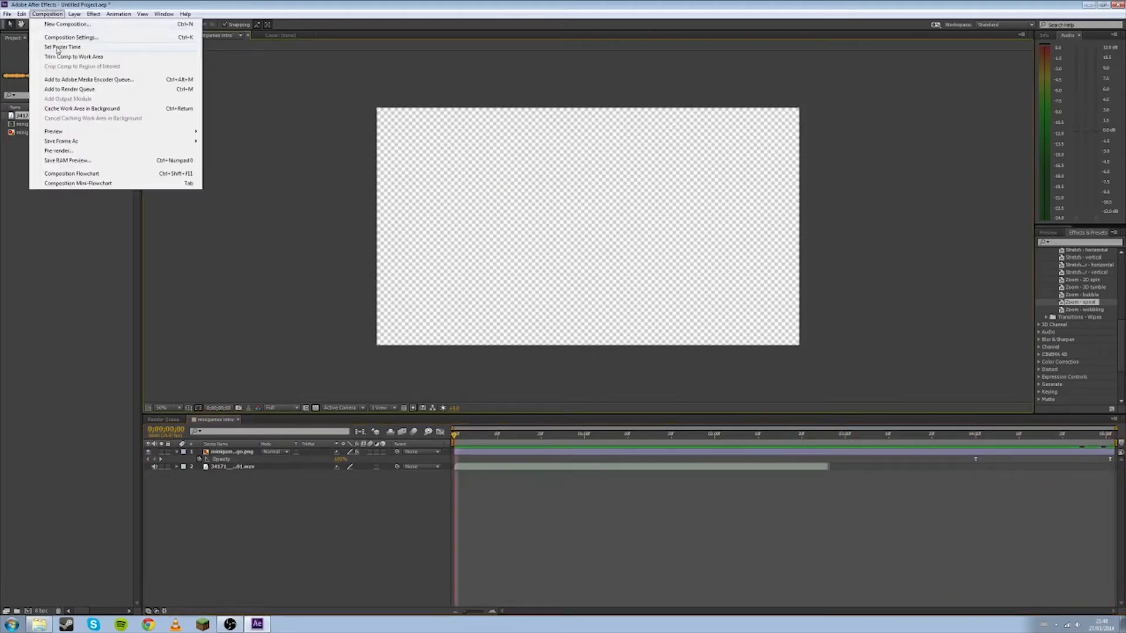
{"action": "left_click", "coordinate": [88, 91]}
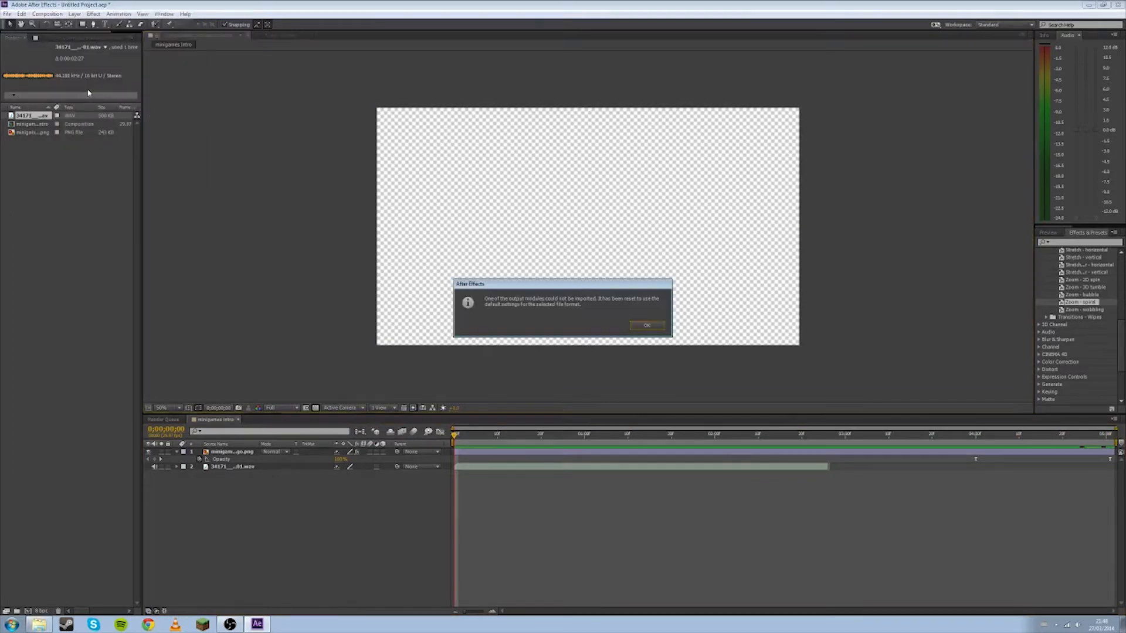
{"action": "left_click", "coordinate": [645, 326]}
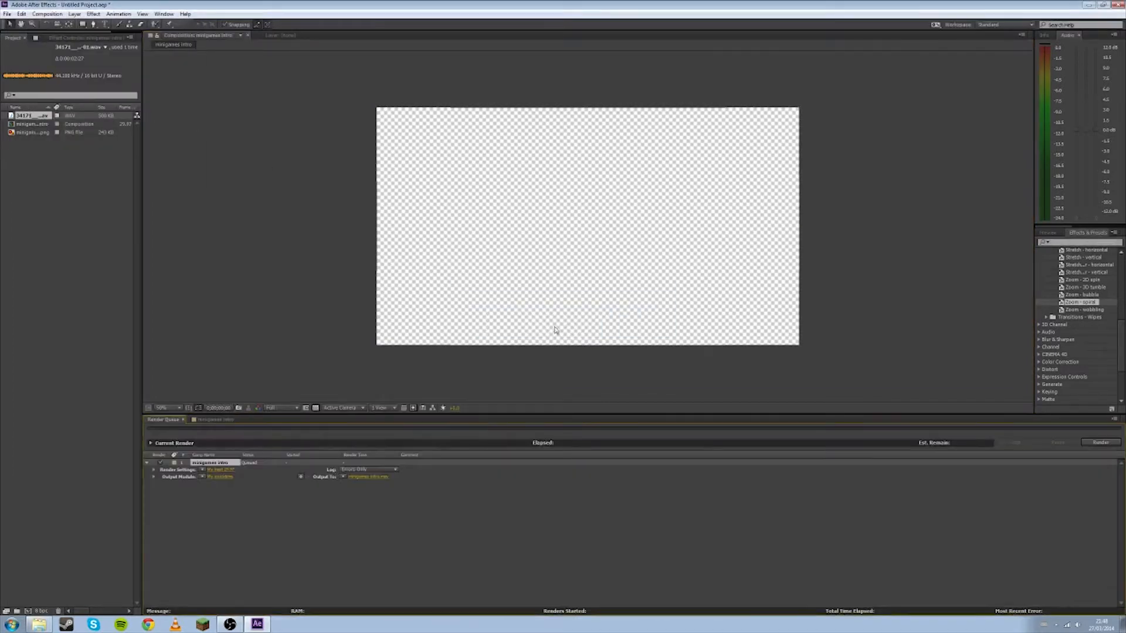
{"action": "left_click", "coordinate": [226, 471]}
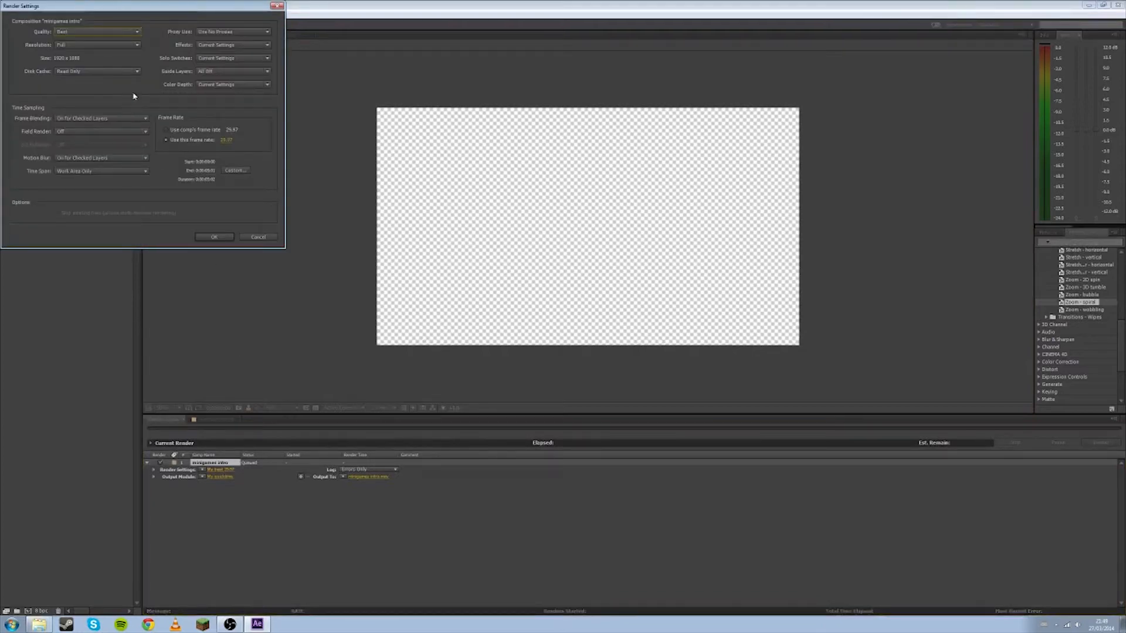
{"action": "left_click", "coordinate": [275, 9]}
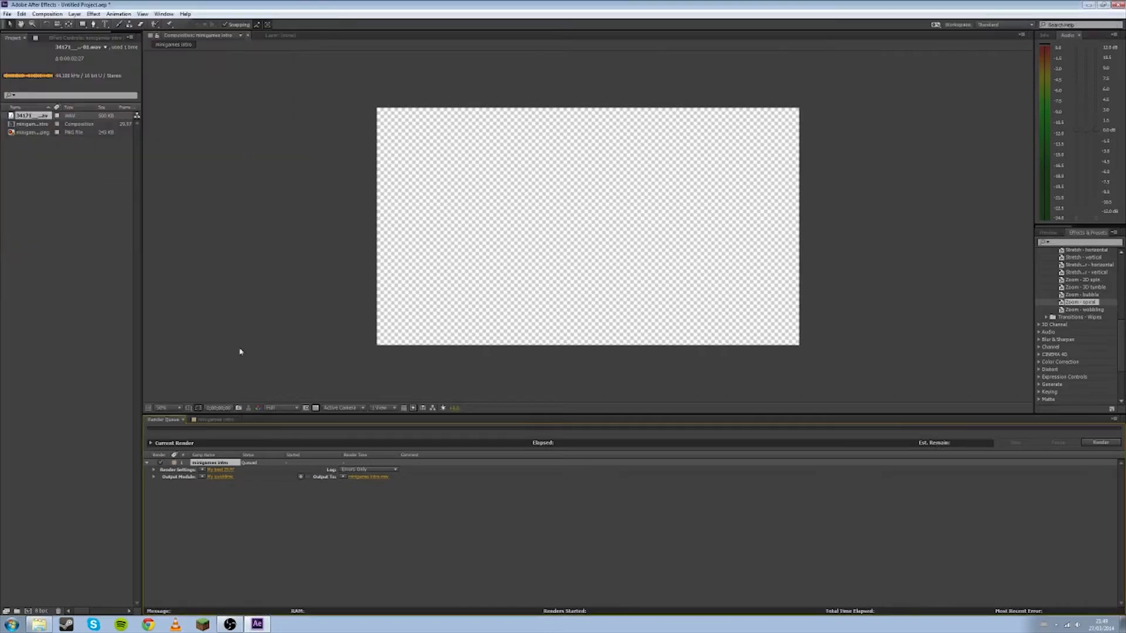
Set the output module of the minigames intro render to AVI format with RGB + Alpha channels.
{"action": "left_click", "coordinate": [217, 478]}
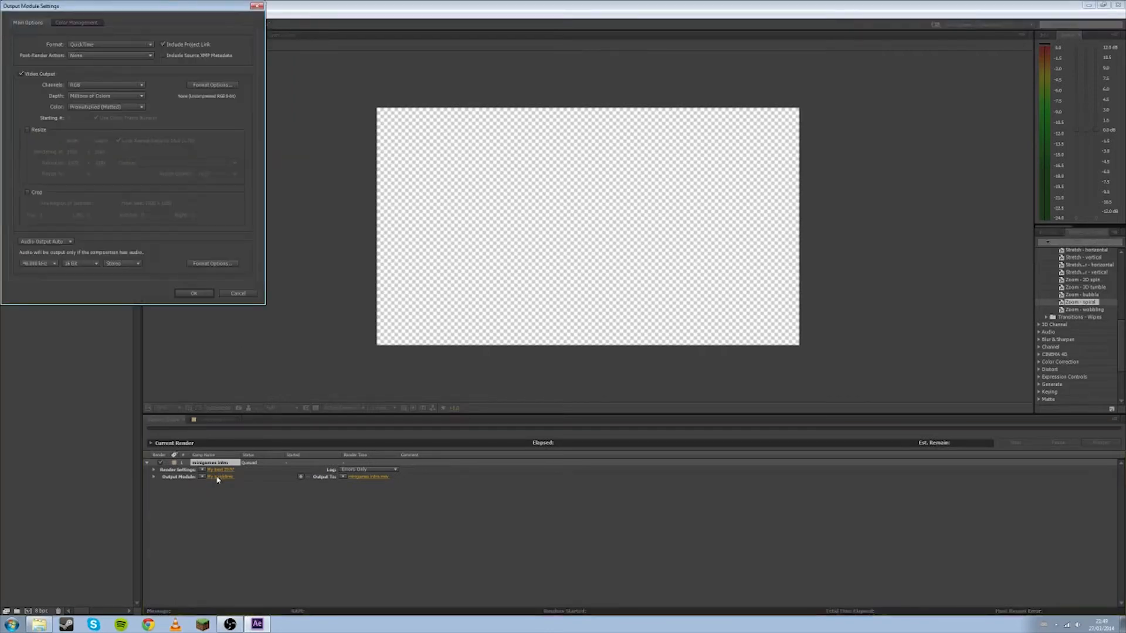
{"action": "left_click", "coordinate": [114, 44]}
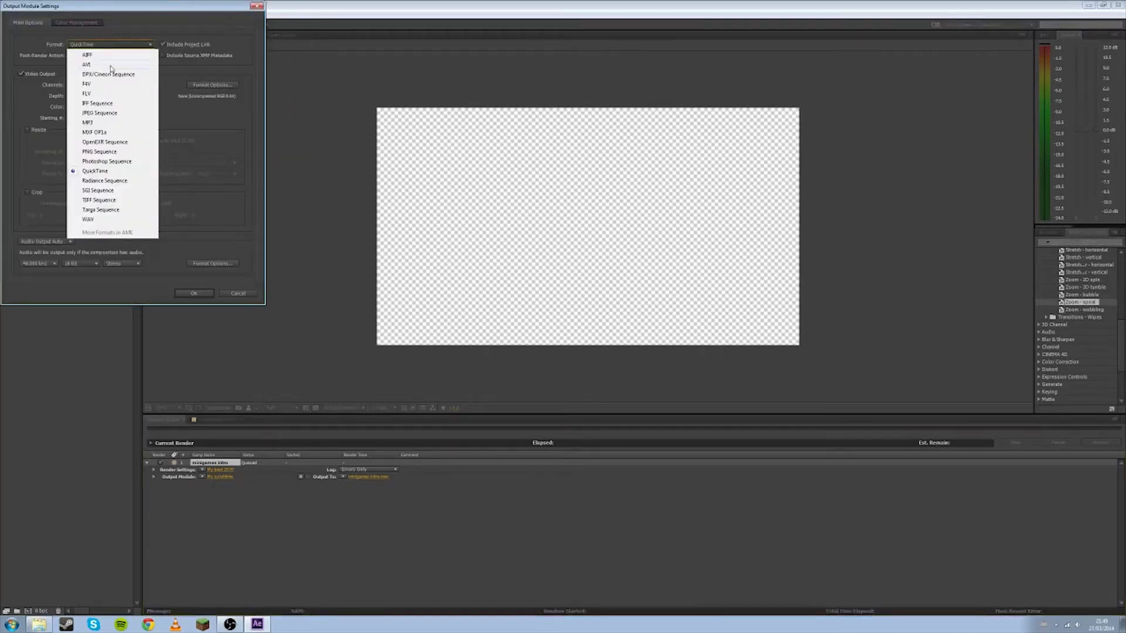
{"action": "left_click", "coordinate": [111, 65]}
{"action": "left_click", "coordinate": [104, 85]}
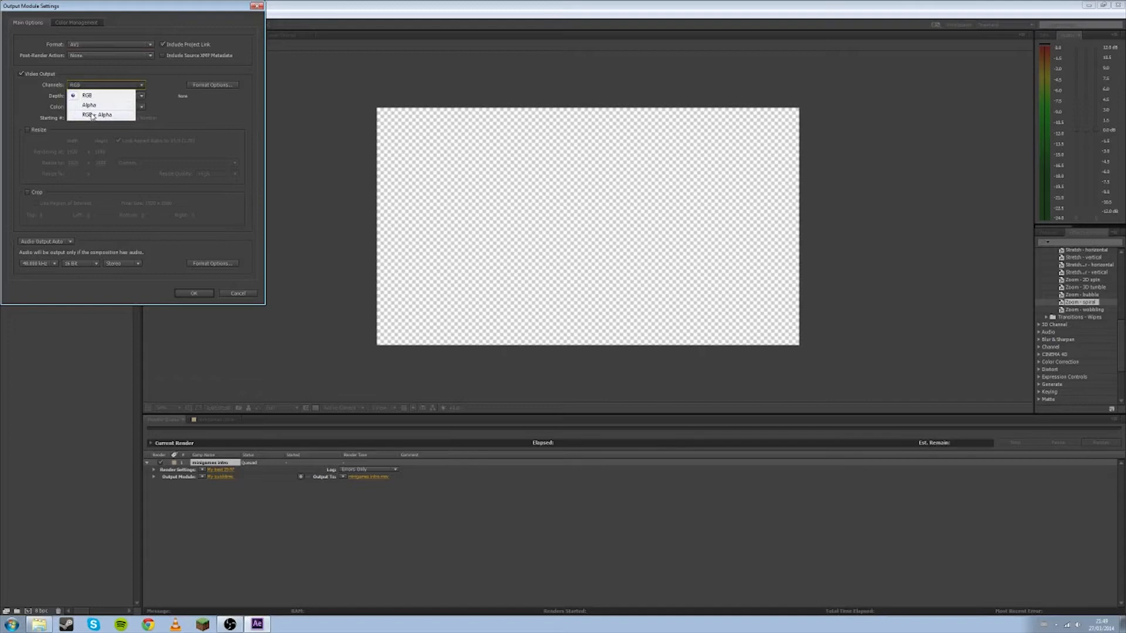
{"action": "left_click", "coordinate": [93, 115]}
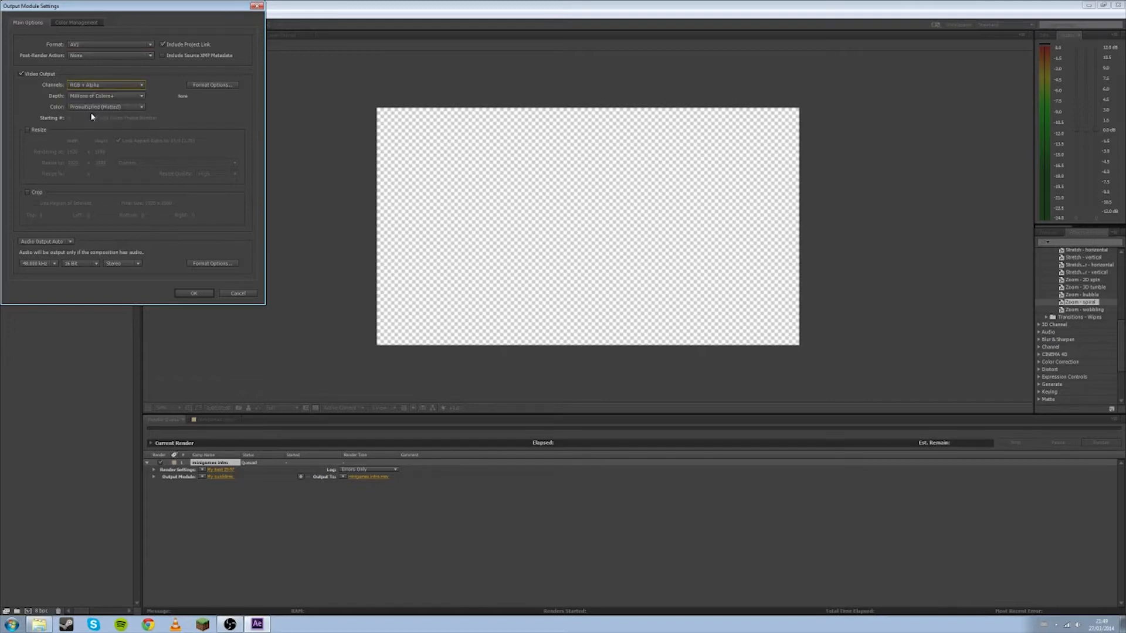
{"action": "left_click", "coordinate": [193, 294]}
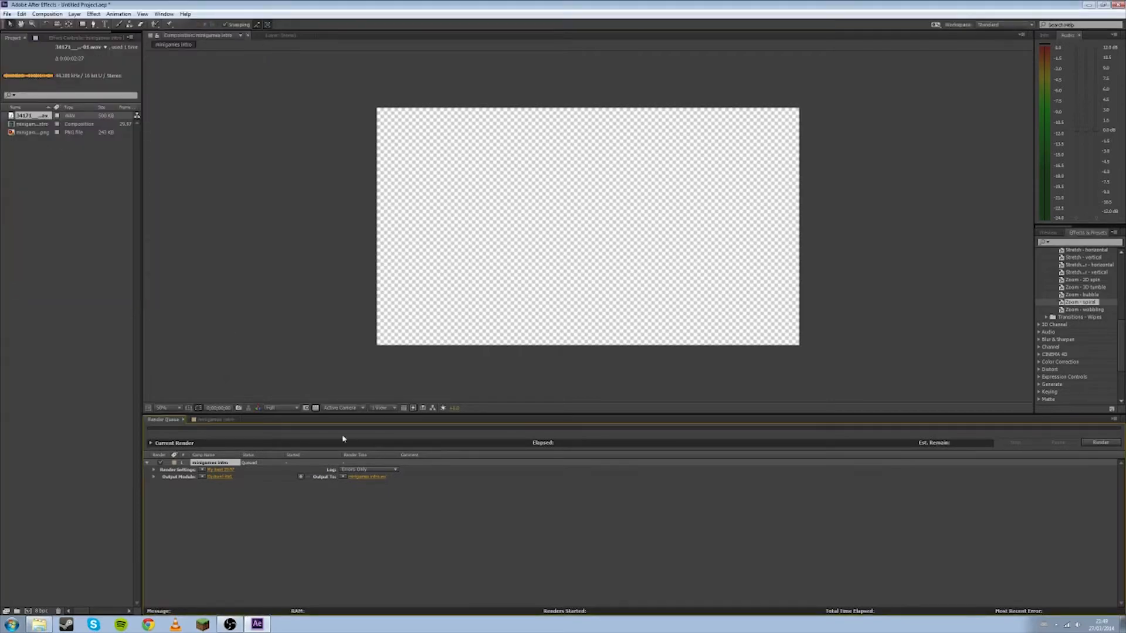
Scrub the minigames intro timeline to a frame showing the full logo on transparency, then return to the render queue.
{"action": "left_click", "coordinate": [200, 420]}
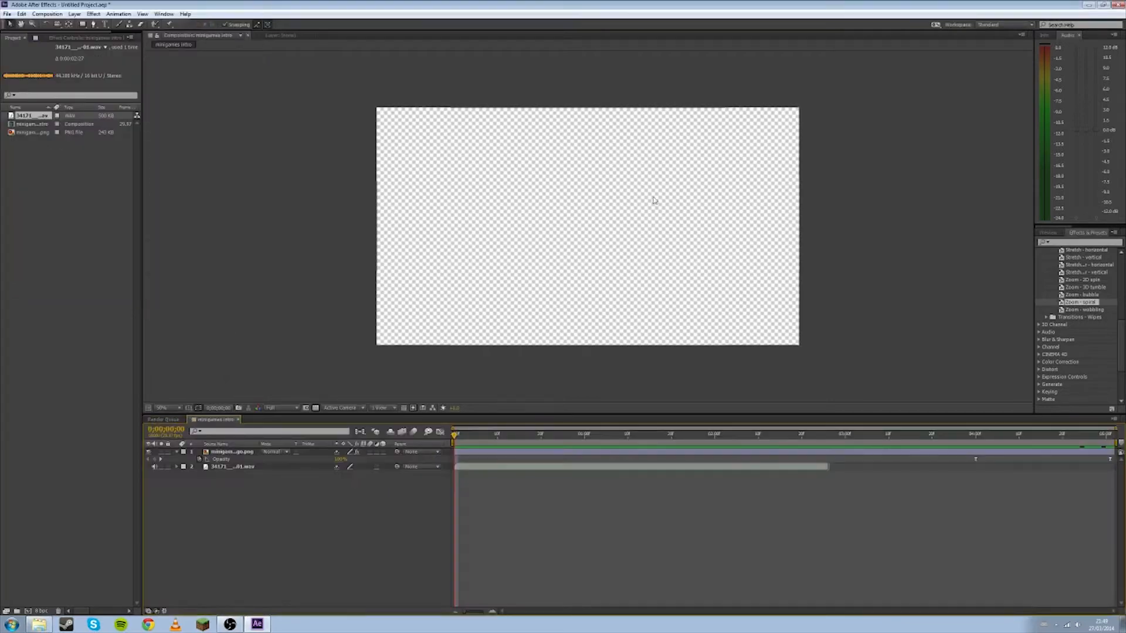
{"action": "left_click_drag", "start_coordinate": [610, 439], "coordinate": [784, 452]}
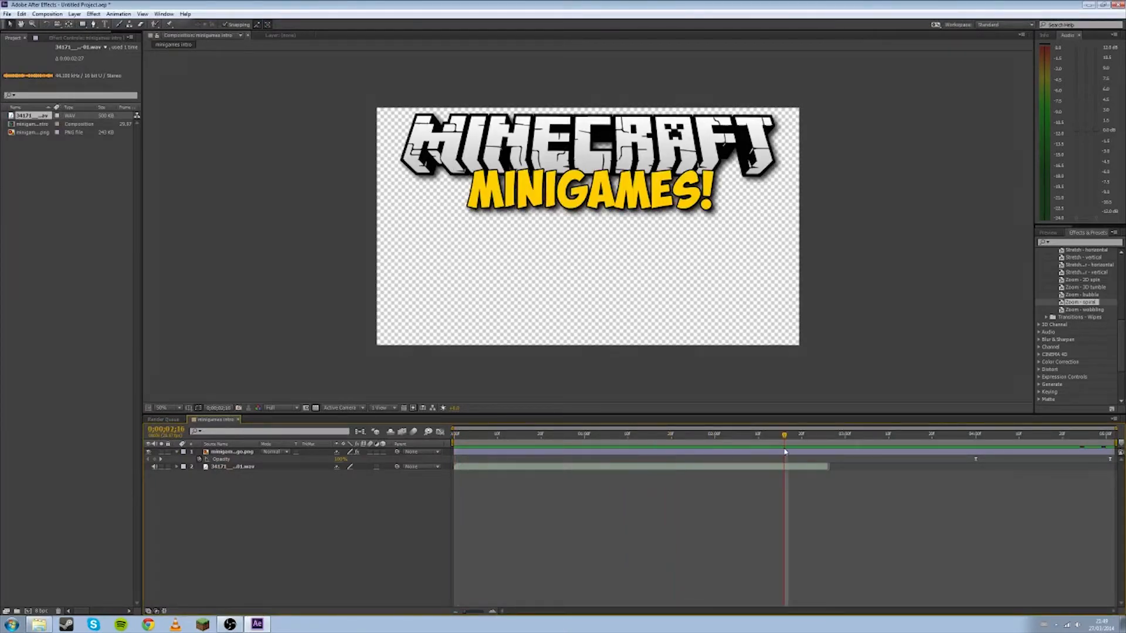
{"action": "left_click", "coordinate": [173, 420]}
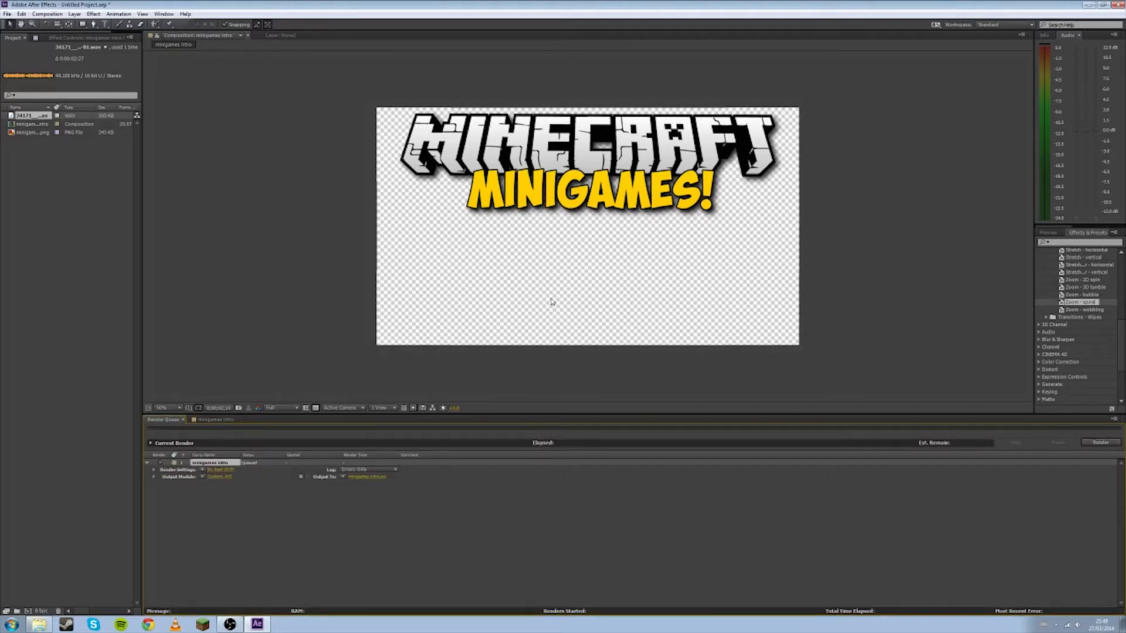
Look up the existing minigameintro.avi in the Minecraft Intros folder, then close the folder window.
{"action": "left_click", "coordinate": [39, 624]}
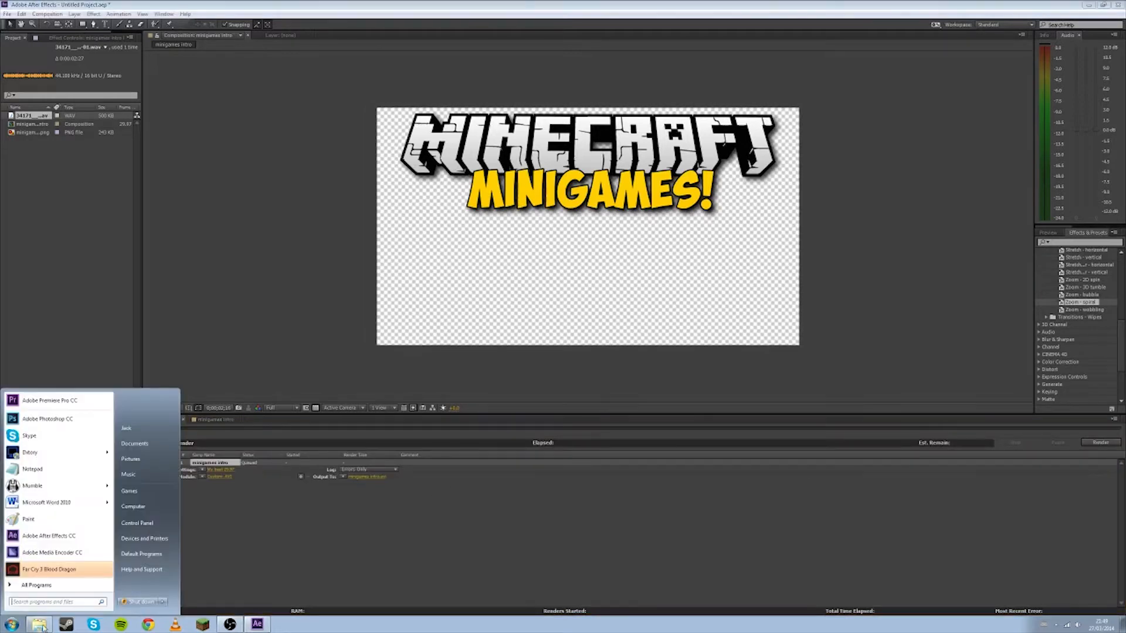
{"action": "scroll", "coordinate": [251, 245], "scroll_direction": "up", "scroll_amount": 5}
{"action": "double_click", "coordinate": [268, 201]}
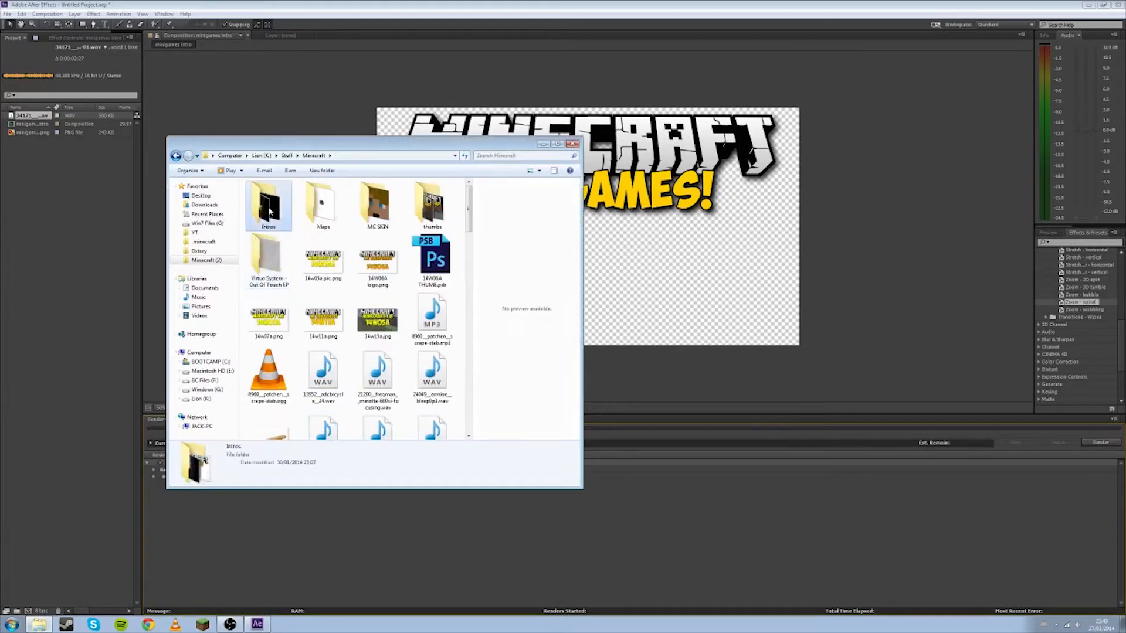
{"action": "left_click", "coordinate": [325, 233]}
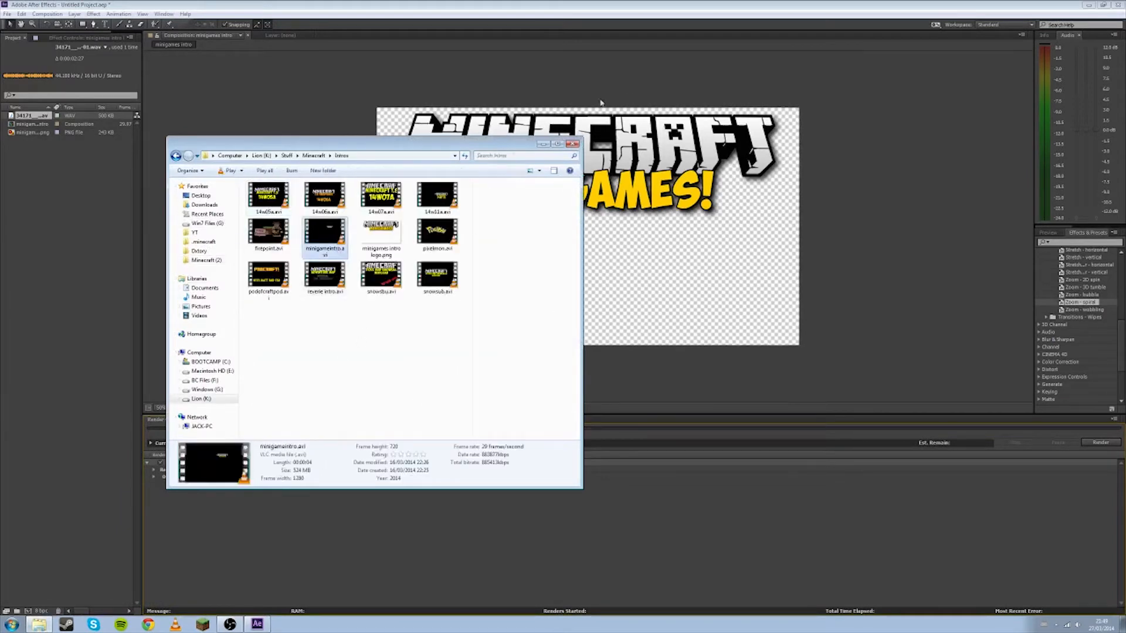
{"action": "left_click", "coordinate": [574, 145]}
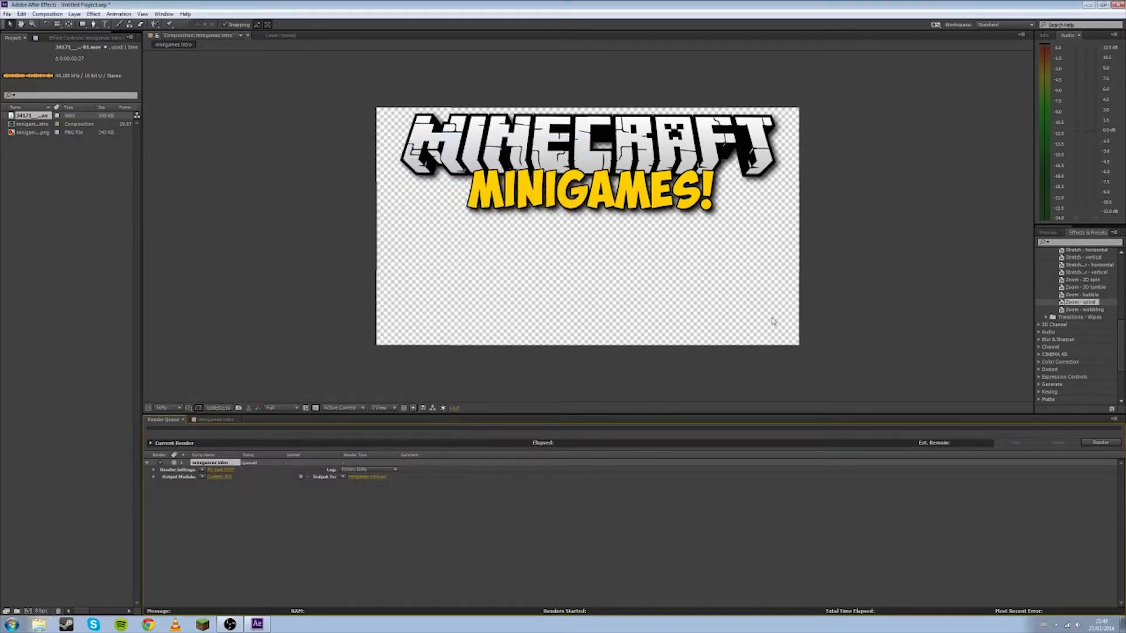
Close After Effects, open Dxtory from the desktop, and move its window to the middle of the desktop.
{"action": "left_click", "coordinate": [1116, 4]}
{"action": "left_click", "coordinate": [578, 322]}
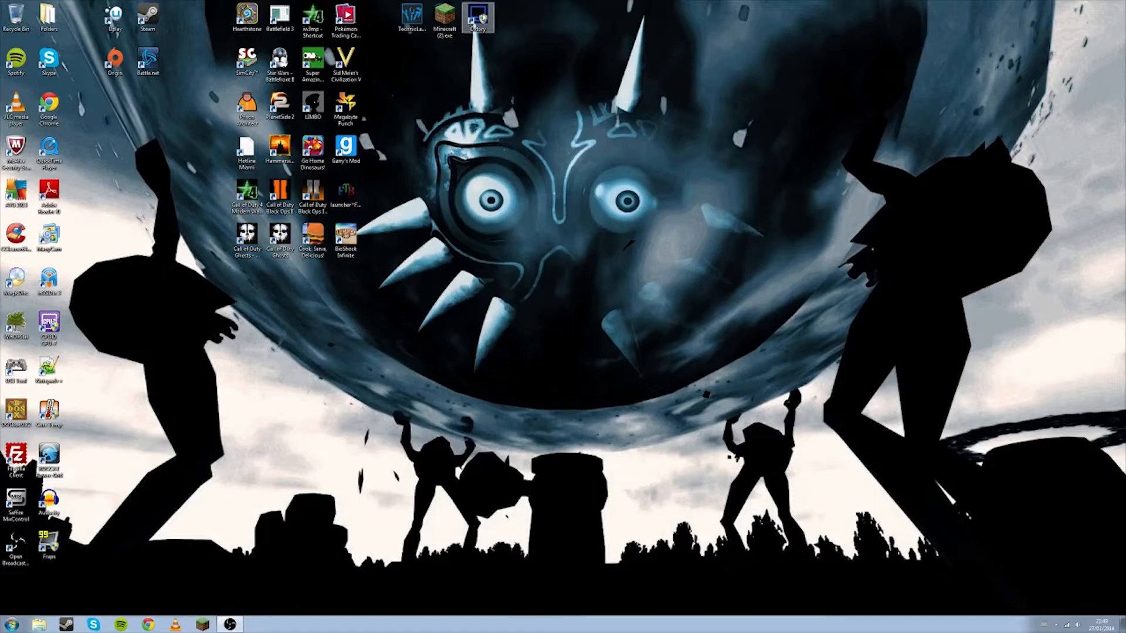
{"action": "double_click", "coordinate": [479, 17]}
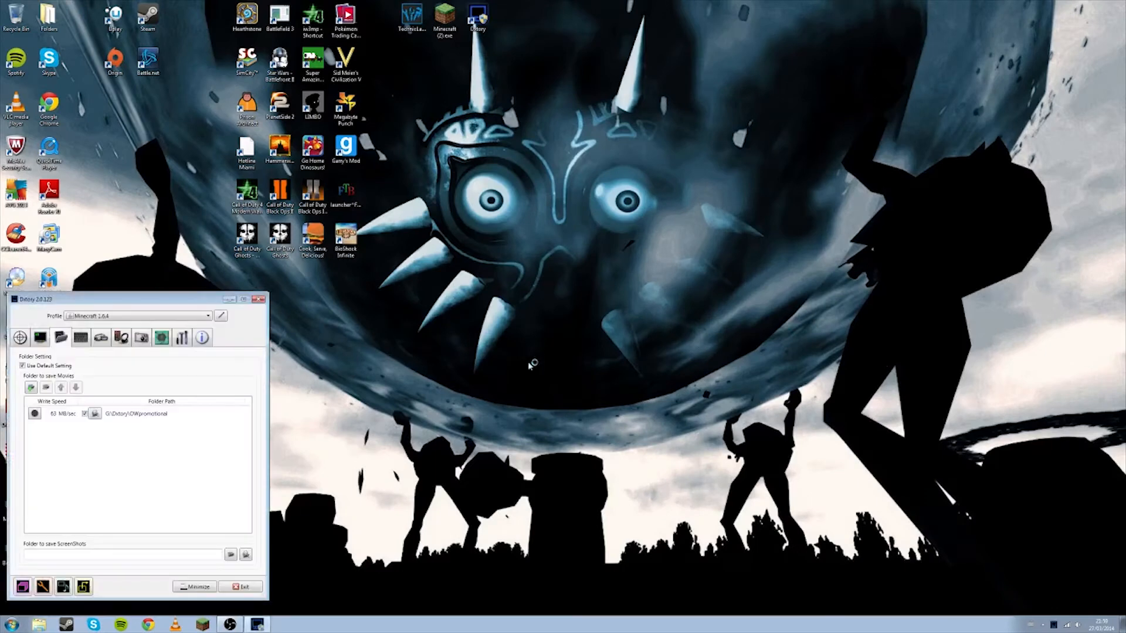
{"action": "left_click_drag", "start_coordinate": [180, 301], "coordinate": [575, 171]}
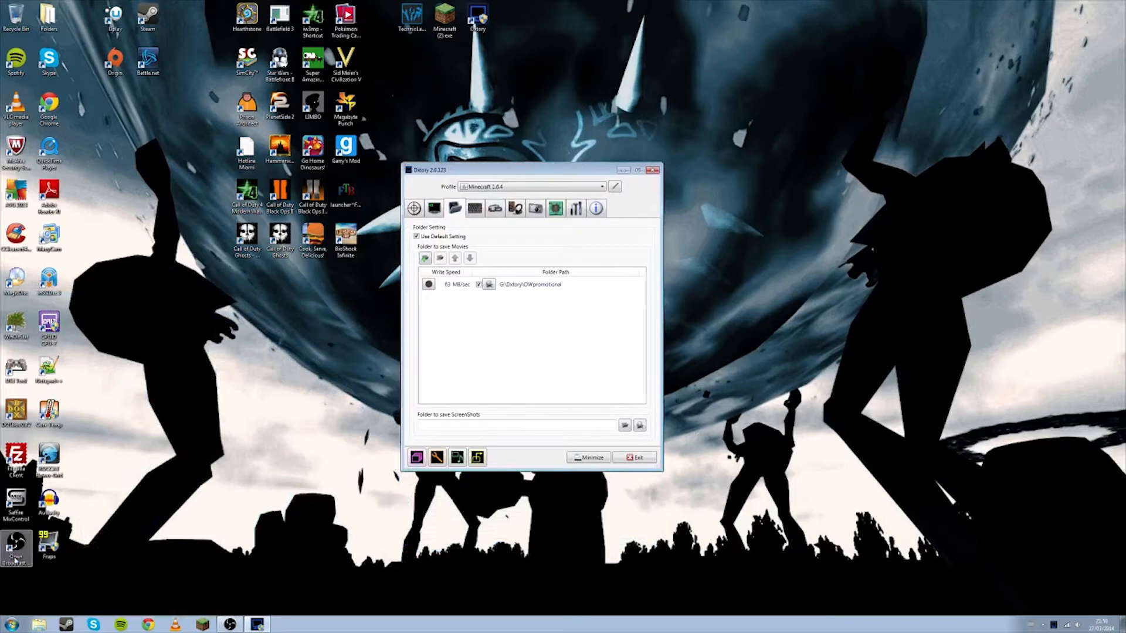
{"action": "left_click", "coordinate": [49, 548]}
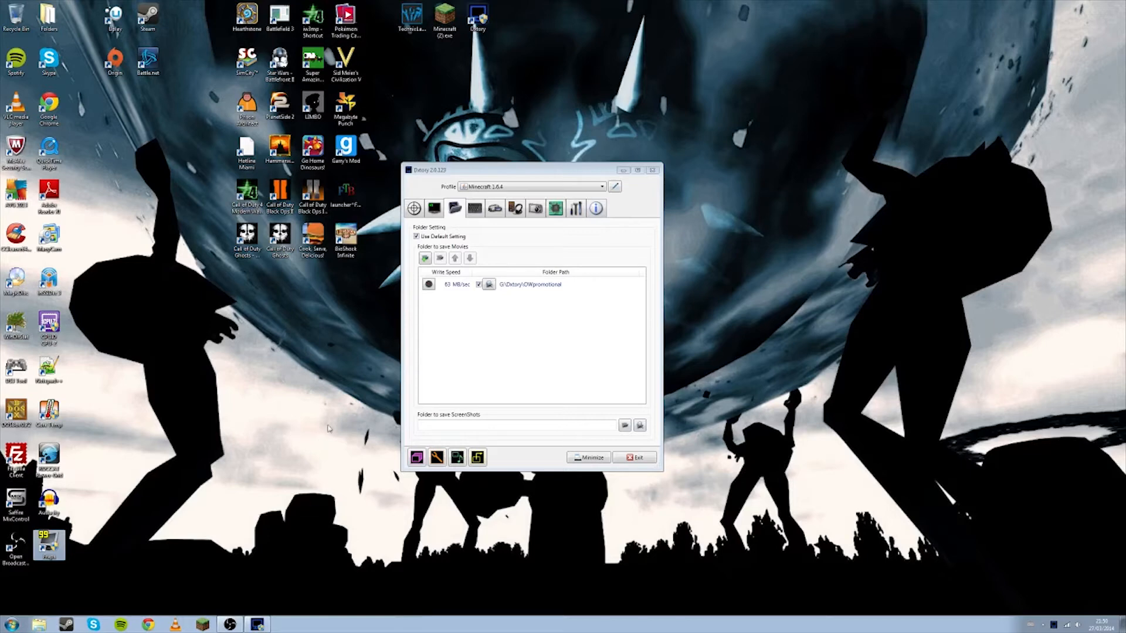
{"action": "left_click", "coordinate": [291, 415]}
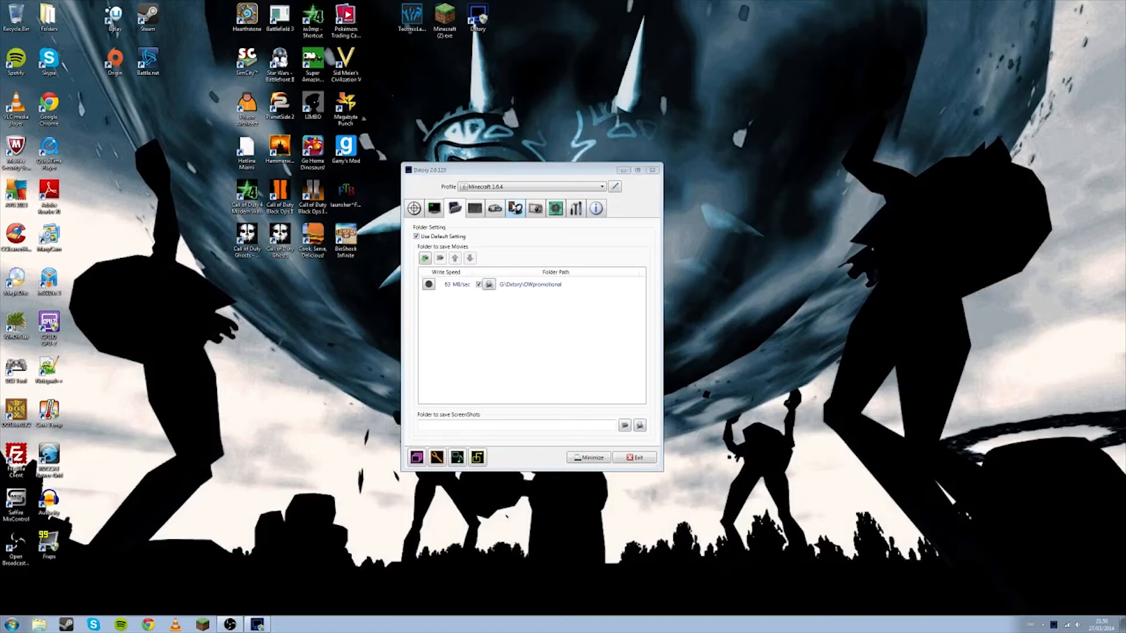
Review Dxtory's target, overlay, save folder and hotkey settings.
{"action": "left_click", "coordinate": [434, 210]}
{"action": "left_click", "coordinate": [414, 209]}
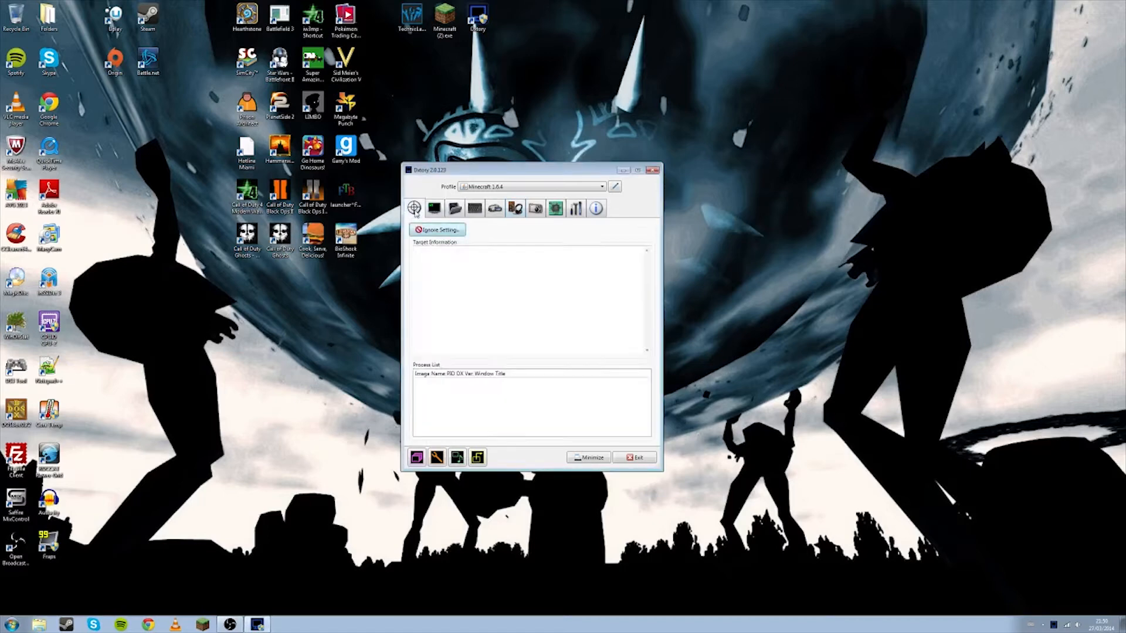
{"action": "left_click", "coordinate": [455, 208]}
{"action": "left_click", "coordinate": [433, 209]}
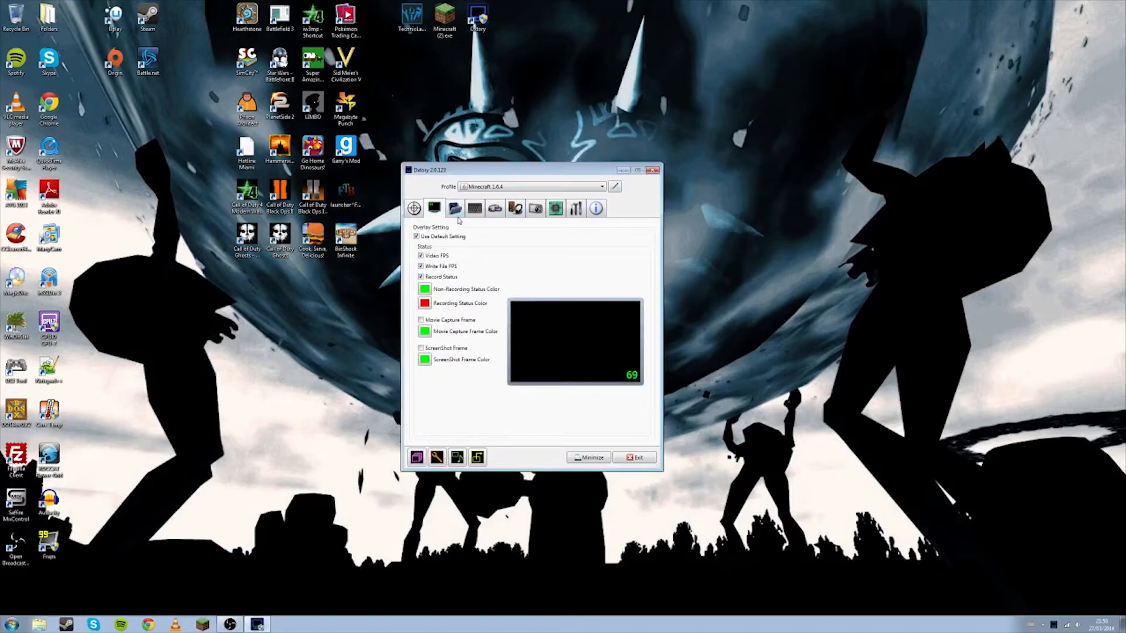
{"action": "left_click", "coordinate": [474, 210]}
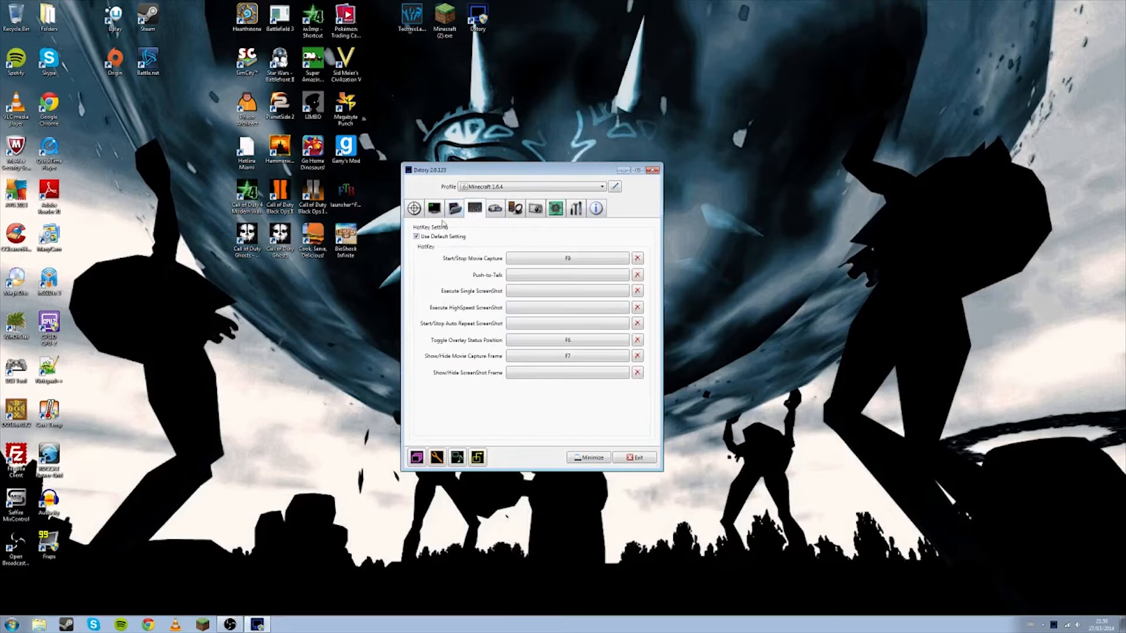
{"action": "left_click", "coordinate": [453, 212]}
{"action": "left_click", "coordinate": [473, 211]}
Review the movie capture settings and inspect the configuration of the Lagarith Lossless Codec.
{"action": "left_click", "coordinate": [496, 214]}
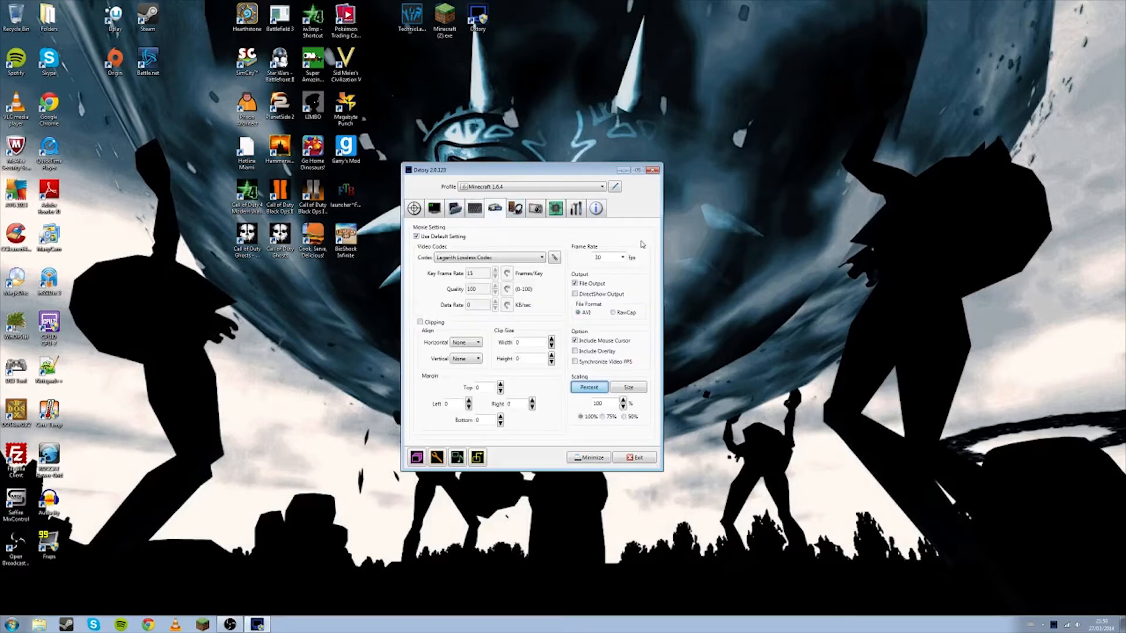
{"action": "left_click", "coordinate": [517, 259]}
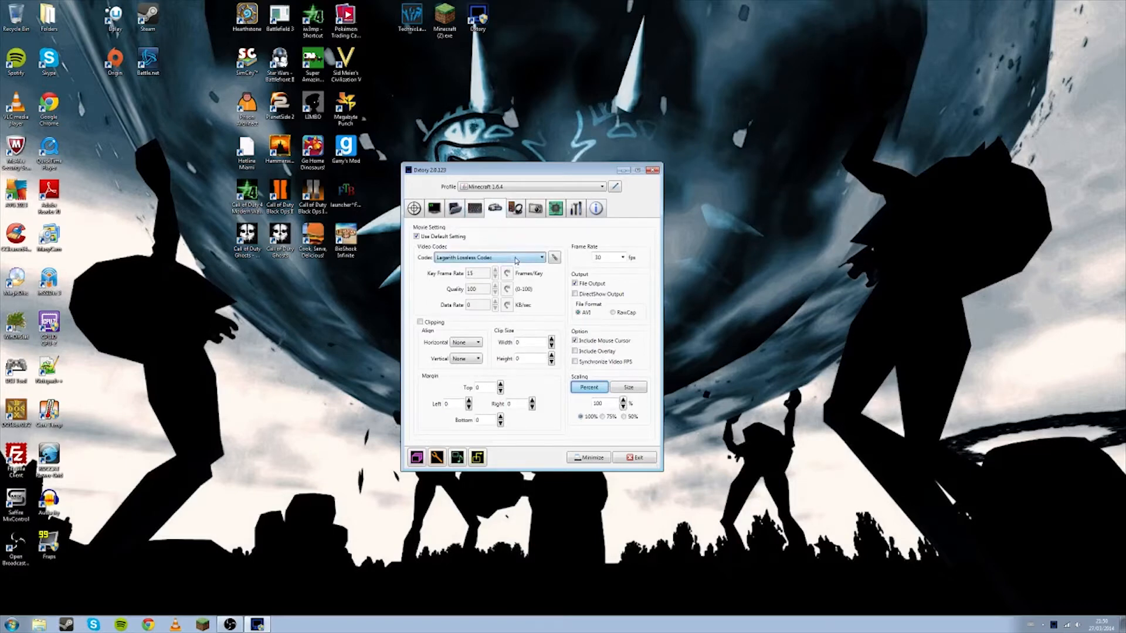
{"action": "left_click", "coordinate": [473, 309]}
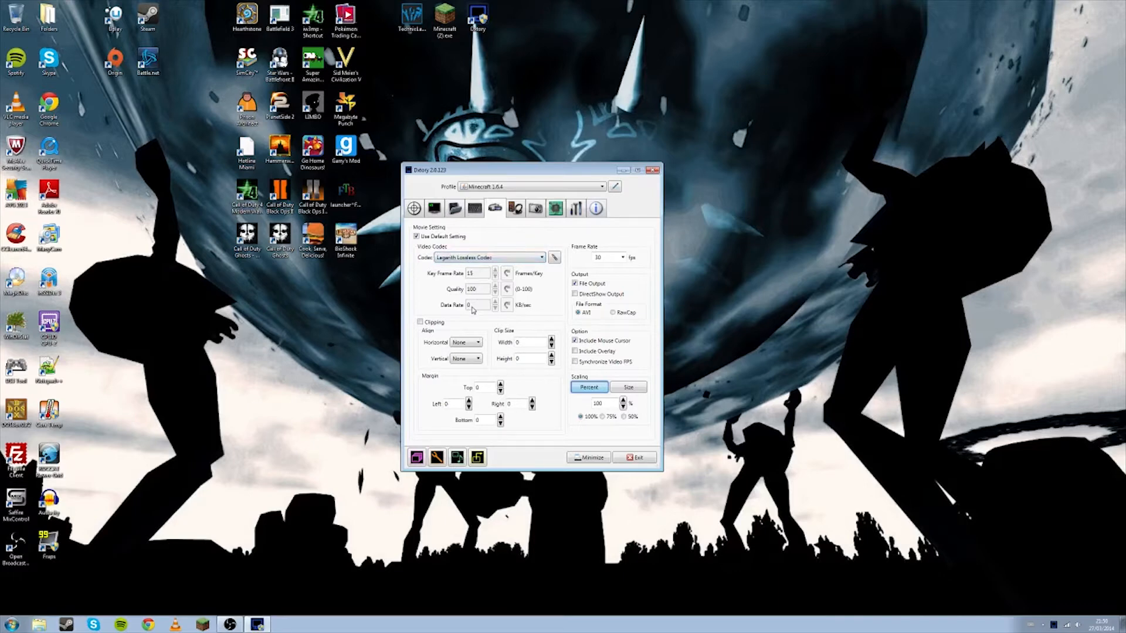
{"action": "left_click", "coordinate": [555, 258]}
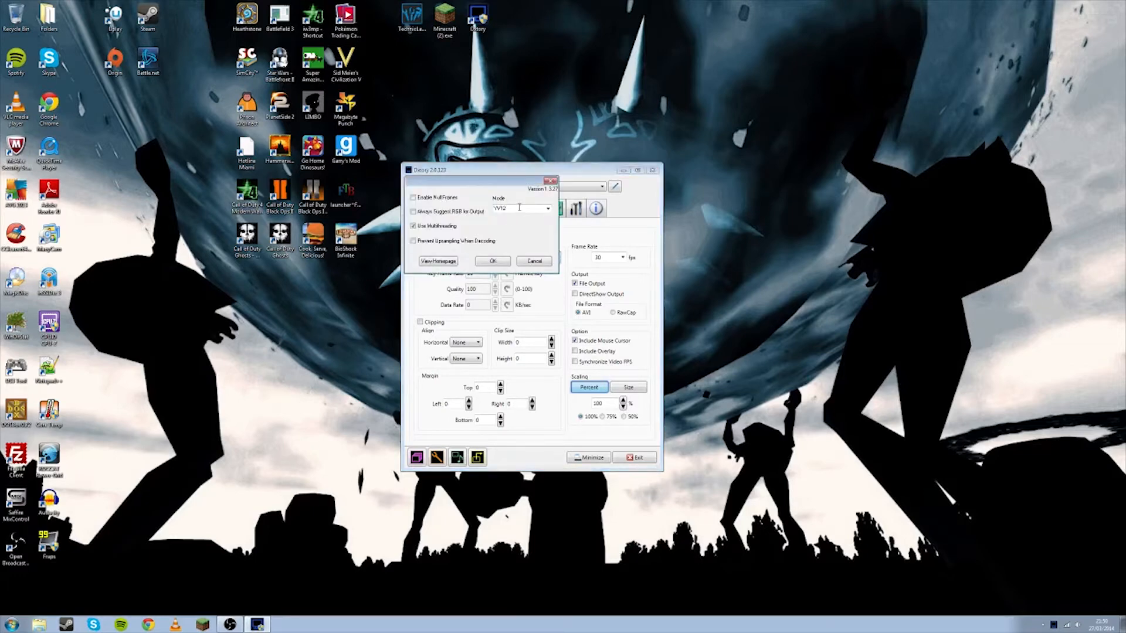
{"action": "left_click", "coordinate": [498, 262]}
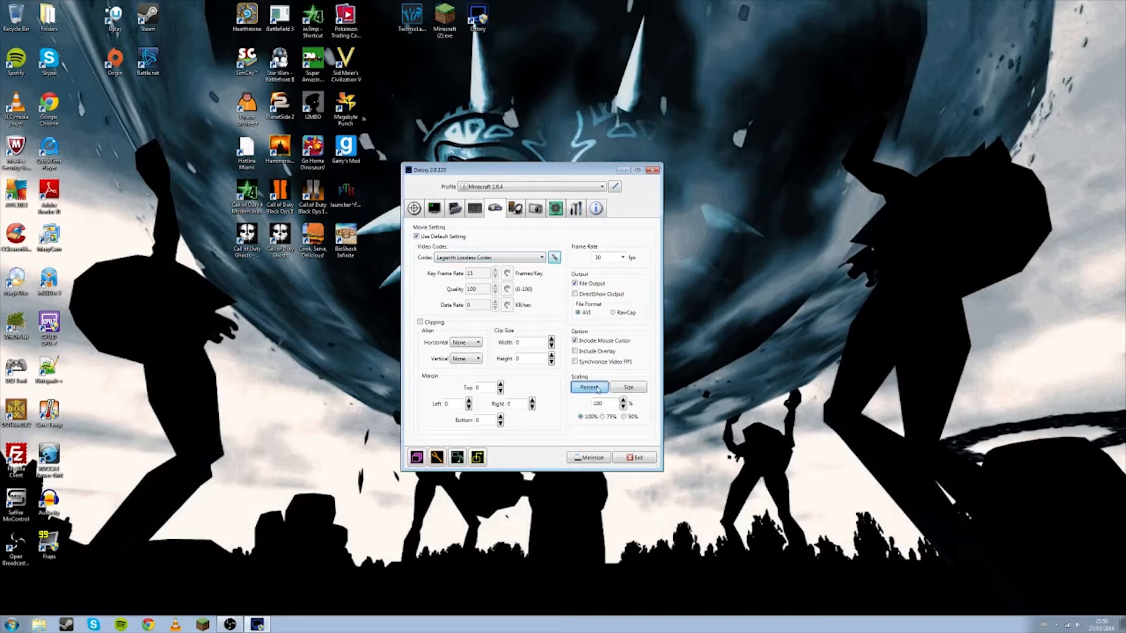
Compare the Size and Percent scaling modes for movie capture, leaving Percent active, and check the frame rate and profile.
{"action": "left_click", "coordinate": [627, 388]}
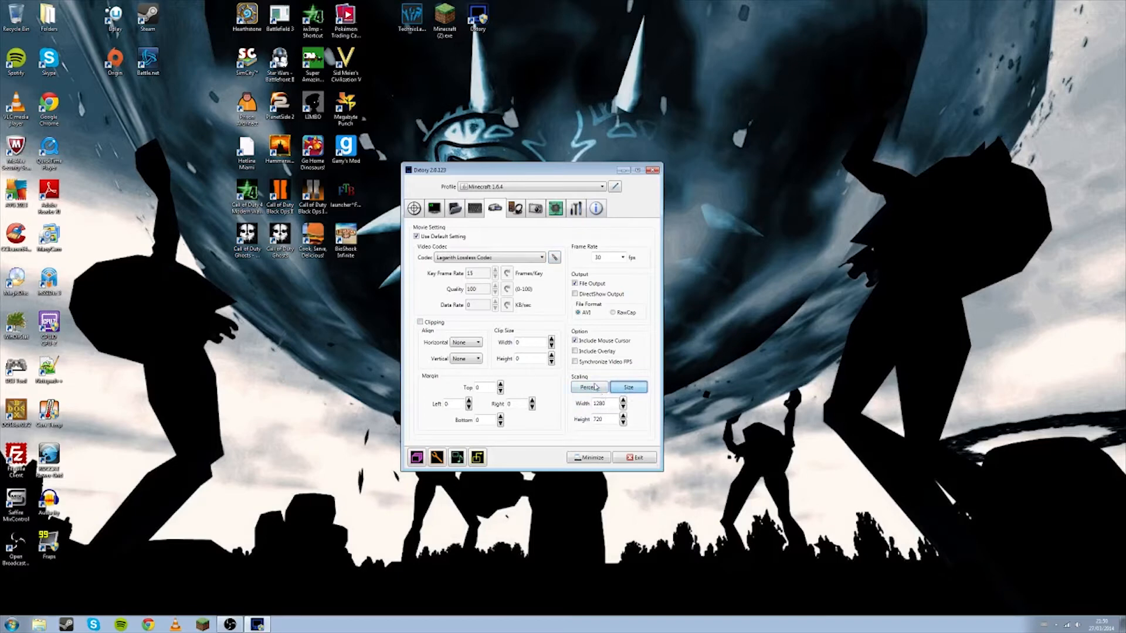
{"action": "left_click", "coordinate": [595, 387]}
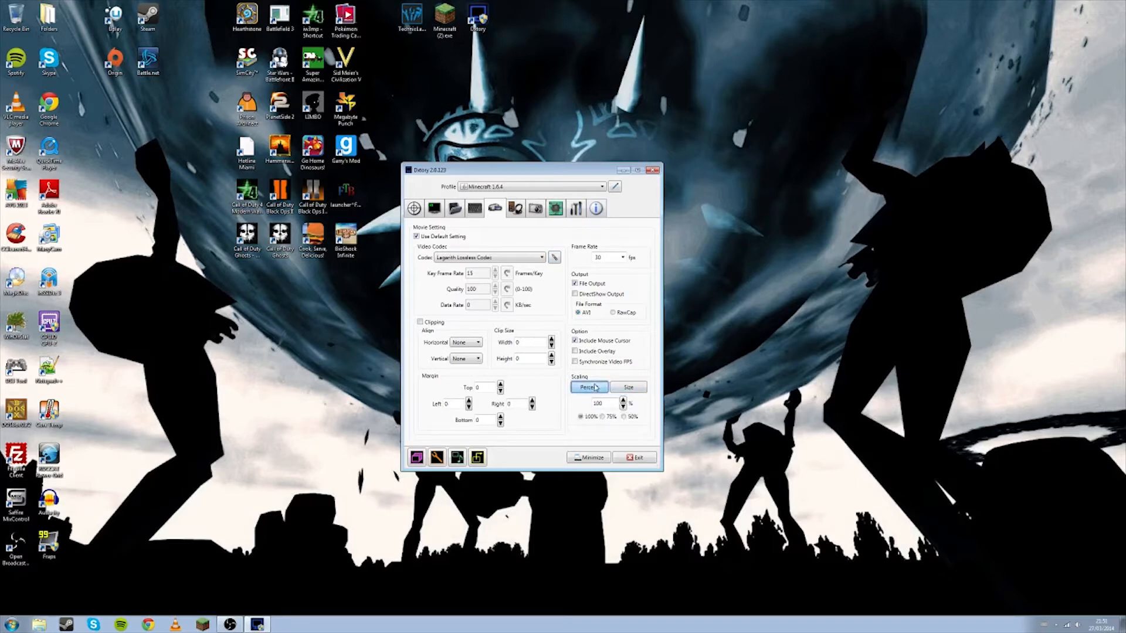
{"action": "left_click", "coordinate": [639, 387]}
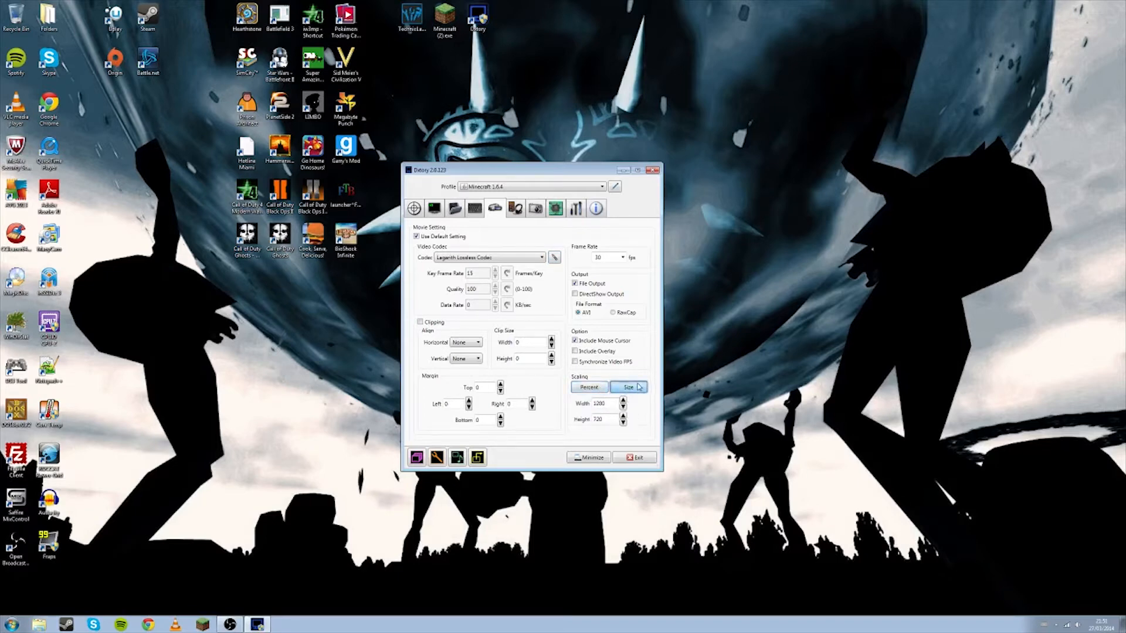
{"action": "left_click", "coordinate": [589, 388]}
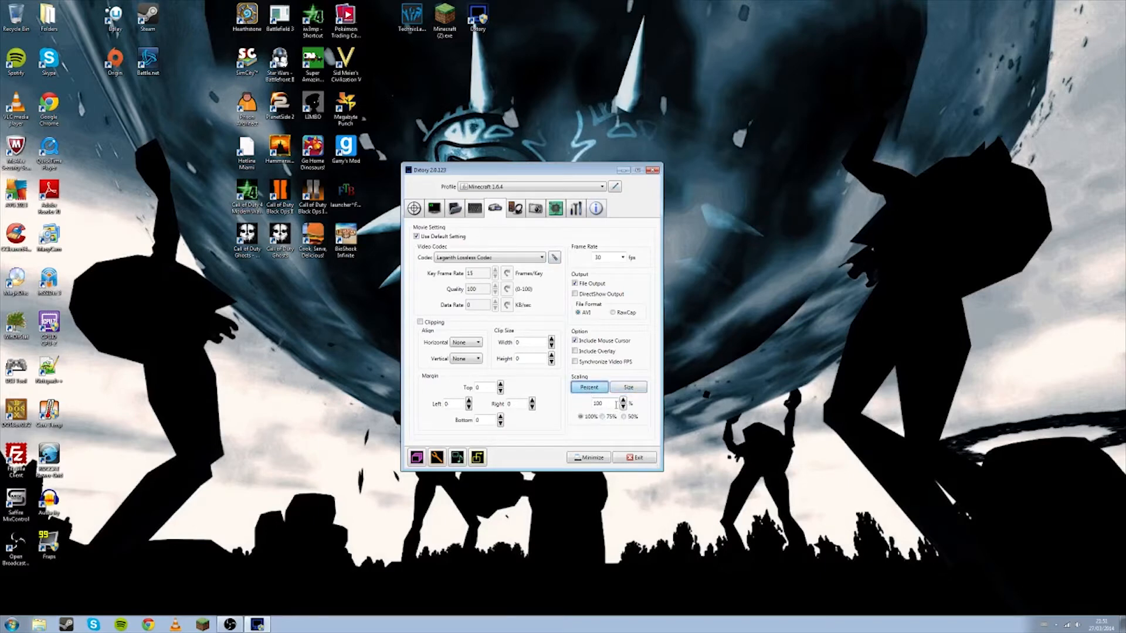
{"action": "double_click", "coordinate": [603, 258]}
{"action": "left_click", "coordinate": [507, 187]}
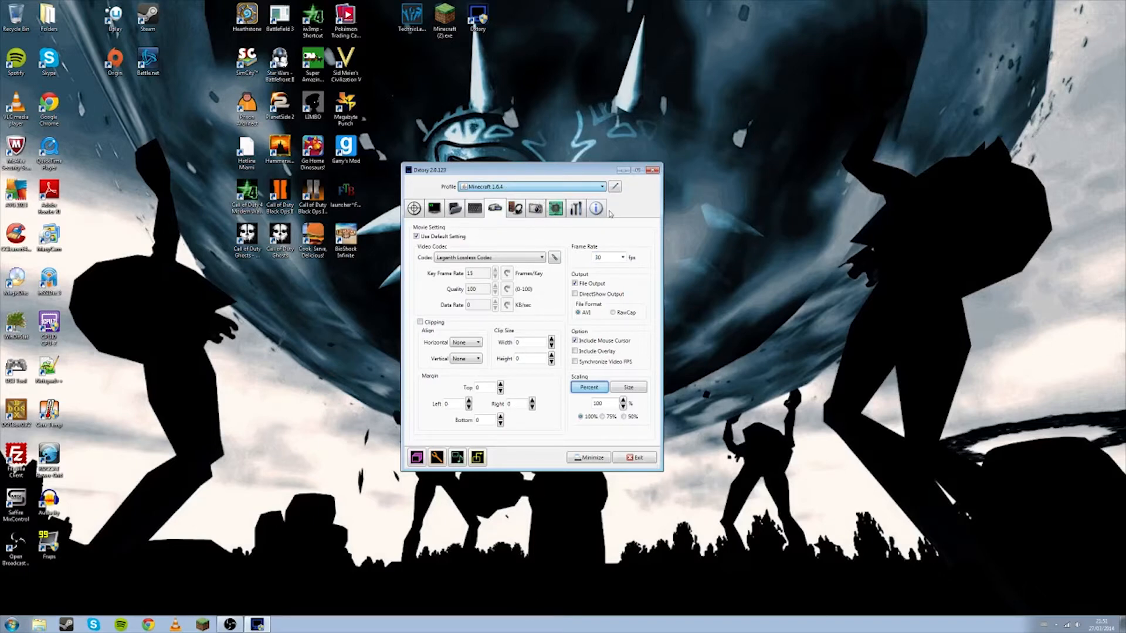
Set the first audio source, Saffire Audio, to the PCM codec with the 48000 Hz, 24 bit, Stereo format.
{"action": "left_click", "coordinate": [516, 211]}
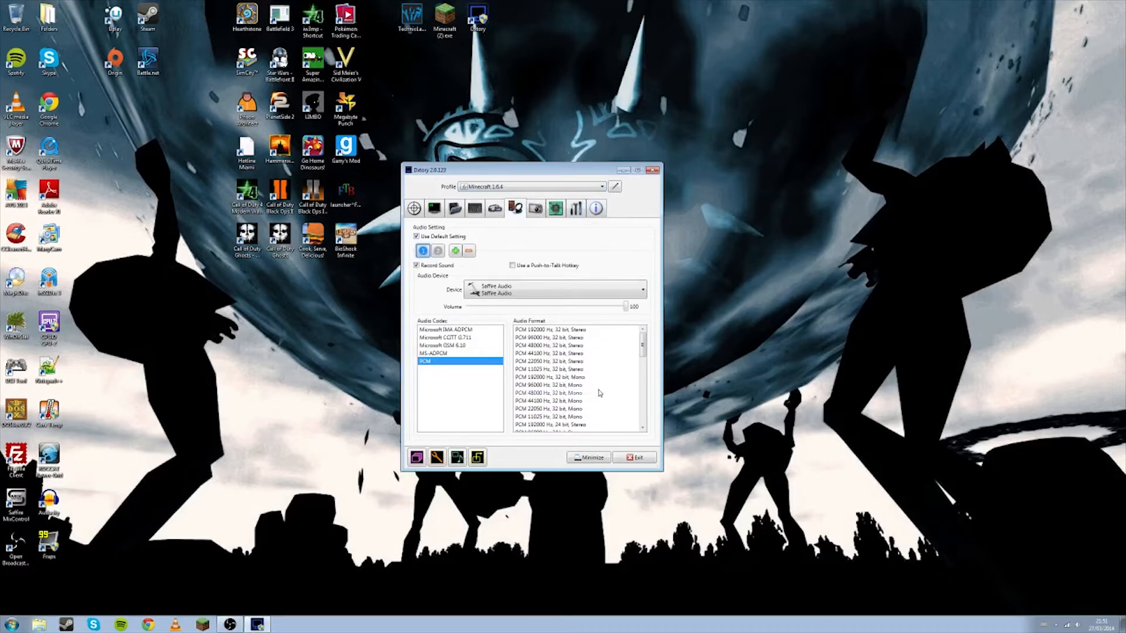
{"action": "scroll", "coordinate": [598, 395], "scroll_direction": "down", "scroll_amount": 2}
{"action": "left_click", "coordinate": [621, 392]}
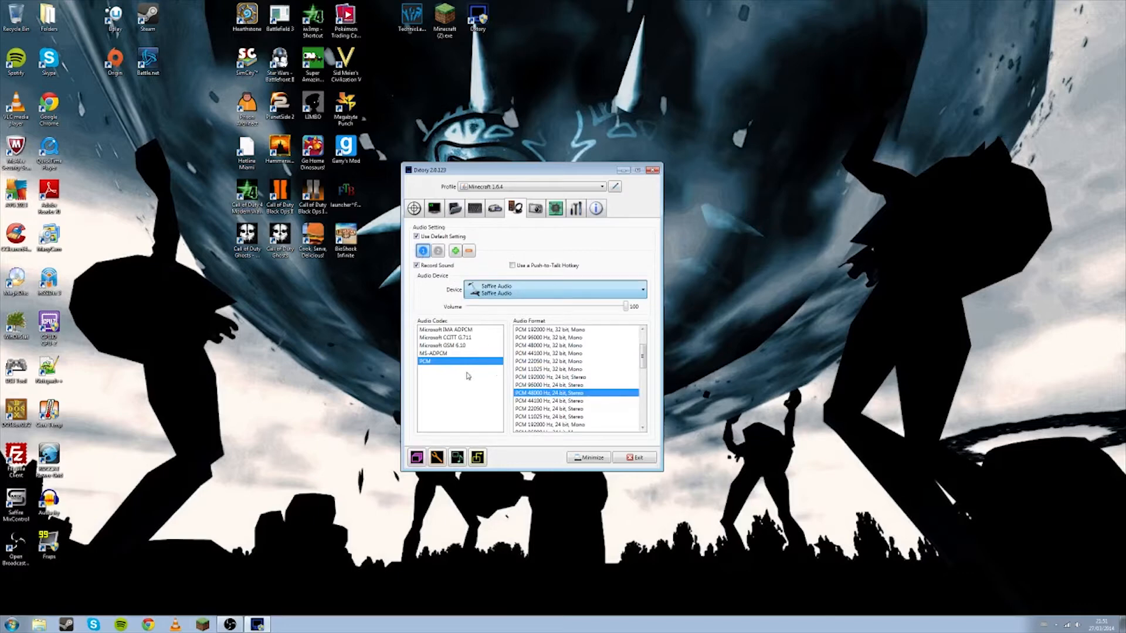
{"action": "left_click", "coordinate": [492, 366]}
Check the device, codec and audio format of the second audio source.
{"action": "left_click", "coordinate": [437, 252]}
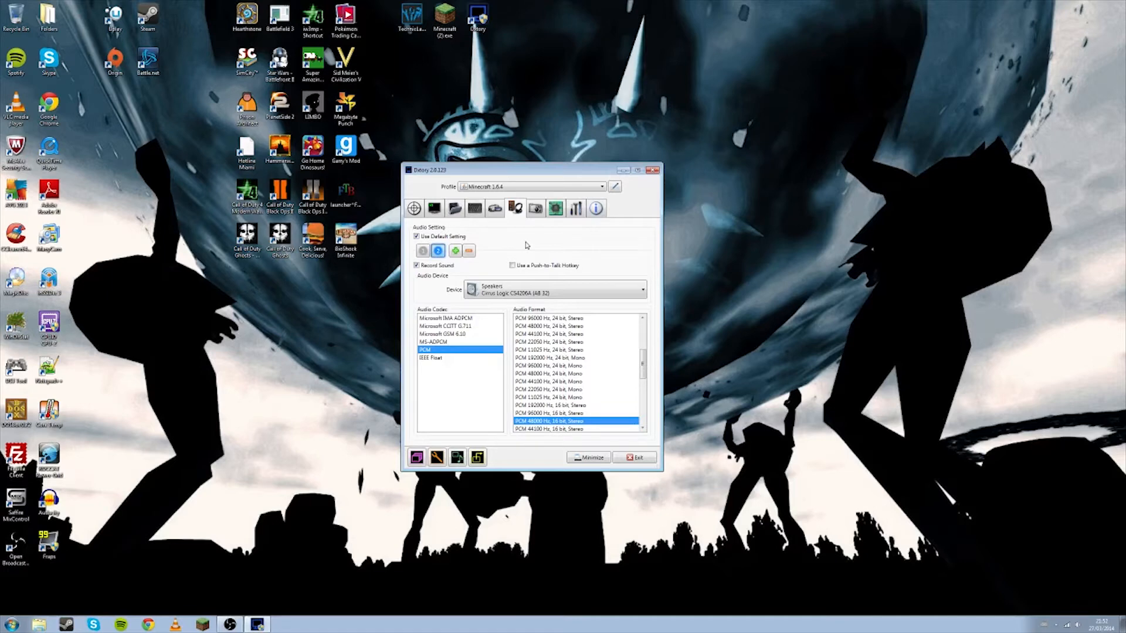
{"action": "scroll", "coordinate": [554, 322], "scroll_direction": "down", "scroll_amount": 2}
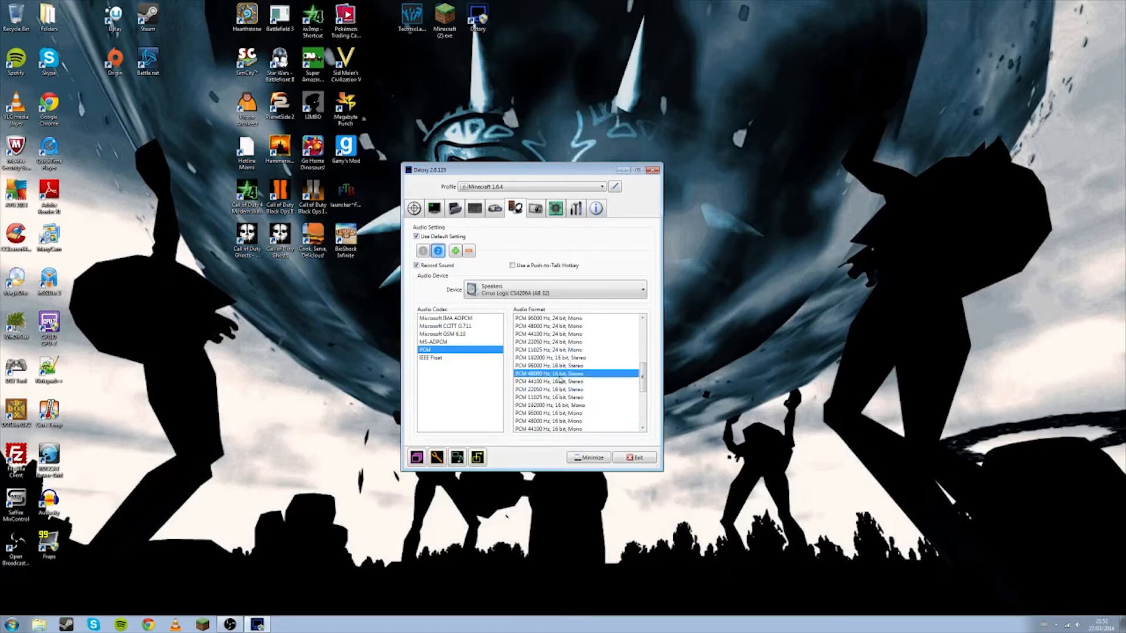
Set the Cirrus Logic Microphone's default format to 2 channel, 16 bit, 48000 Hz (DVD Quality) in the Windows recording devices.
{"action": "right_click", "coordinate": [1078, 625]}
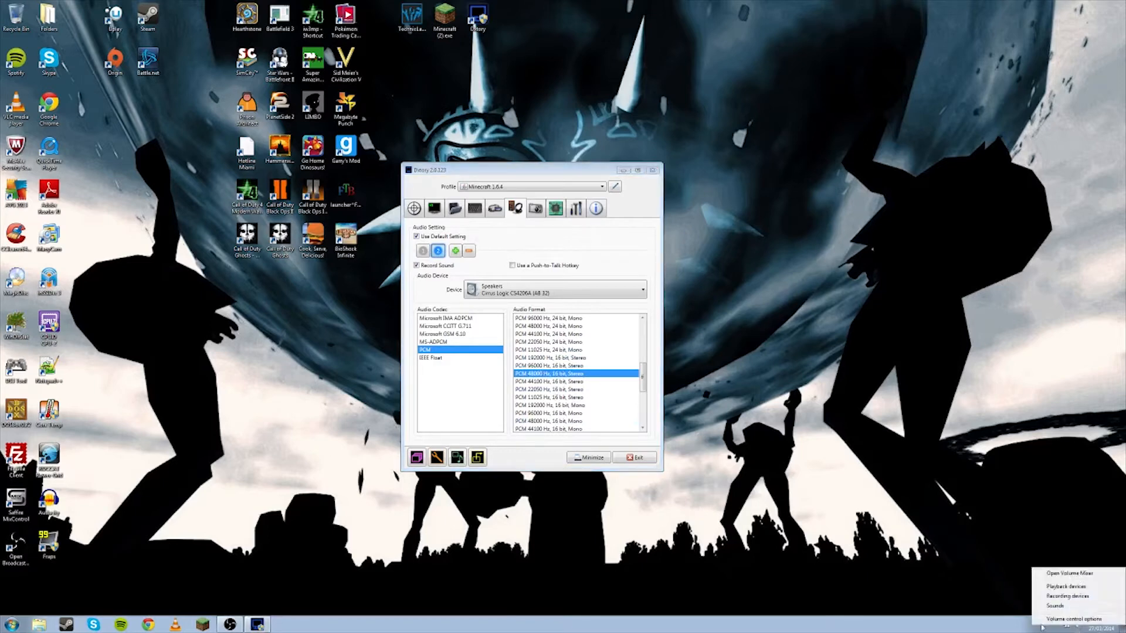
{"action": "left_click", "coordinate": [1068, 596]}
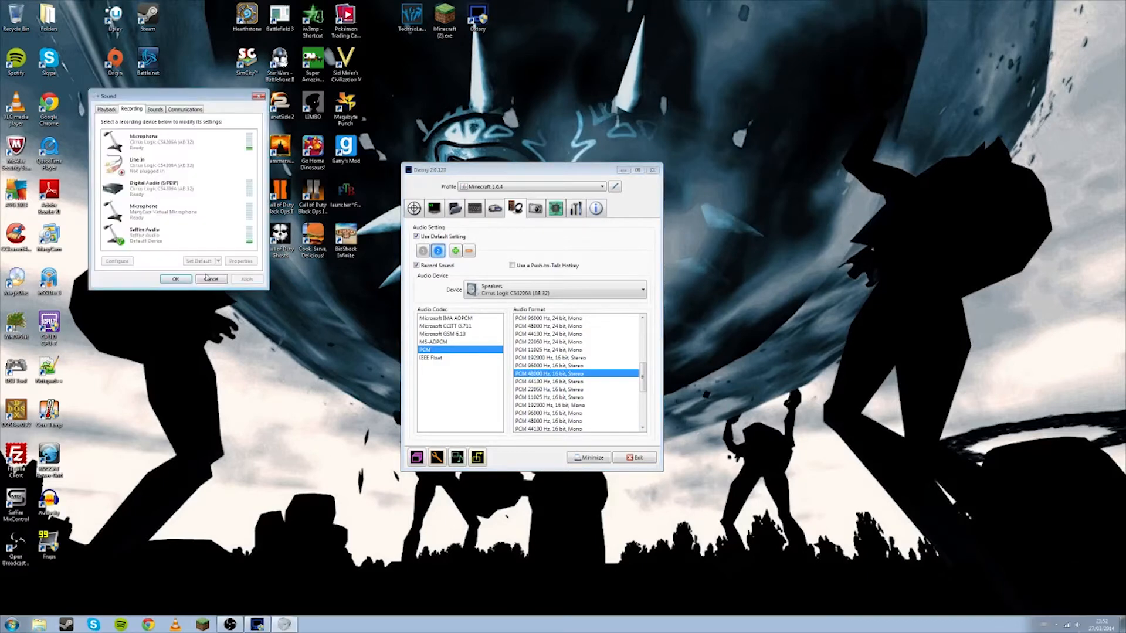
{"action": "left_click", "coordinate": [210, 147]}
{"action": "right_click", "coordinate": [210, 146]}
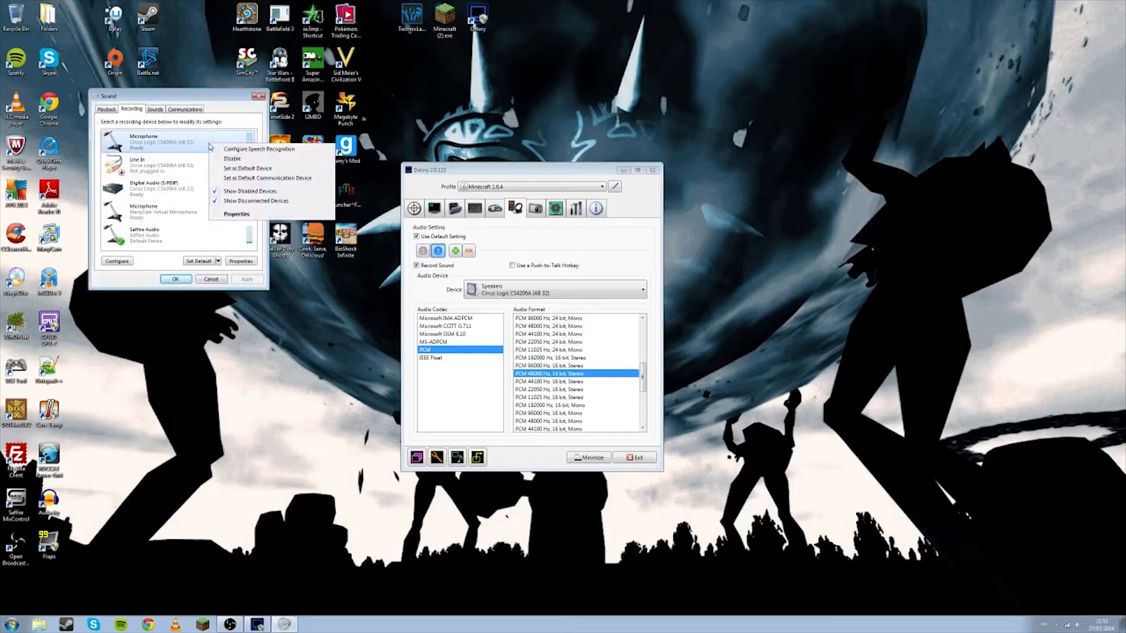
{"action": "left_click", "coordinate": [256, 217]}
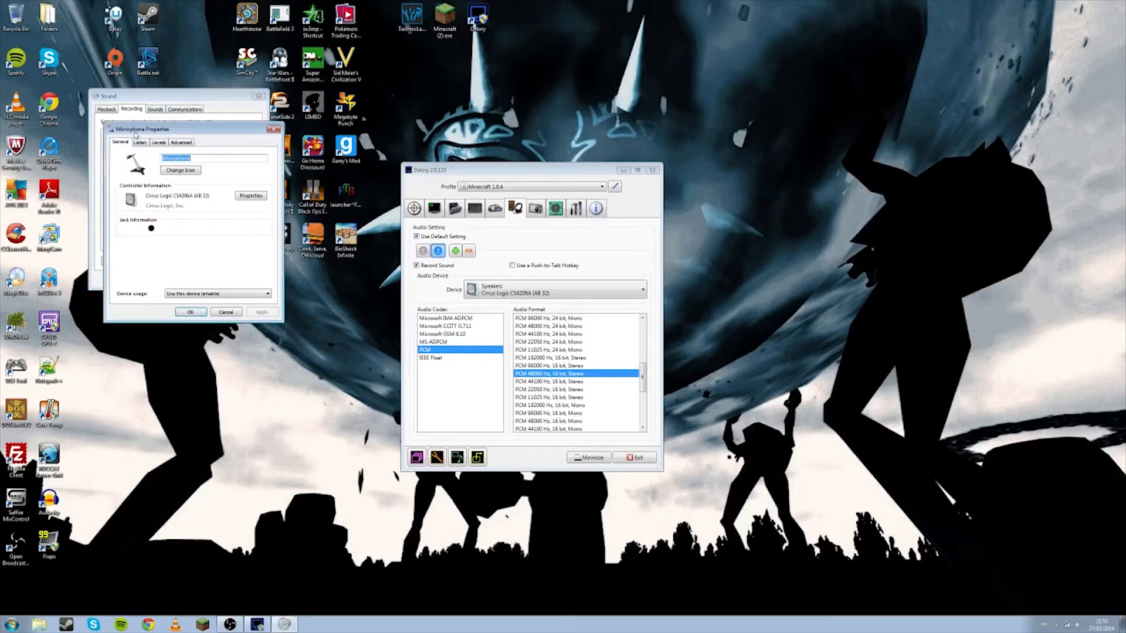
{"action": "left_click", "coordinate": [181, 142]}
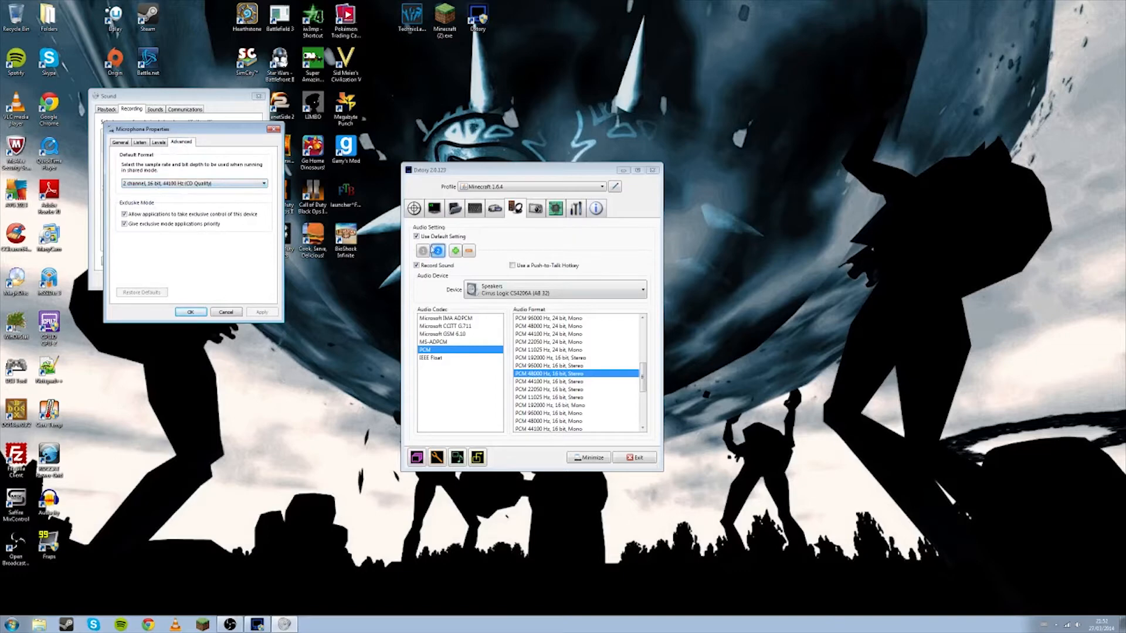
{"action": "left_click", "coordinate": [423, 250]}
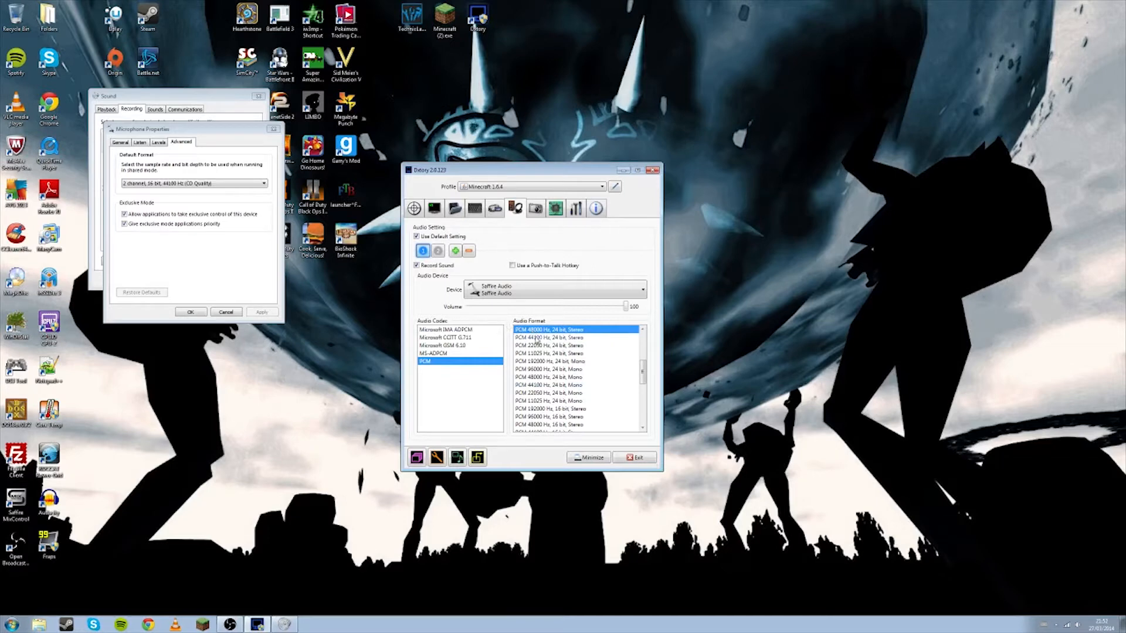
{"action": "left_click", "coordinate": [214, 185]}
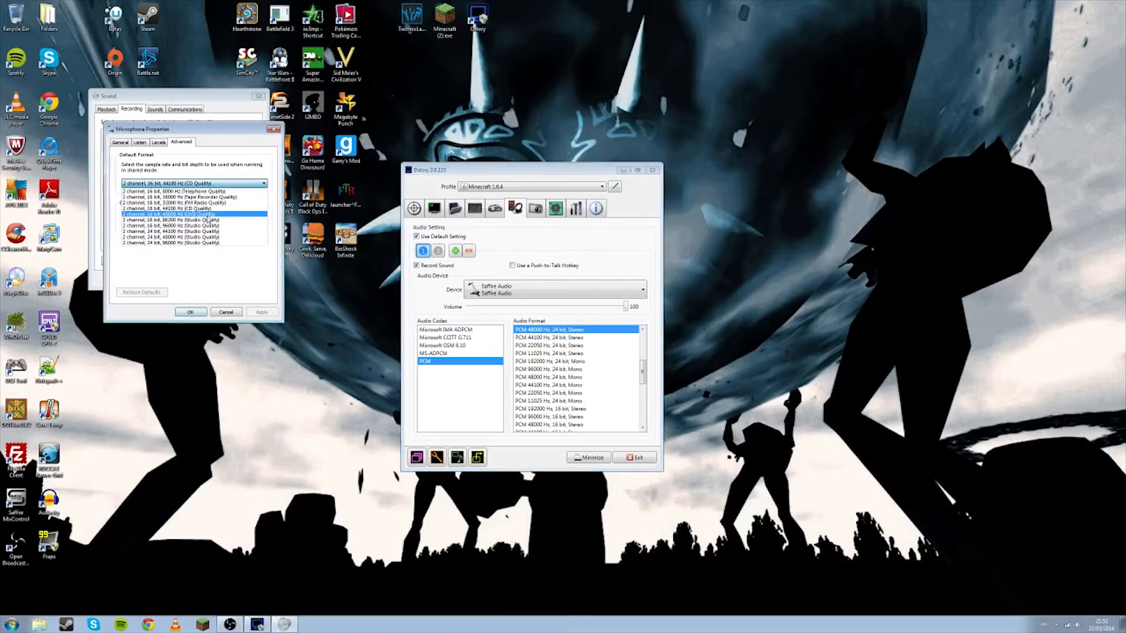
{"action": "left_click", "coordinate": [209, 215]}
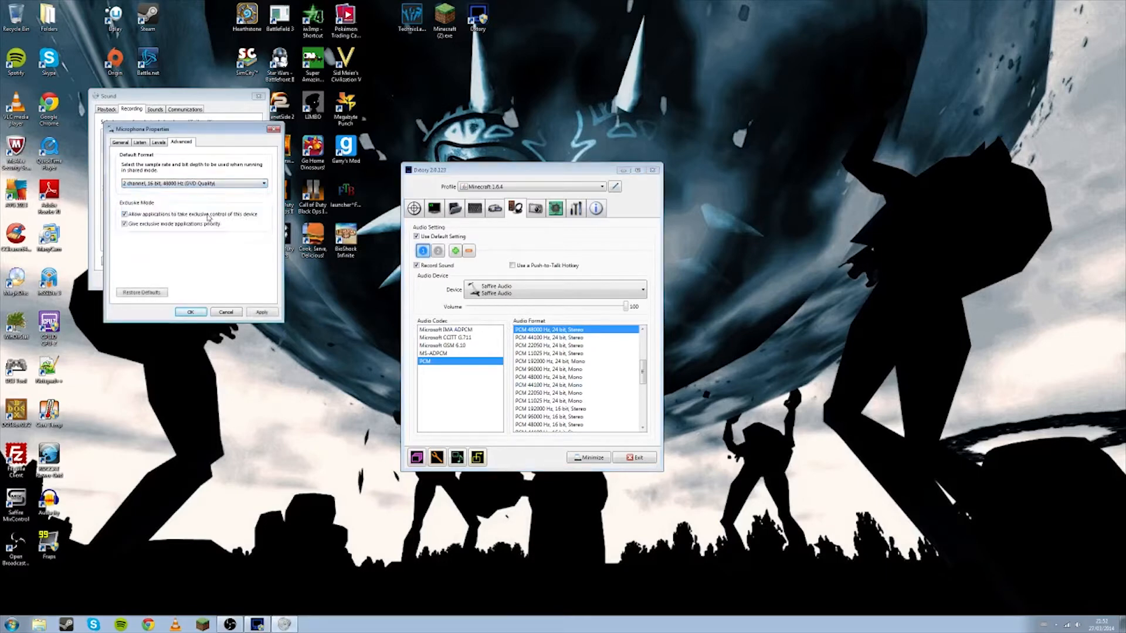
{"action": "left_click", "coordinate": [199, 314]}
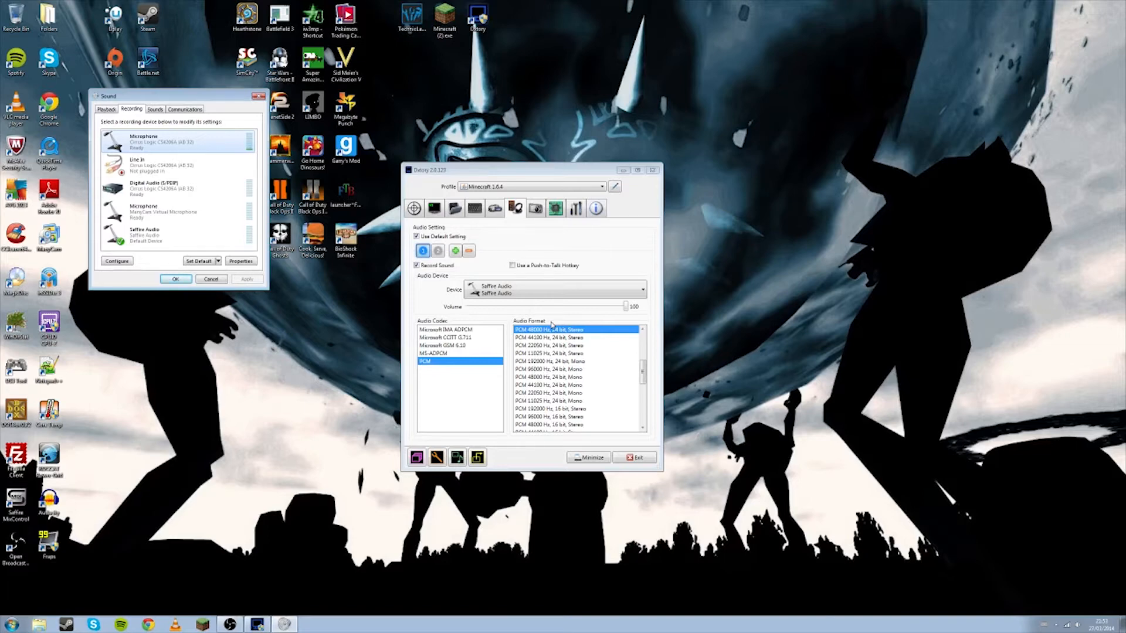
{"action": "left_click", "coordinate": [258, 97]}
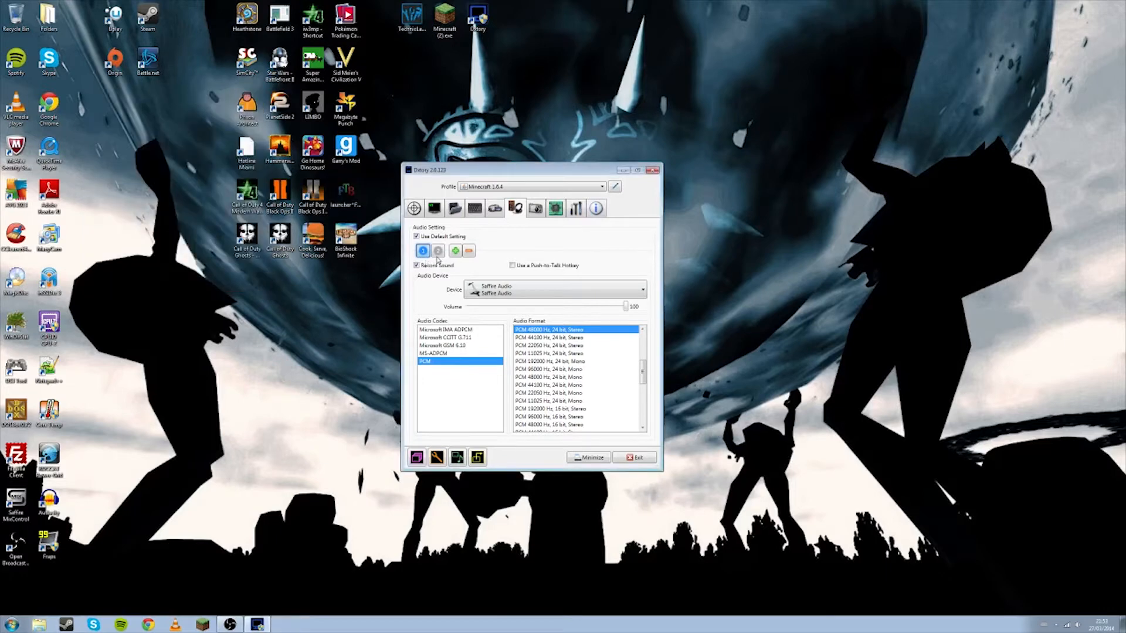
Review the second audio source again, then look over Dxtory's screenshot, advanced, global and information settings.
{"action": "left_click", "coordinate": [437, 251]}
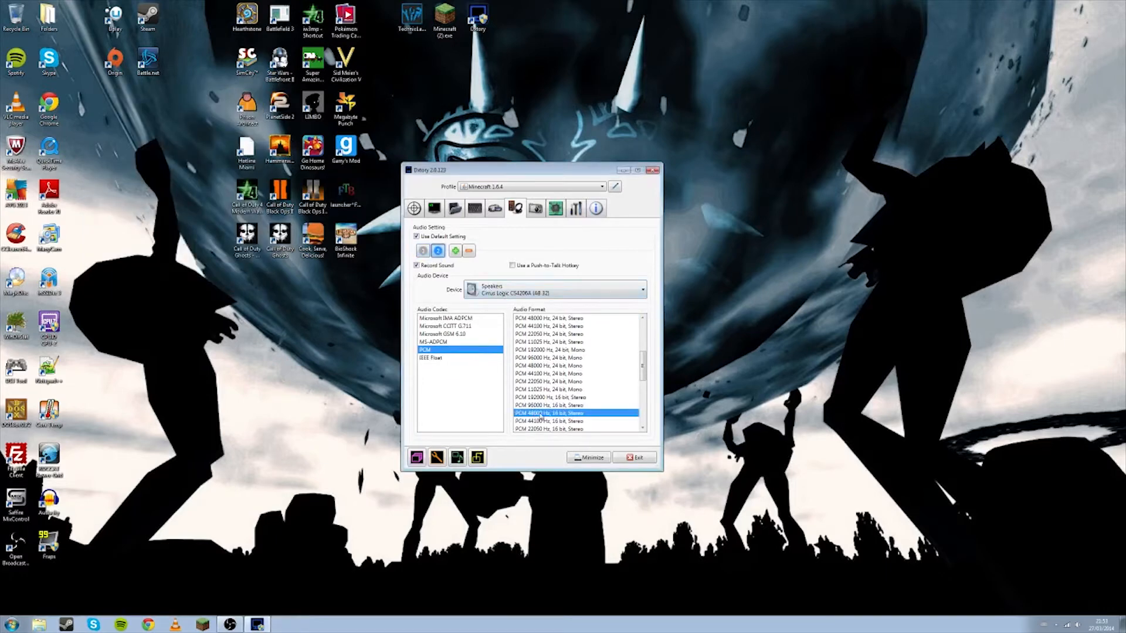
{"action": "left_click", "coordinate": [532, 211]}
{"action": "left_click", "coordinate": [555, 210]}
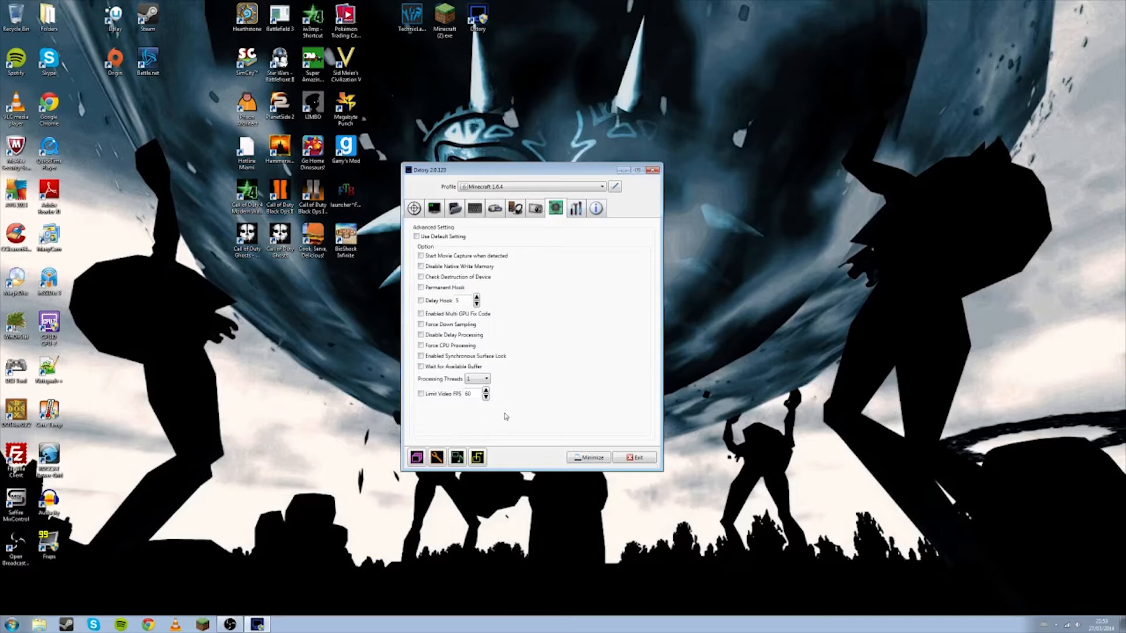
{"action": "left_click", "coordinate": [581, 212]}
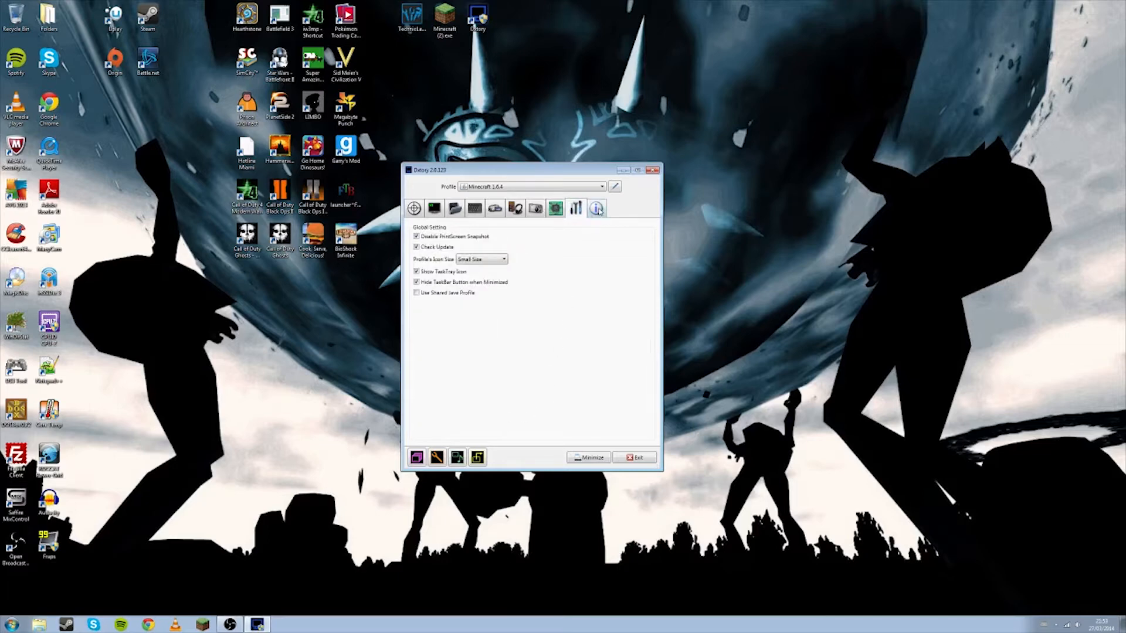
{"action": "left_click", "coordinate": [597, 209]}
Set Dxtory's movie save folder to a new folder named 3 inside Dxtory\minigames\endergames on the G: drive.
{"action": "left_click", "coordinate": [453, 210]}
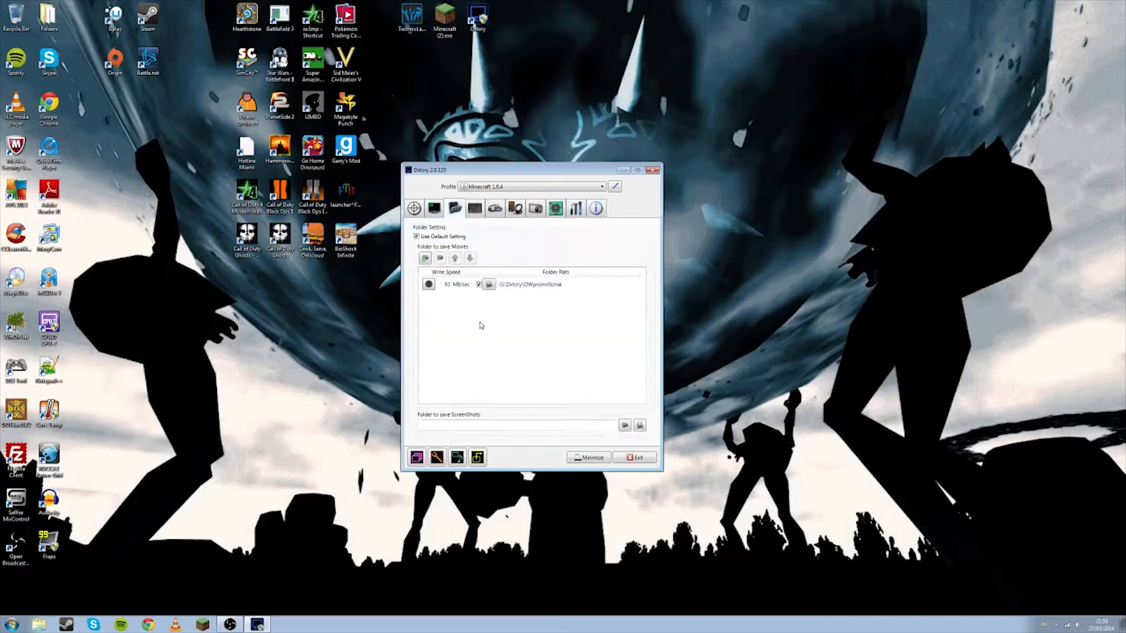
{"action": "left_click", "coordinate": [562, 289]}
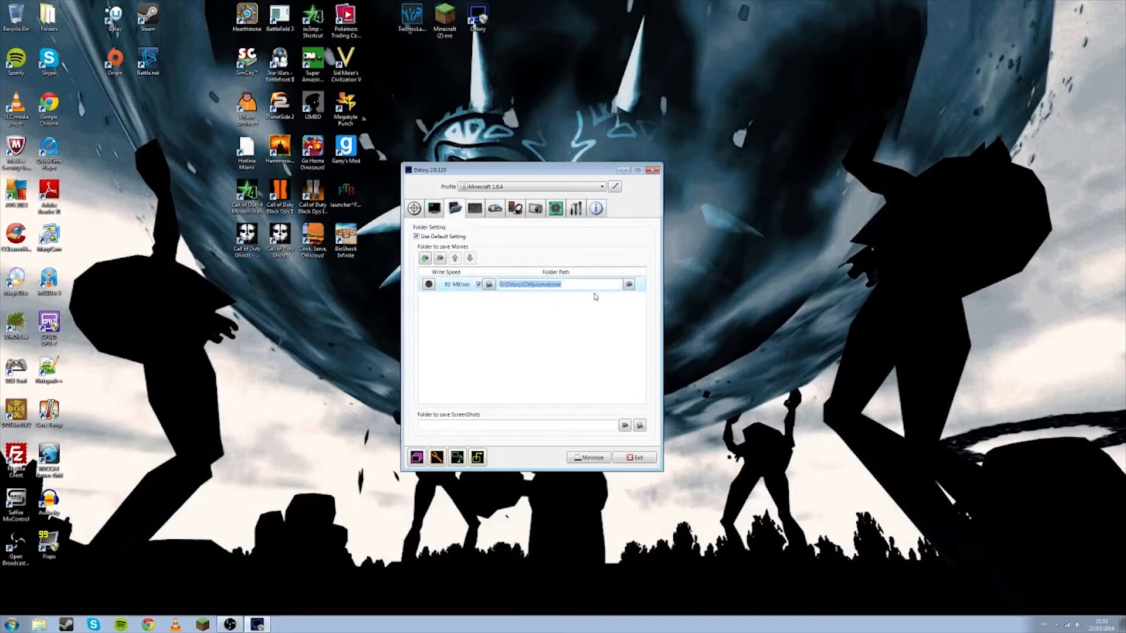
{"action": "left_click", "coordinate": [628, 286]}
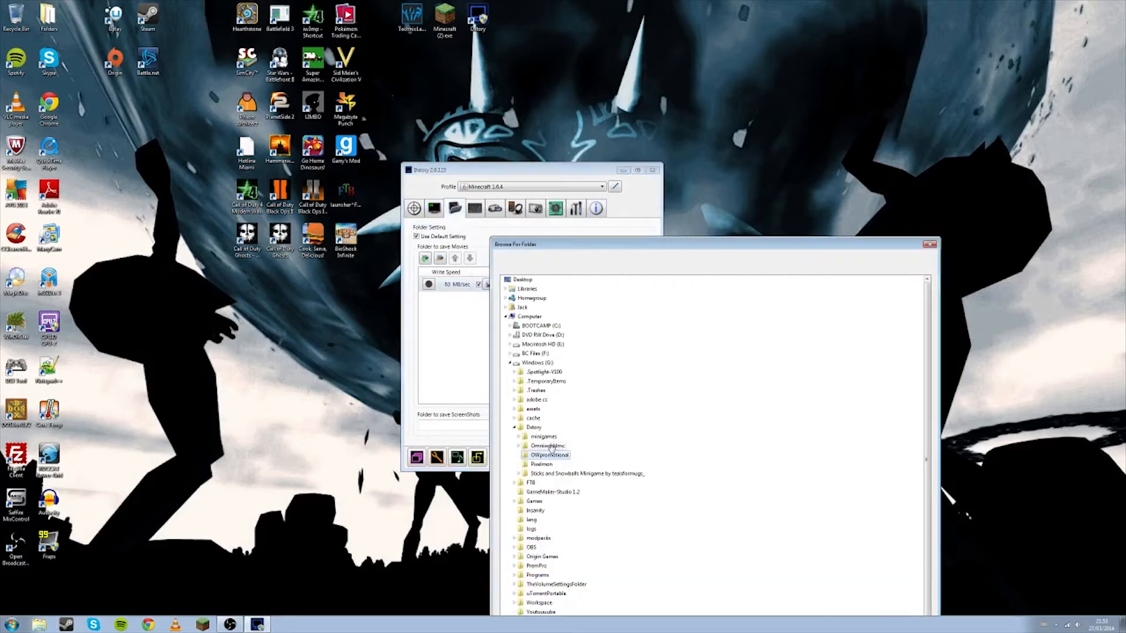
{"action": "left_click", "coordinate": [518, 437]}
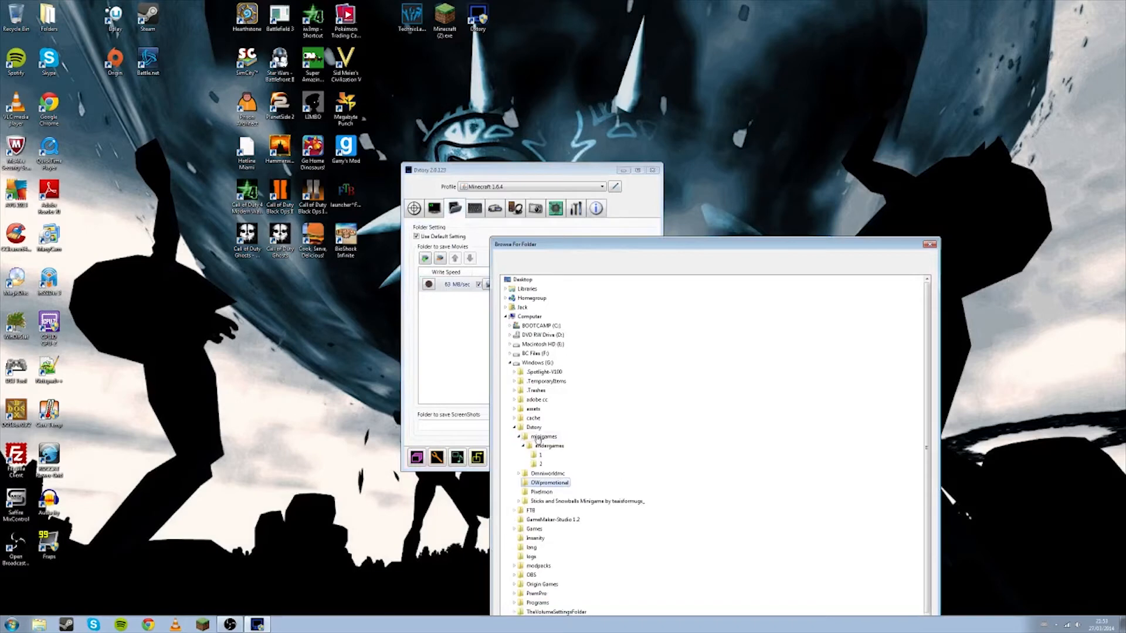
{"action": "left_click", "coordinate": [530, 446]}
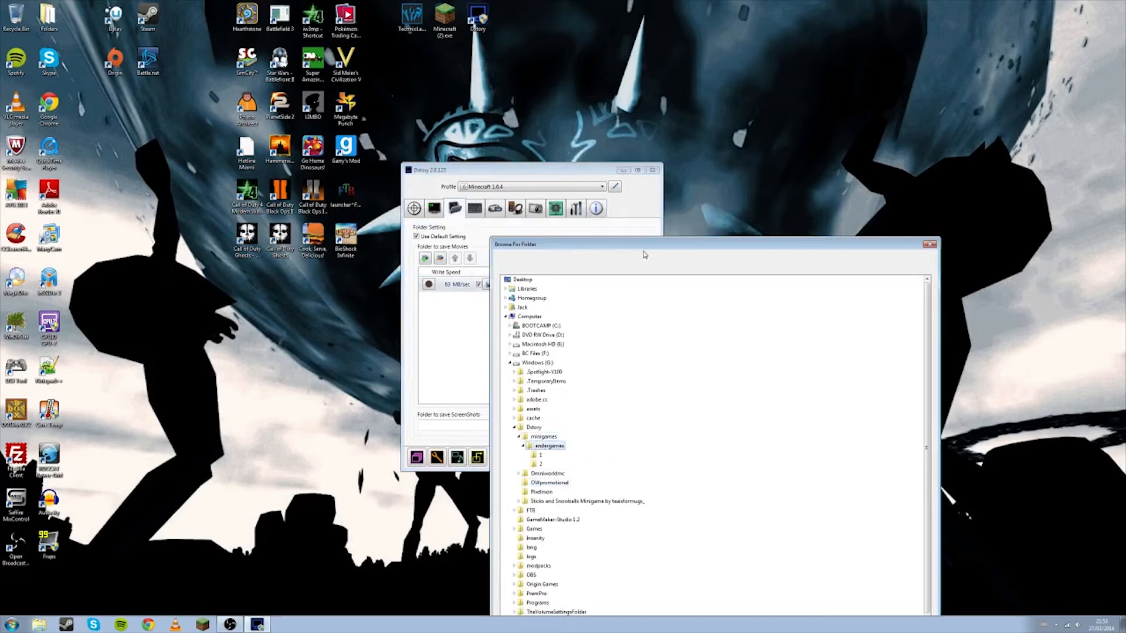
{"action": "left_click_drag", "start_coordinate": [641, 248], "coordinate": [575, 52]}
{"action": "left_click", "coordinate": [455, 469]}
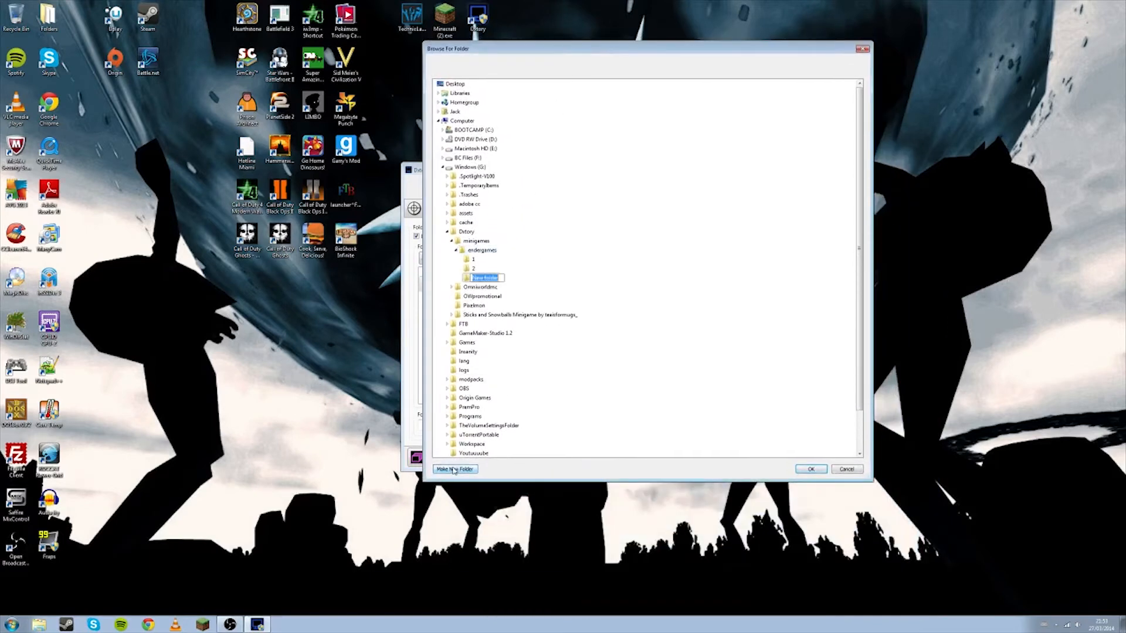
{"action": "type", "text": "3"}
{"action": "key", "text": "Return"}
{"action": "left_click", "coordinate": [811, 470]}
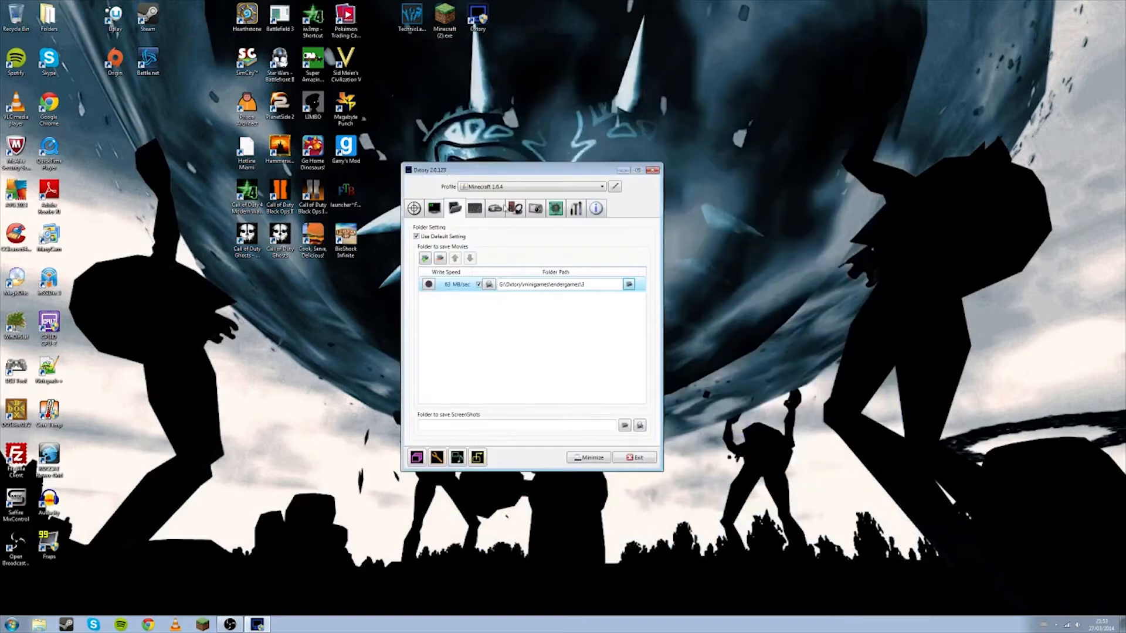
{"action": "left_click_drag", "start_coordinate": [516, 174], "coordinate": [542, 179]}
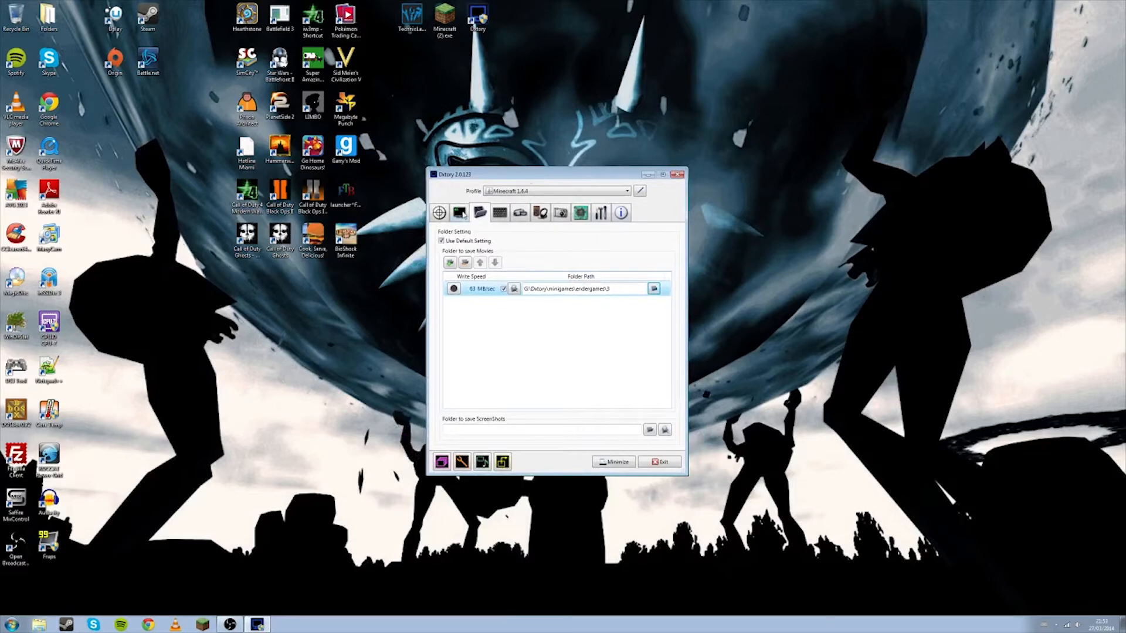
Open the Minecraft launcher from the desktop and start the game.
{"action": "left_click", "coordinate": [444, 27]}
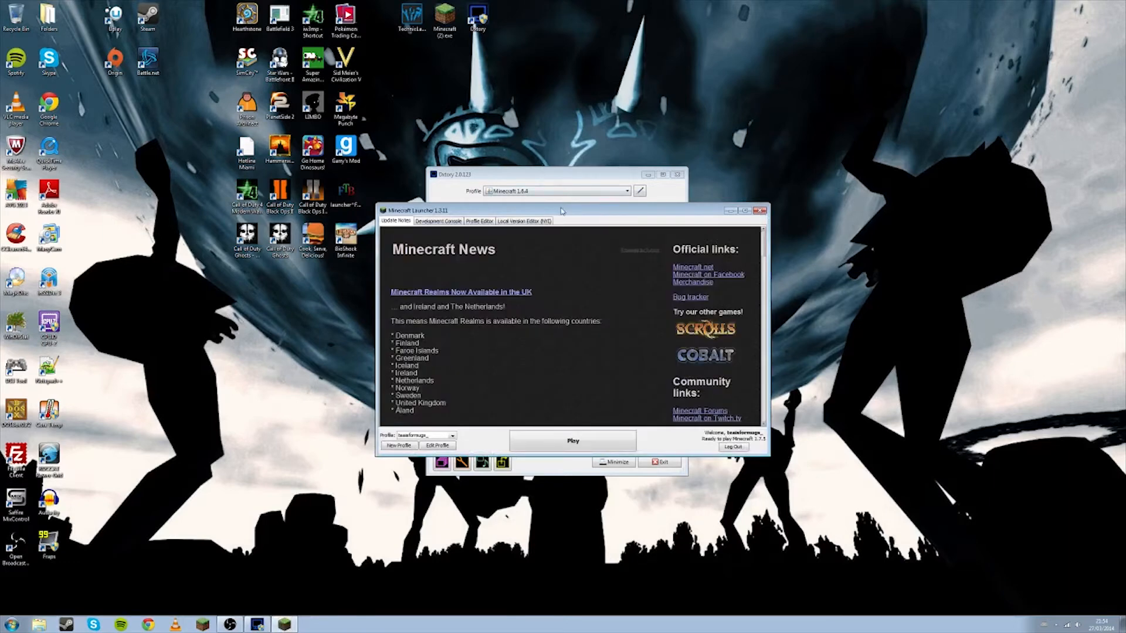
{"action": "left_click", "coordinate": [573, 443]}
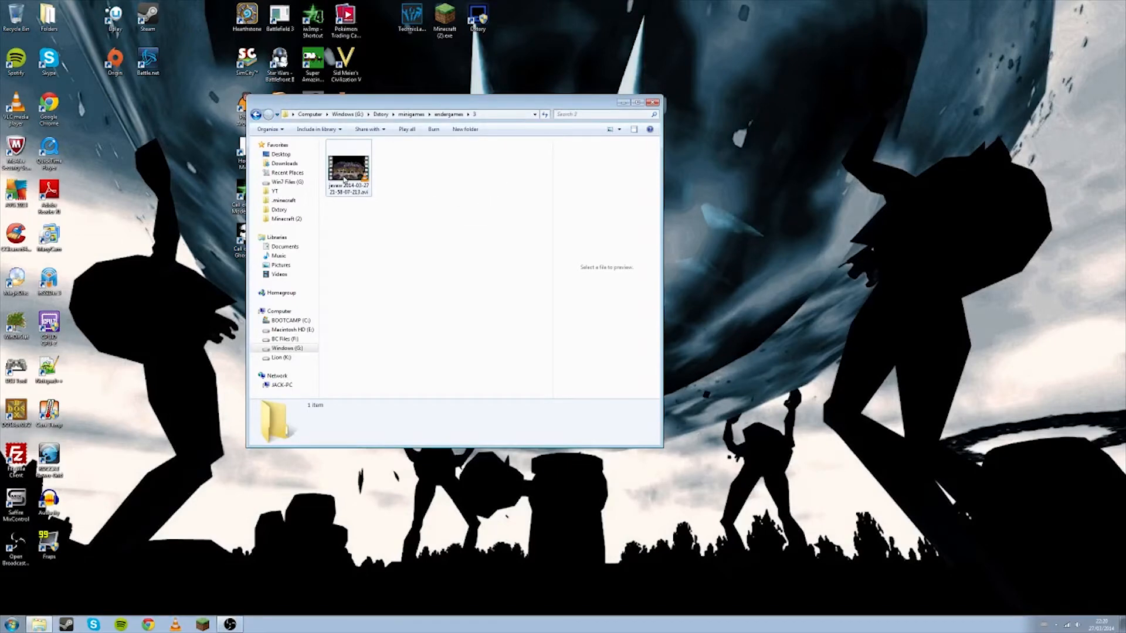
Look through the recordings in endergames subfolders 1, 2 and 3, ending in folder 3.
{"action": "left_click", "coordinate": [448, 114]}
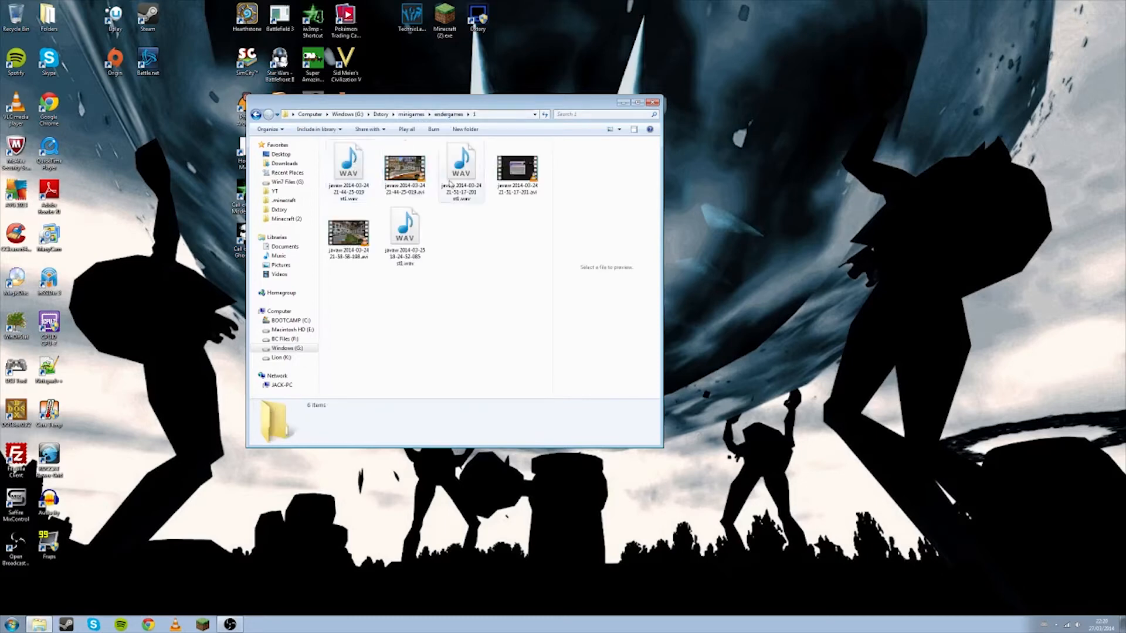
{"action": "key", "text": "BackSpace"}
{"action": "double_click", "coordinate": [354, 166]}
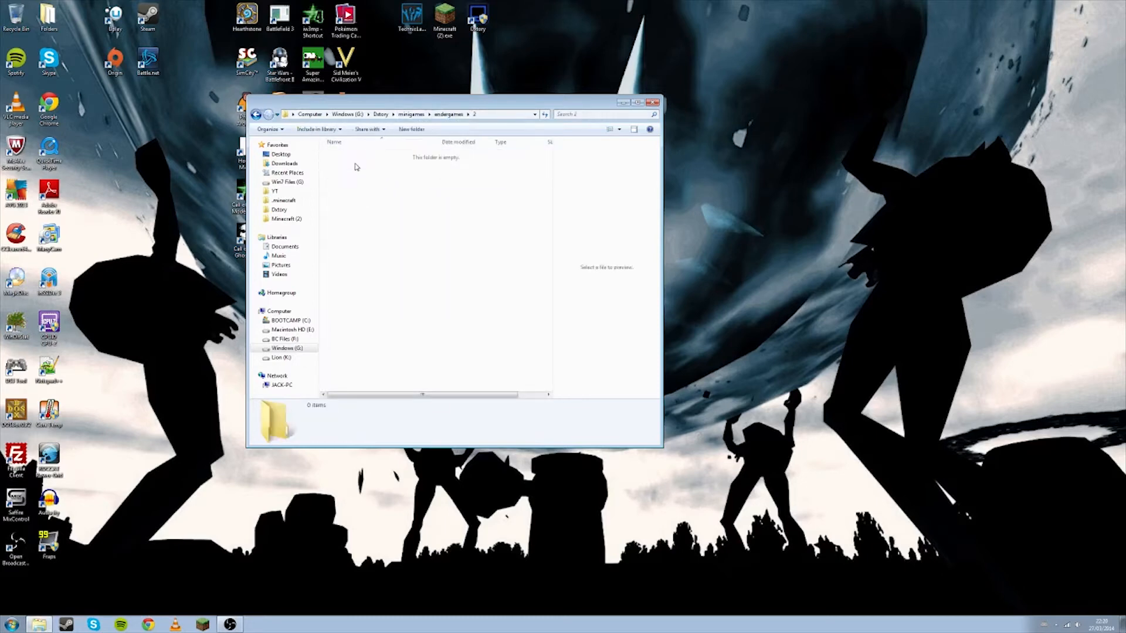
{"action": "key", "text": "BackSpace"}
{"action": "double_click", "coordinate": [356, 172]}
{"action": "key", "text": "BackSpace"}
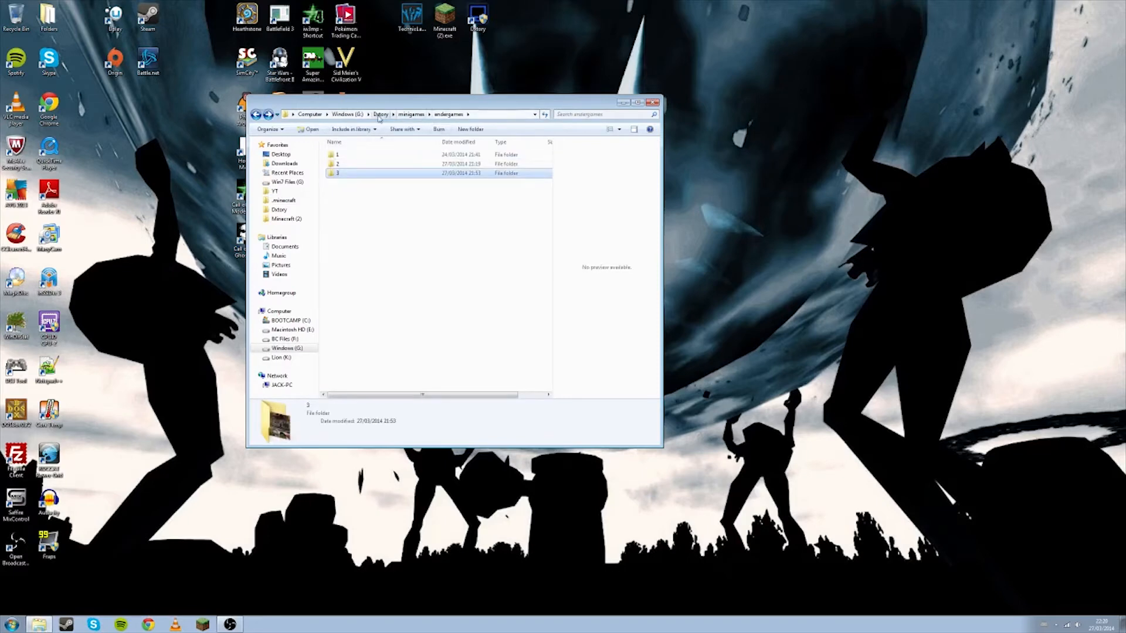
{"action": "double_click", "coordinate": [386, 175]}
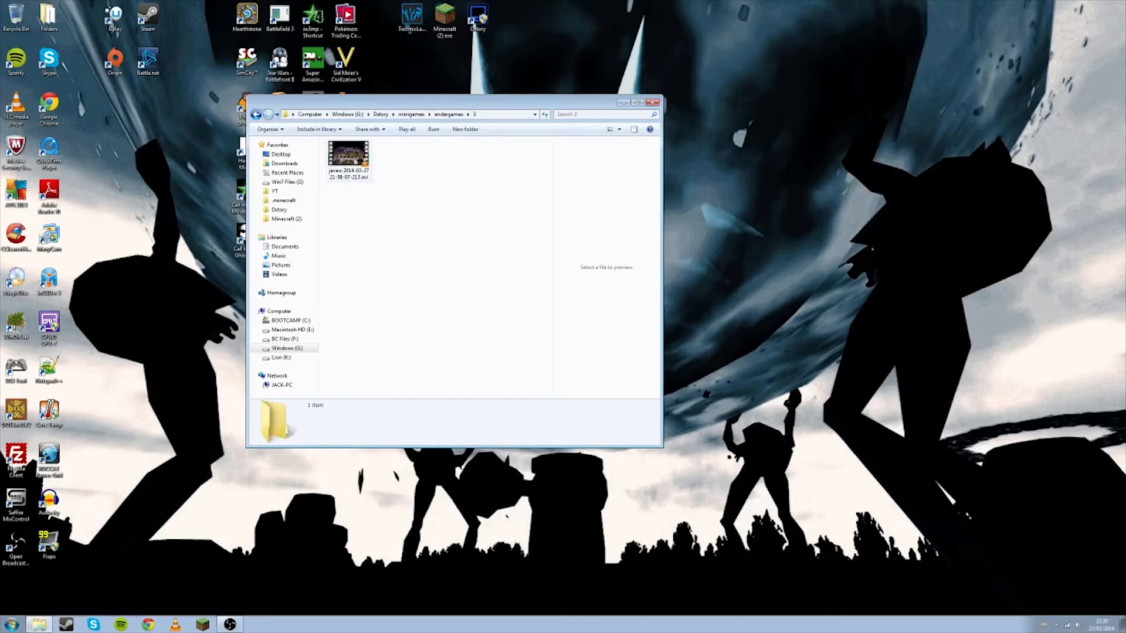
Switch to Adobe Premiere Pro CC and create a new project named Endergames3 with the default project settings.
{"action": "key", "text": "super"}
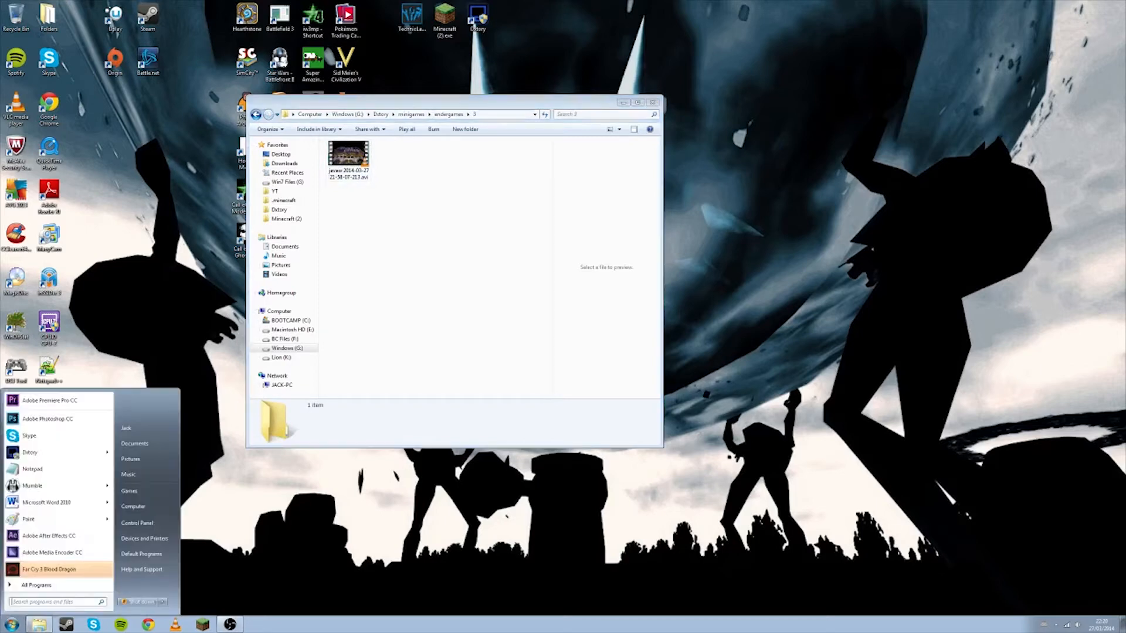
{"action": "left_click", "coordinate": [51, 401]}
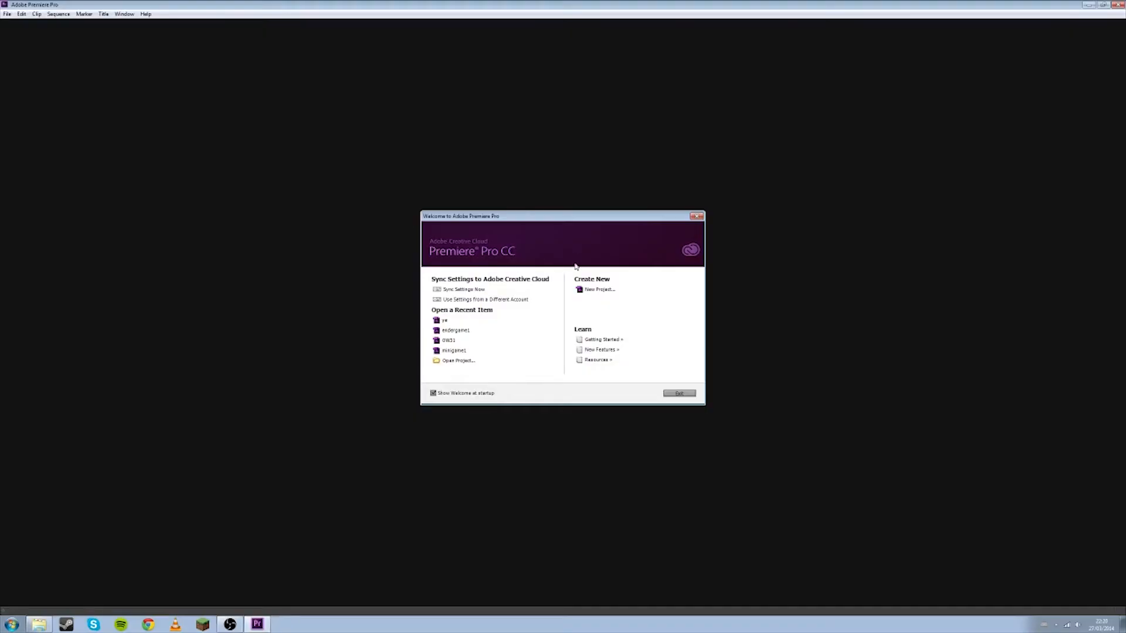
{"action": "left_click", "coordinate": [599, 290]}
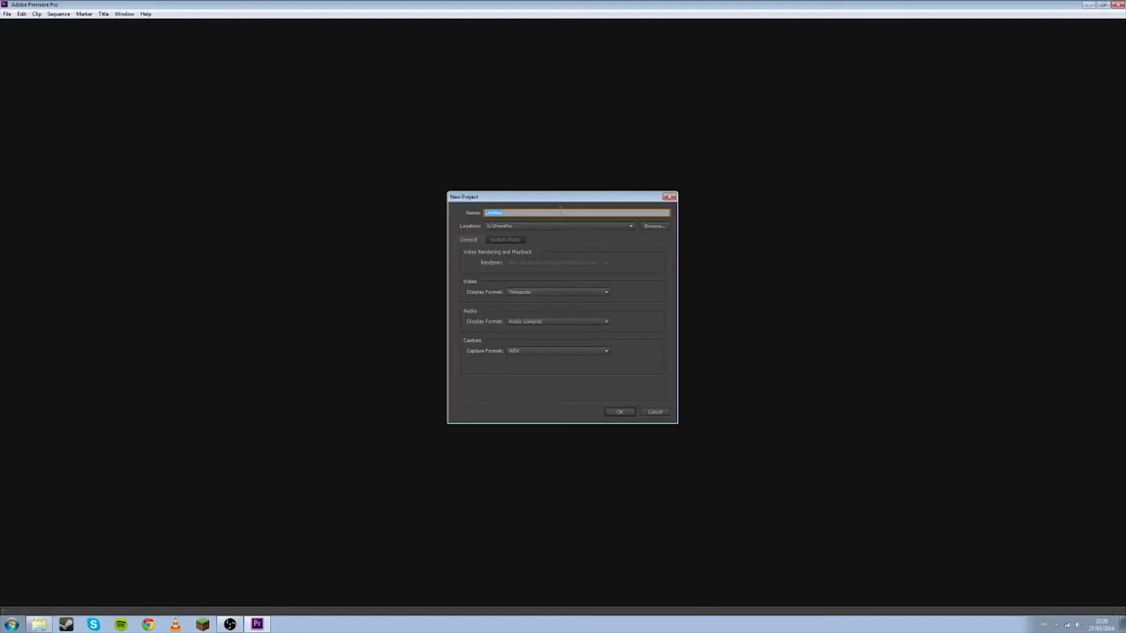
{"action": "type", "text": "Bi"}
{"action": "left_click", "coordinate": [615, 413]}
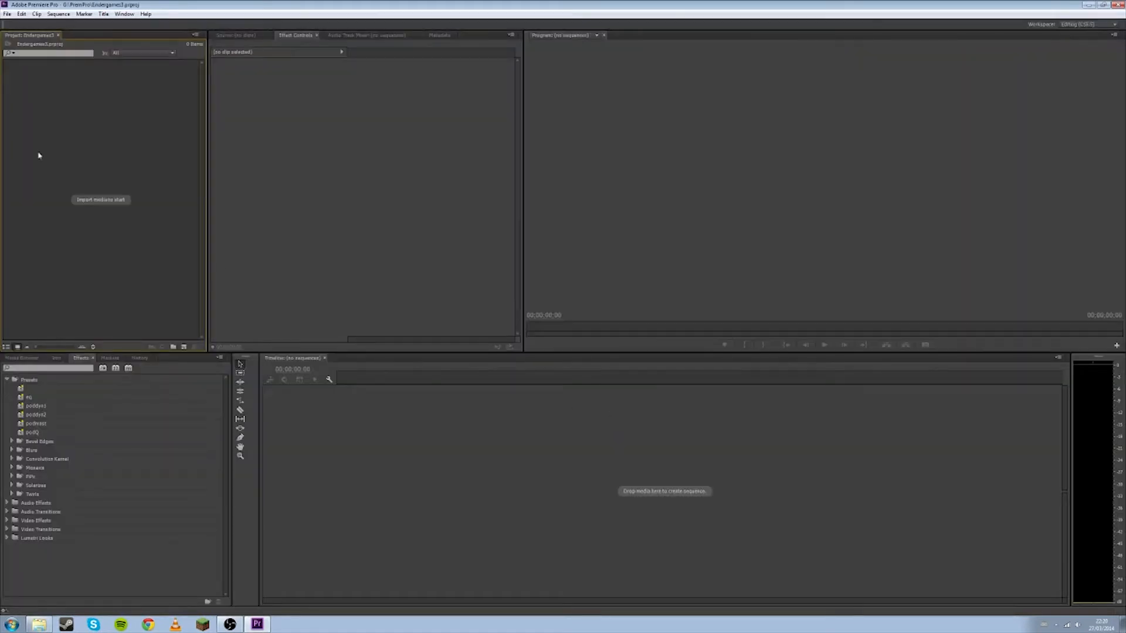
{"action": "left_click", "coordinate": [9, 14]}
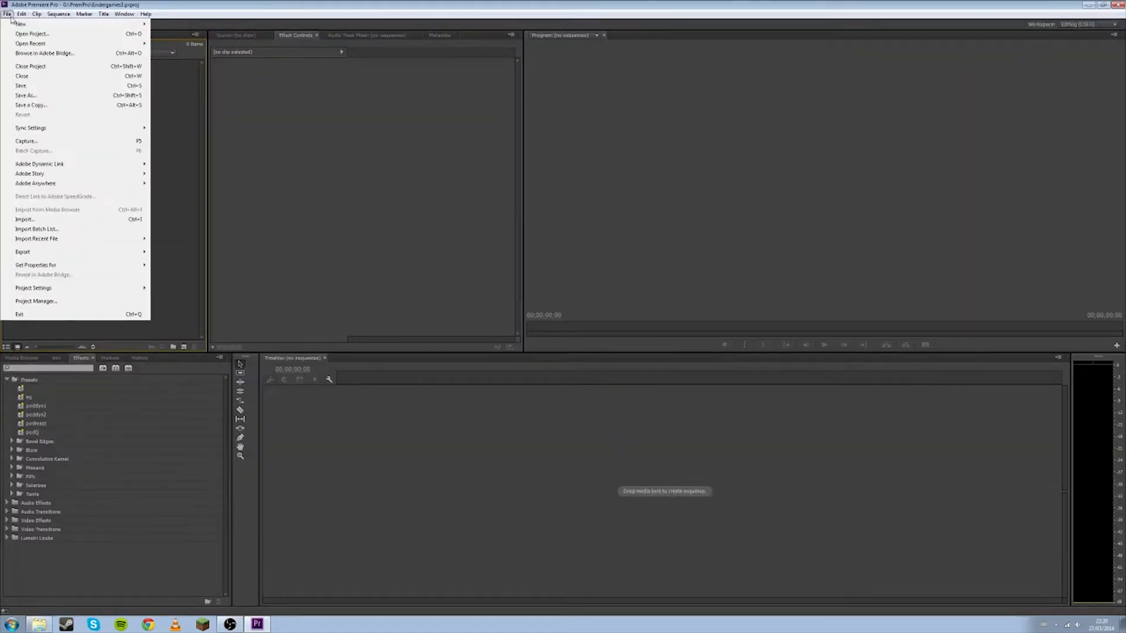
{"action": "mouse_move", "coordinate": [60, 14]}
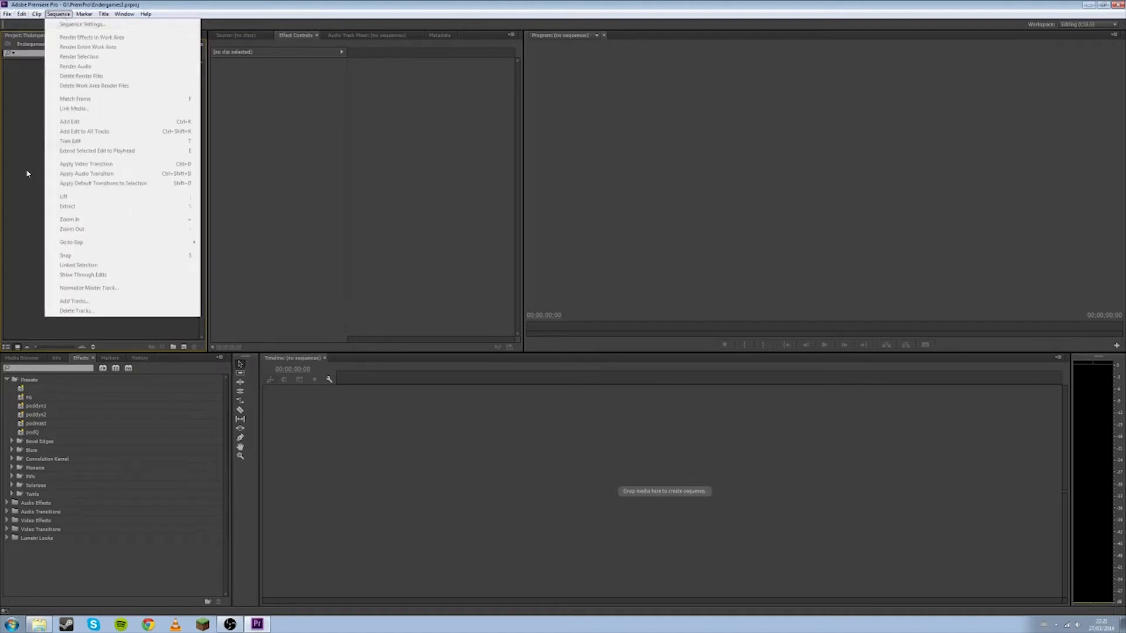
Switch to Windows Explorer, extract the audio streams from the AVI recording in folder 3 and import the AVI into the Premiere project.
{"action": "left_click", "coordinate": [311, 262]}
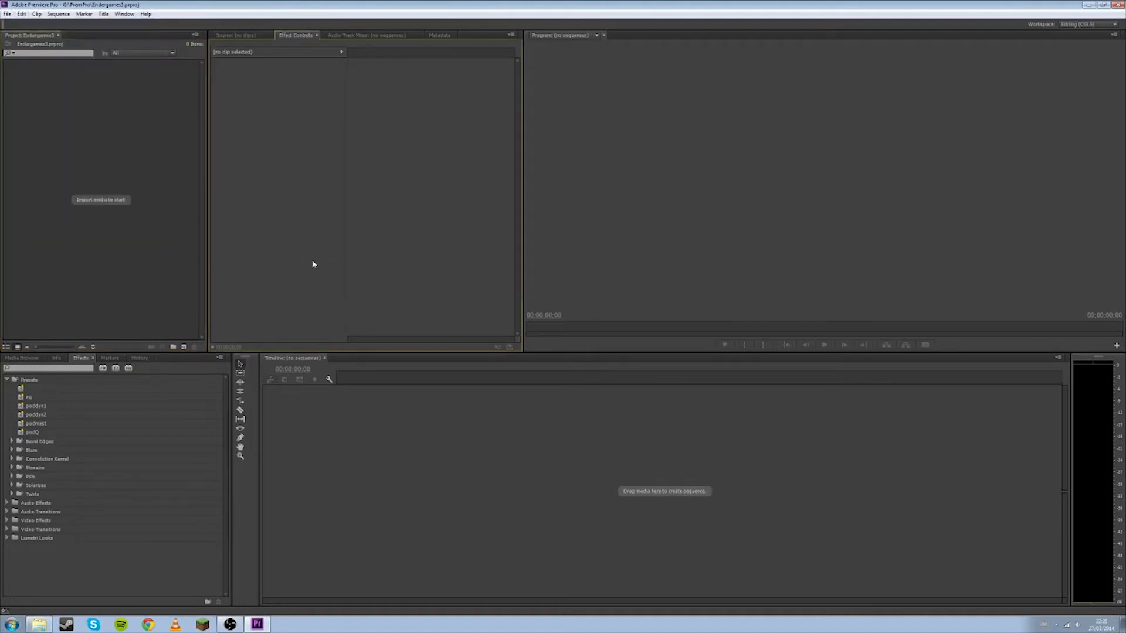
{"action": "left_click", "coordinate": [37, 625]}
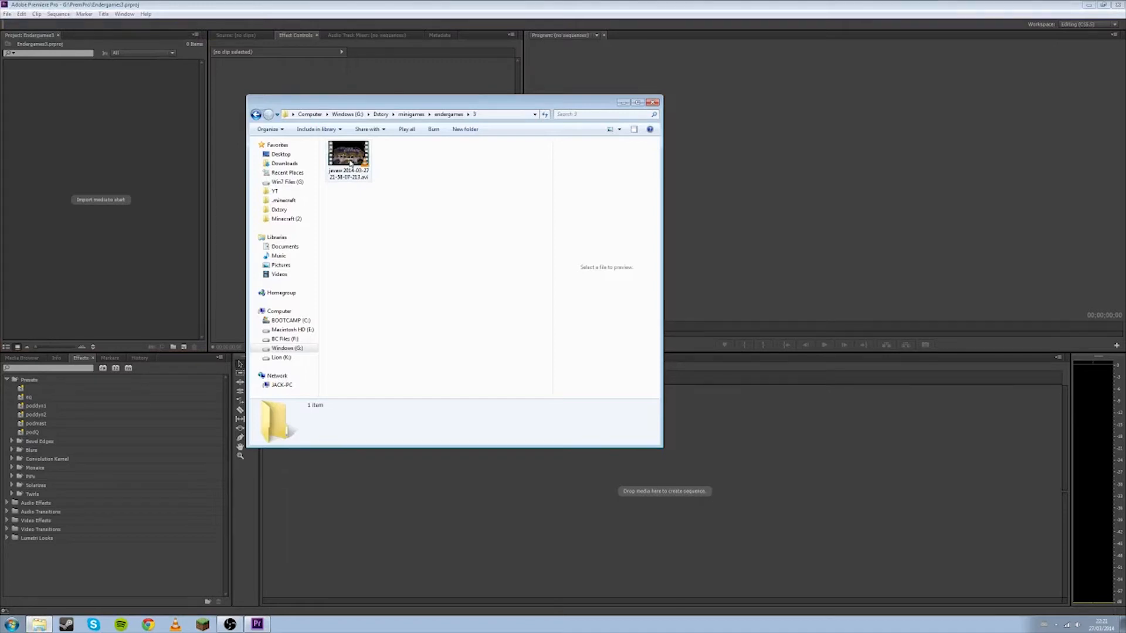
{"action": "right_click", "coordinate": [351, 164]}
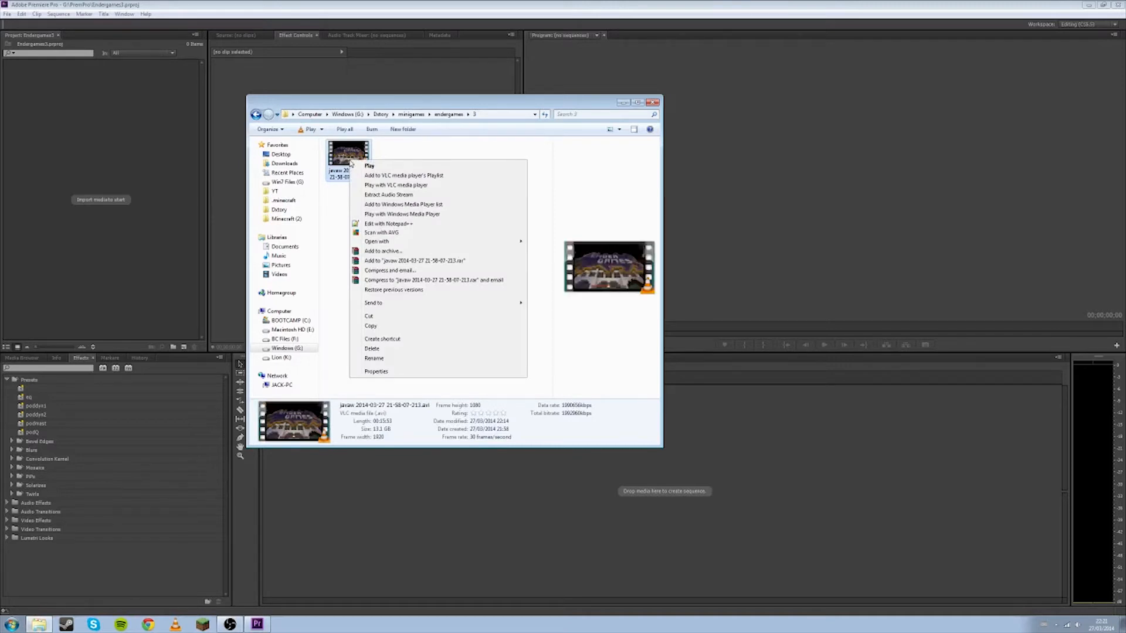
{"action": "left_click", "coordinate": [382, 195]}
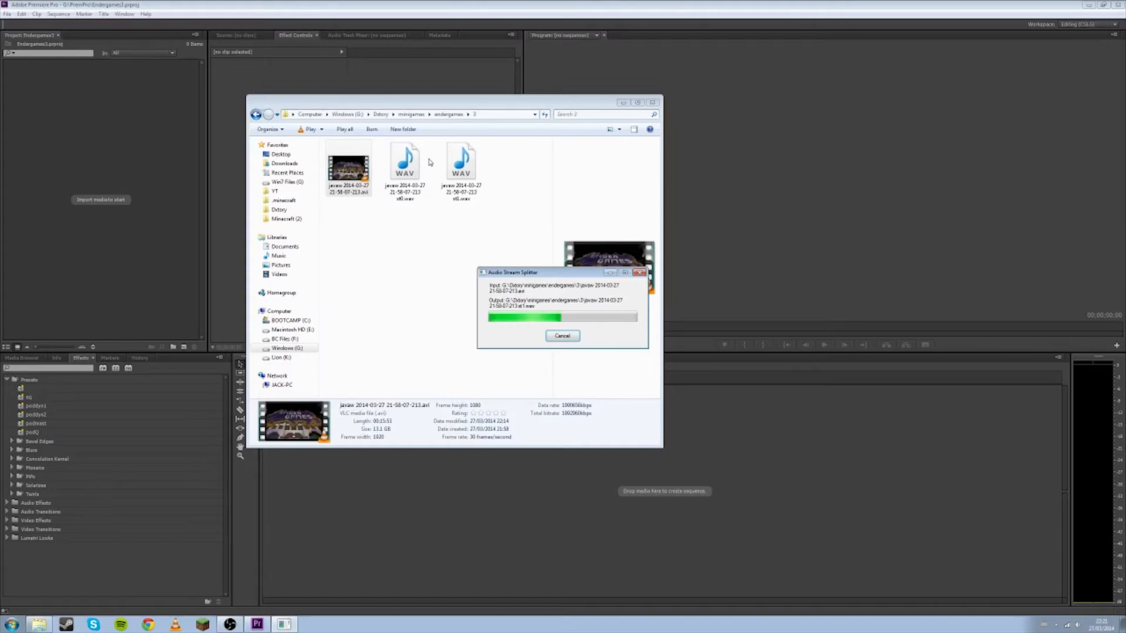
{"action": "left_click", "coordinate": [353, 171]}
{"action": "left_click_drag", "start_coordinate": [353, 171], "coordinate": [139, 138]}
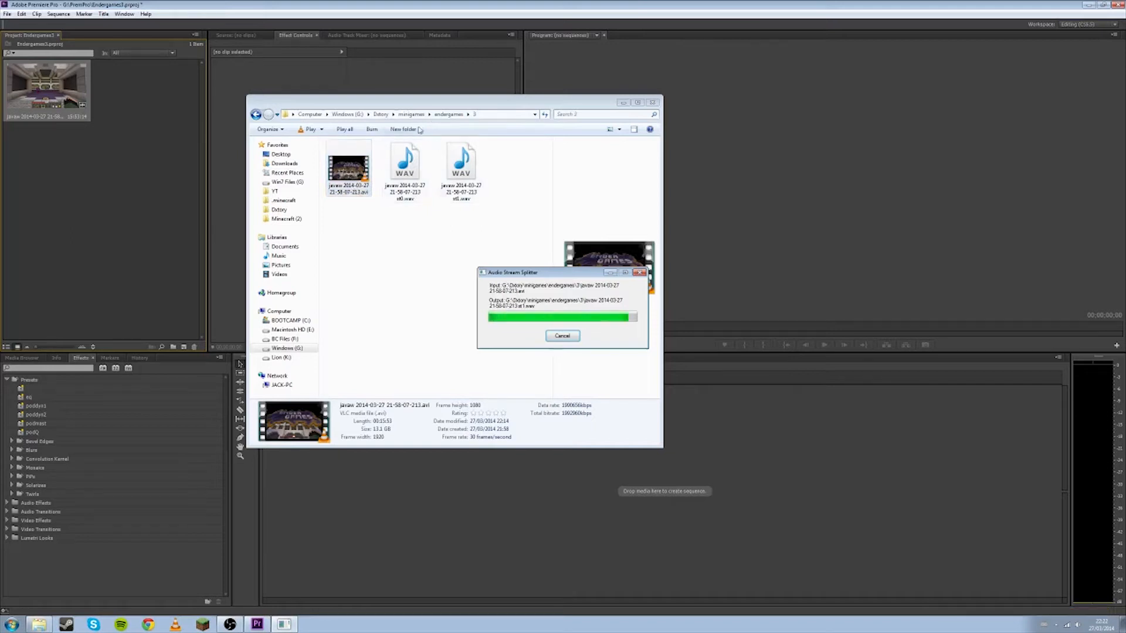
Delete the extracted st0 WAV file from folder 3 and import the st1 WAV file into the Premiere project.
{"action": "left_click_drag", "start_coordinate": [410, 222], "coordinate": [404, 173]}
{"action": "key", "text": "Delete"}
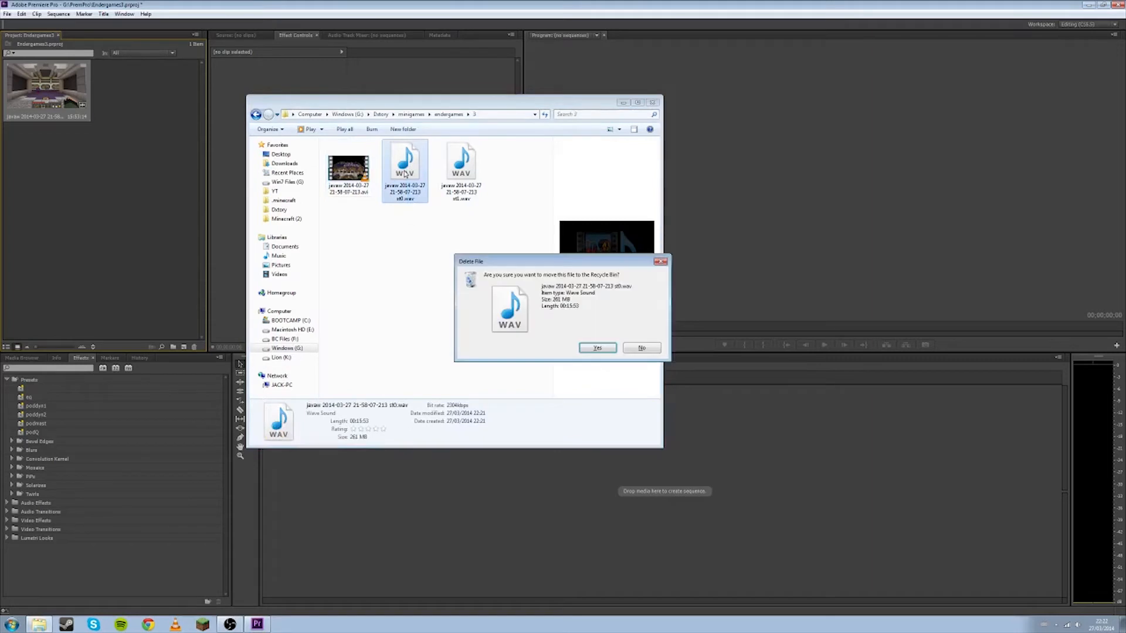
{"action": "key", "text": "Return"}
{"action": "left_click_drag", "start_coordinate": [422, 184], "coordinate": [121, 188]}
{"action": "left_click", "coordinate": [134, 158]}
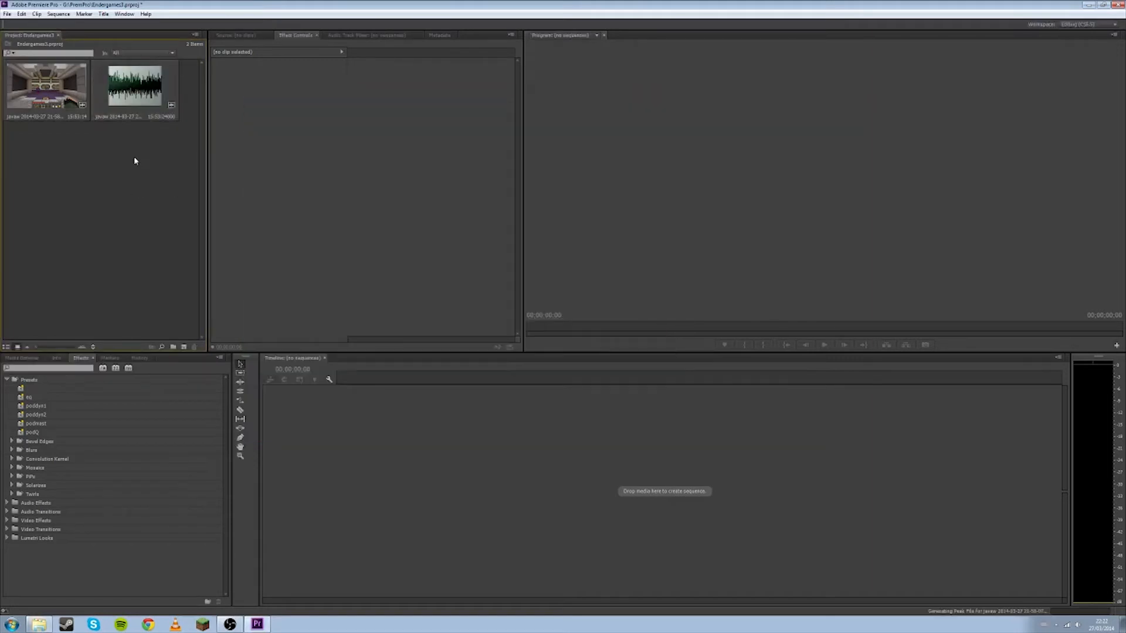
Create a sequence from the imported AVI clip and review its sequence settings without changing them.
{"action": "left_click_drag", "start_coordinate": [63, 105], "coordinate": [330, 455]}
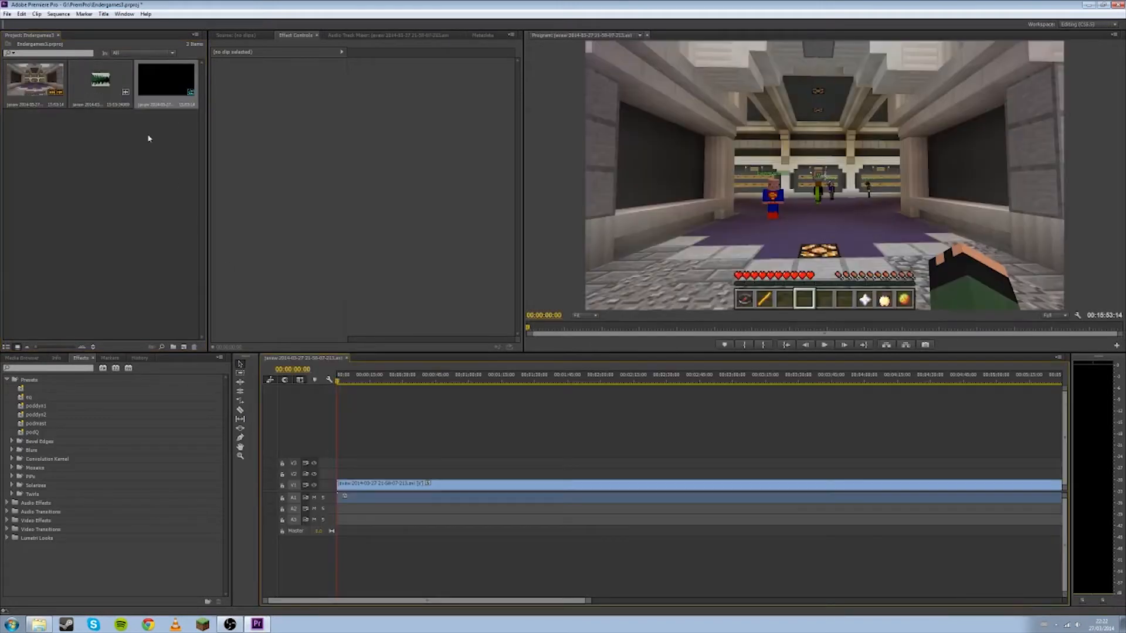
{"action": "left_click", "coordinate": [58, 13]}
{"action": "left_click", "coordinate": [62, 27]}
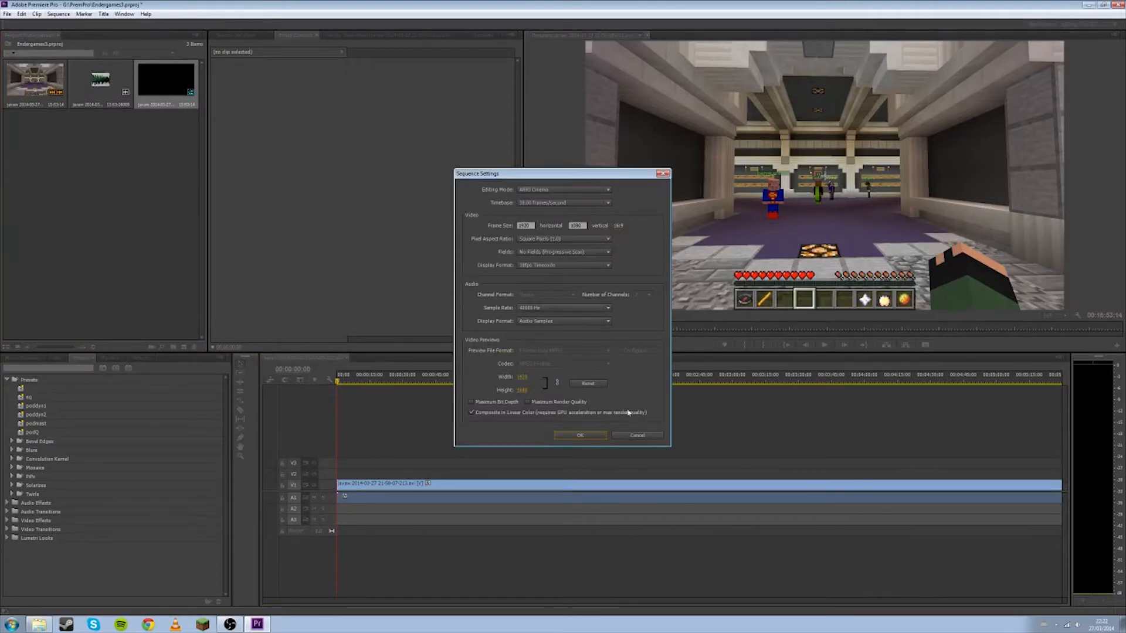
{"action": "left_click", "coordinate": [637, 435]}
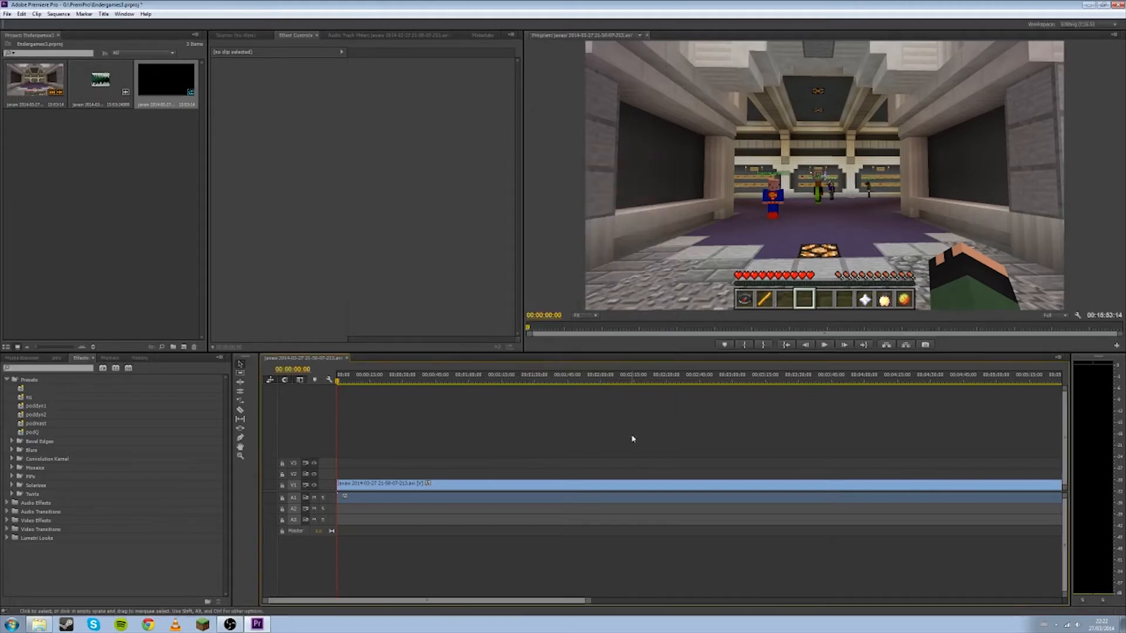
Add the st1 WAV clip to track A2 at the sequence start, and expand tracks A1 and A2 to show their waveforms.
{"action": "scroll", "coordinate": [294, 503], "scroll_direction": "up", "scroll_amount": 4}
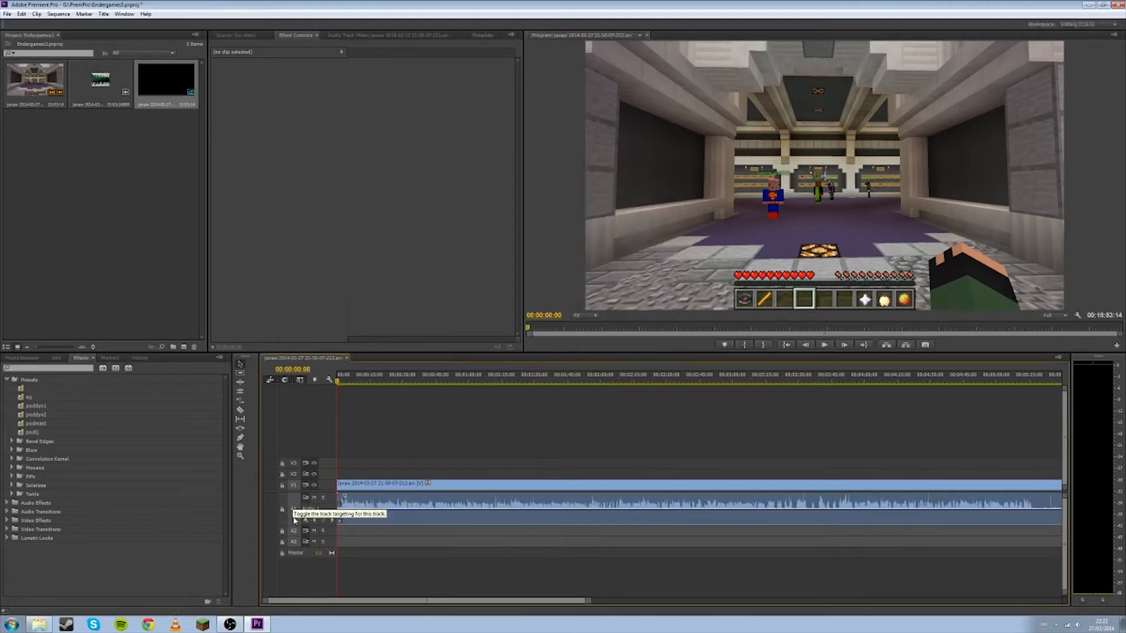
{"action": "left_click_drag", "start_coordinate": [114, 61], "coordinate": [346, 535]}
{"action": "scroll", "coordinate": [281, 536], "scroll_direction": "up", "scroll_amount": 4}
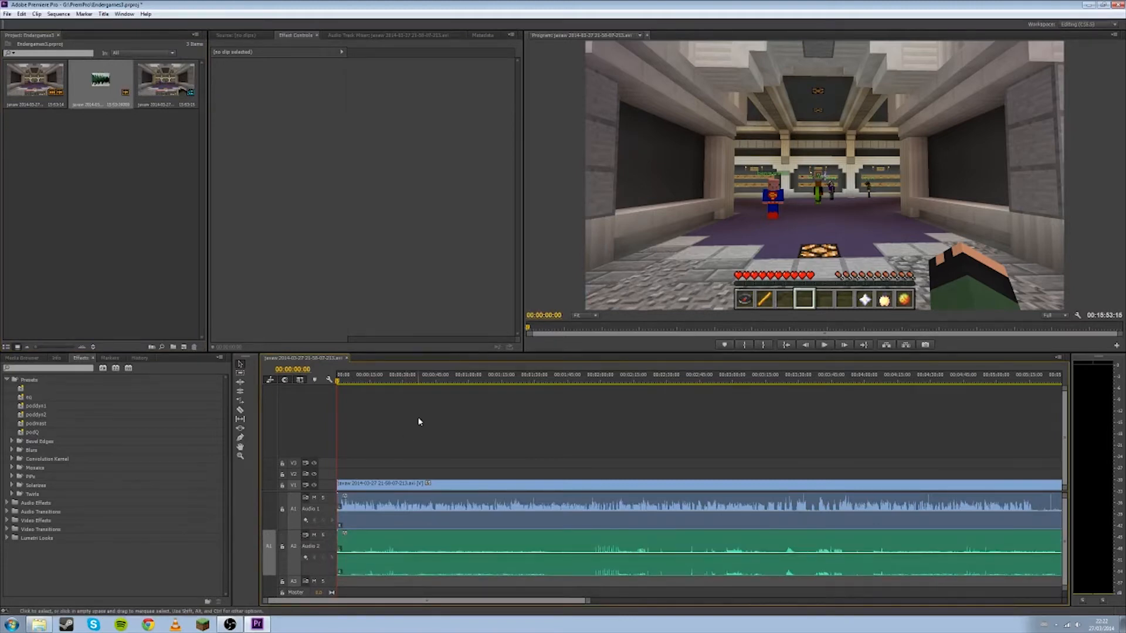
{"action": "key", "text": "minus"}
{"action": "key", "text": "minus"}
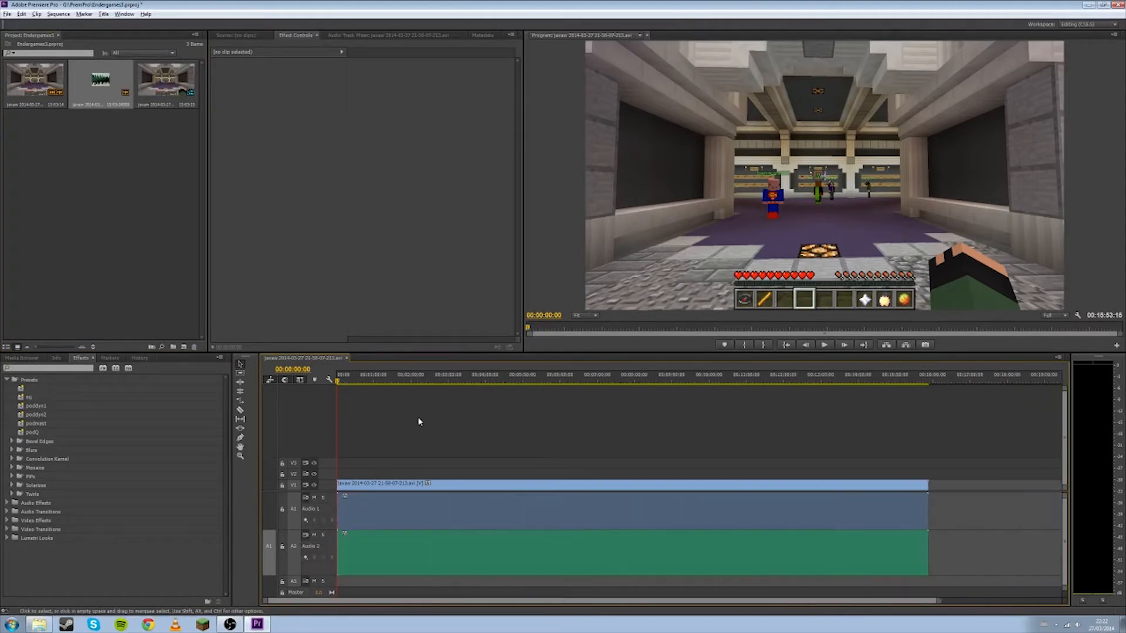
{"action": "scroll", "coordinate": [418, 422], "scroll_direction": "up", "scroll_amount": 8}
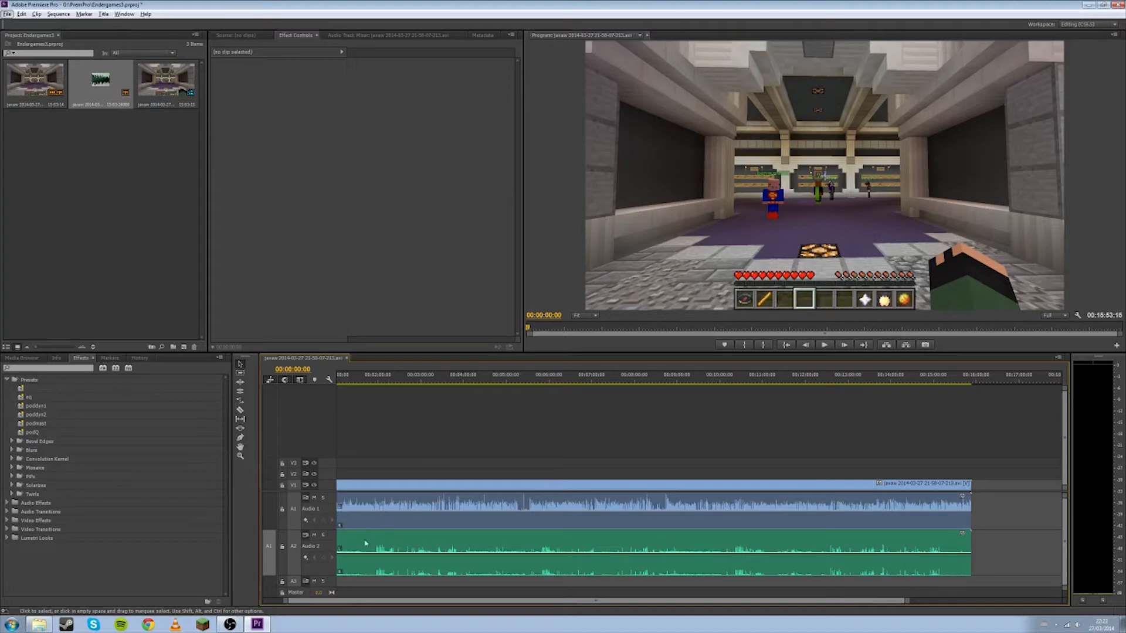
Modify the audio channels of the AVI clip on the timeline so the right channel uses the Left source channel.
{"action": "left_click", "coordinate": [398, 505]}
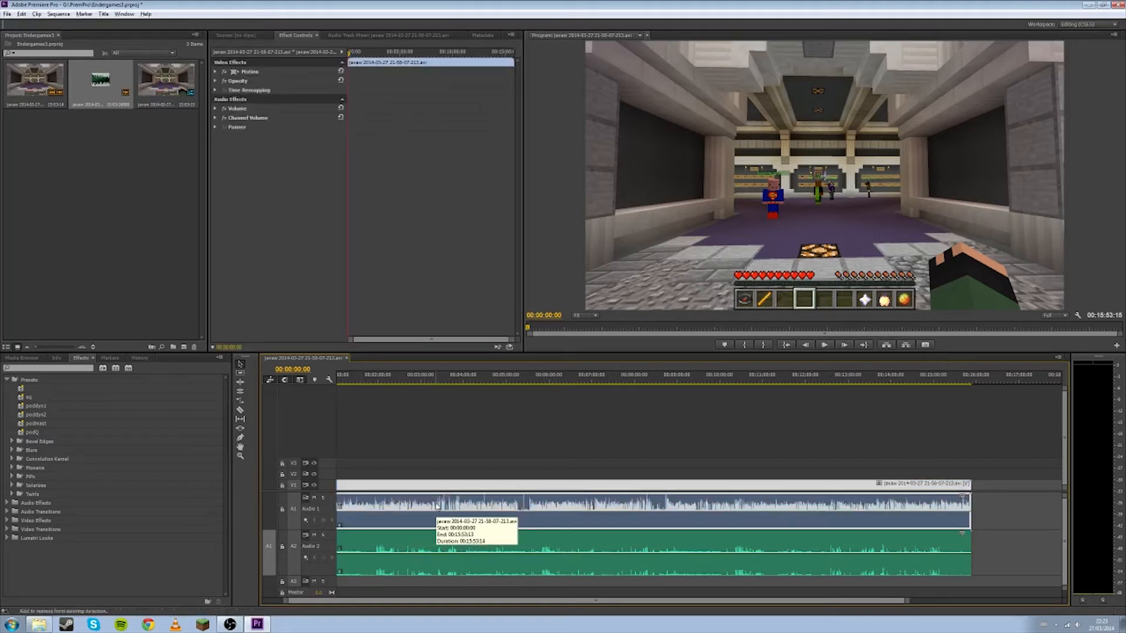
{"action": "key", "text": "shift+g"}
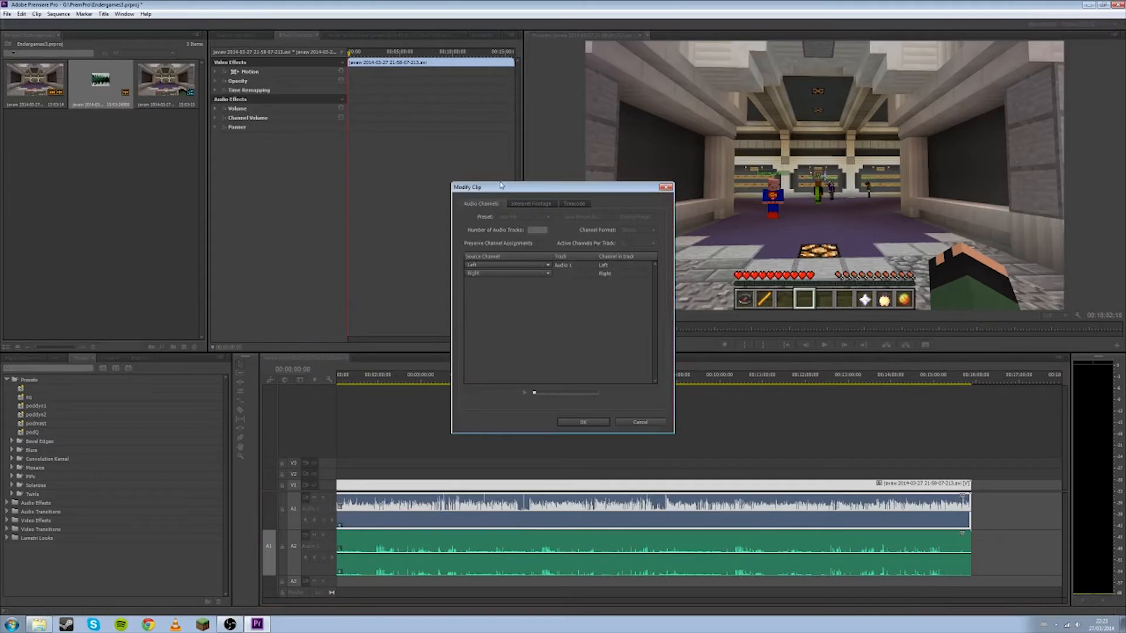
{"action": "left_click", "coordinate": [622, 422]}
{"action": "left_click", "coordinate": [36, 13]}
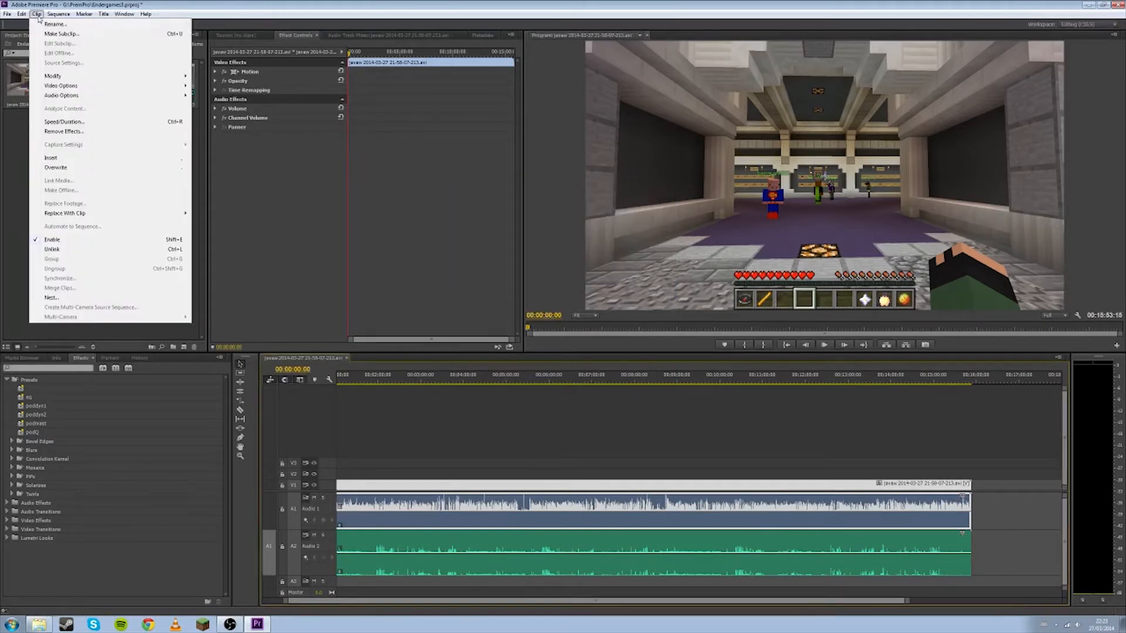
{"action": "mouse_move", "coordinate": [70, 83]}
{"action": "mouse_move", "coordinate": [143, 77]}
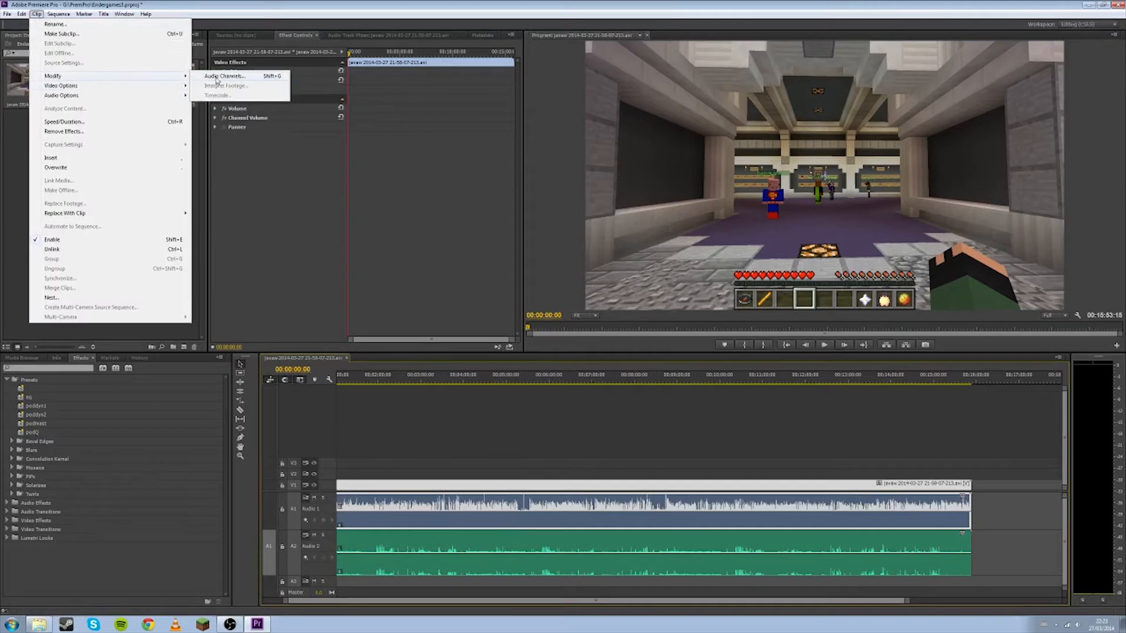
{"action": "left_click", "coordinate": [217, 82]}
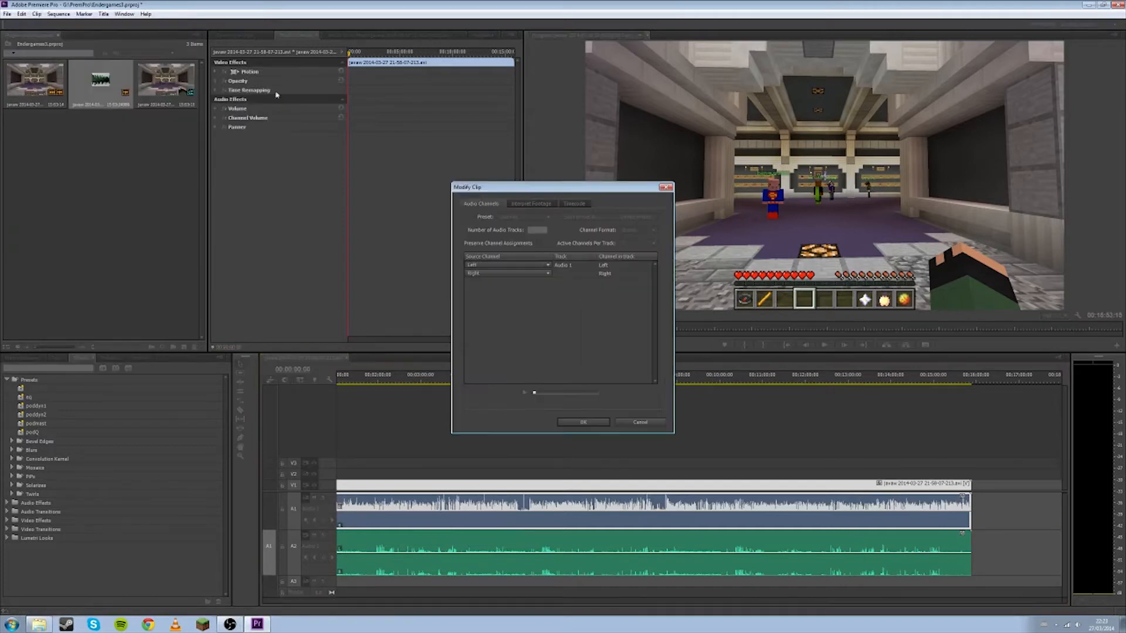
{"action": "left_click", "coordinate": [505, 273]}
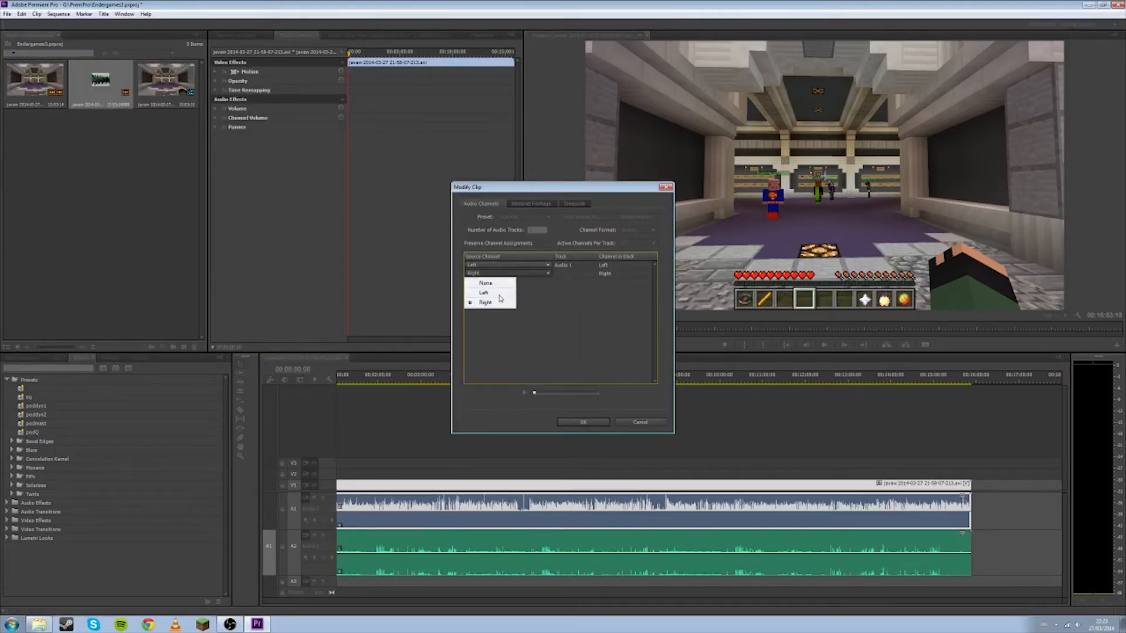
{"action": "left_click", "coordinate": [500, 296]}
{"action": "left_click", "coordinate": [590, 419]}
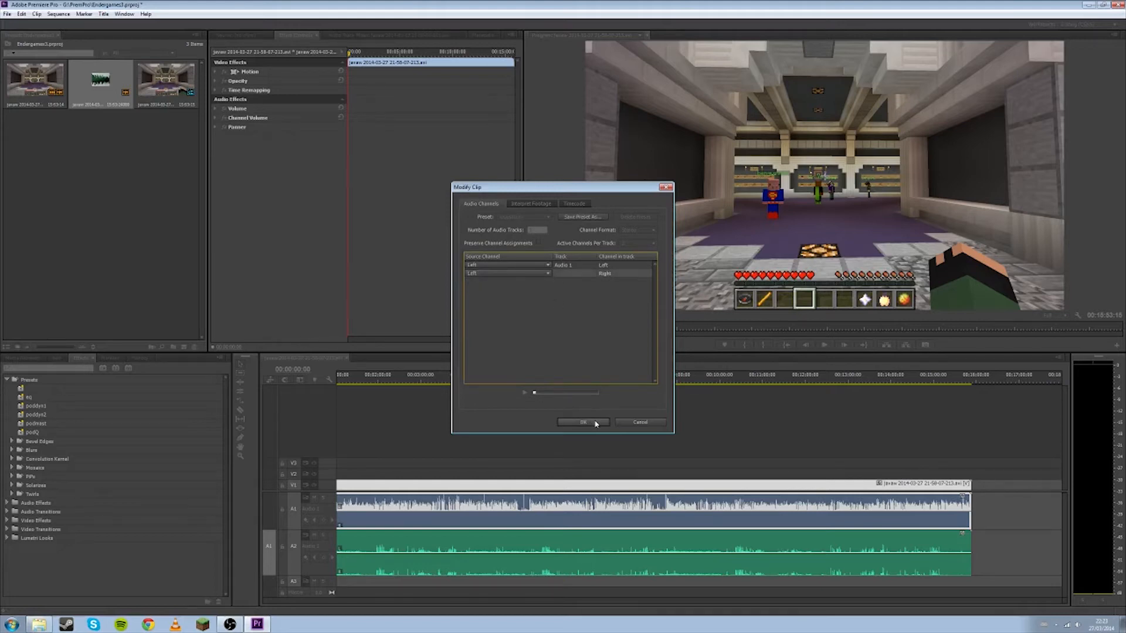
Play a short part of the sequence from 00:01:42:17 to check the audio on both channels.
{"action": "left_click", "coordinate": [366, 378]}
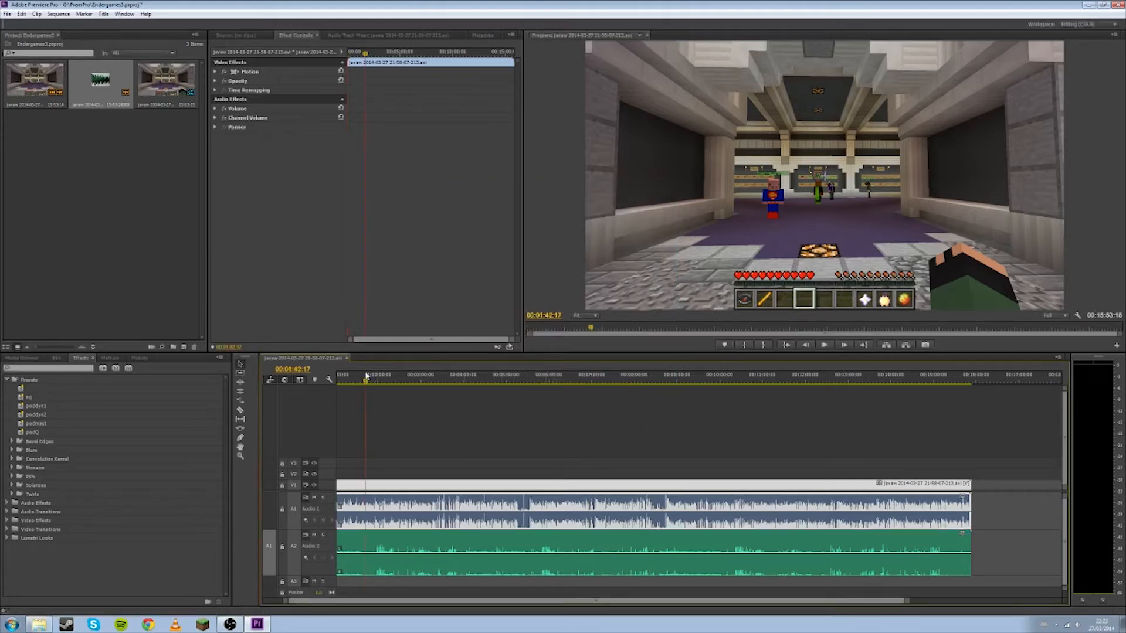
{"action": "key", "text": "space"}
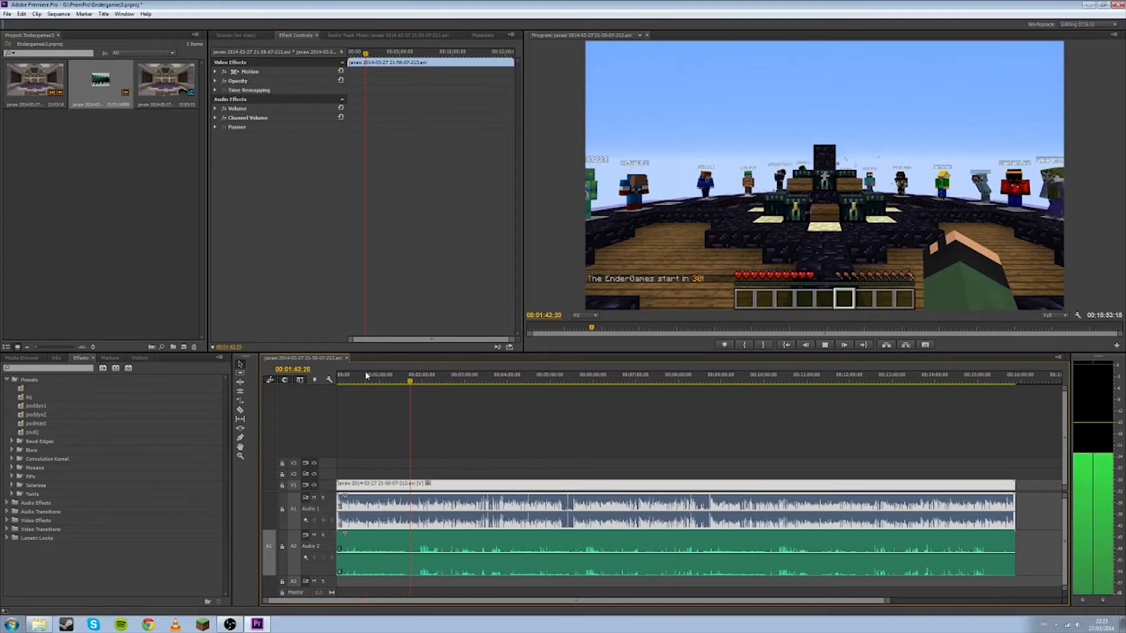
{"action": "key", "text": "space"}
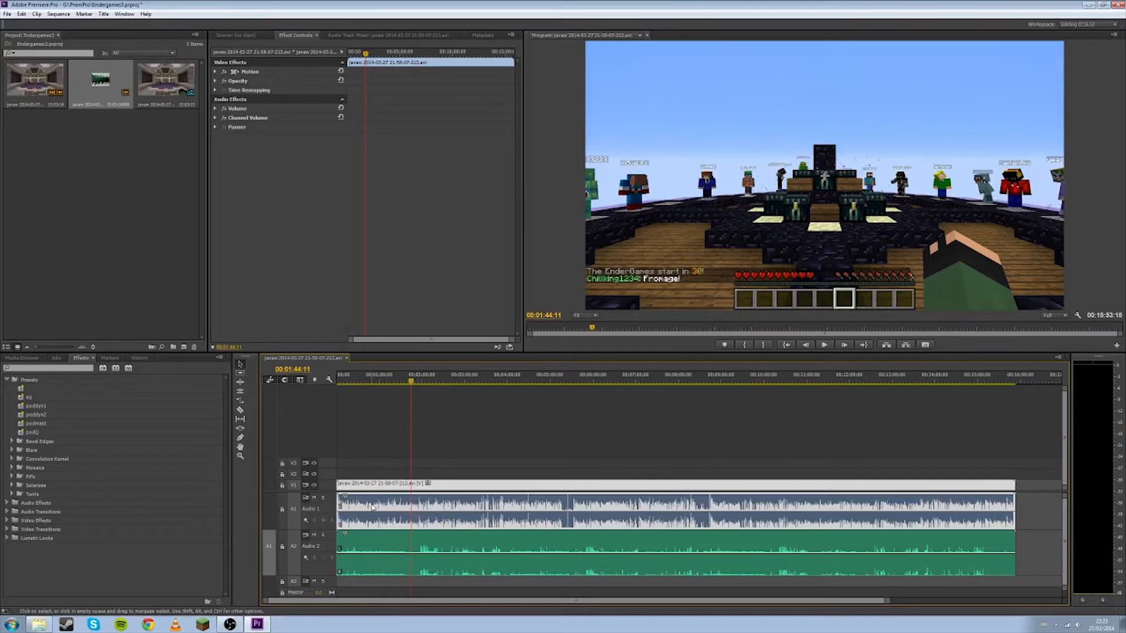
Set the AVI clip's right channel back to the Right source channel to compare the sound.
{"action": "key", "text": "shift+g"}
{"action": "left_click", "coordinate": [489, 273]}
{"action": "left_click", "coordinate": [490, 302]}
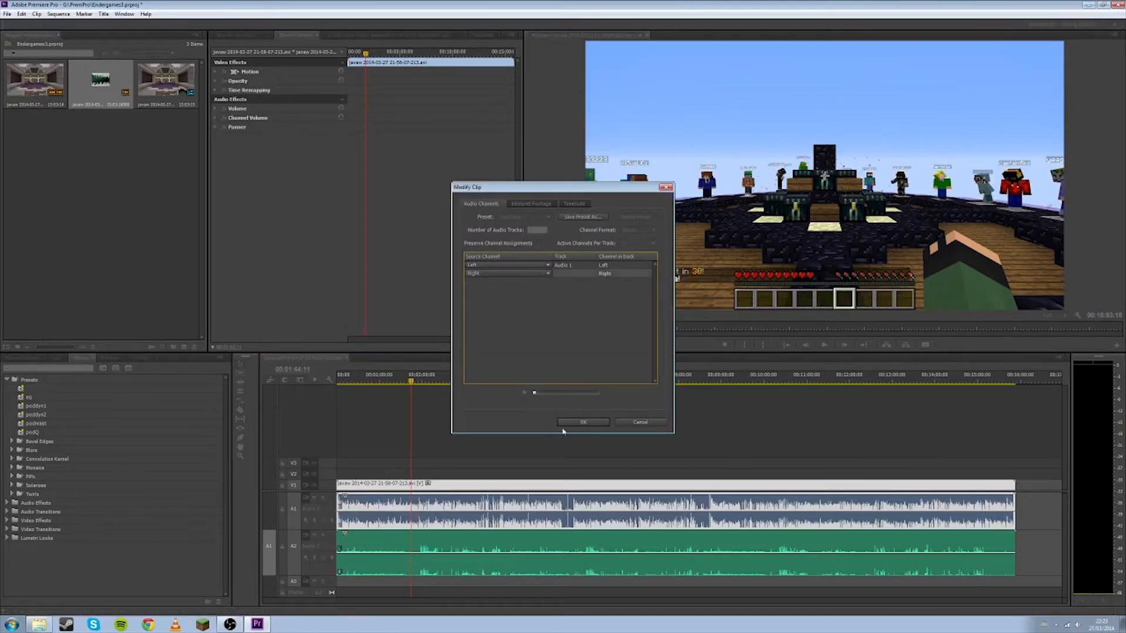
{"action": "left_click", "coordinate": [569, 423]}
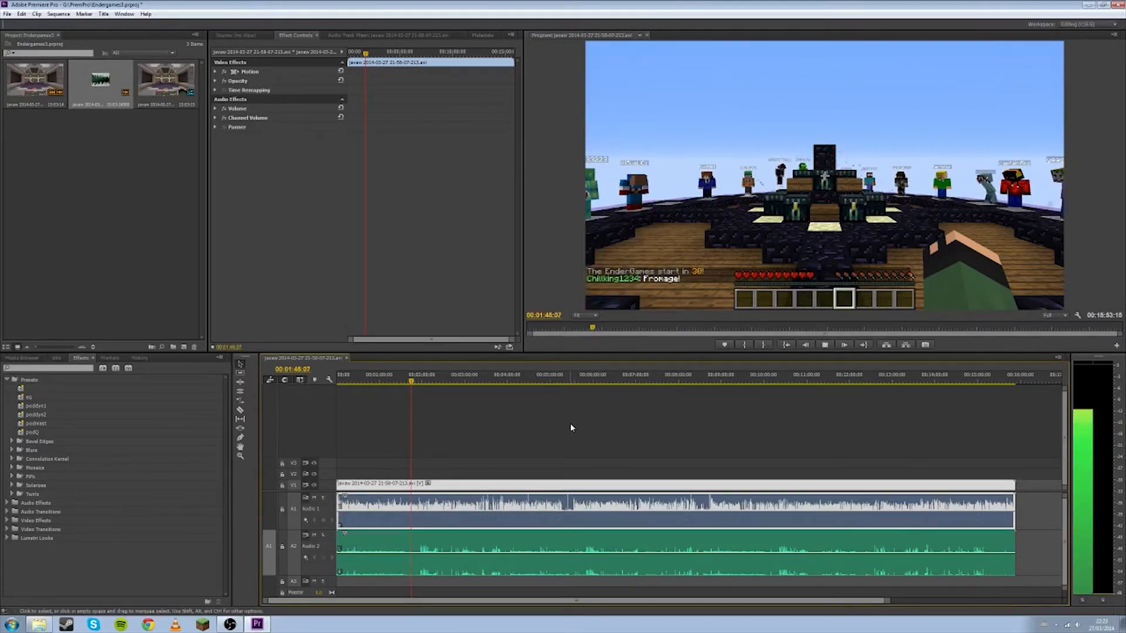
Reassign the Left source channel to the right channel of the AVI clip's audio.
{"action": "key", "text": "shift+g"}
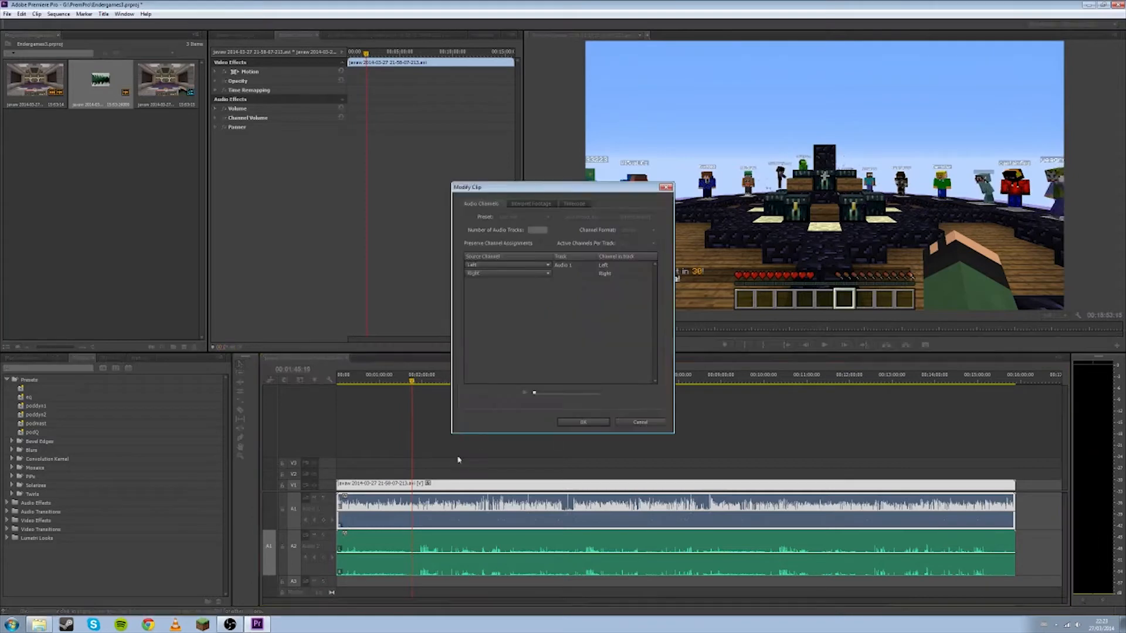
{"action": "left_click", "coordinate": [492, 273]}
{"action": "left_click", "coordinate": [491, 293]}
{"action": "left_click", "coordinate": [571, 423]}
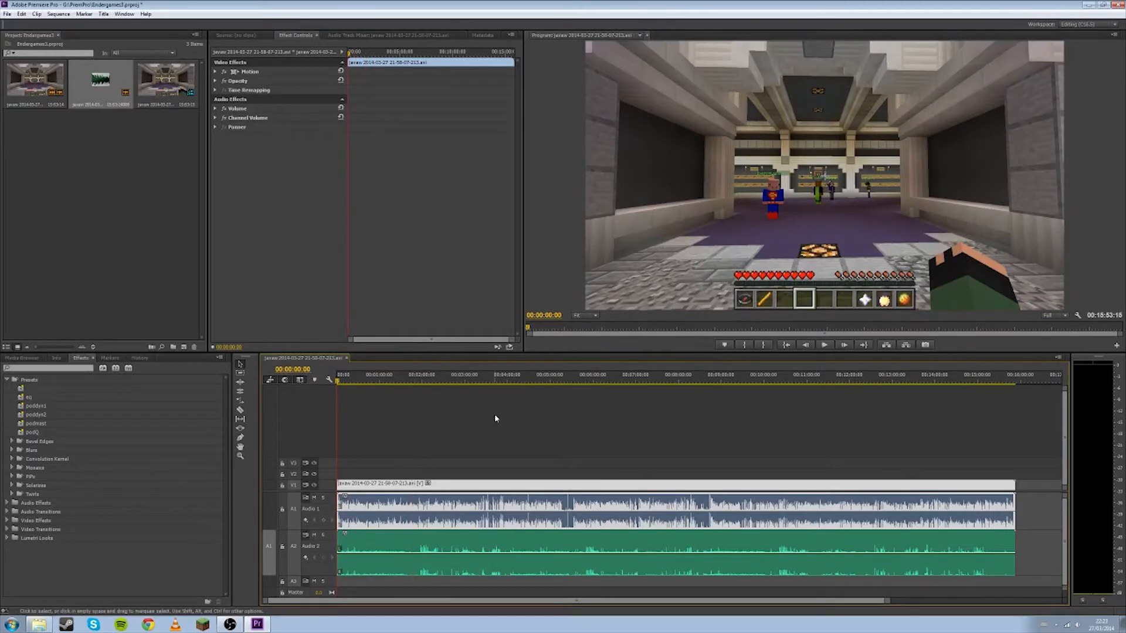
Apply audio gain to the AVI clip on Audio 1 using the Normalize All Peaks option.
{"action": "right_click", "coordinate": [969, 510]}
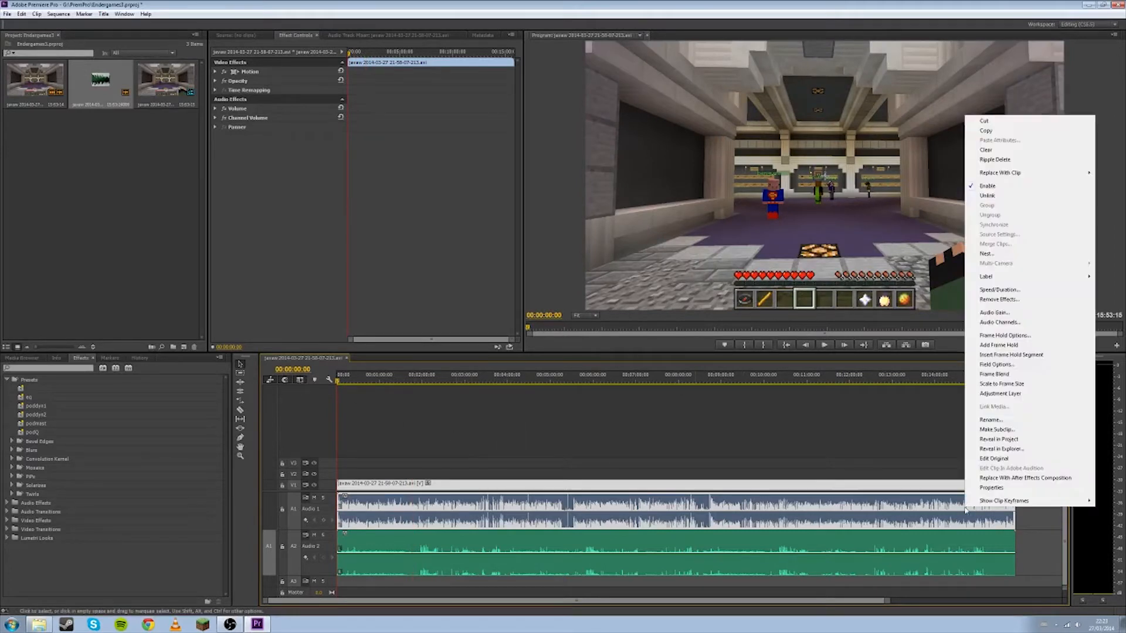
{"action": "left_click", "coordinate": [994, 313]}
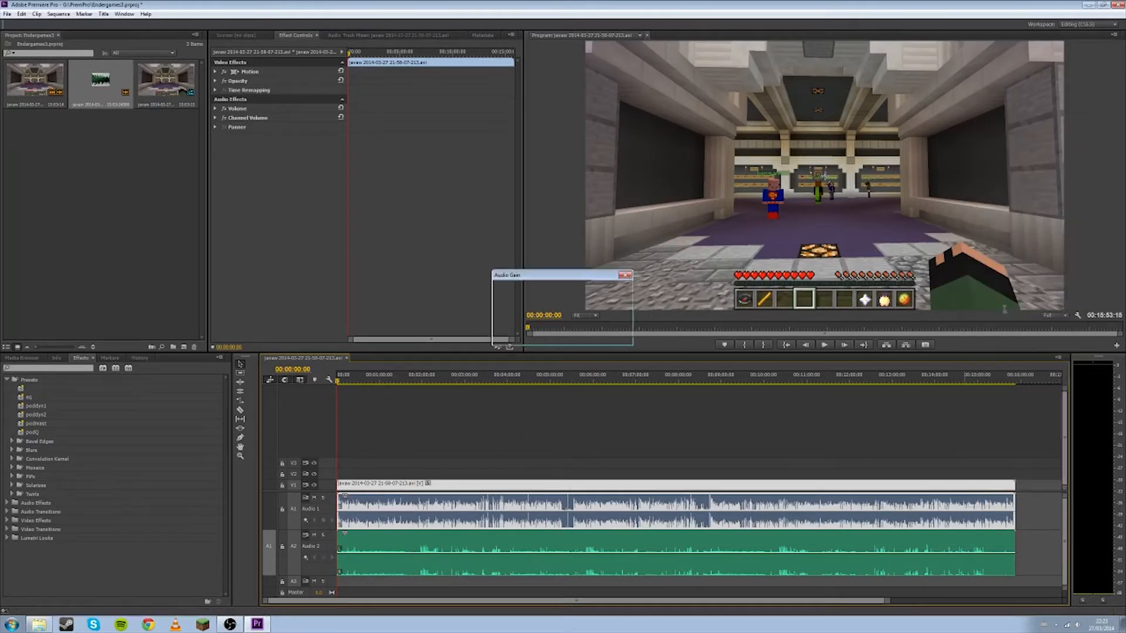
{"action": "left_click", "coordinate": [545, 324]}
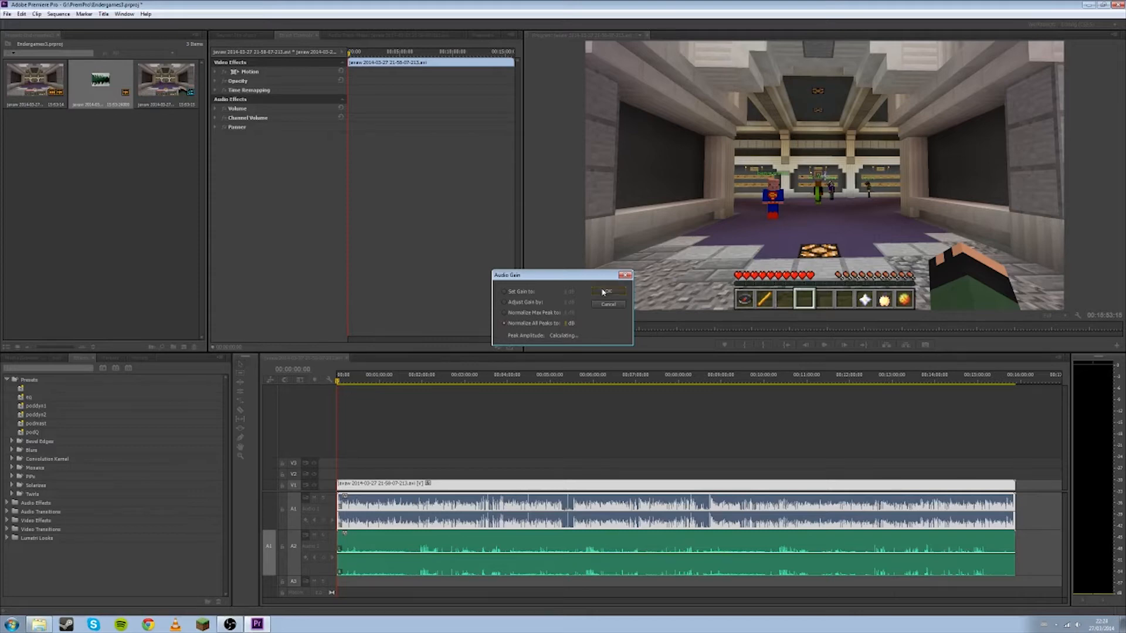
{"action": "left_click", "coordinate": [605, 292]}
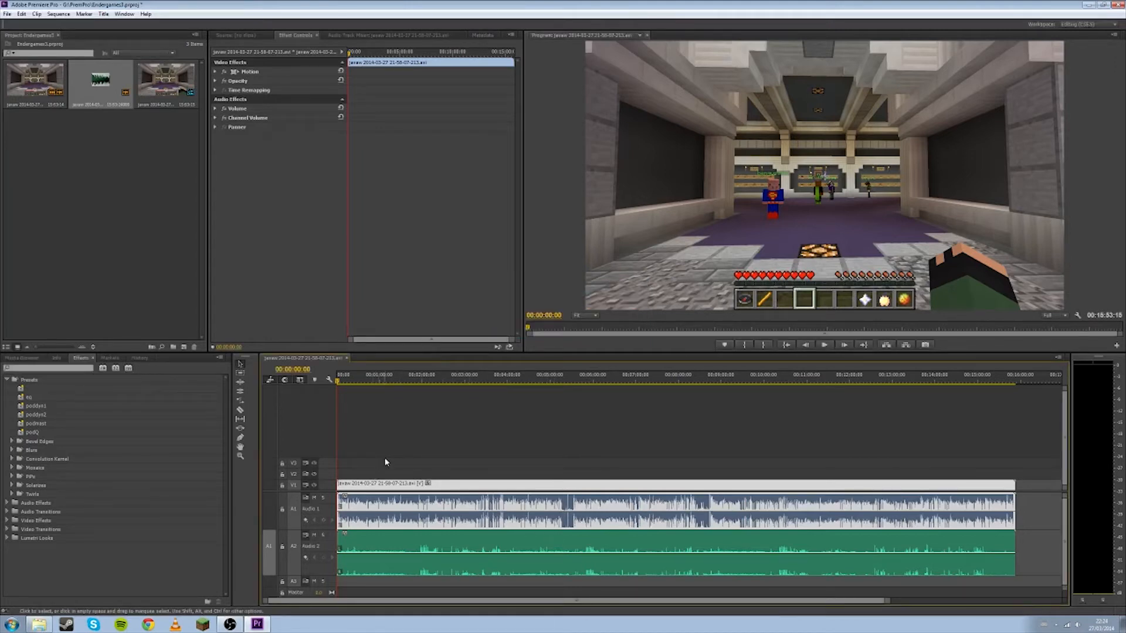
Apply audio gain with Normalize All Peaks to the st1 WAV clip on Audio 2, then deselect it.
{"action": "right_click", "coordinate": [487, 549]}
{"action": "left_click", "coordinate": [517, 432]}
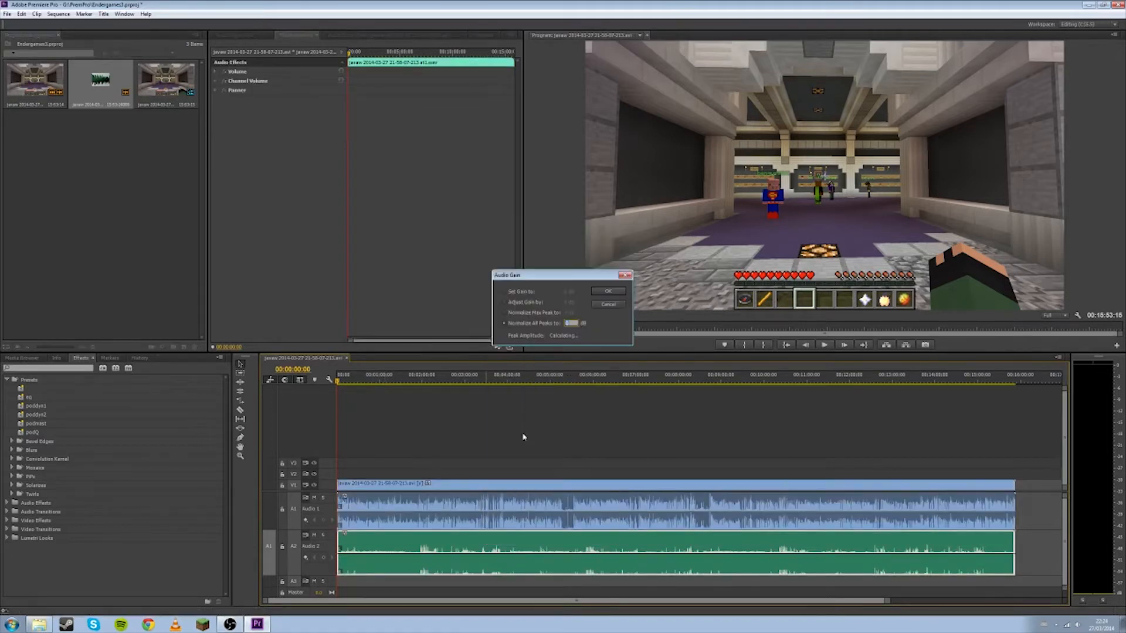
{"action": "left_click", "coordinate": [606, 291]}
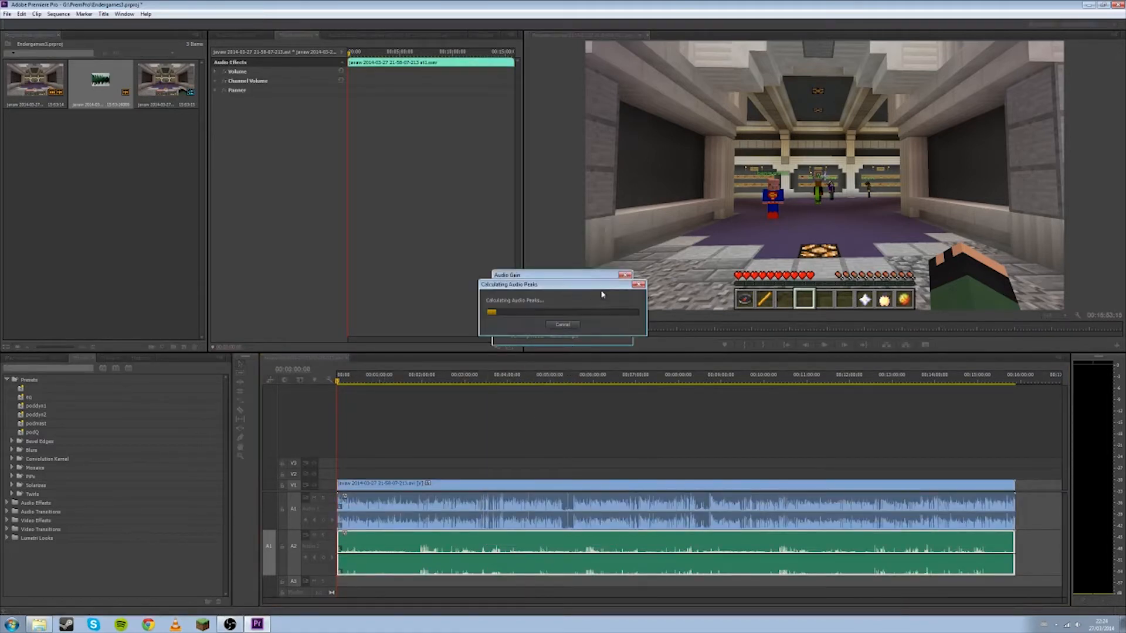
{"action": "left_click", "coordinate": [544, 416]}
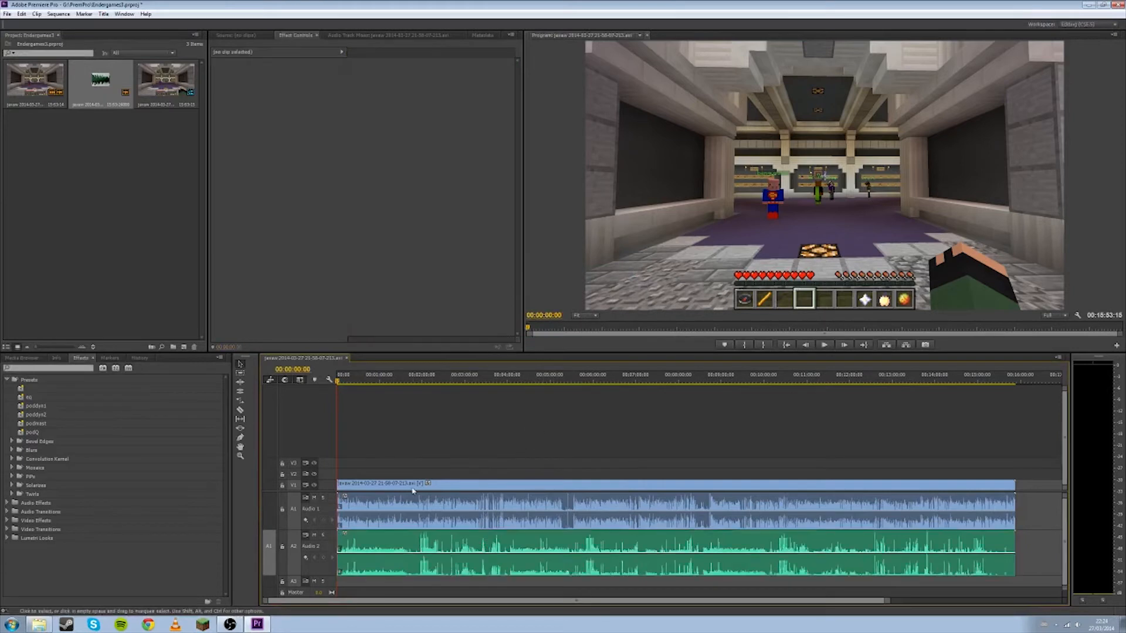
Apply the unnamed Dynamics preset to the AVI clip on Audio 1 and expand its effect settings.
{"action": "left_click", "coordinate": [409, 496]}
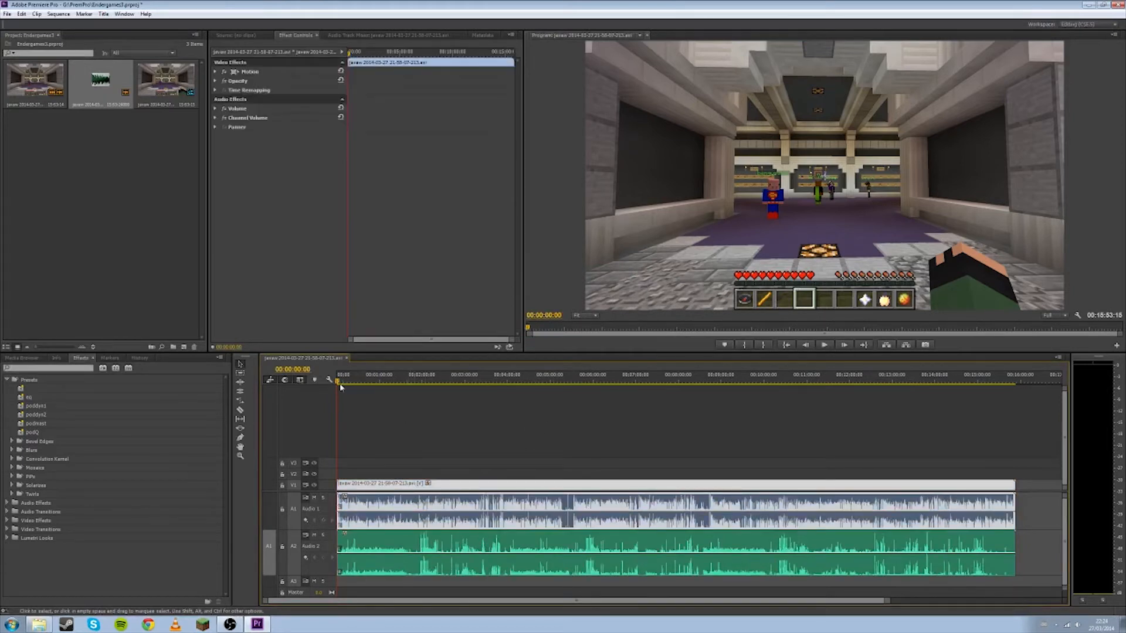
{"action": "left_click", "coordinate": [85, 390]}
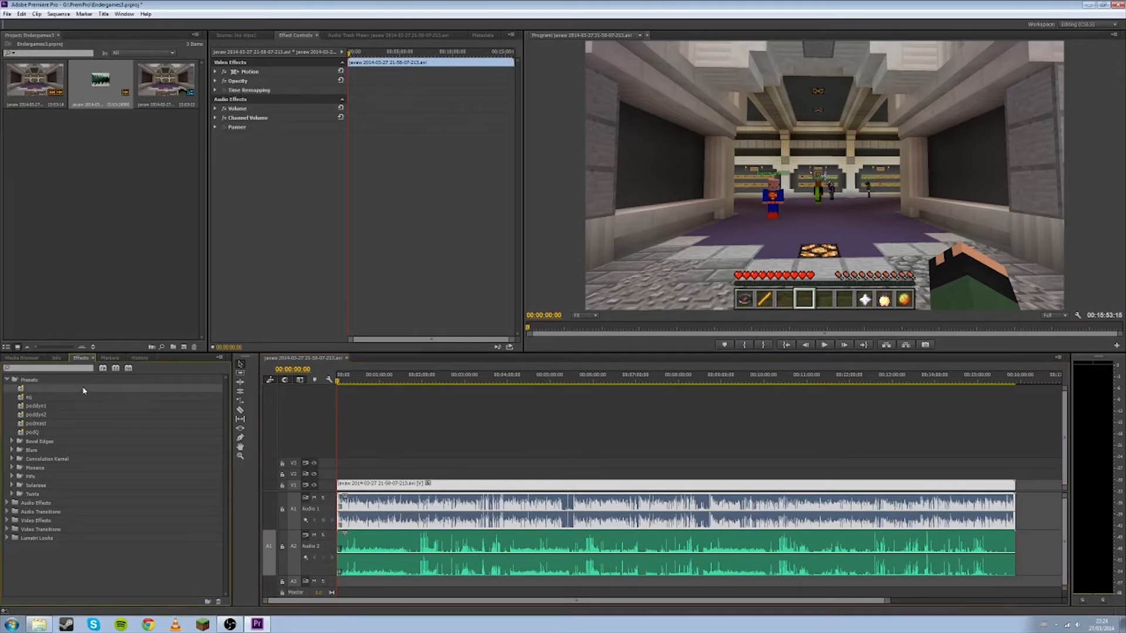
{"action": "left_click_drag", "start_coordinate": [84, 390], "coordinate": [393, 505]}
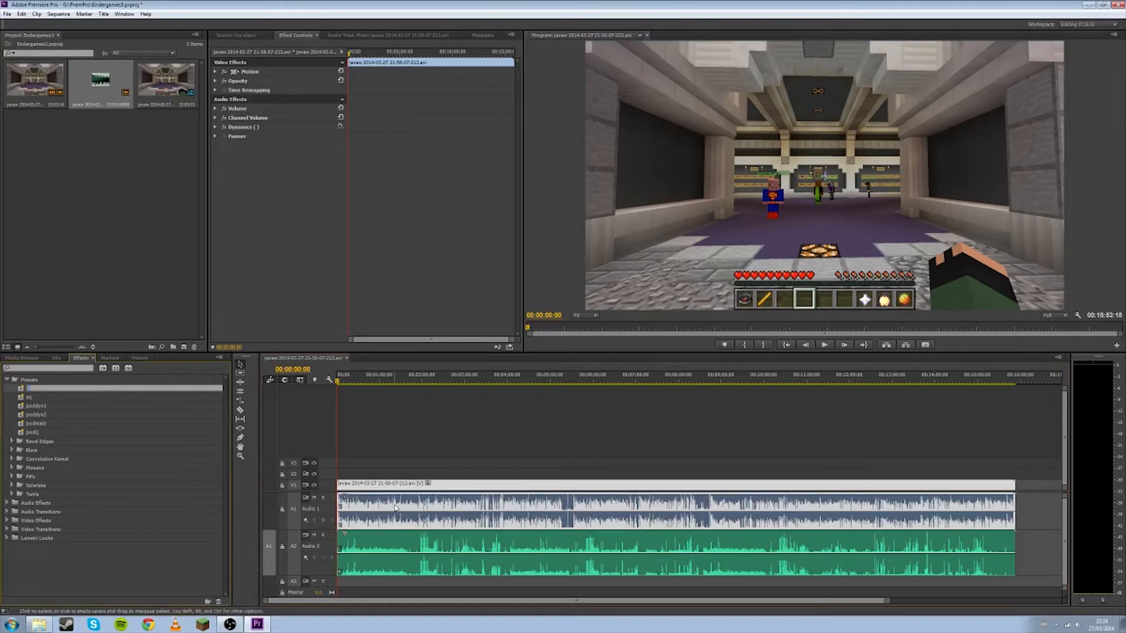
{"action": "left_click", "coordinate": [215, 127]}
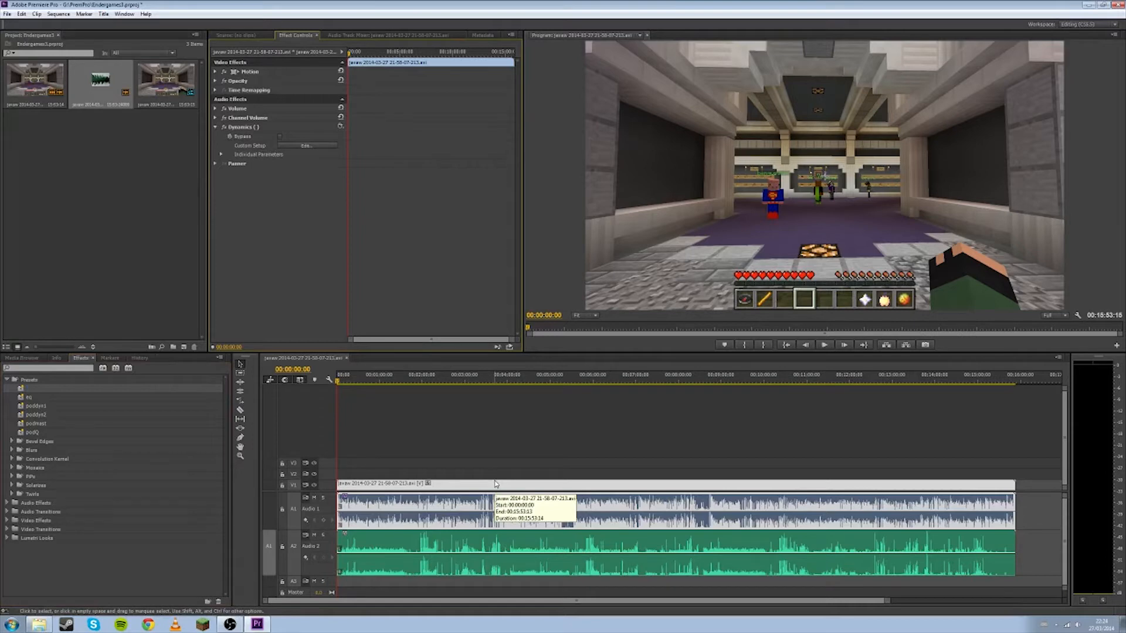
Enlarge the Audio 1 waveform and examine the compressor and limiter settings in the Dynamics effect's custom setup.
{"action": "scroll", "coordinate": [289, 521], "scroll_direction": "up", "scroll_amount": 5}
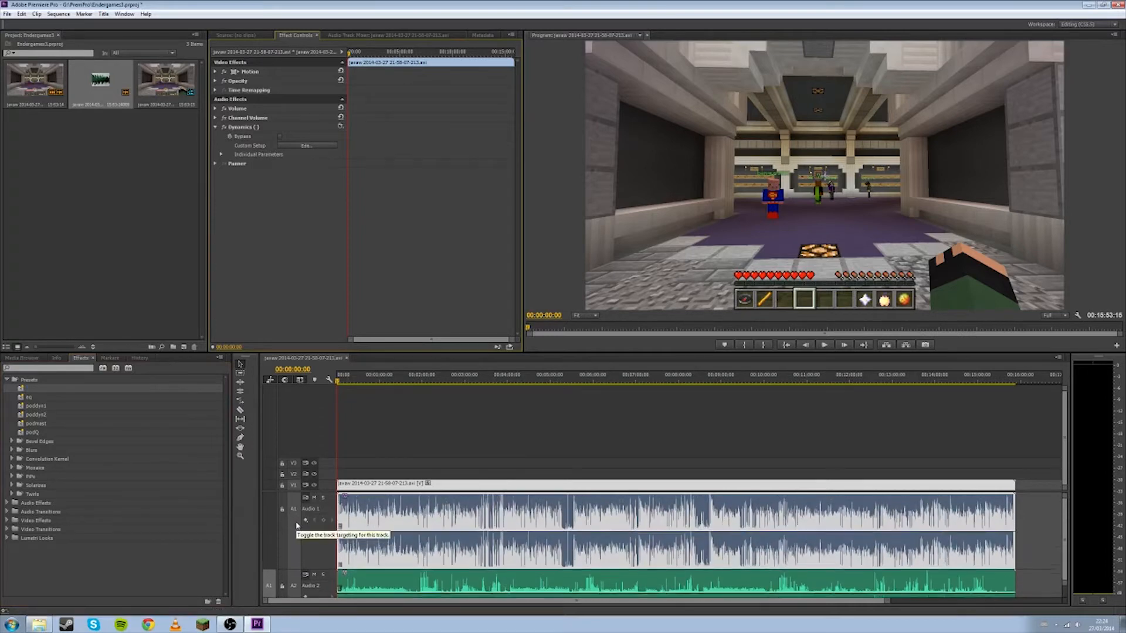
{"action": "scroll", "coordinate": [297, 523], "scroll_direction": "up", "scroll_amount": 2}
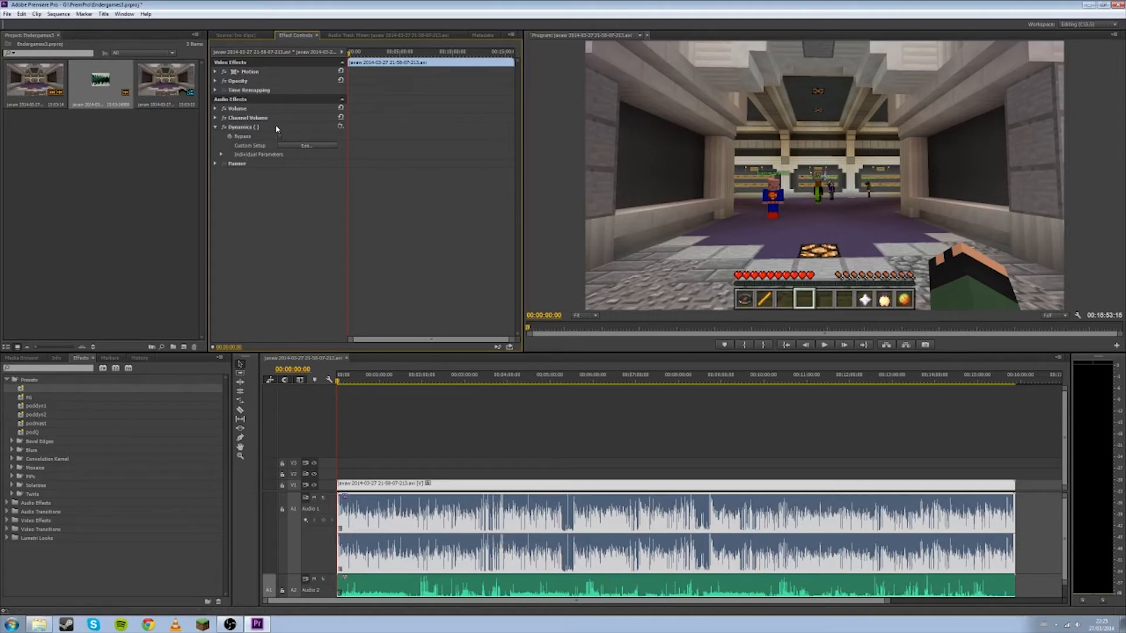
{"action": "left_click", "coordinate": [300, 146]}
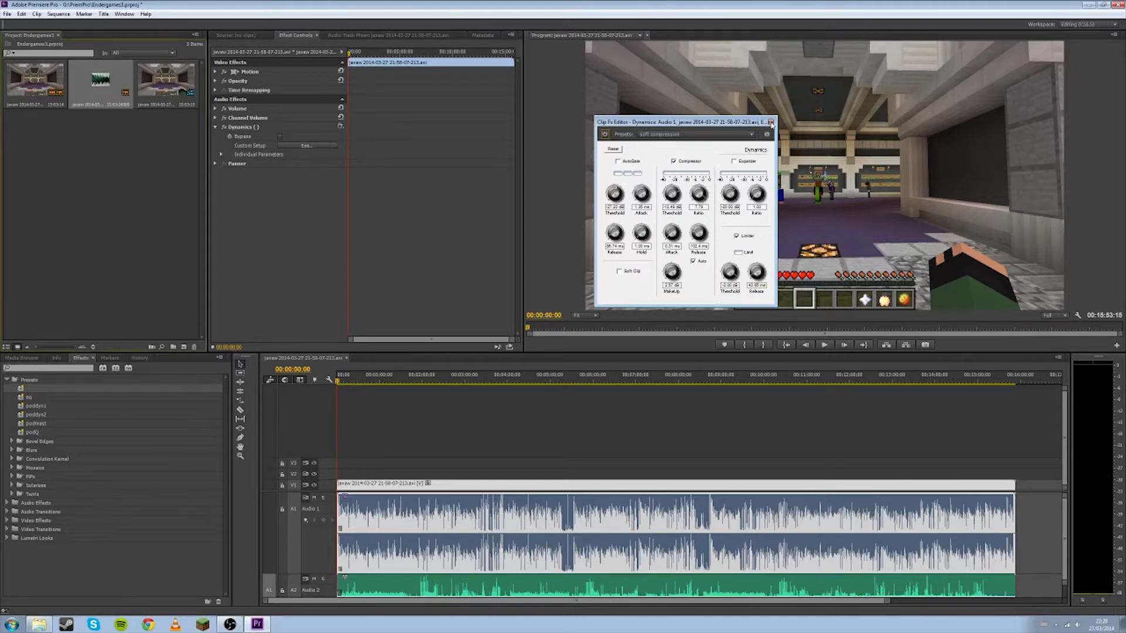
{"action": "left_click", "coordinate": [771, 122]}
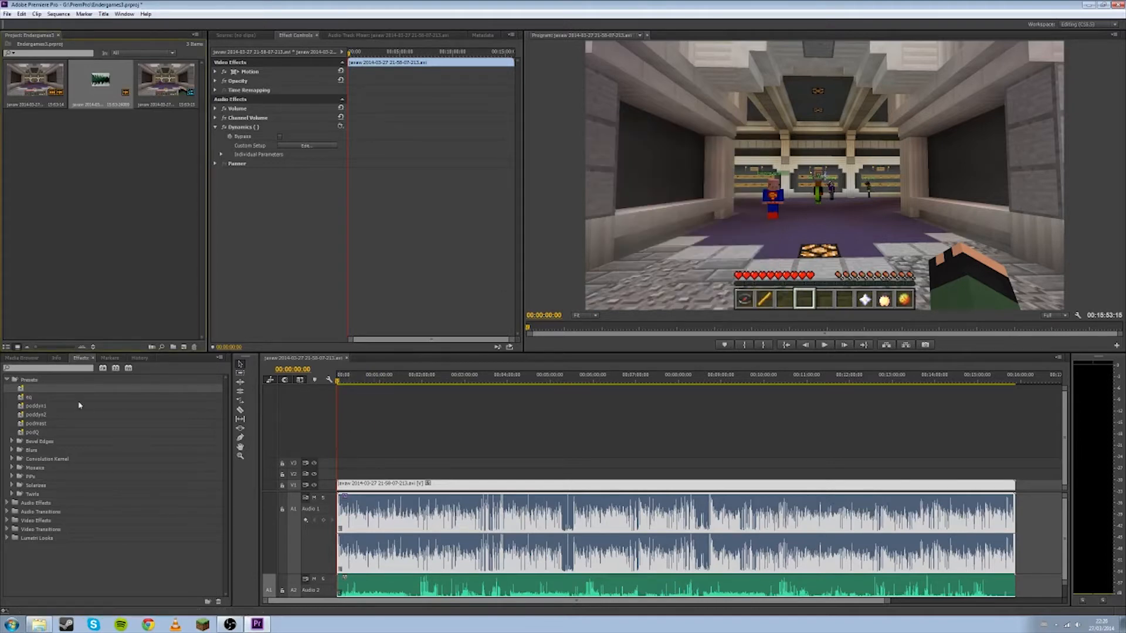
Apply the eq preset to the AVI clip on Audio 1 and open the EQ effect's custom setup.
{"action": "left_click_drag", "start_coordinate": [78, 398], "coordinate": [450, 518]}
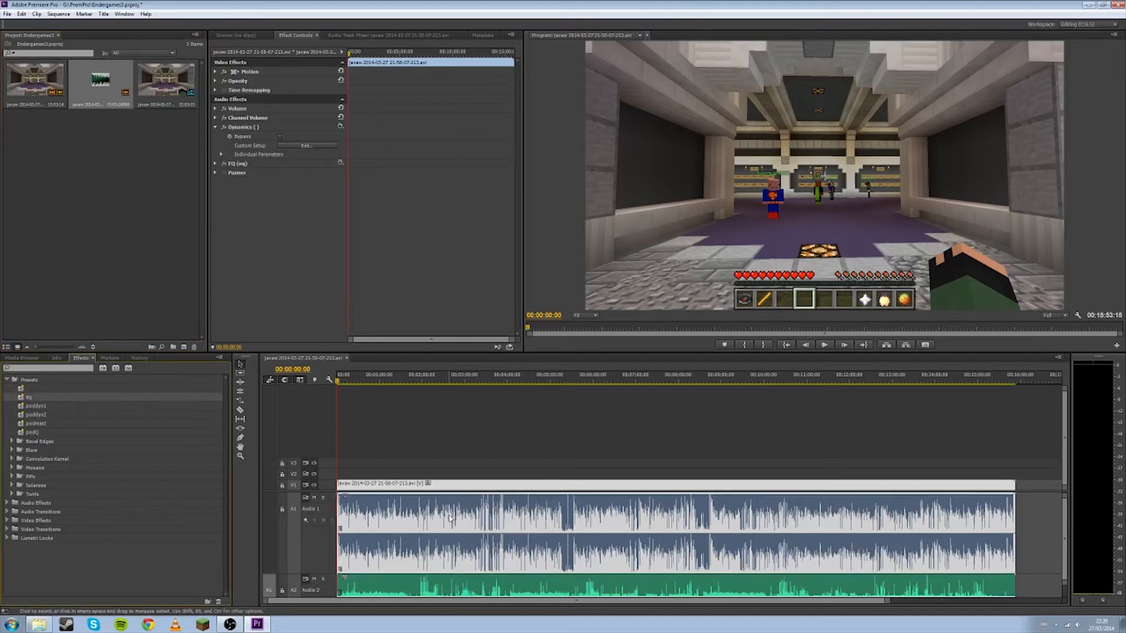
{"action": "left_click", "coordinate": [215, 164]}
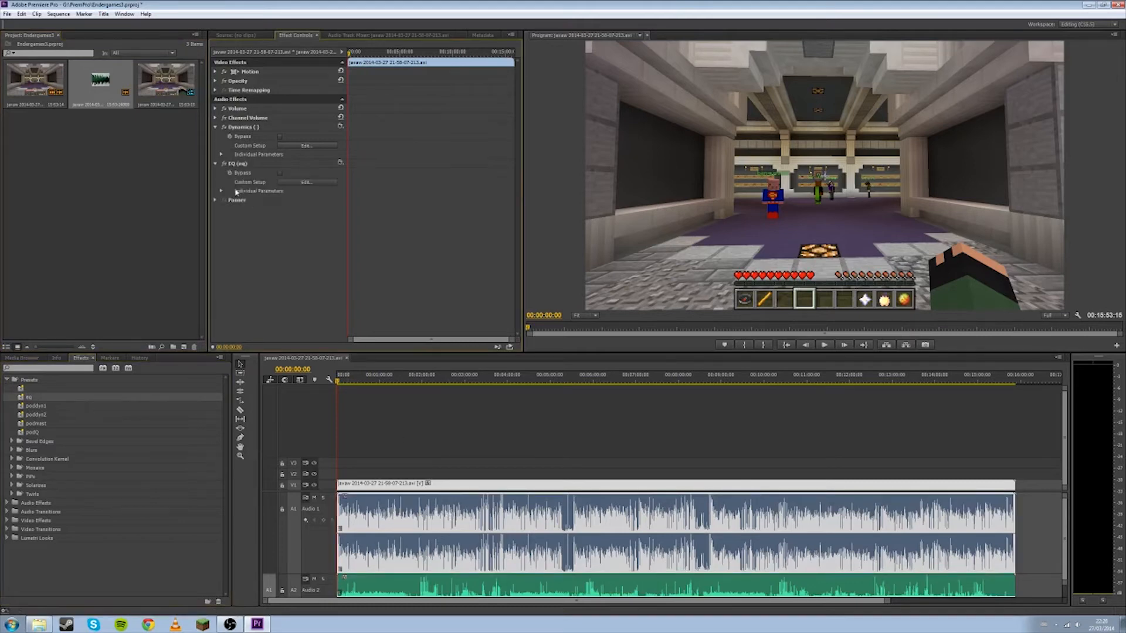
{"action": "left_click", "coordinate": [290, 183]}
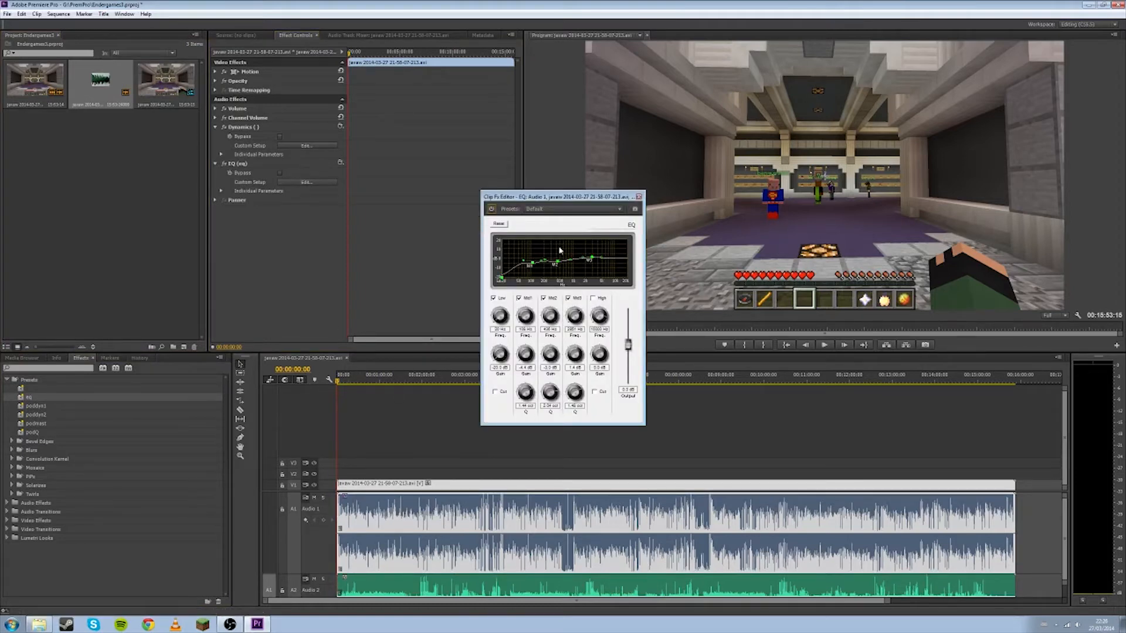
{"action": "left_click_drag", "start_coordinate": [586, 198], "coordinate": [540, 146]}
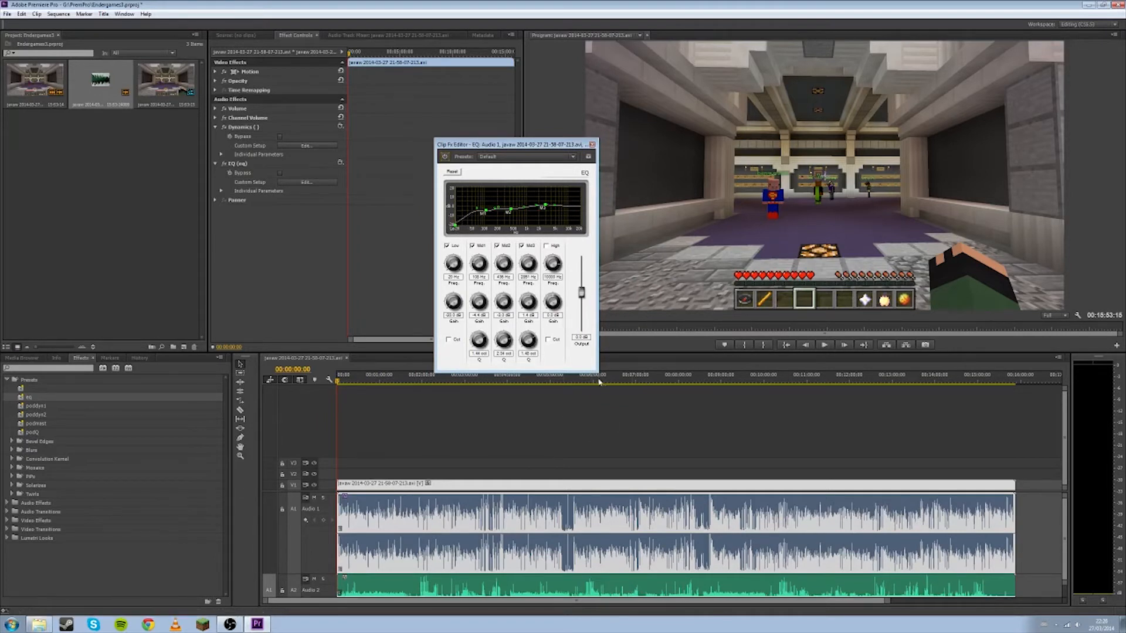
Play the footage from about 00:06:30 while adjusting the EQ's Low, Mid1, Mid2 and Mid3 bands by ear, and close the editor.
{"action": "left_click", "coordinate": [615, 382]}
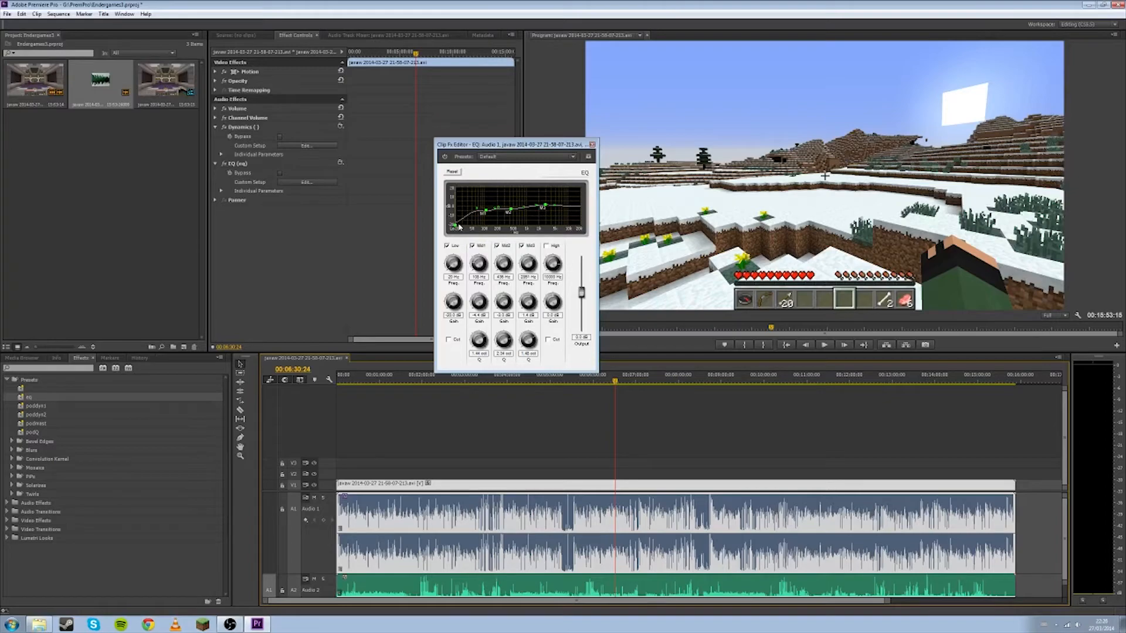
{"action": "left_click_drag", "start_coordinate": [456, 228], "coordinate": [469, 189]}
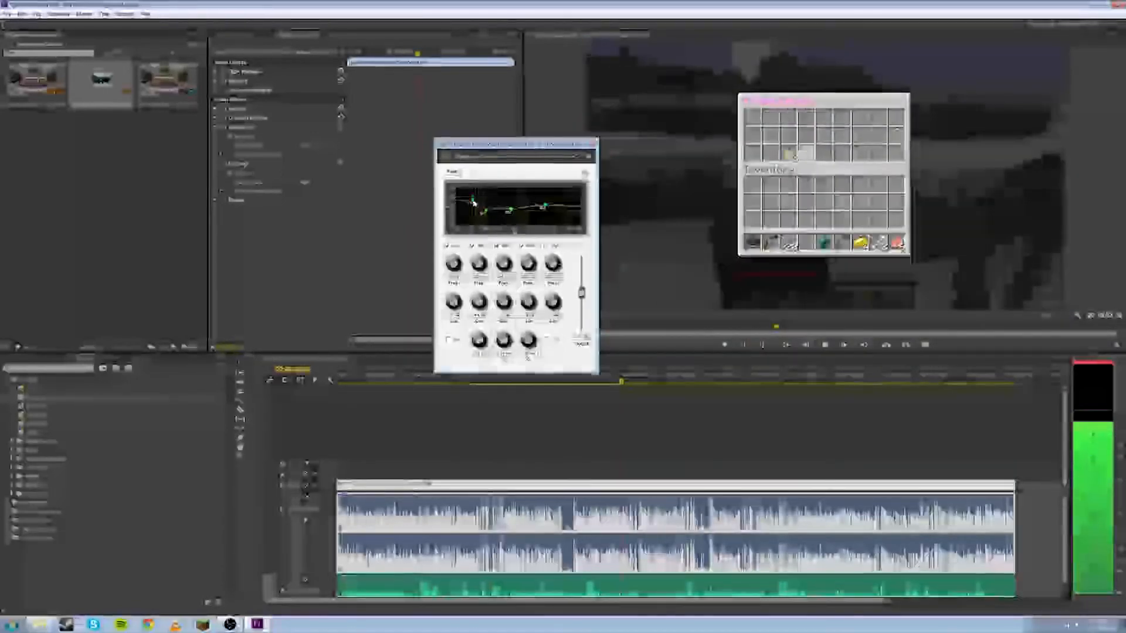
{"action": "mouse_move", "coordinate": [474, 203]}
{"action": "left_mouse_down"}
{"action": "mouse_move", "coordinate": [473, 184]}
{"action": "mouse_move", "coordinate": [458, 227]}
{"action": "mouse_move", "coordinate": [484, 214]}
{"action": "left_mouse_up"}
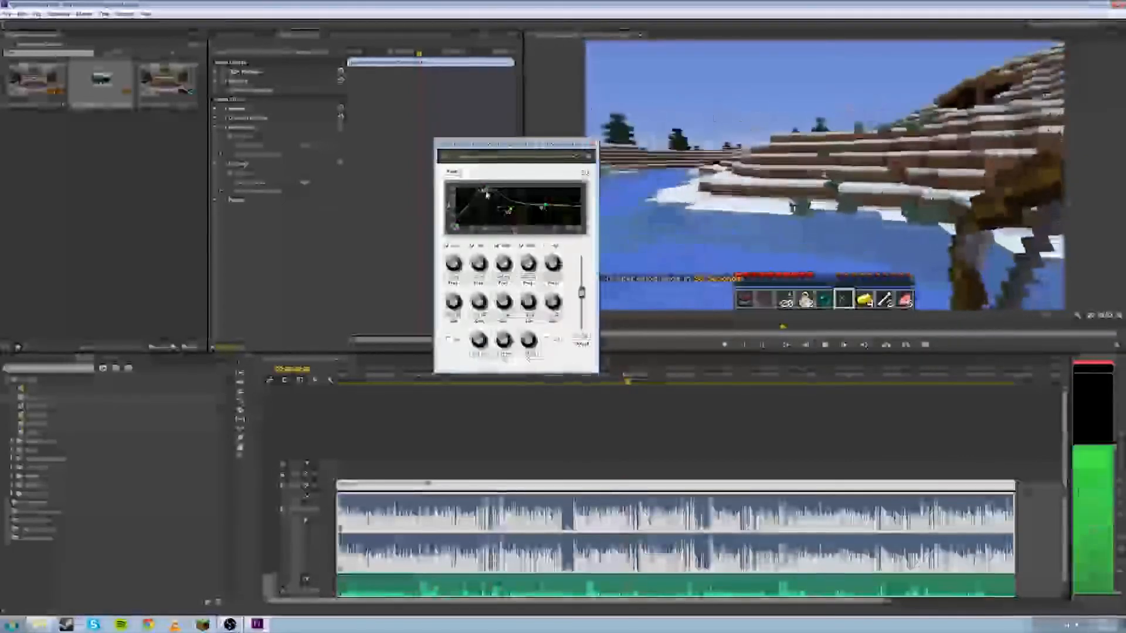
{"action": "left_click_drag", "start_coordinate": [487, 196], "coordinate": [488, 210]}
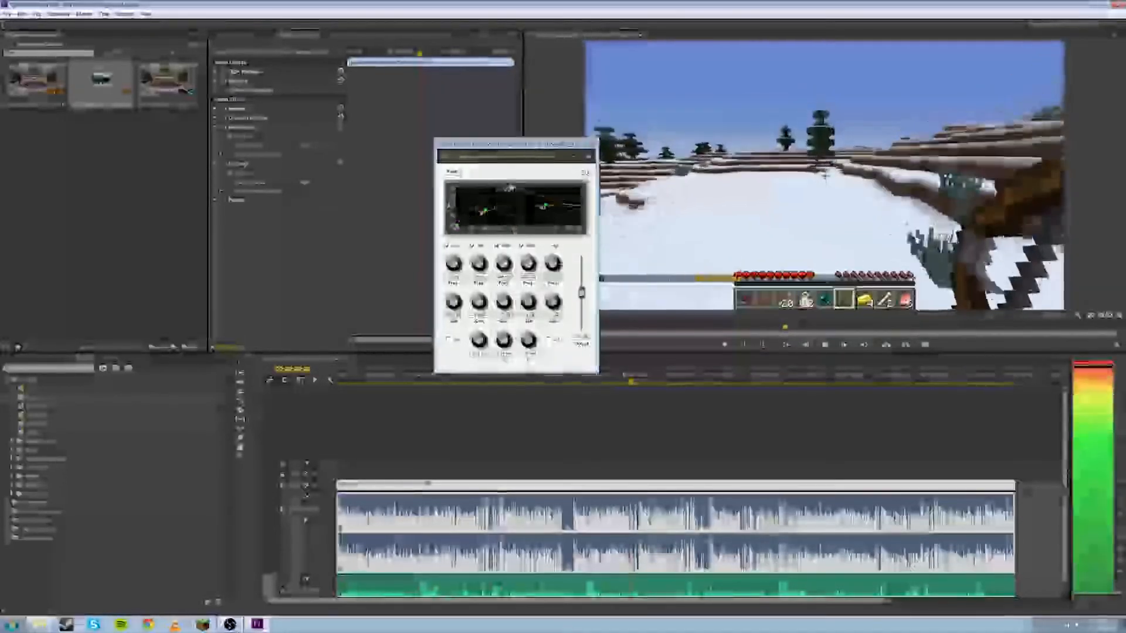
{"action": "left_click_drag", "start_coordinate": [509, 189], "coordinate": [511, 209]}
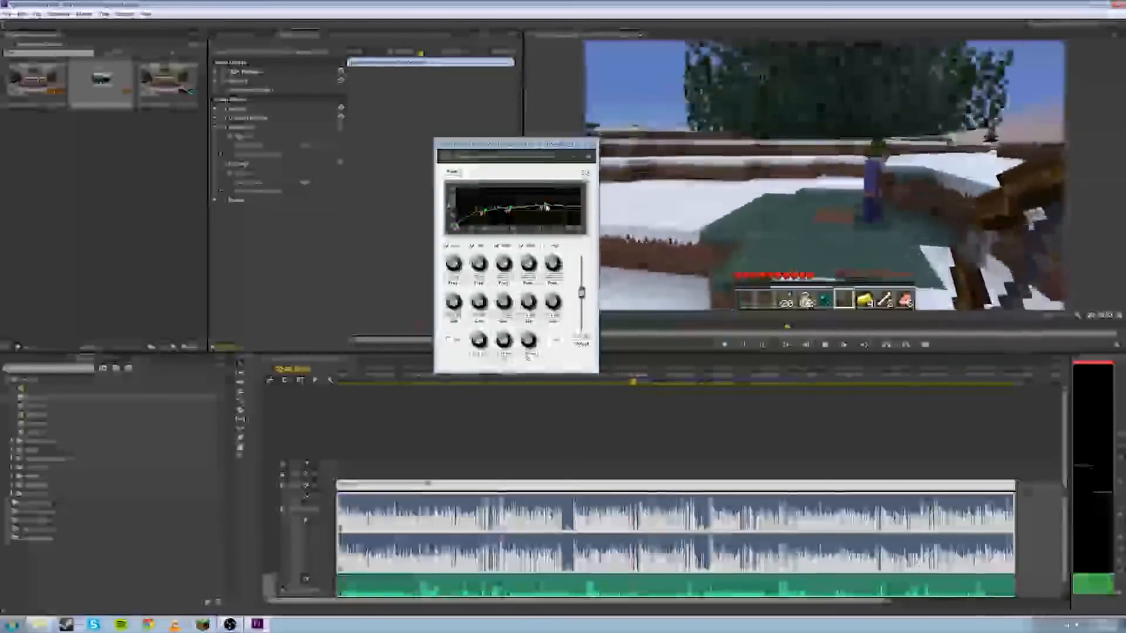
{"action": "mouse_move", "coordinate": [547, 206]}
{"action": "left_mouse_down"}
{"action": "mouse_move", "coordinate": [545, 189]}
{"action": "mouse_move", "coordinate": [547, 204]}
{"action": "left_mouse_up"}
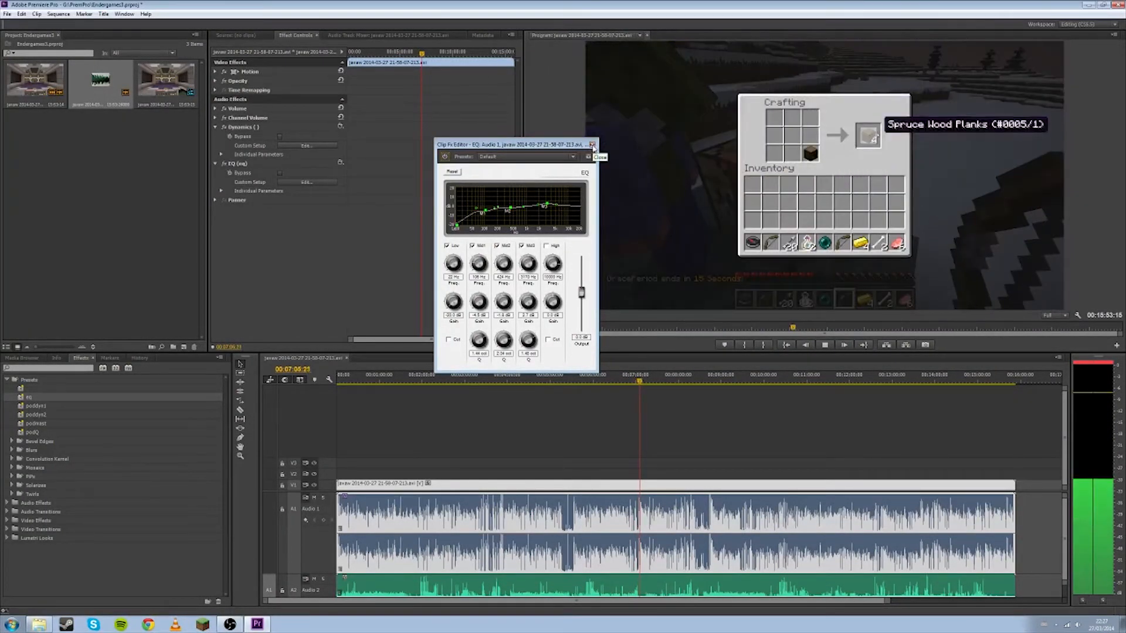
{"action": "left_click", "coordinate": [592, 145]}
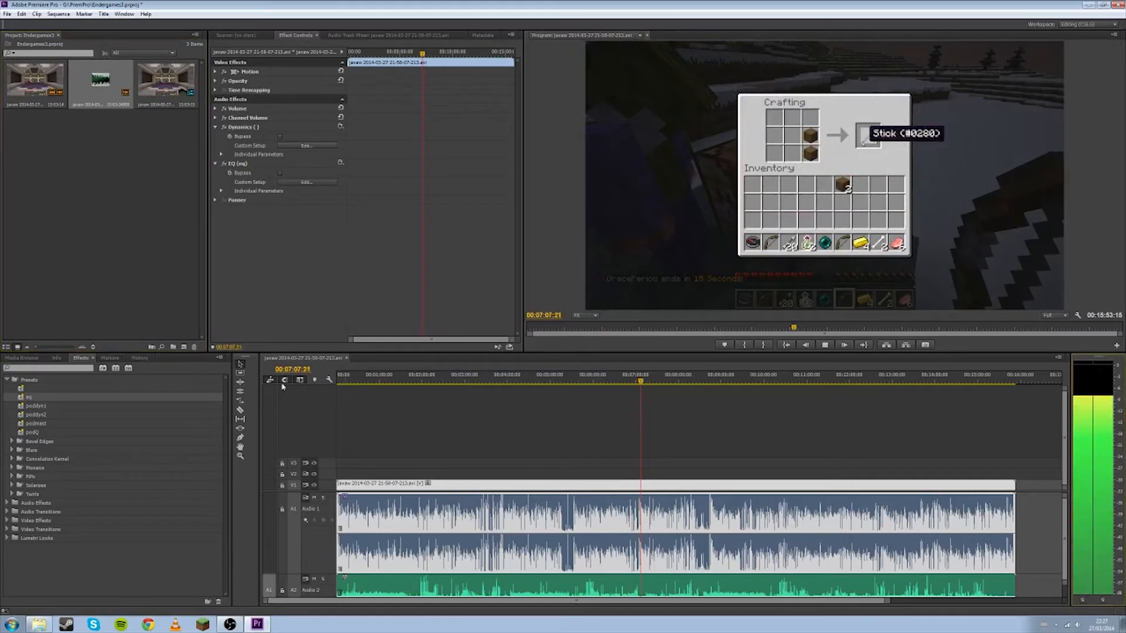
{"action": "key", "text": "space"}
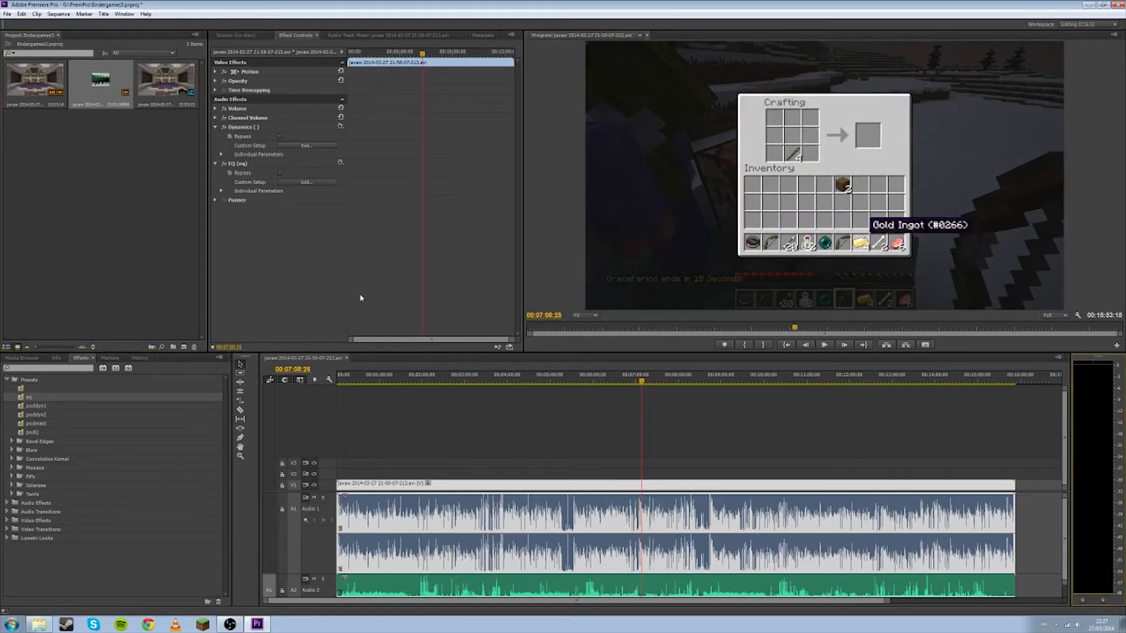
Play the sequence from the start with the Audio Track Mixer showing, and extend the timeline's audio area to show Audio 2 fully.
{"action": "left_click", "coordinate": [548, 447]}
{"action": "left_click", "coordinate": [456, 486]}
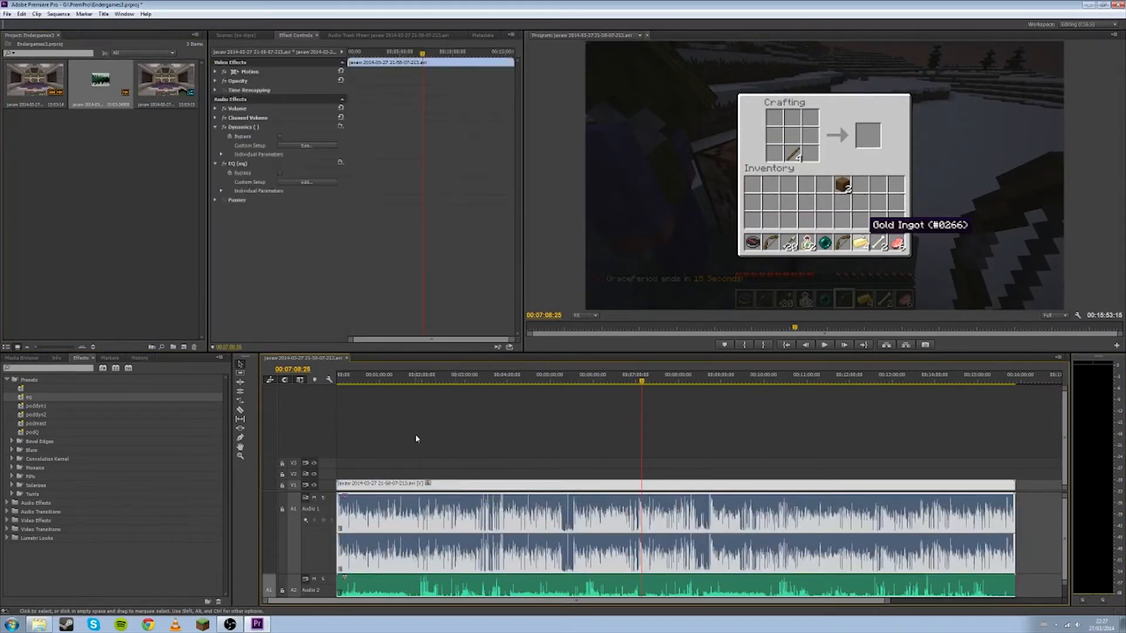
{"action": "left_click", "coordinate": [215, 163]}
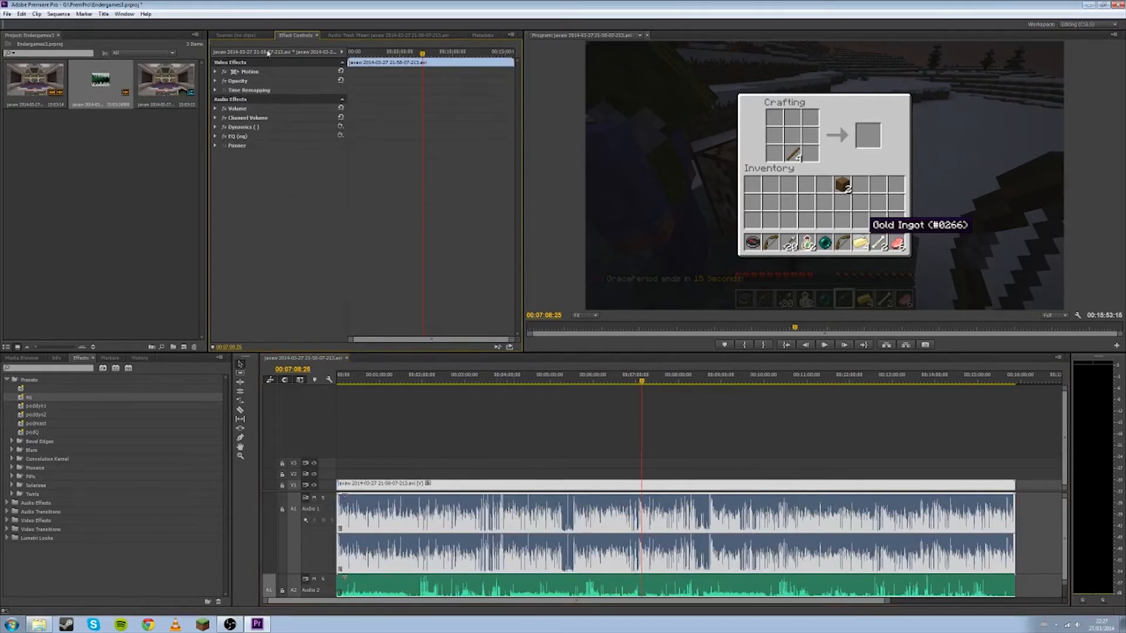
{"action": "left_click", "coordinate": [252, 35]}
{"action": "left_click", "coordinate": [352, 35]}
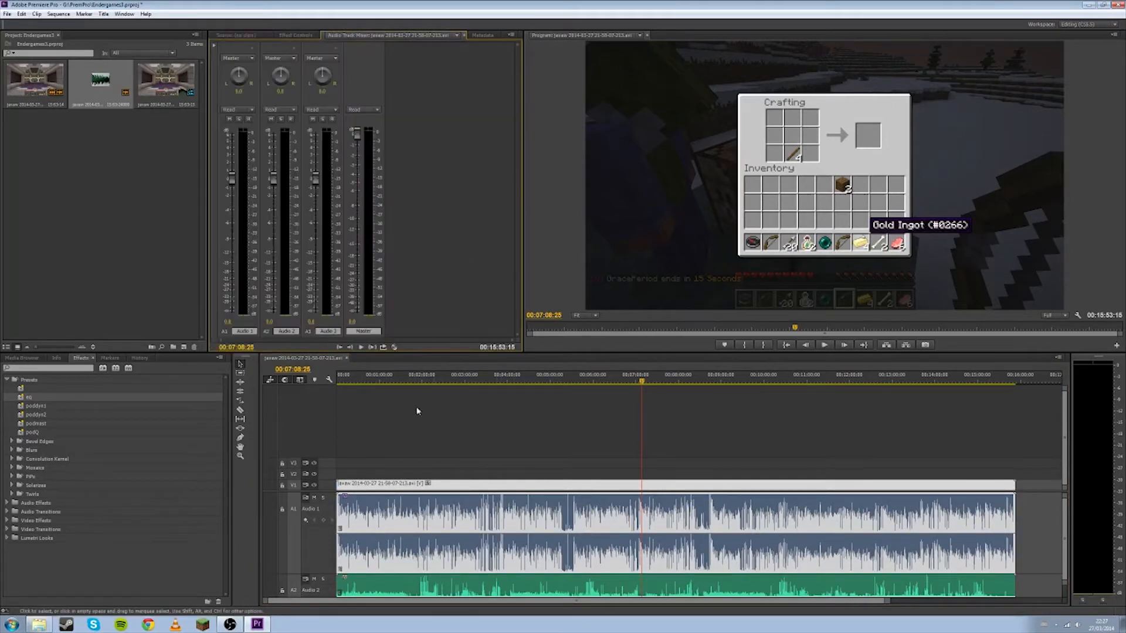
{"action": "key", "text": "Home"}
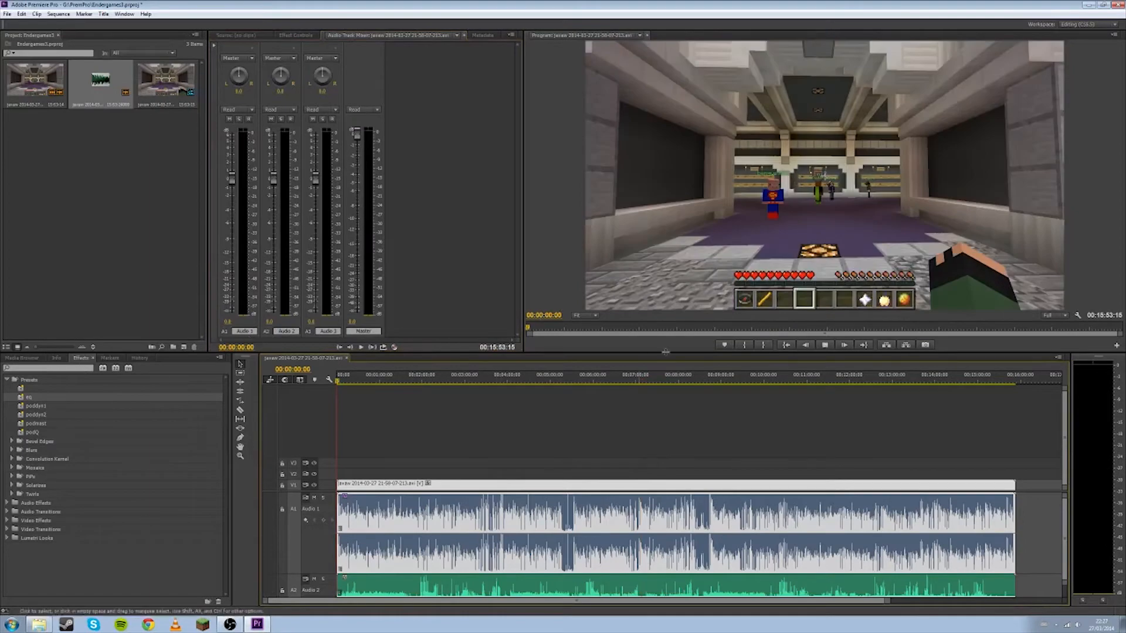
{"action": "key", "text": "space"}
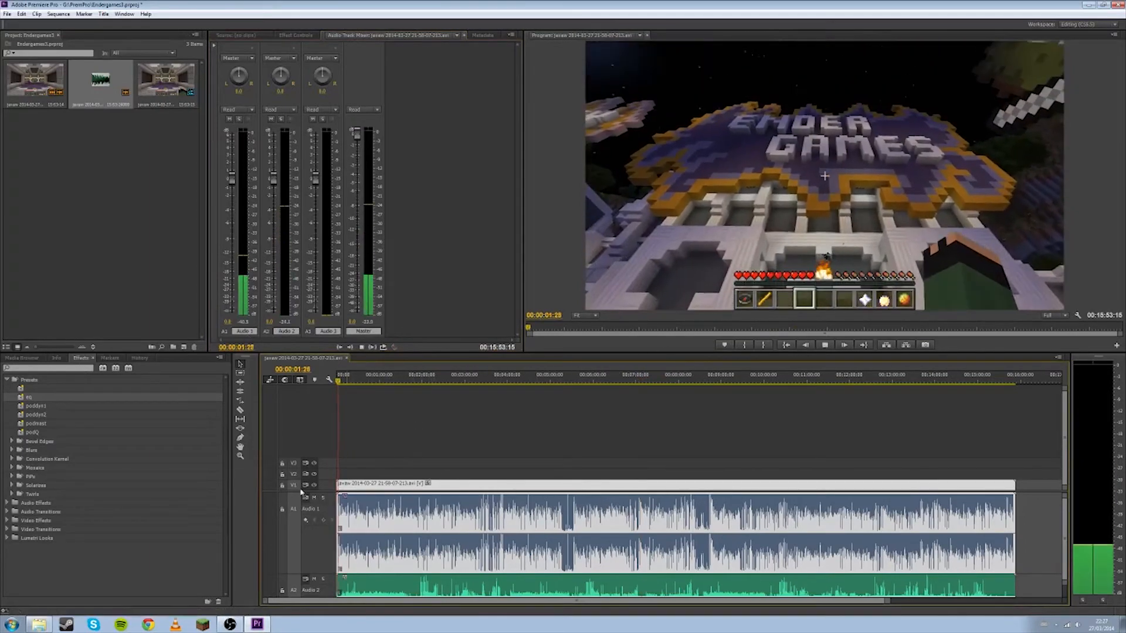
{"action": "left_click_drag", "start_coordinate": [303, 474], "coordinate": [303, 430]}
{"action": "key", "text": "space"}
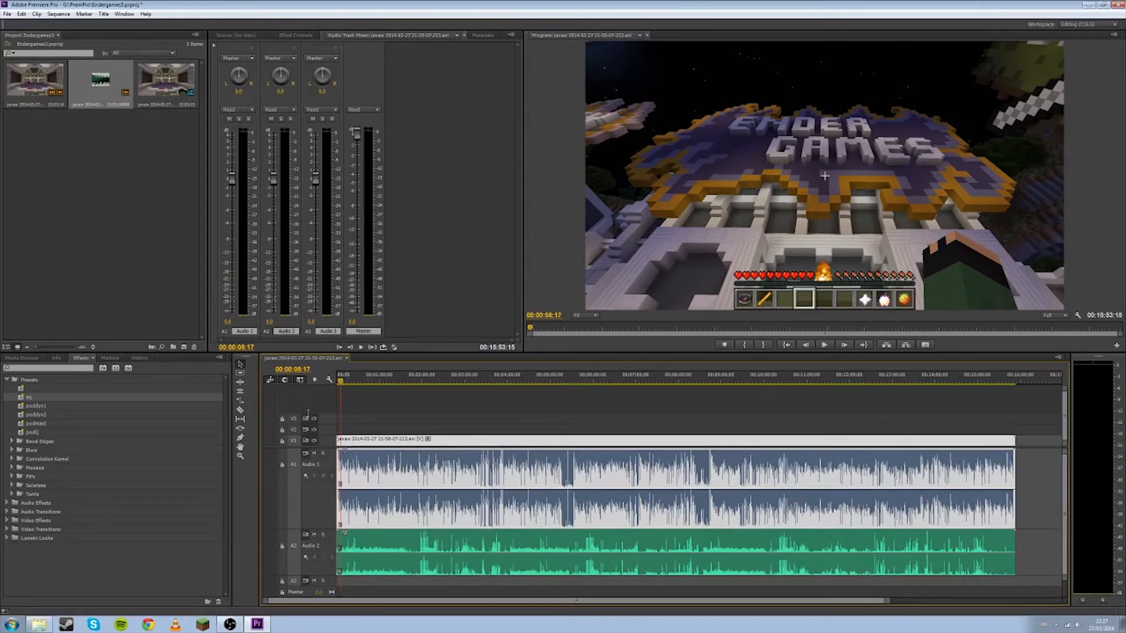
Reopen the EQ effect's custom setup on the AVI clip, close it, and remove the EQ effect from the clip.
{"action": "left_click", "coordinate": [230, 36]}
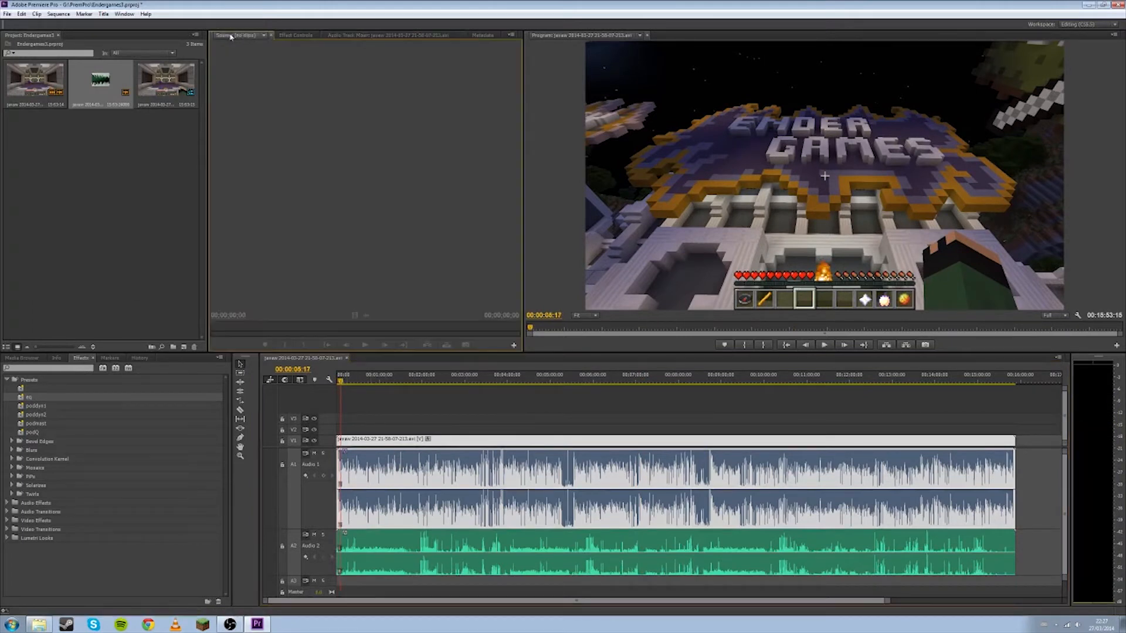
{"action": "left_click", "coordinate": [296, 36]}
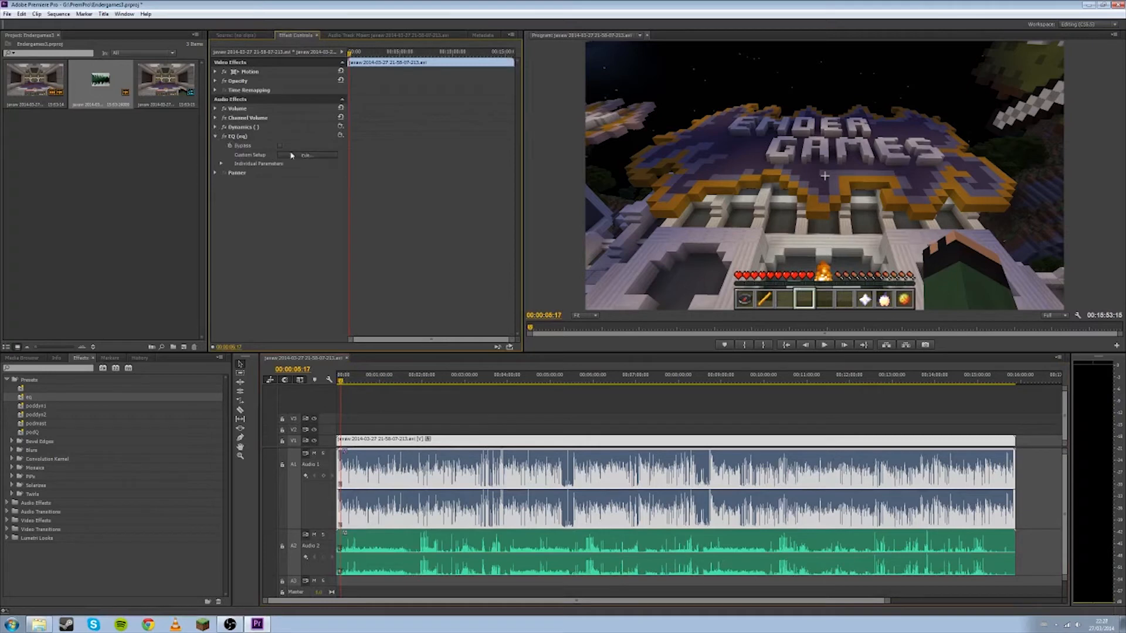
{"action": "left_click", "coordinate": [305, 155]}
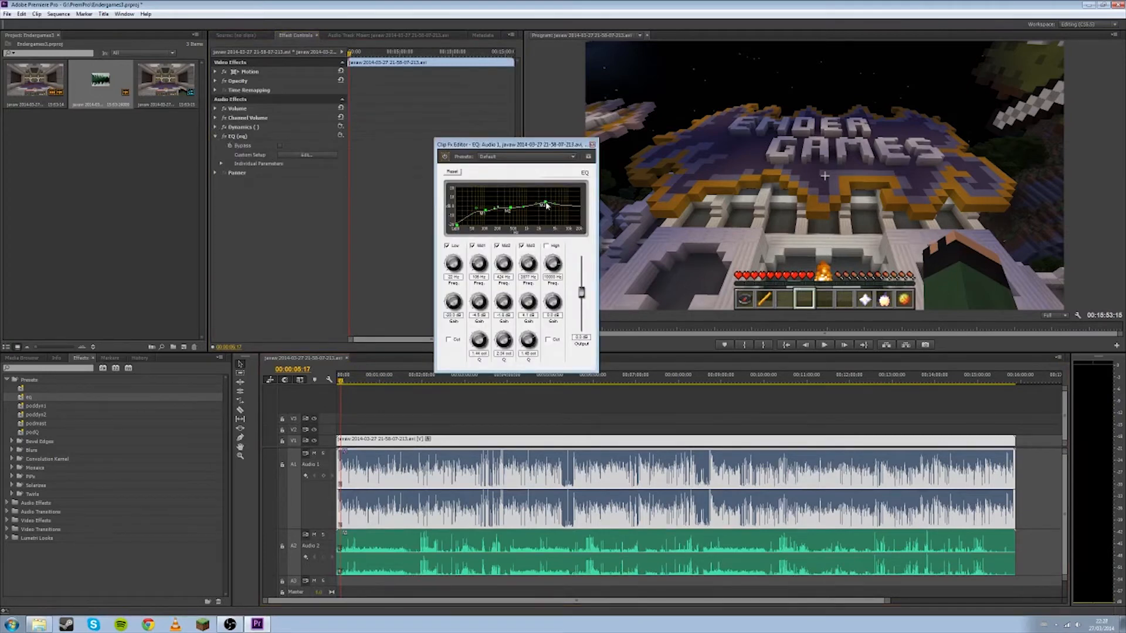
{"action": "left_click", "coordinate": [592, 145]}
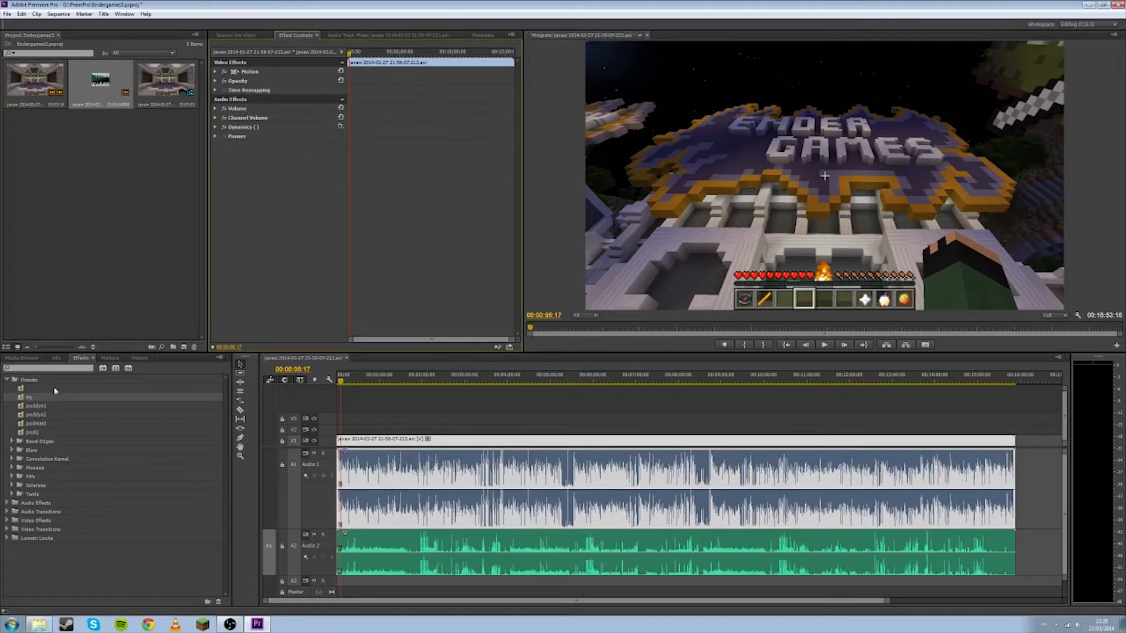
Apply the first preset to the Audio 1 clip and lower the Audio 2 track volume to about -16 dB while playing near 00:01:58.
{"action": "left_click_drag", "start_coordinate": [60, 390], "coordinate": [433, 487]}
{"action": "left_click", "coordinate": [360, 37]}
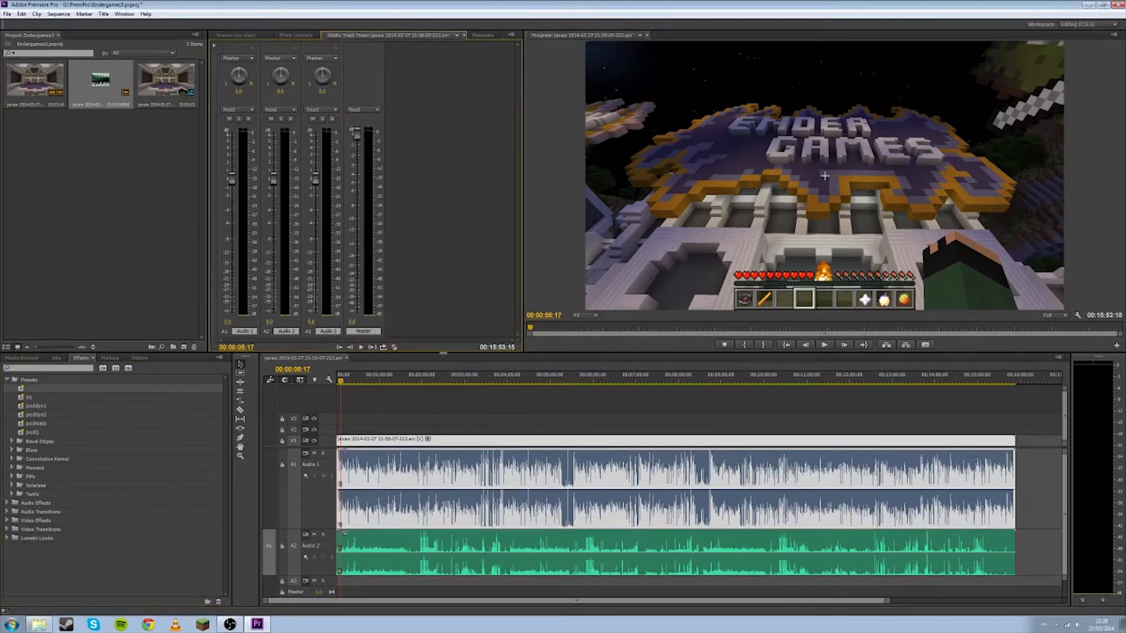
{"action": "left_click", "coordinate": [420, 381]}
{"action": "key", "text": "space"}
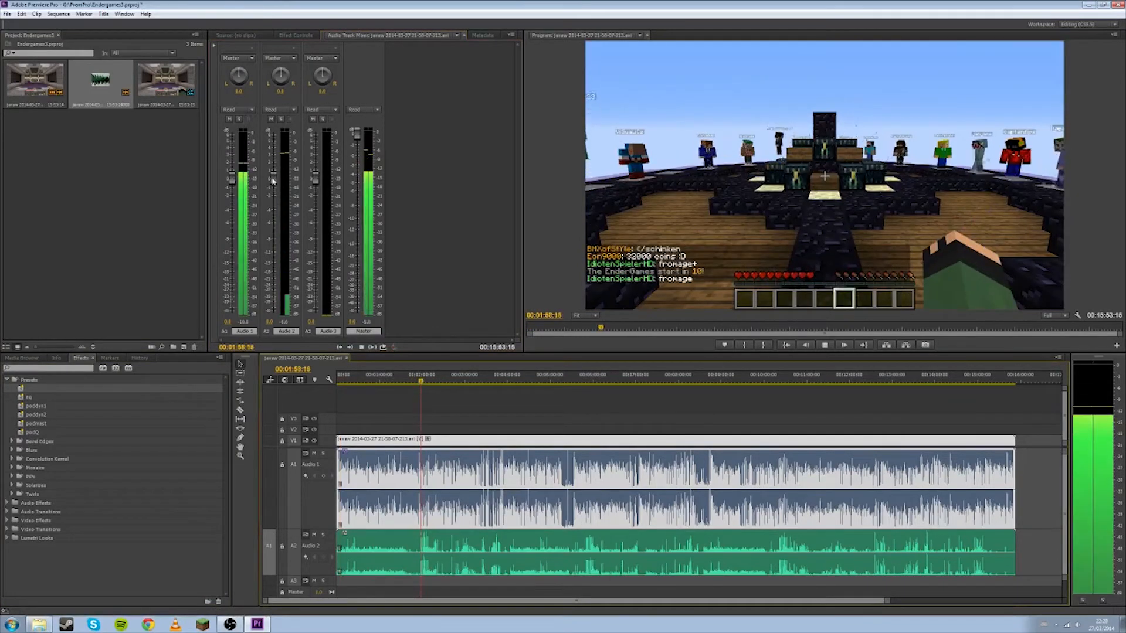
{"action": "left_click_drag", "start_coordinate": [274, 179], "coordinate": [274, 271]}
{"action": "key", "text": "space"}
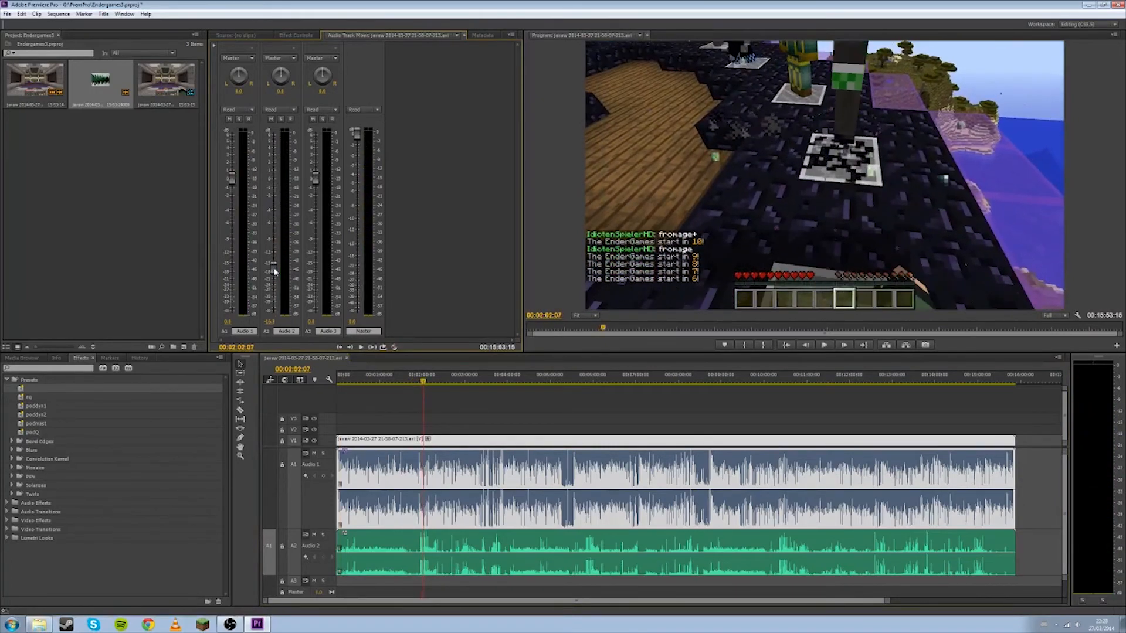
{"action": "left_click", "coordinate": [456, 398]}
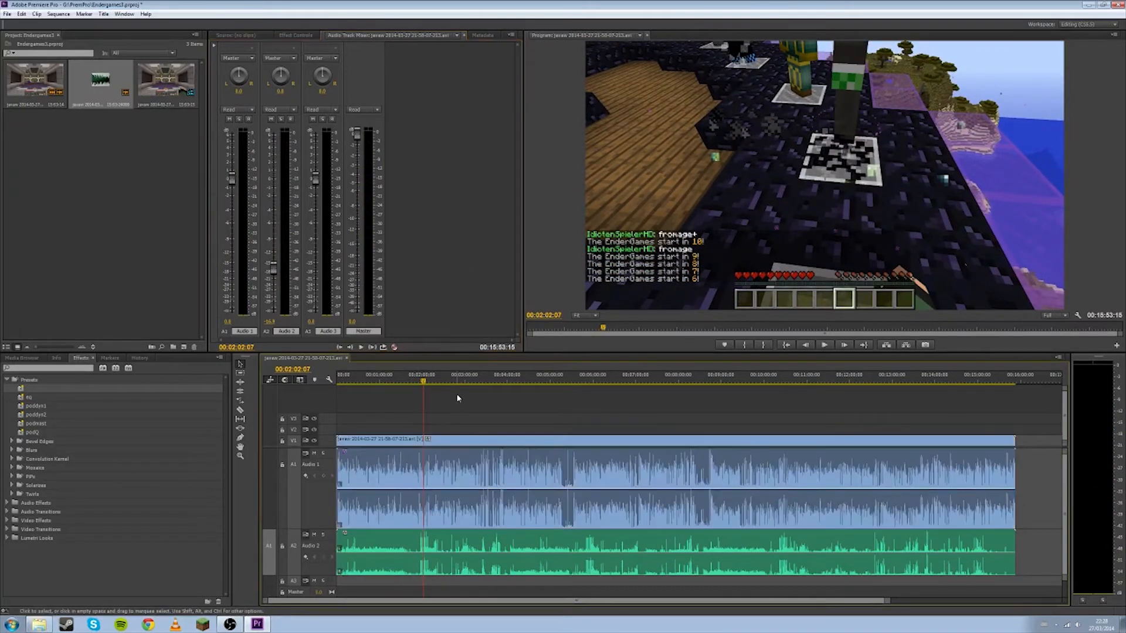
Play the opening to find where speech starts, and ripple-trim about 2 seconds off the start of the video and both audio clips.
{"action": "key", "text": "Home"}
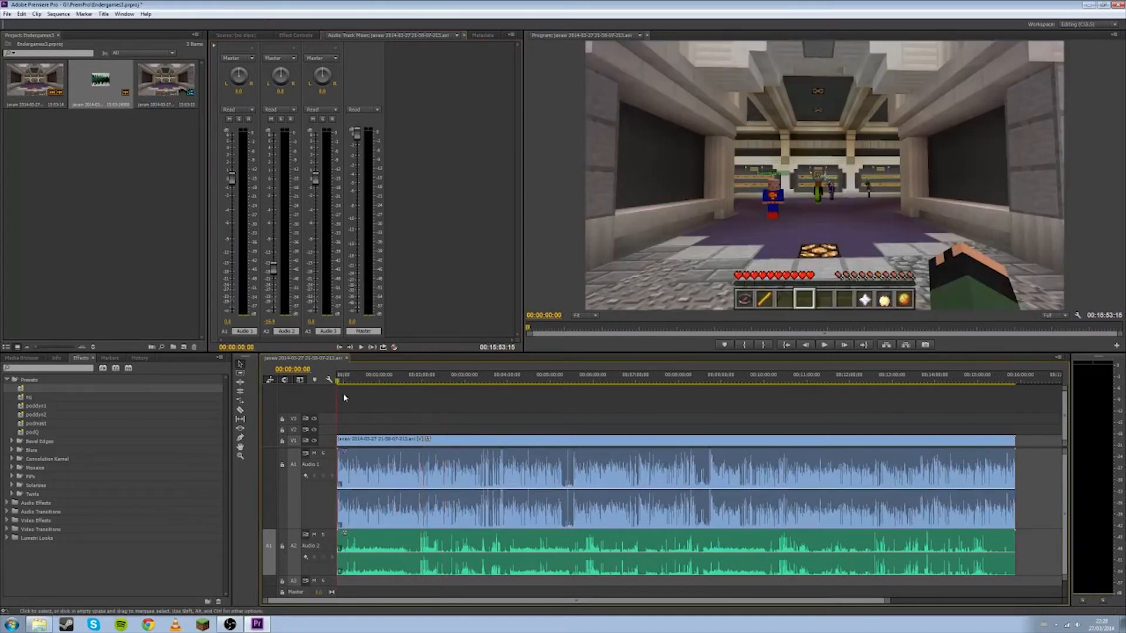
{"action": "scroll", "coordinate": [350, 424], "scroll_direction": "up", "scroll_amount": 4}
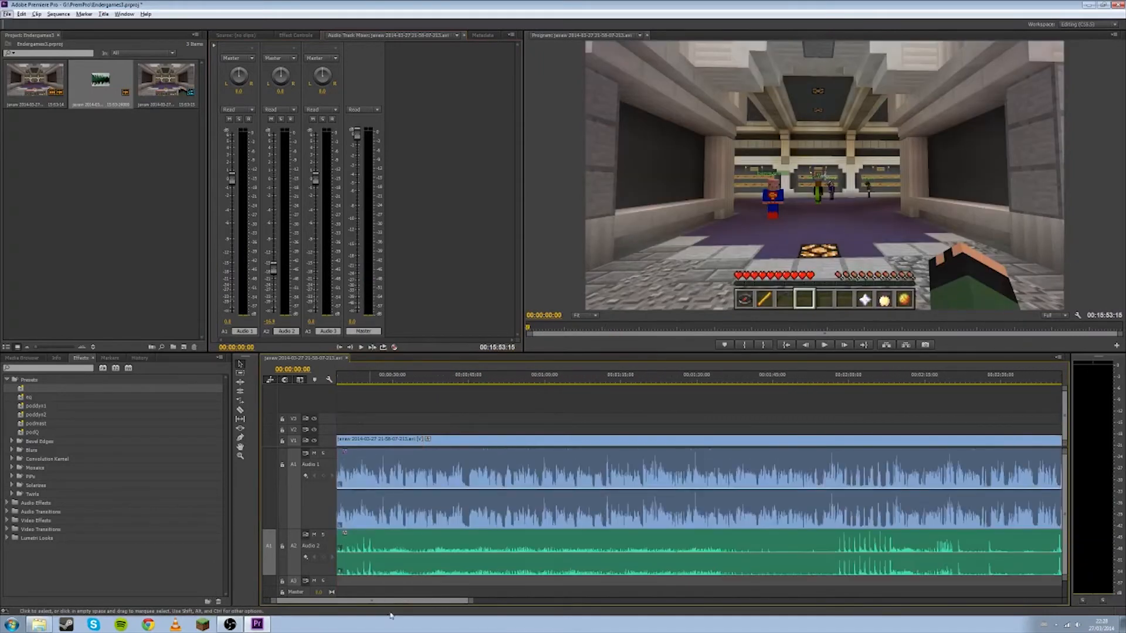
{"action": "left_click_drag", "start_coordinate": [390, 602], "coordinate": [387, 602]}
{"action": "scroll", "coordinate": [352, 407], "scroll_direction": "up", "scroll_amount": 2}
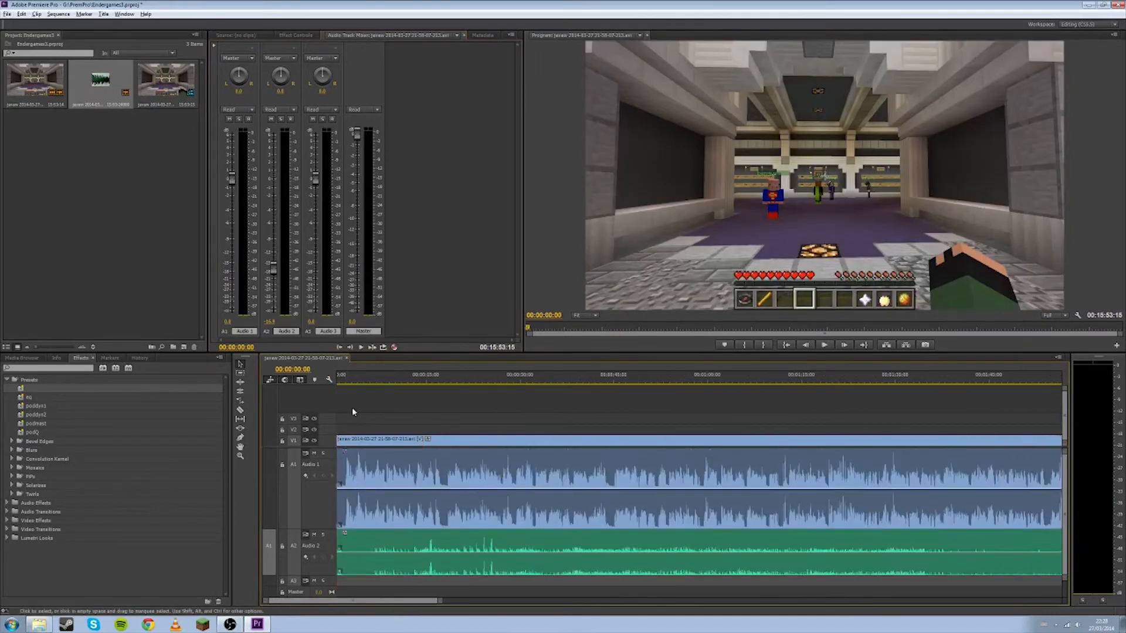
{"action": "key", "text": "space"}
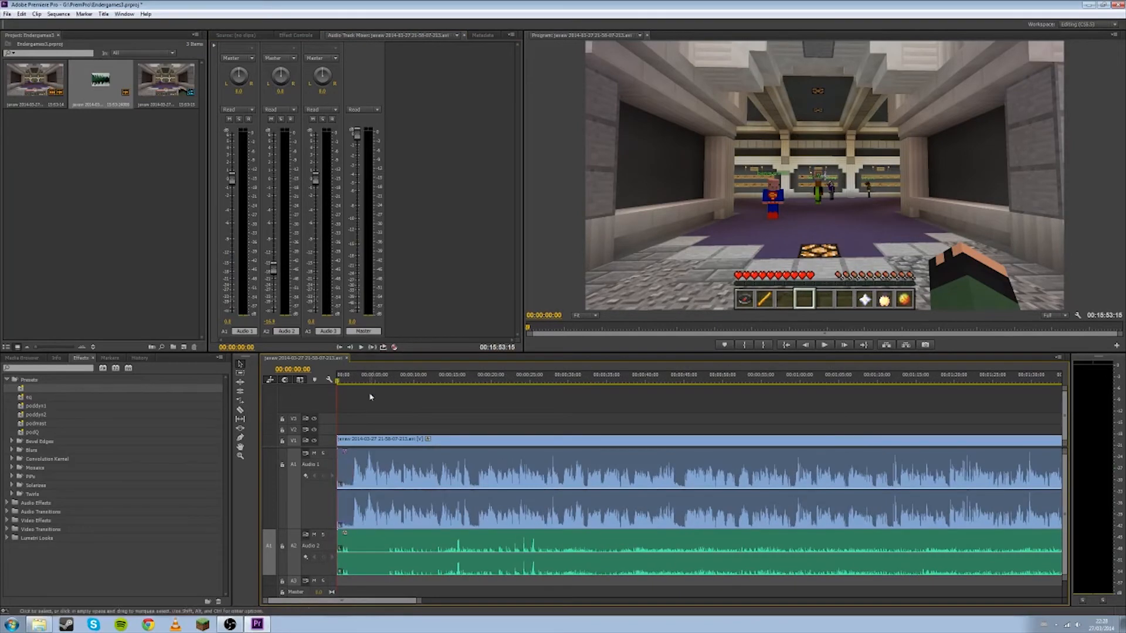
{"action": "left_click_drag", "start_coordinate": [343, 375], "coordinate": [252, 367]}
{"action": "key", "text": "space"}
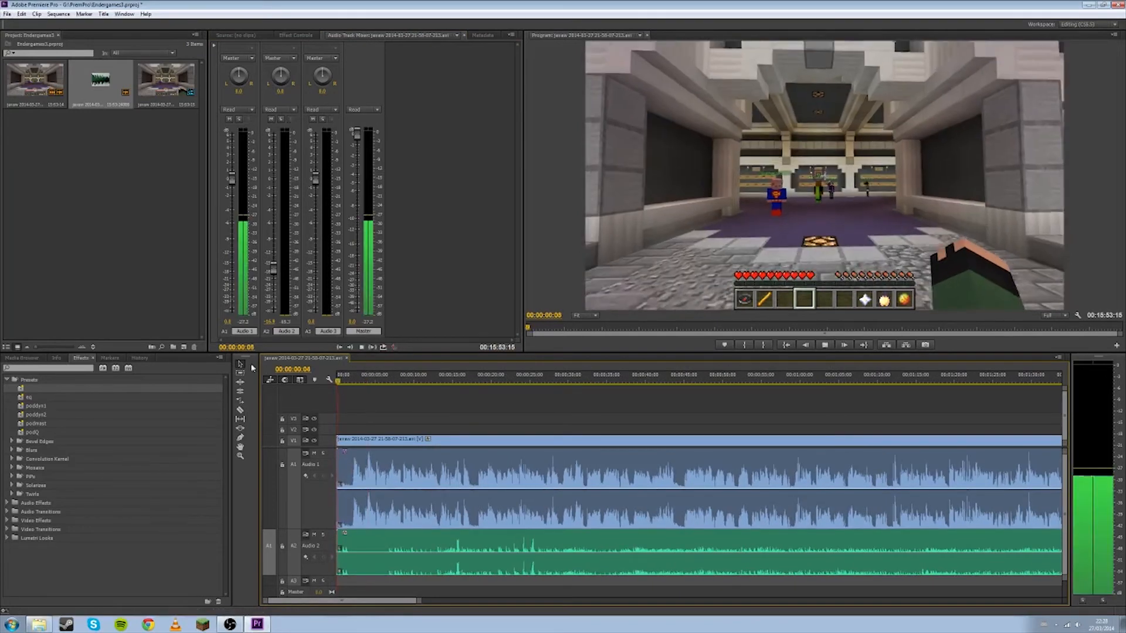
{"action": "key", "text": "space"}
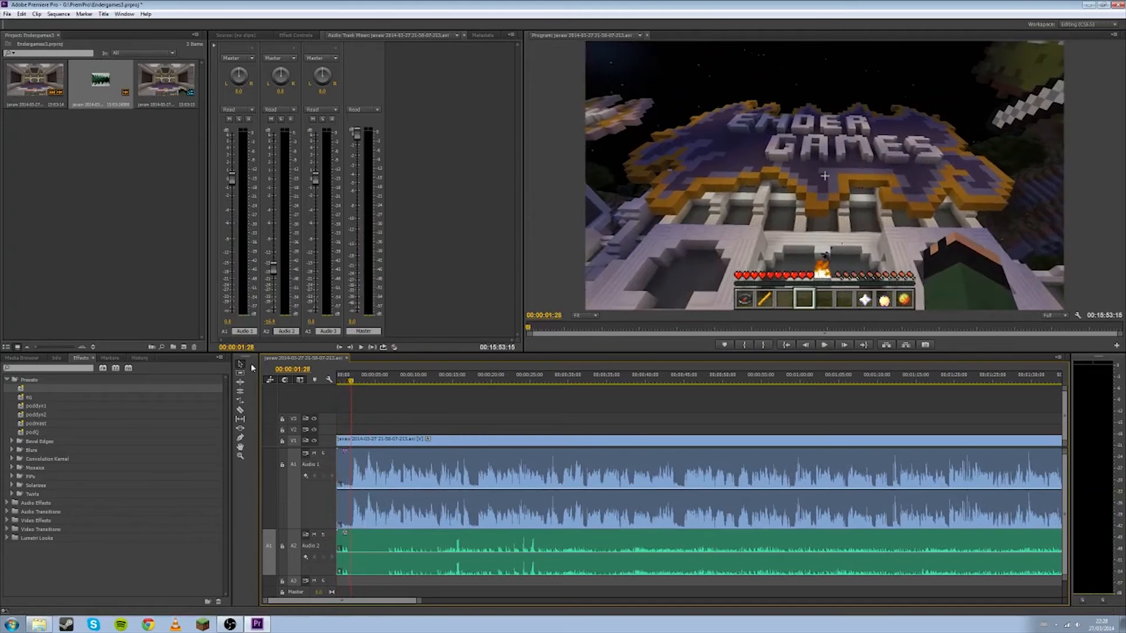
{"action": "left_click_drag", "start_coordinate": [380, 414], "coordinate": [383, 528]}
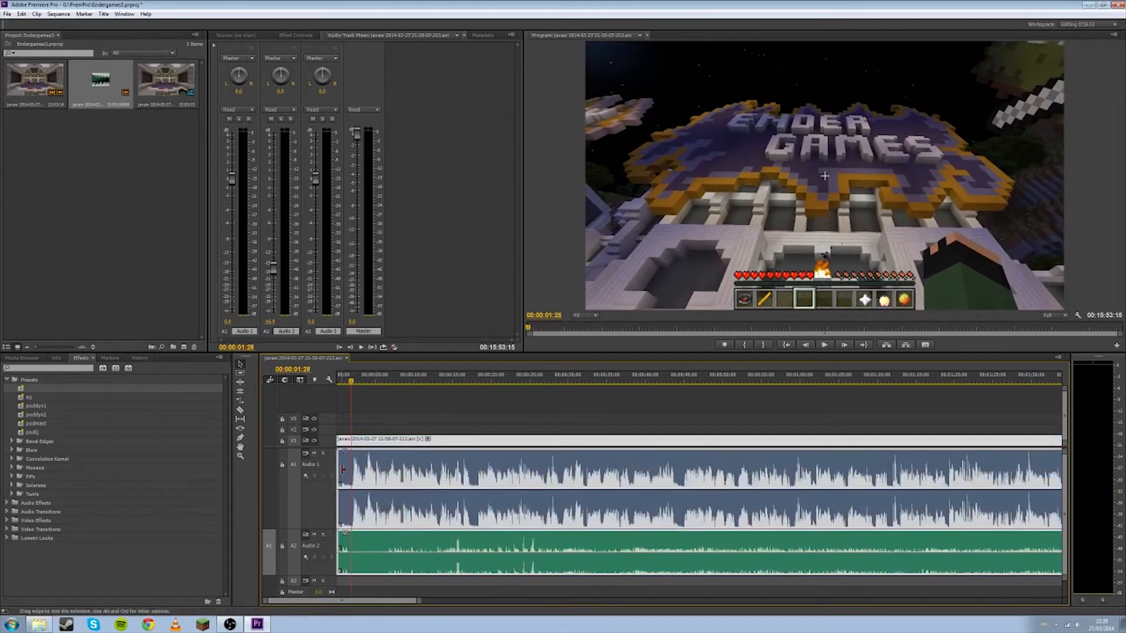
{"action": "left_click_drag", "start_coordinate": [341, 465], "coordinate": [354, 467]}
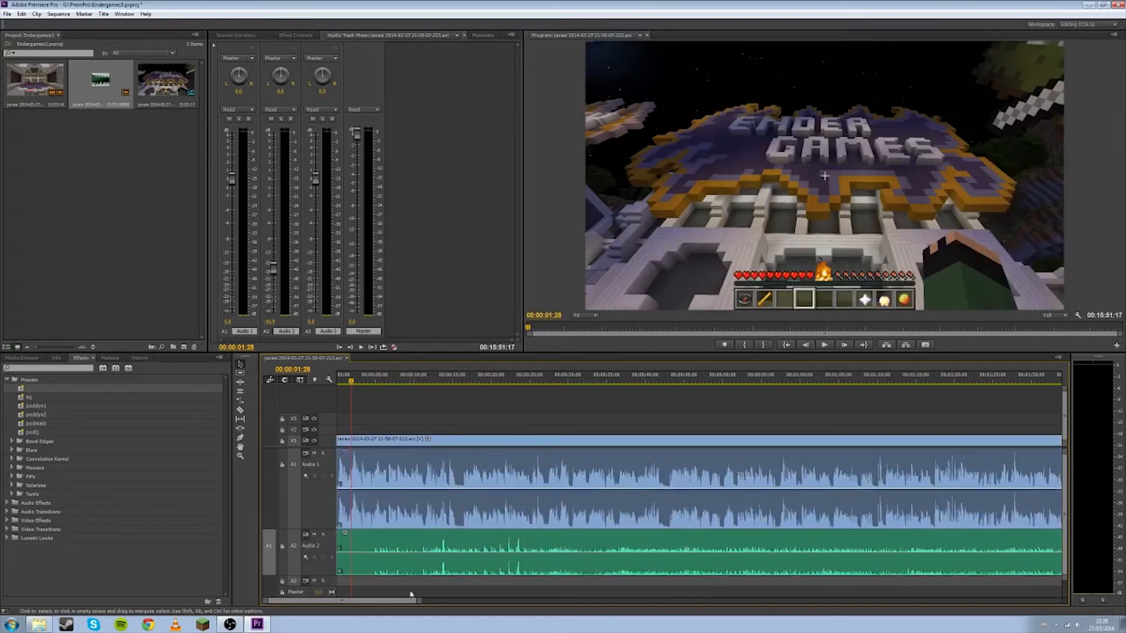
Split the video and audio clips at 00:05:14:15 and just before 00:05:31, around the quiet stretch.
{"action": "left_click_drag", "start_coordinate": [411, 601], "coordinate": [527, 601]}
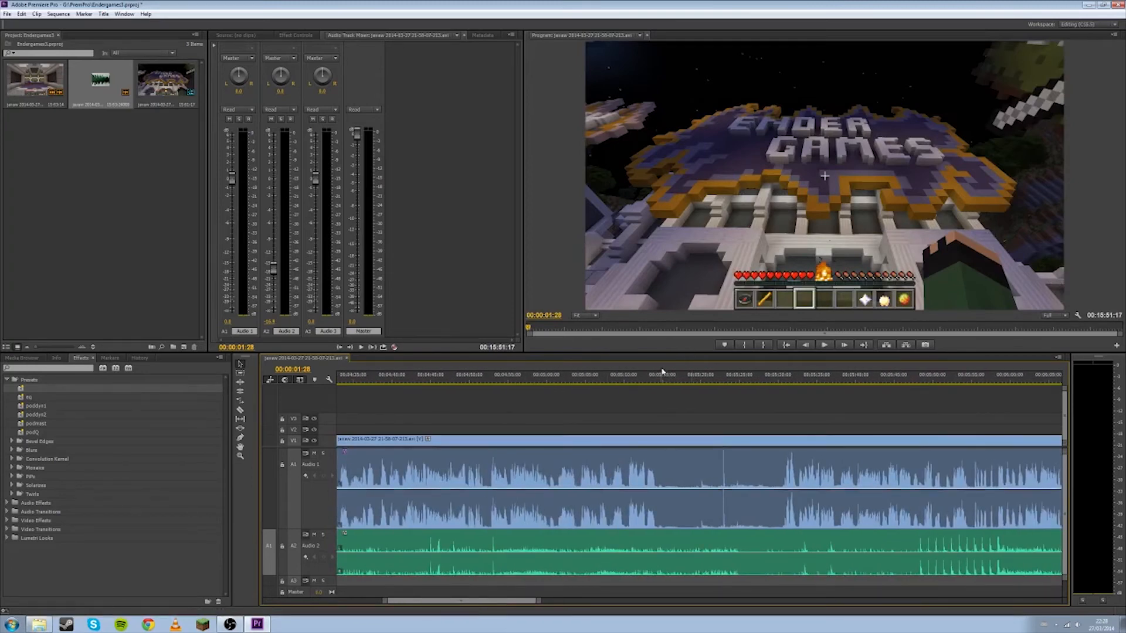
{"action": "left_click", "coordinate": [646, 375]}
{"action": "key", "text": "space"}
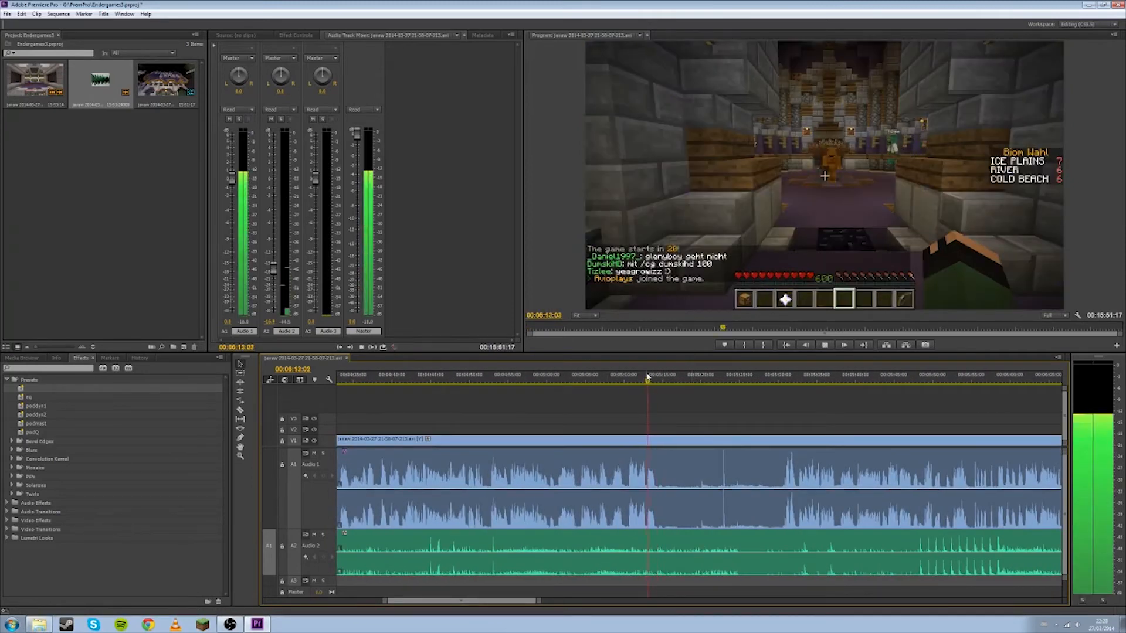
{"action": "key", "text": "space"}
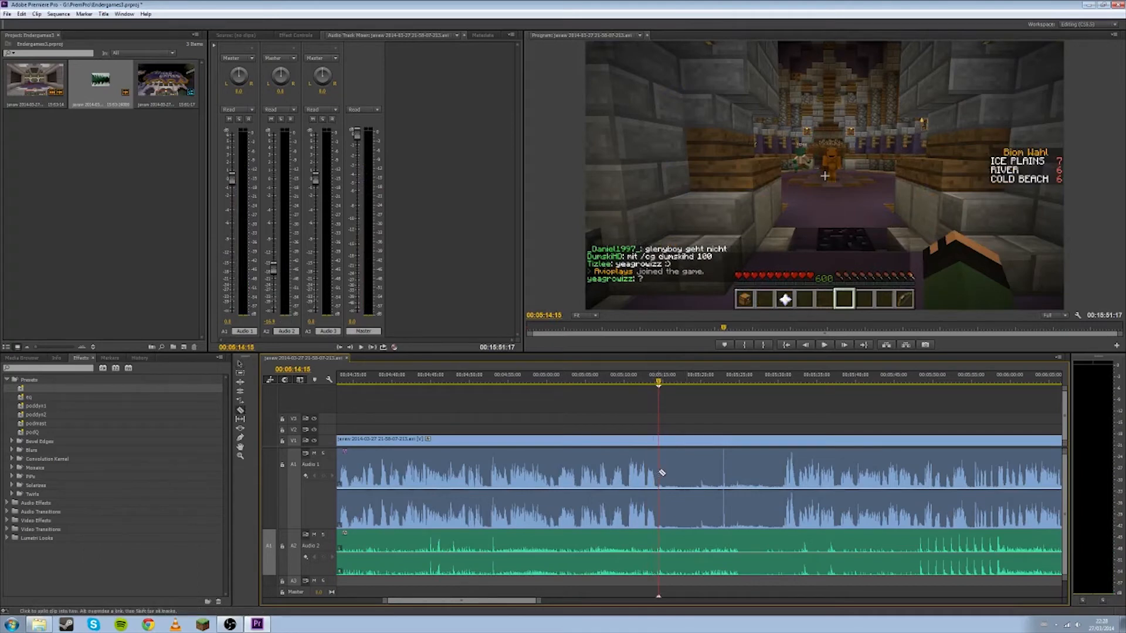
{"action": "left_click", "coordinate": [662, 473]}
{"action": "left_click_drag", "start_coordinate": [769, 378], "coordinate": [784, 382]}
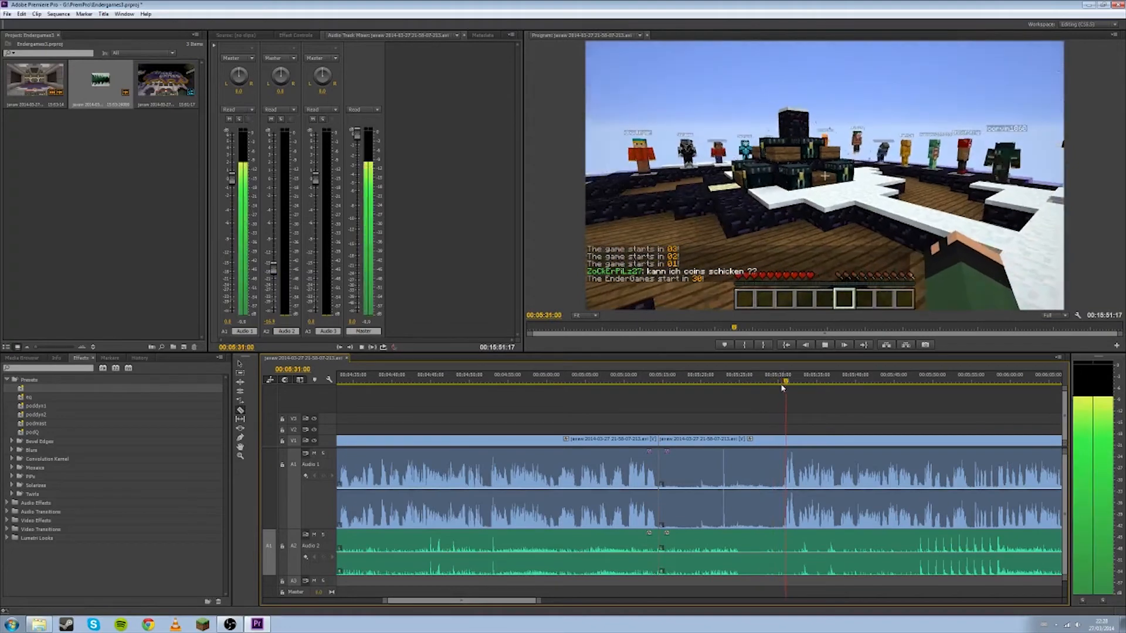
{"action": "key", "text": "space"}
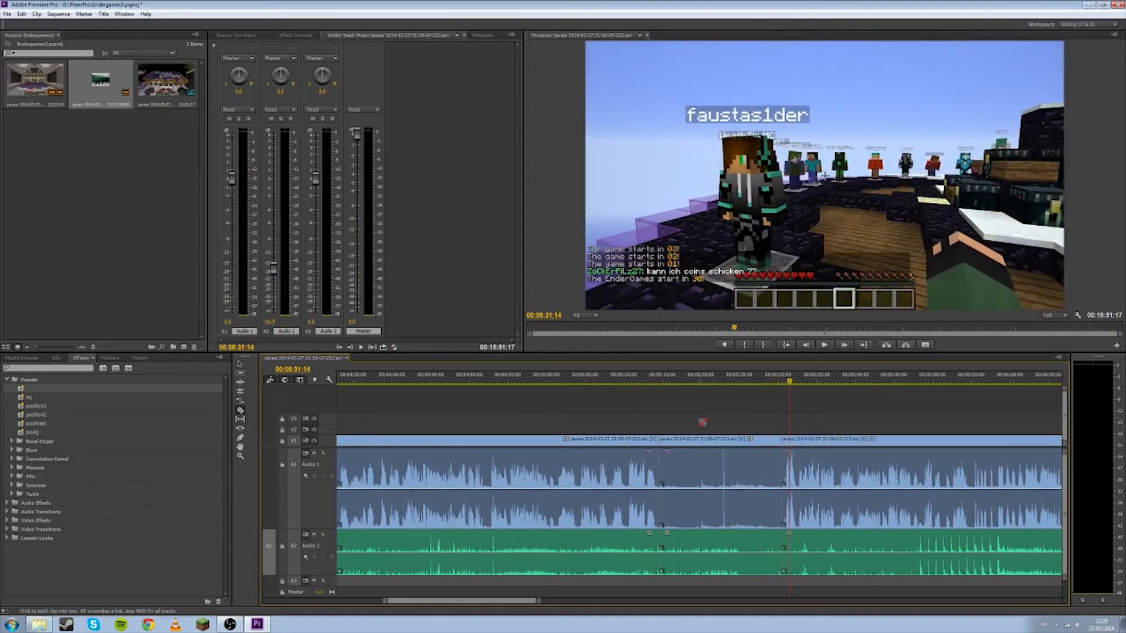
Delete the quiet section after 00:05:14:15 from all tracks and move the following clips back against the first part.
{"action": "left_click_drag", "start_coordinate": [697, 407], "coordinate": [750, 579]}
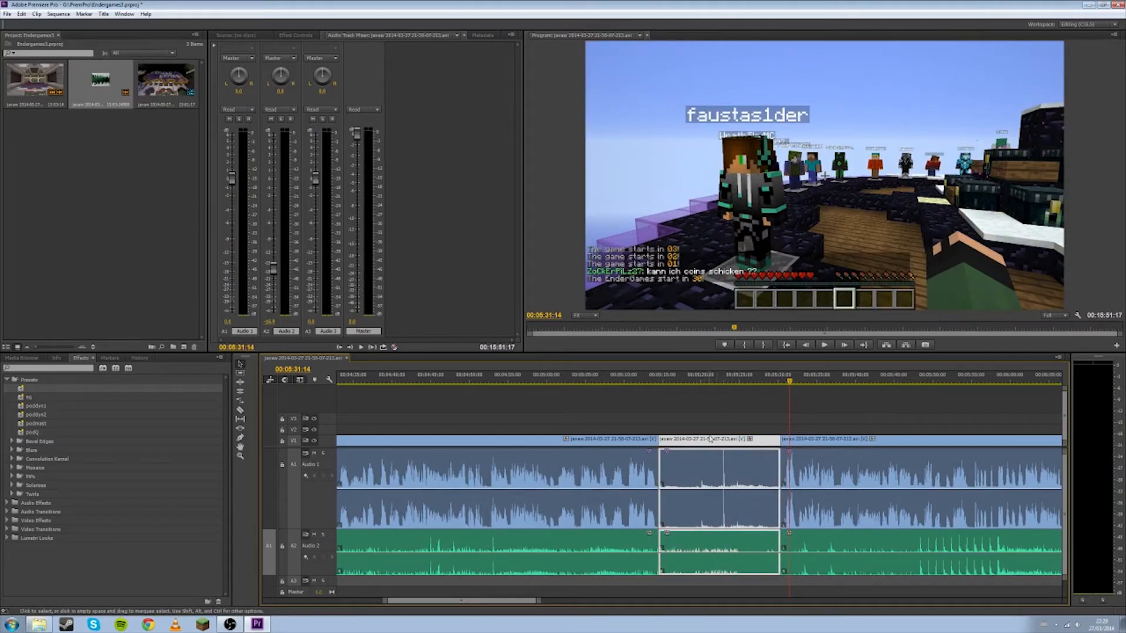
{"action": "key", "text": "Delete"}
{"action": "left_click", "coordinate": [812, 504]}
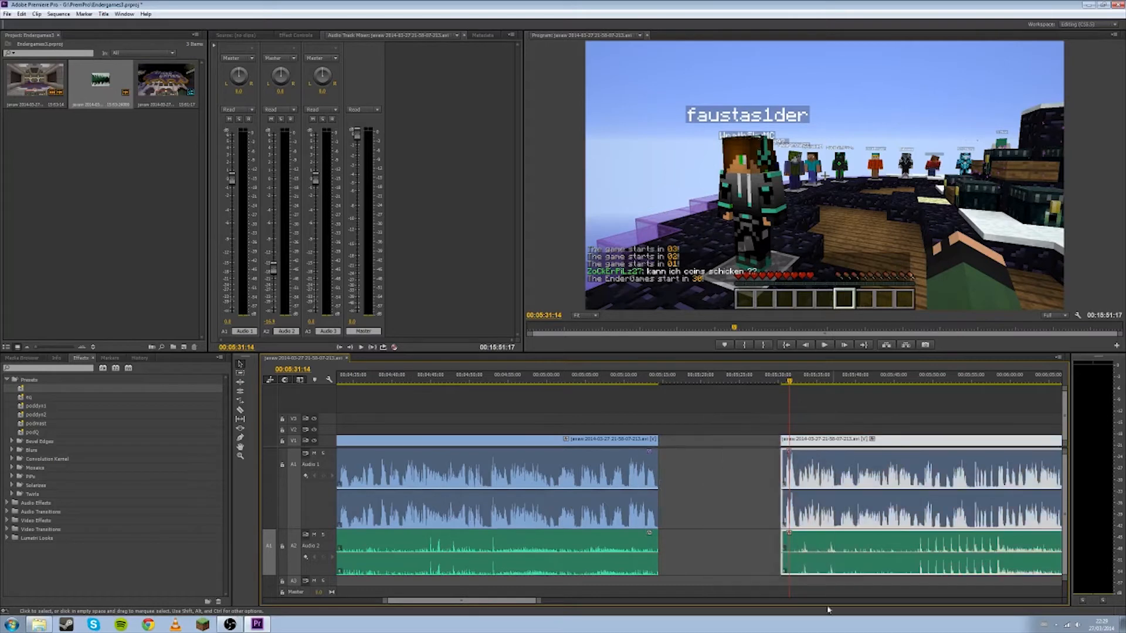
{"action": "left_click_drag", "start_coordinate": [835, 446], "coordinate": [716, 455]}
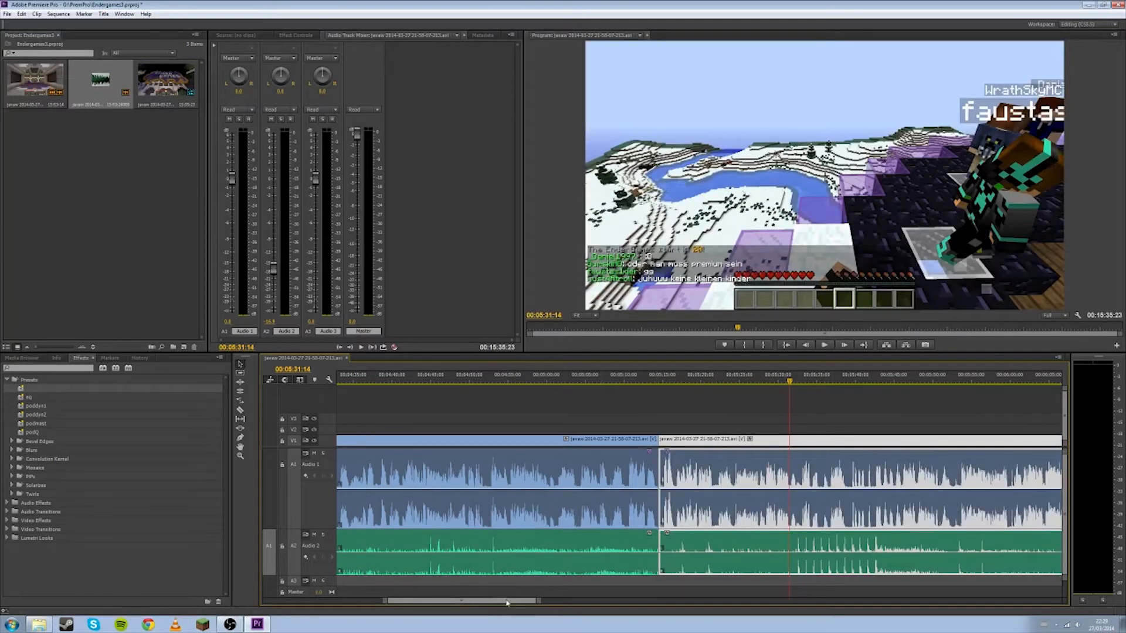
Play the quiet stretch after 00:08:07 to locate its start, and split the video and audio clips at 00:08:10:04.
{"action": "left_click_drag", "start_coordinate": [492, 601], "coordinate": [598, 610]}
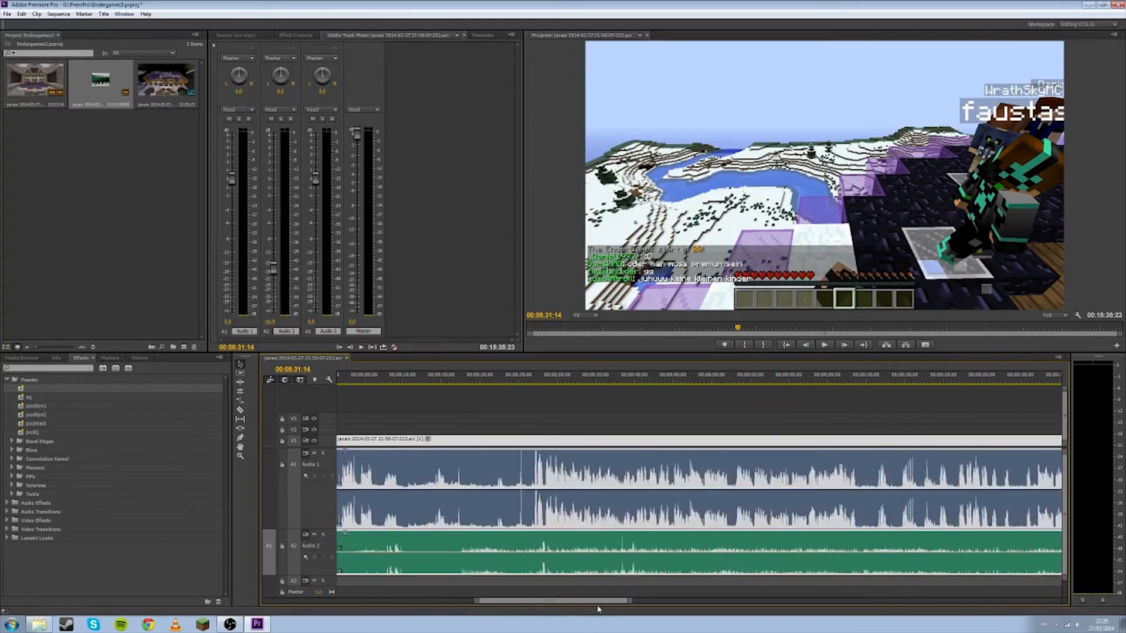
{"action": "left_click", "coordinate": [414, 375]}
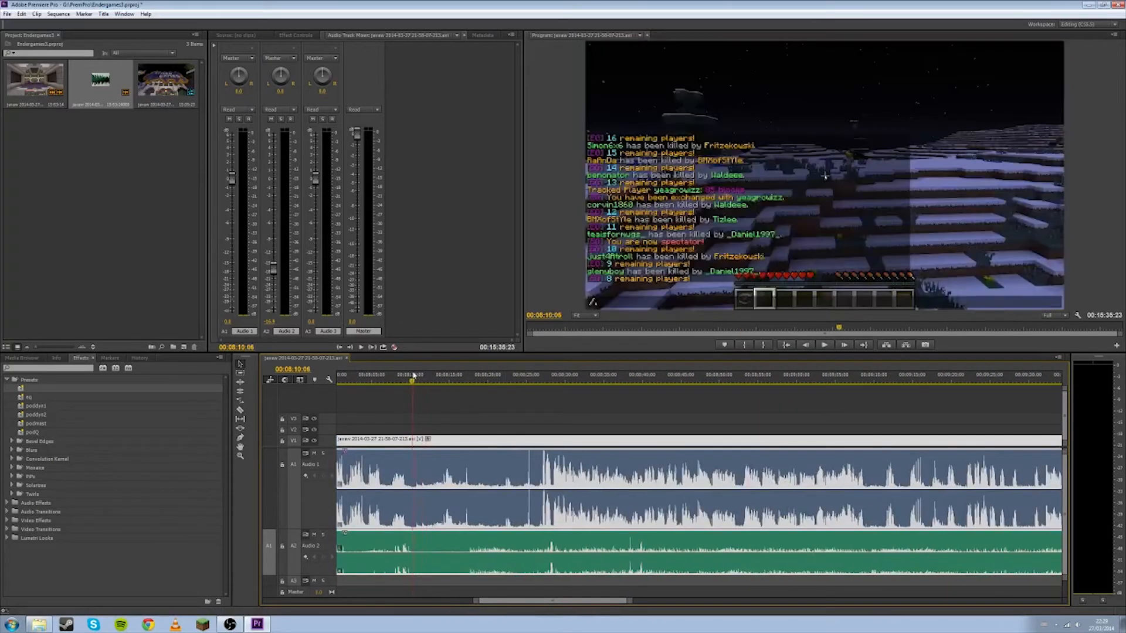
{"action": "key", "text": "space"}
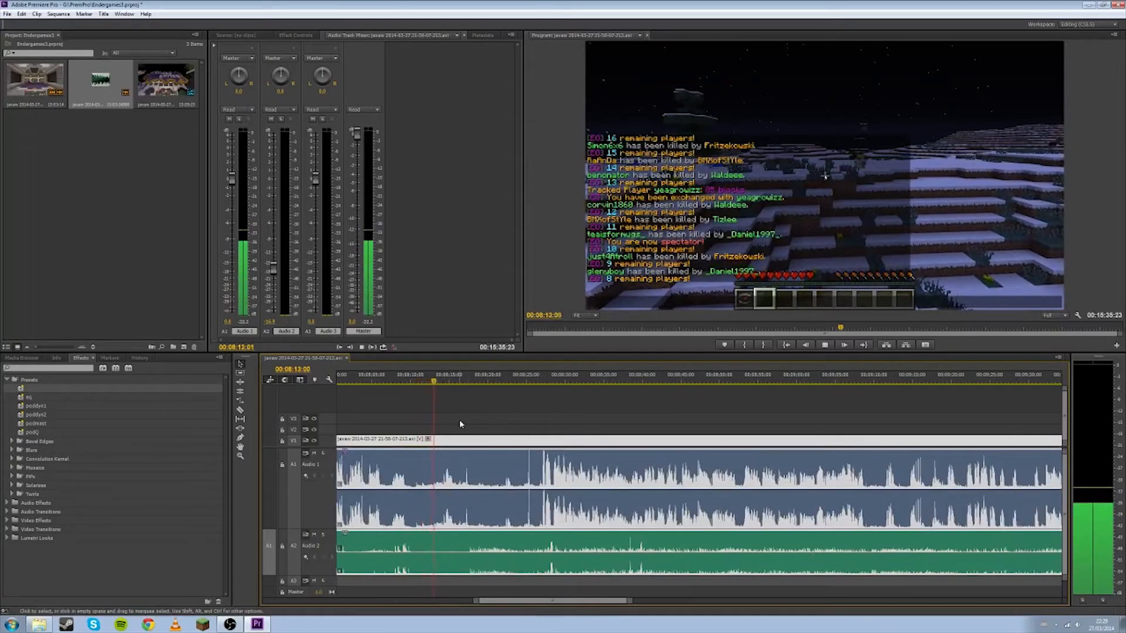
{"action": "key", "text": "space"}
{"action": "left_click", "coordinate": [391, 379]}
{"action": "key", "text": "space"}
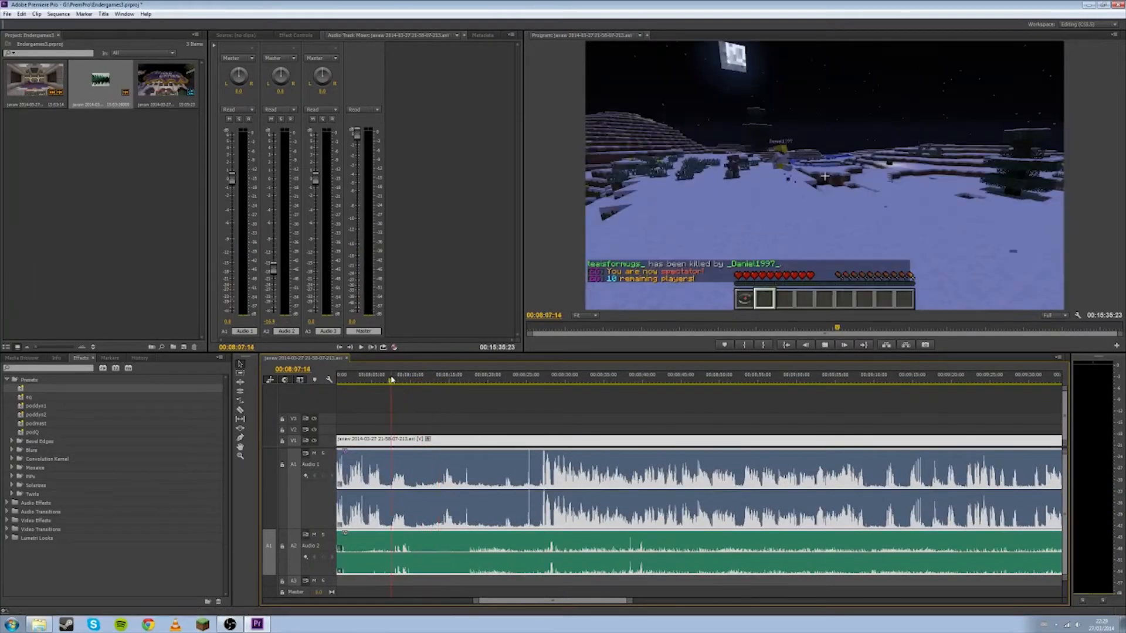
{"action": "key", "text": "space"}
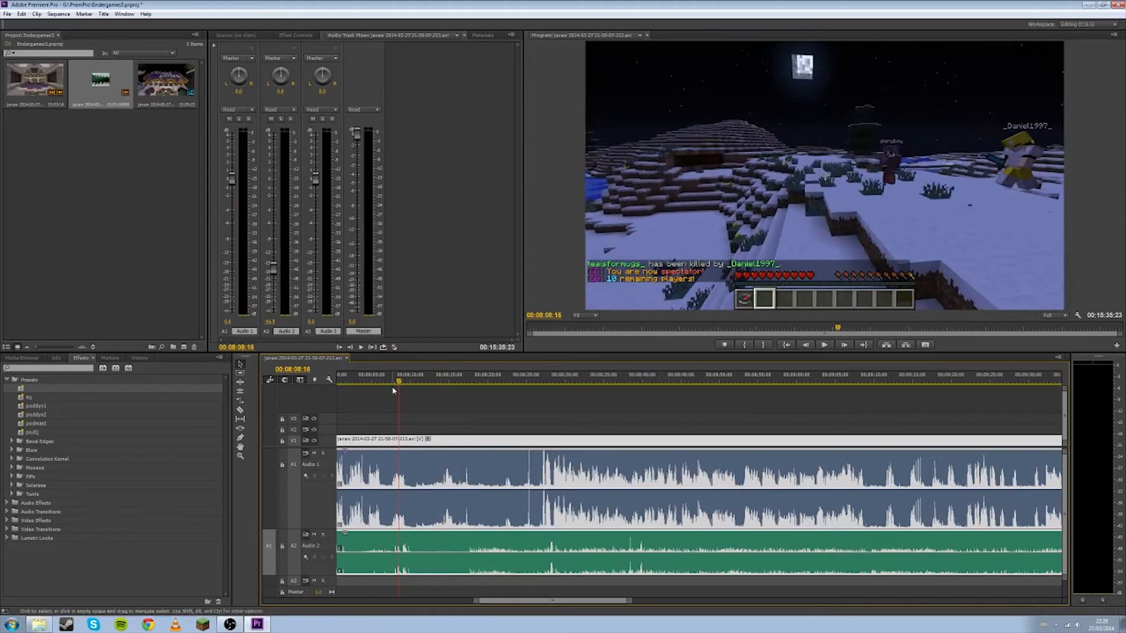
{"action": "left_click", "coordinate": [410, 375]}
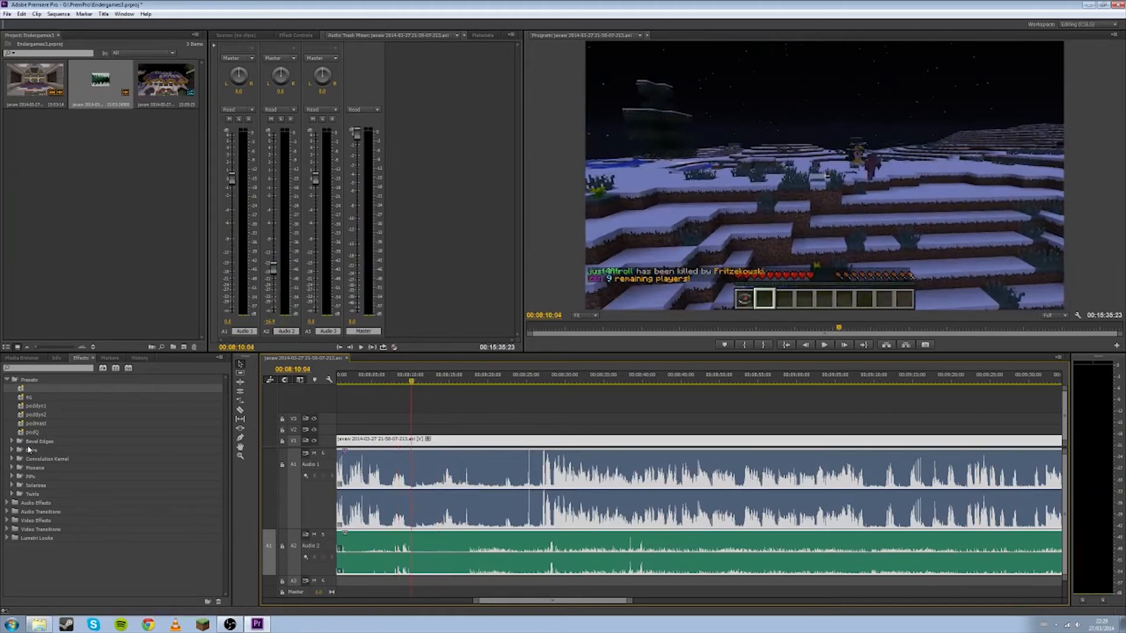
{"action": "left_click", "coordinate": [414, 472]}
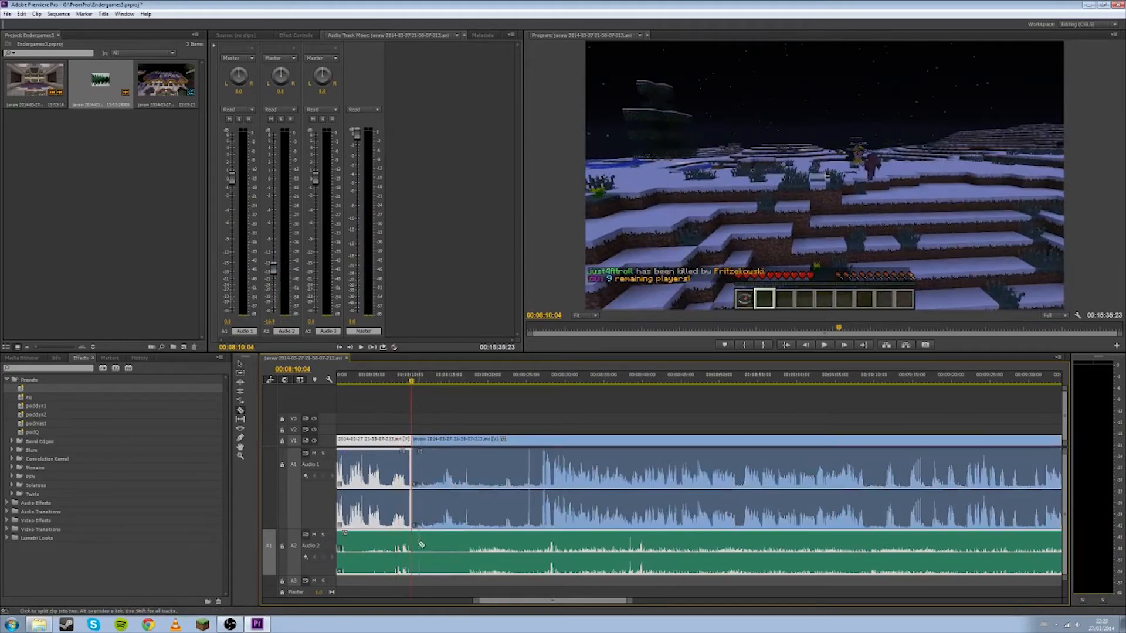
{"action": "left_click", "coordinate": [417, 551]}
Play through to the end of the quiet stretch and split the video and audio clips at 00:08:26:16.
{"action": "left_click", "coordinate": [529, 382]}
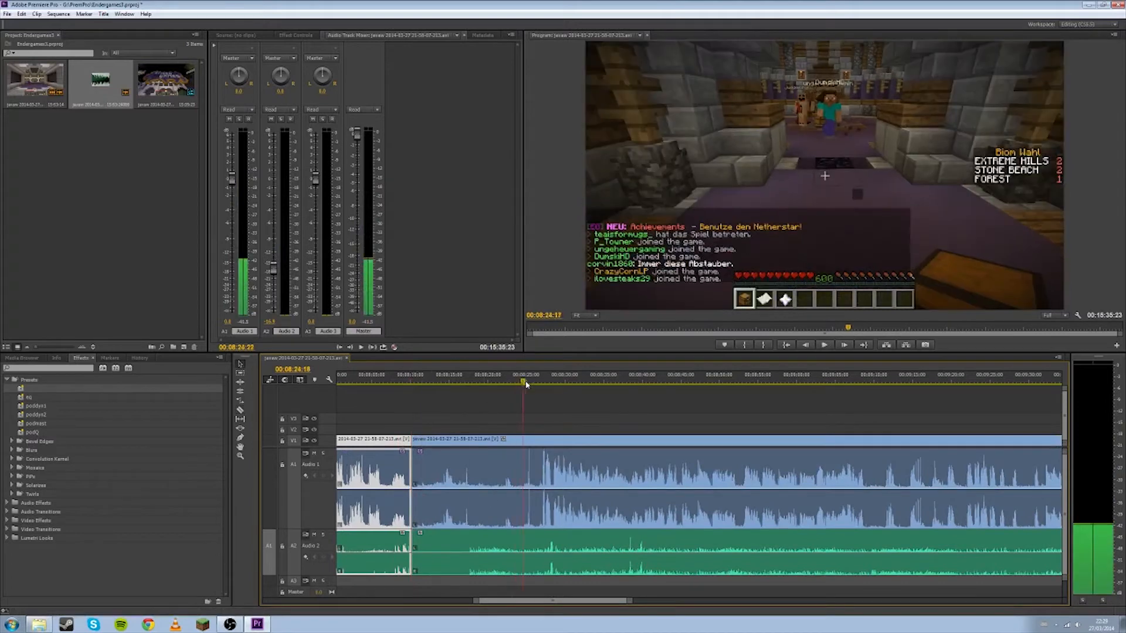
{"action": "mouse_move", "coordinate": [531, 384]}
{"action": "left_mouse_down"}
{"action": "mouse_move", "coordinate": [520, 384]}
{"action": "mouse_move", "coordinate": [529, 390]}
{"action": "left_mouse_up"}
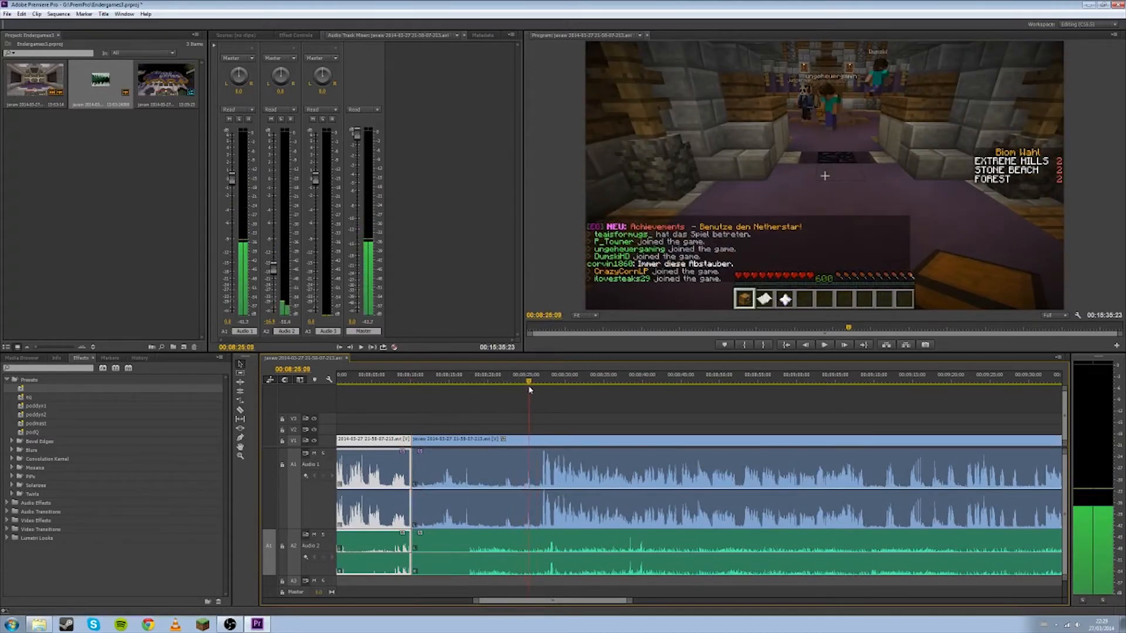
{"action": "key", "text": "space"}
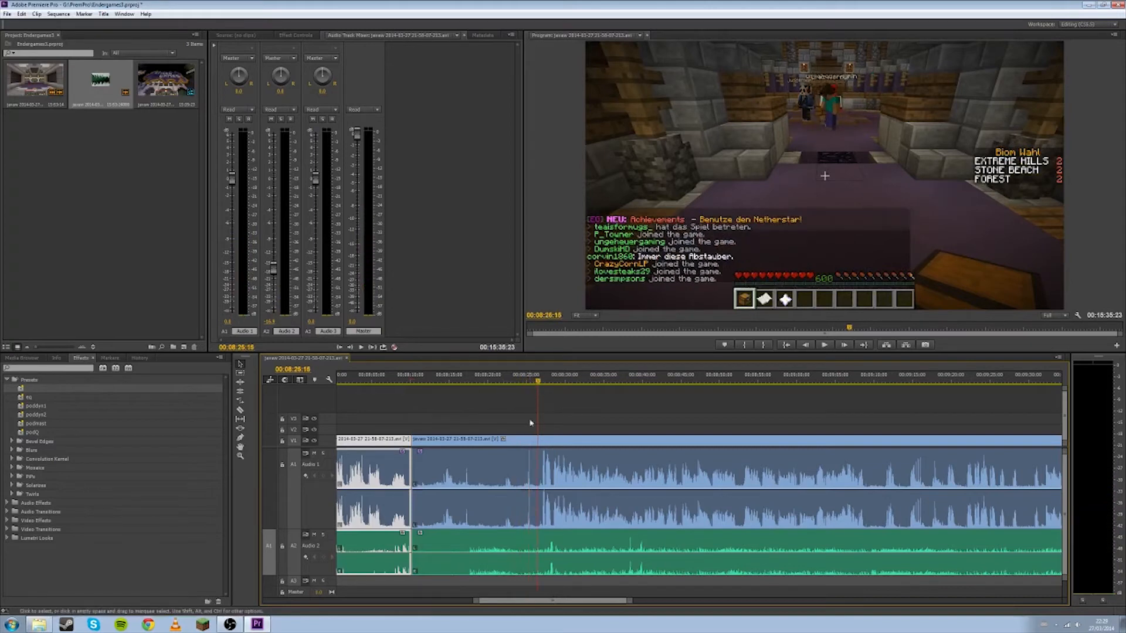
{"action": "key", "text": "c"}
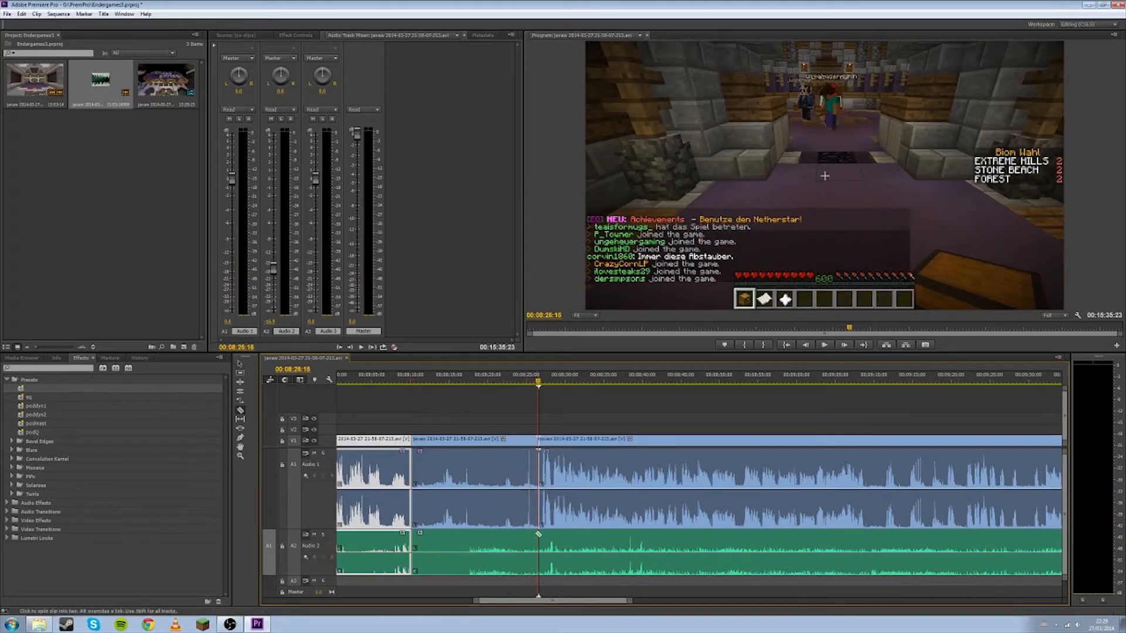
Remove the section between 00:08:10:04 and 00:08:26:16 from all tracks and close the gap with the remaining clips.
{"action": "left_click", "coordinate": [494, 460]}
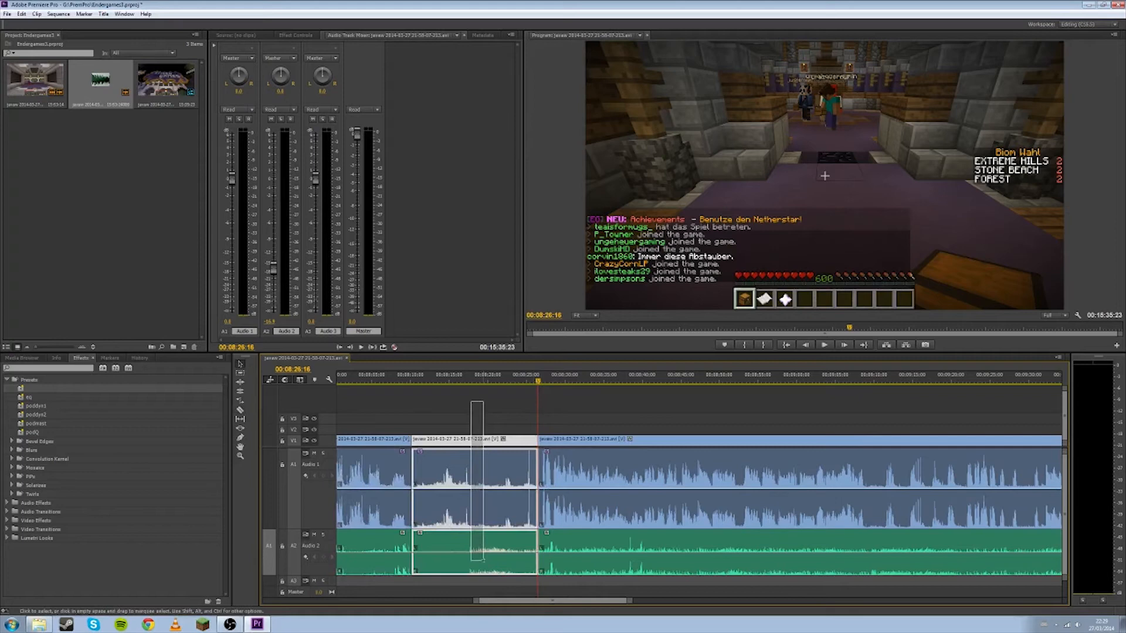
{"action": "key", "text": "Delete"}
{"action": "left_click_drag", "start_coordinate": [600, 455], "coordinate": [452, 446]}
{"action": "key", "text": "ctrl+z"}
{"action": "left_click", "coordinate": [593, 440]}
Play across the first cut near 00:05:14 to check how the two clips join.
{"action": "left_click_drag", "start_coordinate": [542, 604], "coordinate": [325, 624]}
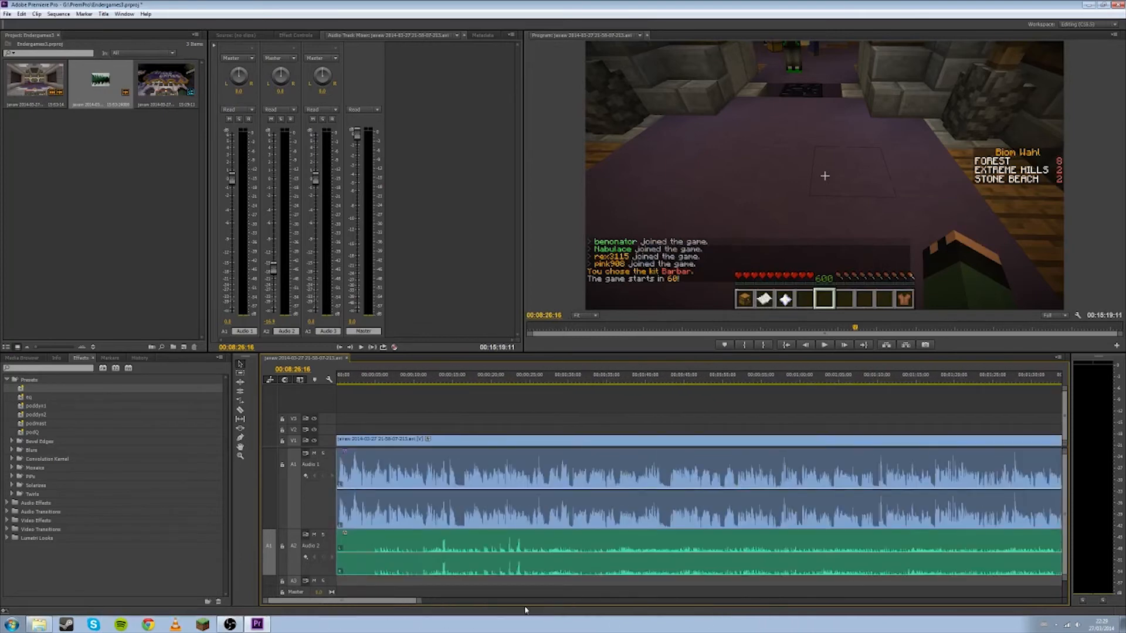
{"action": "left_click_drag", "start_coordinate": [418, 601], "coordinate": [956, 601]}
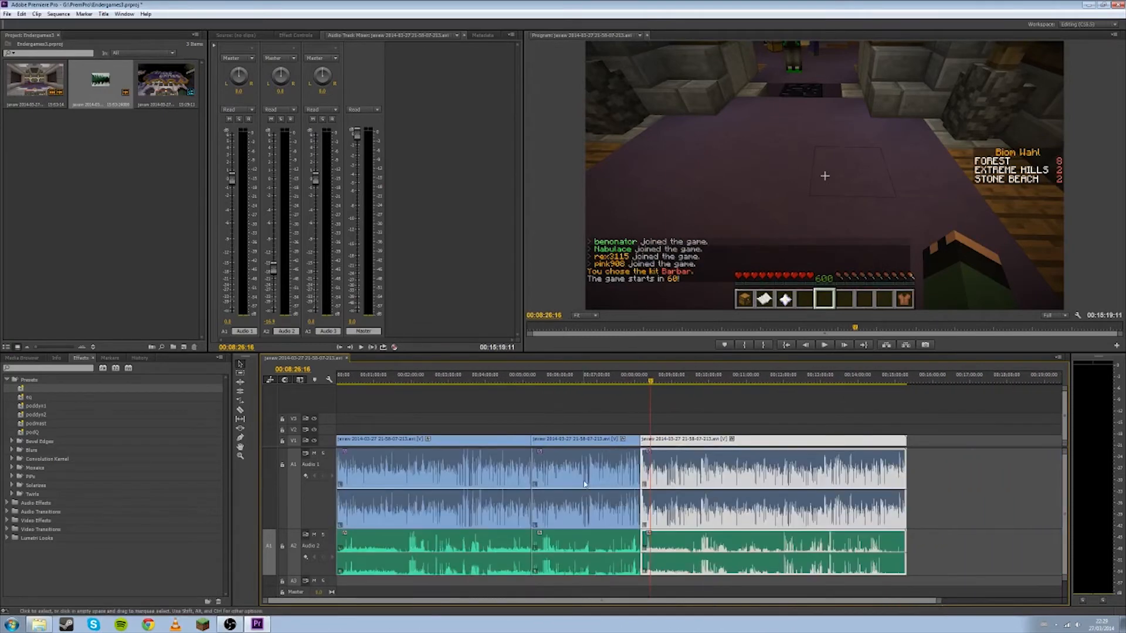
{"action": "left_click", "coordinate": [529, 375]}
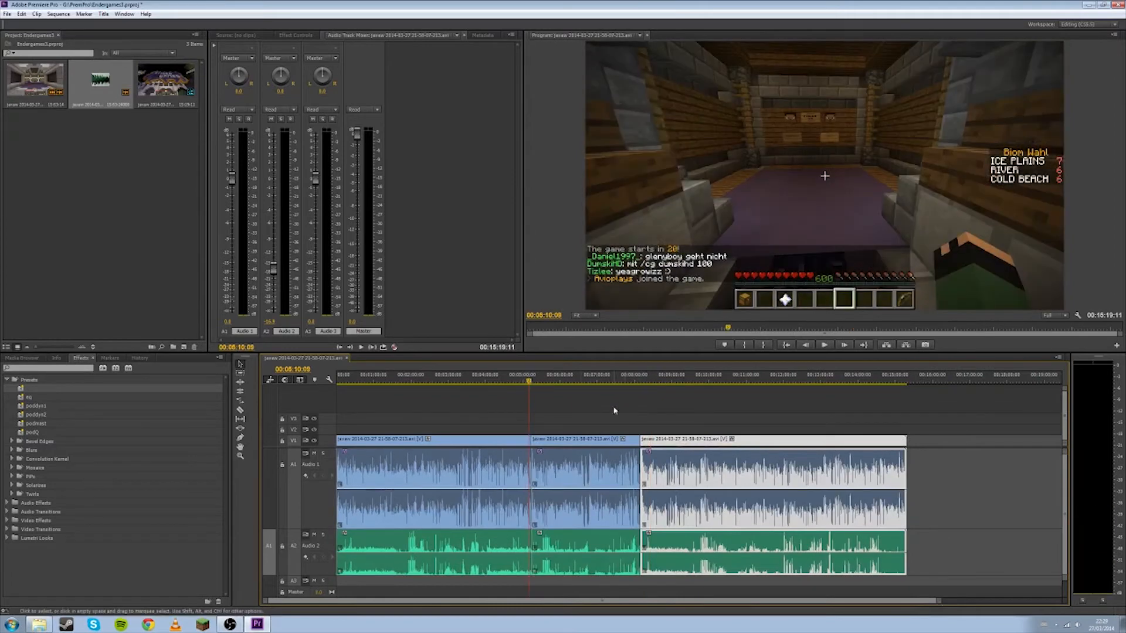
{"action": "scroll", "coordinate": [515, 425], "scroll_direction": "up", "scroll_amount": 10}
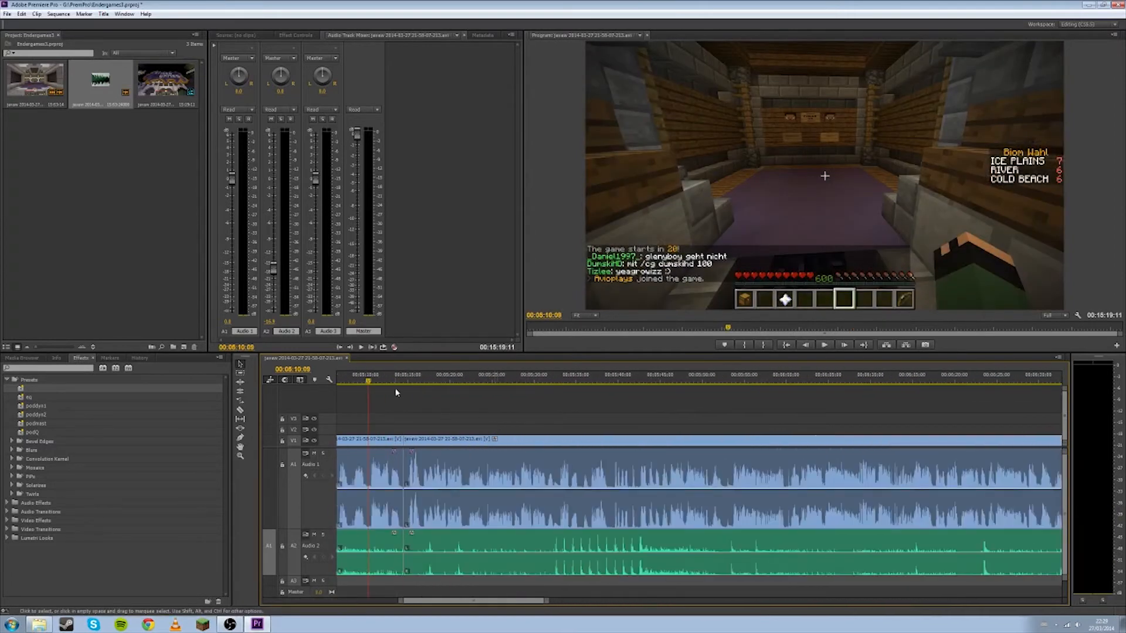
{"action": "left_click_drag", "start_coordinate": [396, 378], "coordinate": [392, 380]}
{"action": "key", "text": "space"}
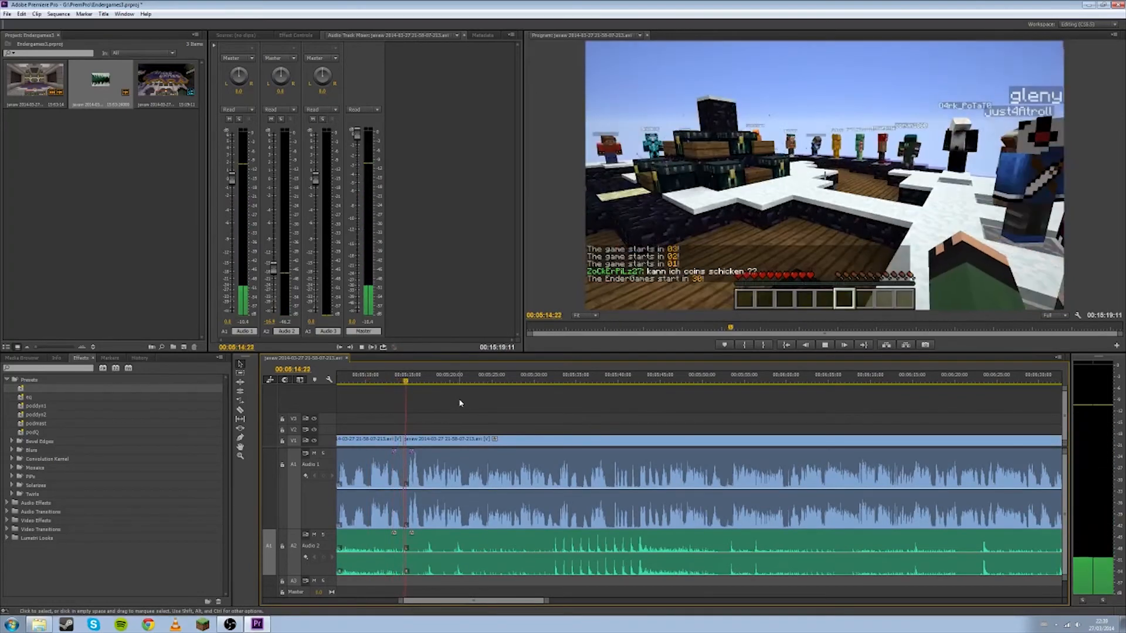
{"action": "key", "text": "space"}
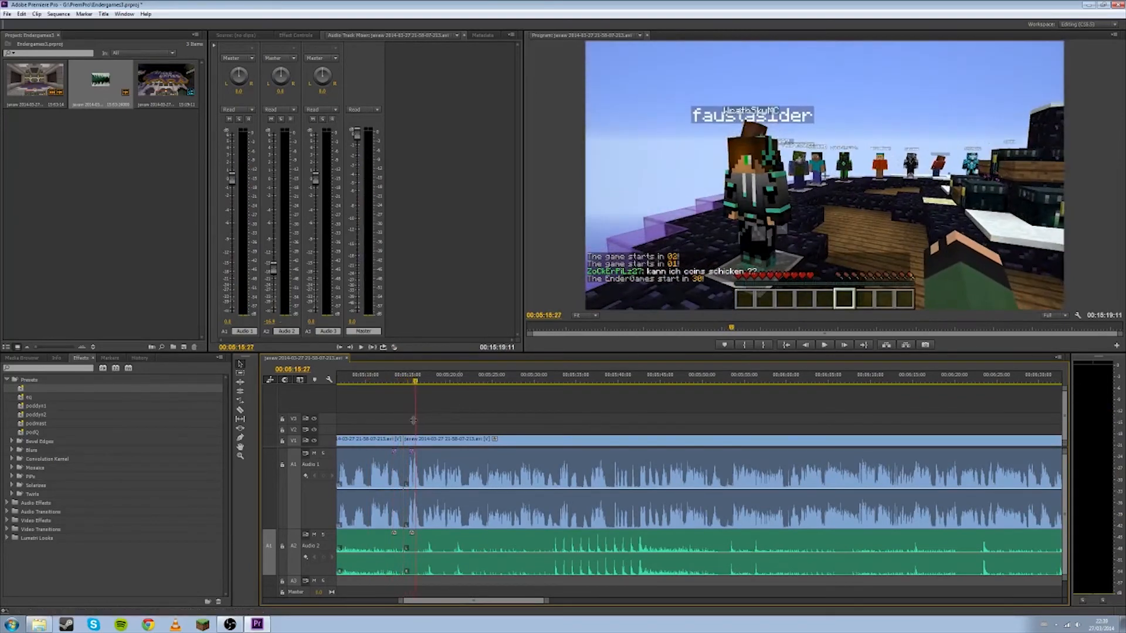
Apply the Clock Wipe video transition to the first cut on Video 1, near 00:05:14.
{"action": "left_click", "coordinate": [6, 530]}
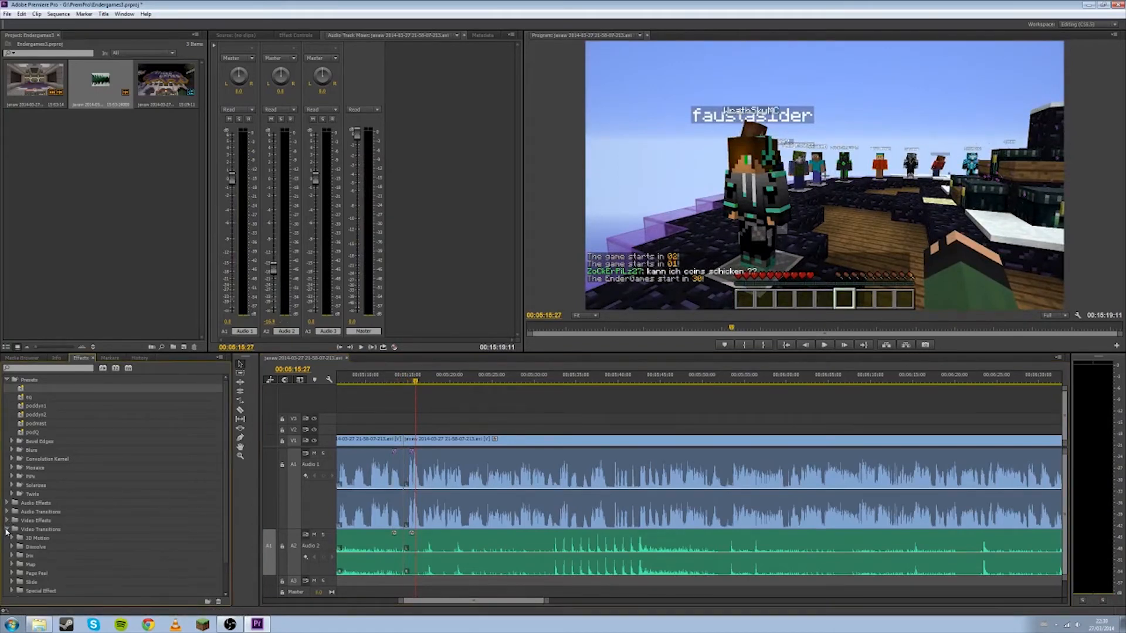
{"action": "scroll", "coordinate": [6, 531], "scroll_direction": "down", "scroll_amount": 2}
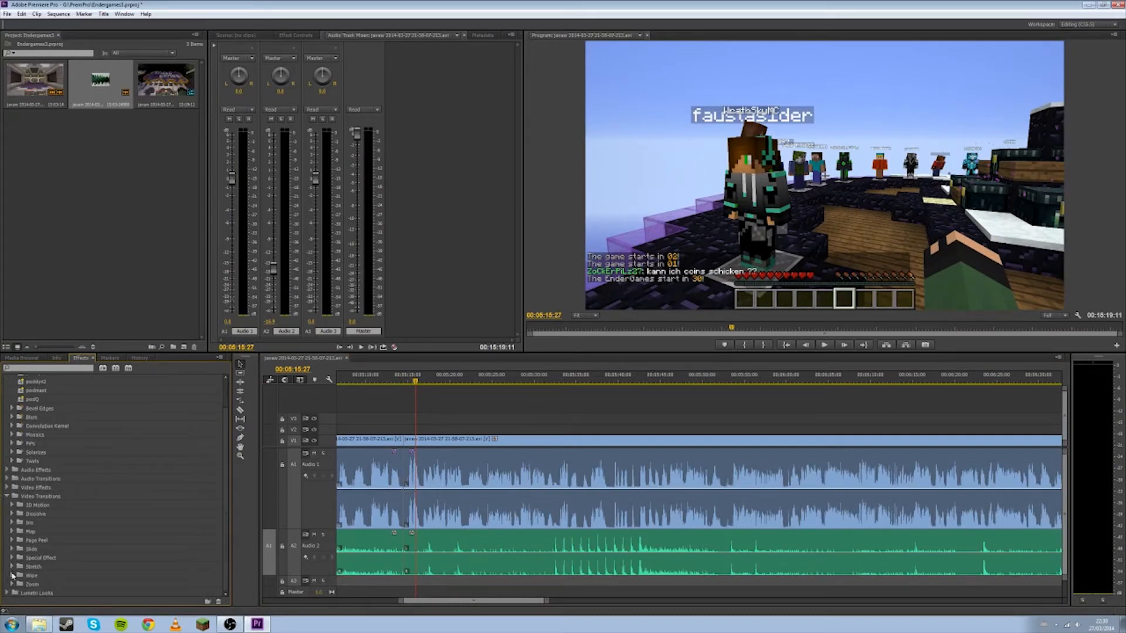
{"action": "scroll", "coordinate": [63, 551], "scroll_direction": "down", "scroll_amount": 3}
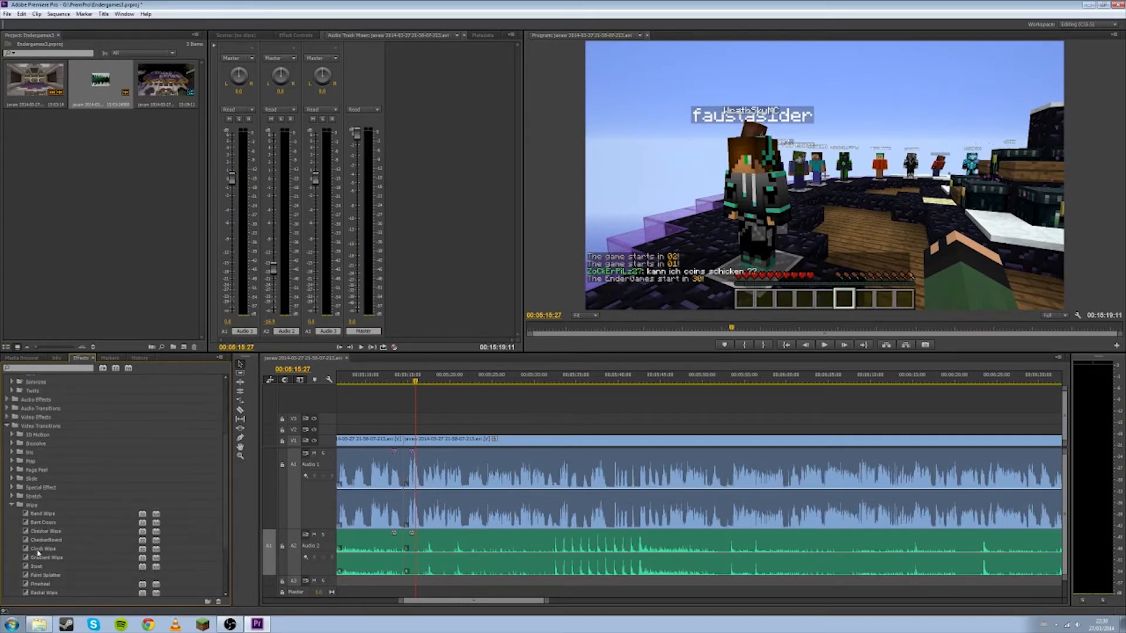
{"action": "left_click_drag", "start_coordinate": [37, 552], "coordinate": [218, 527]}
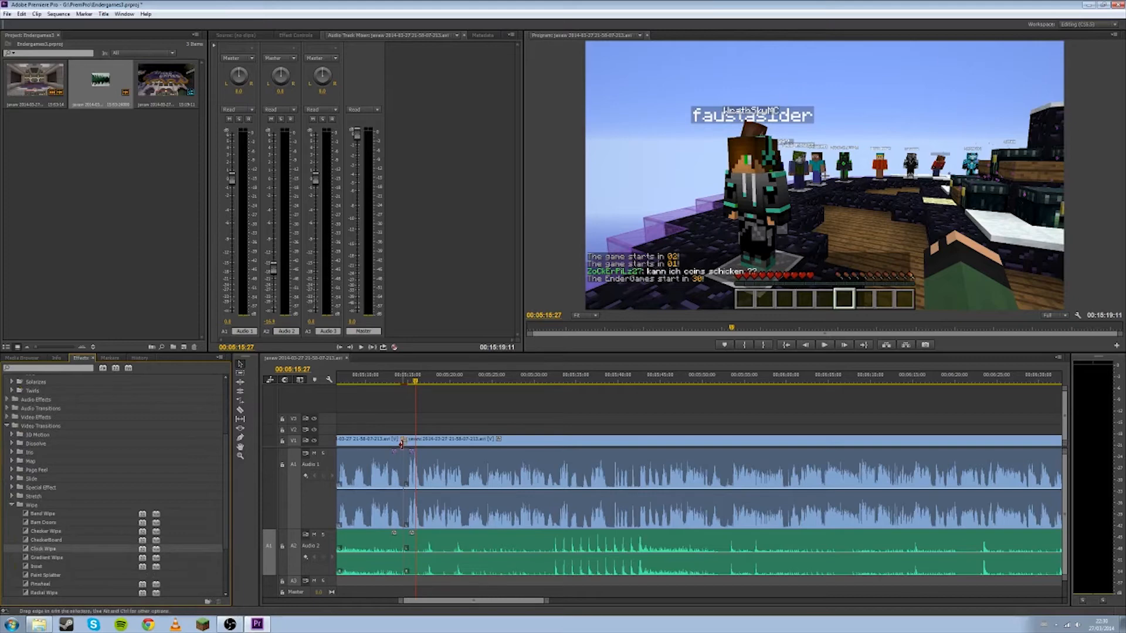
Play and scrub through the first cut to preview its Clock Wipe transition.
{"action": "left_click", "coordinate": [397, 383]}
{"action": "key", "text": "space"}
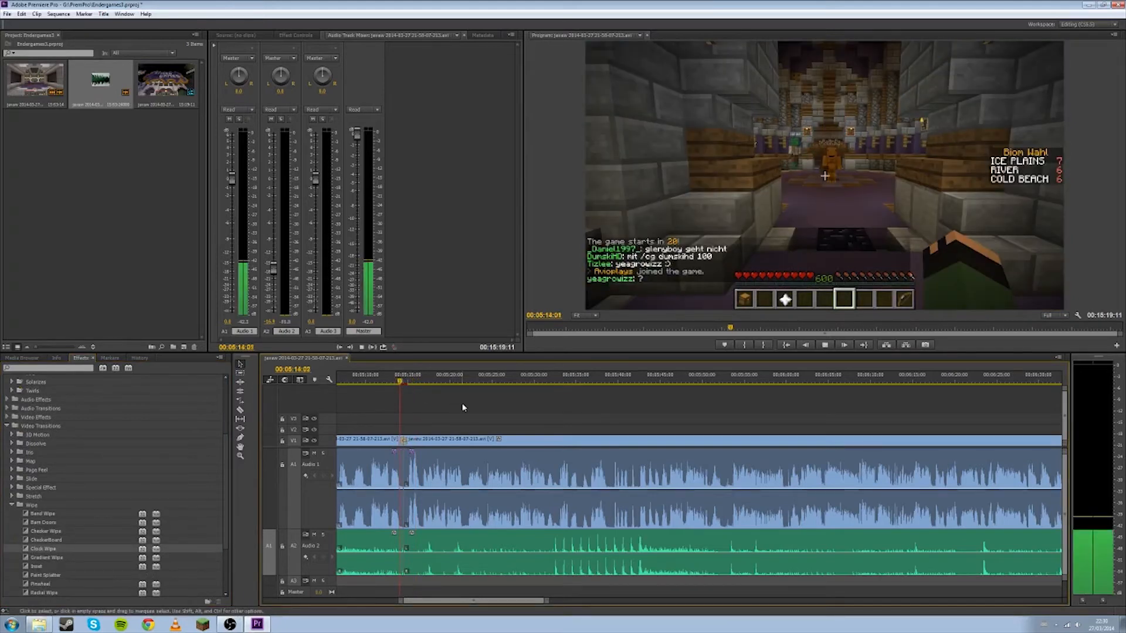
{"action": "key", "text": "space"}
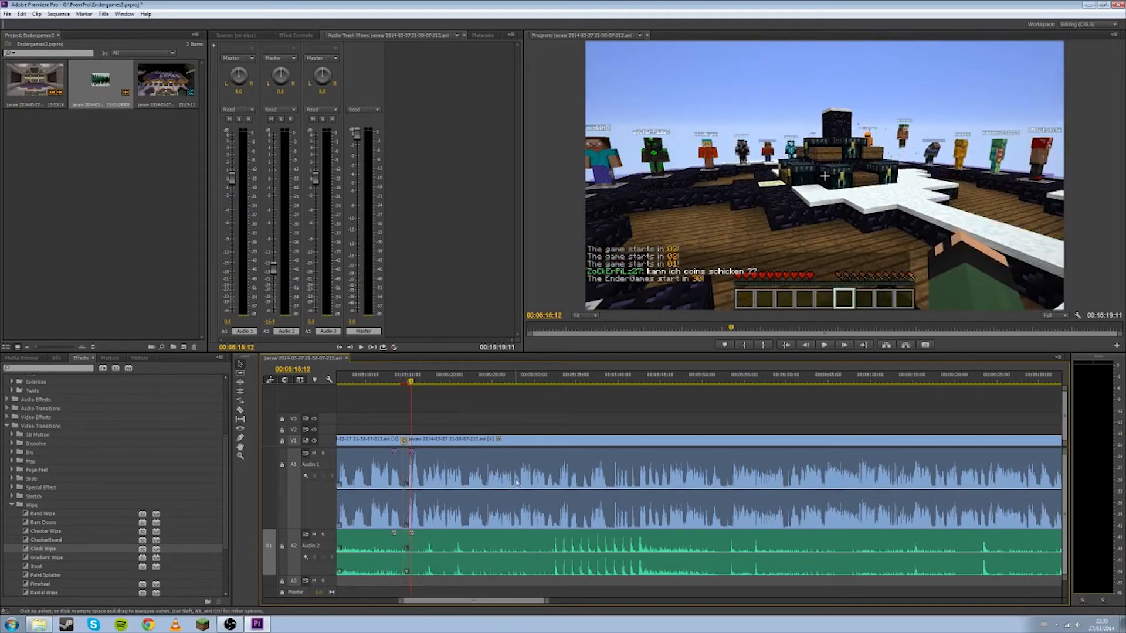
{"action": "left_click", "coordinate": [403, 381]}
{"action": "key", "text": "space"}
{"action": "left_click_drag", "start_coordinate": [407, 381], "coordinate": [404, 380]}
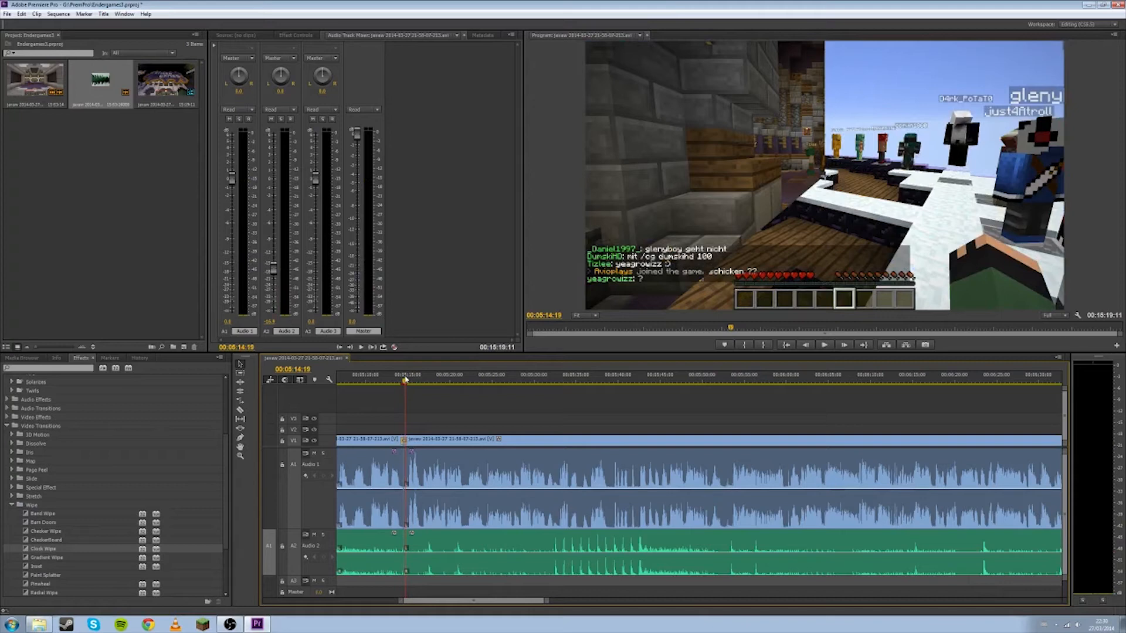
{"action": "left_click_drag", "start_coordinate": [404, 380], "coordinate": [402, 377]}
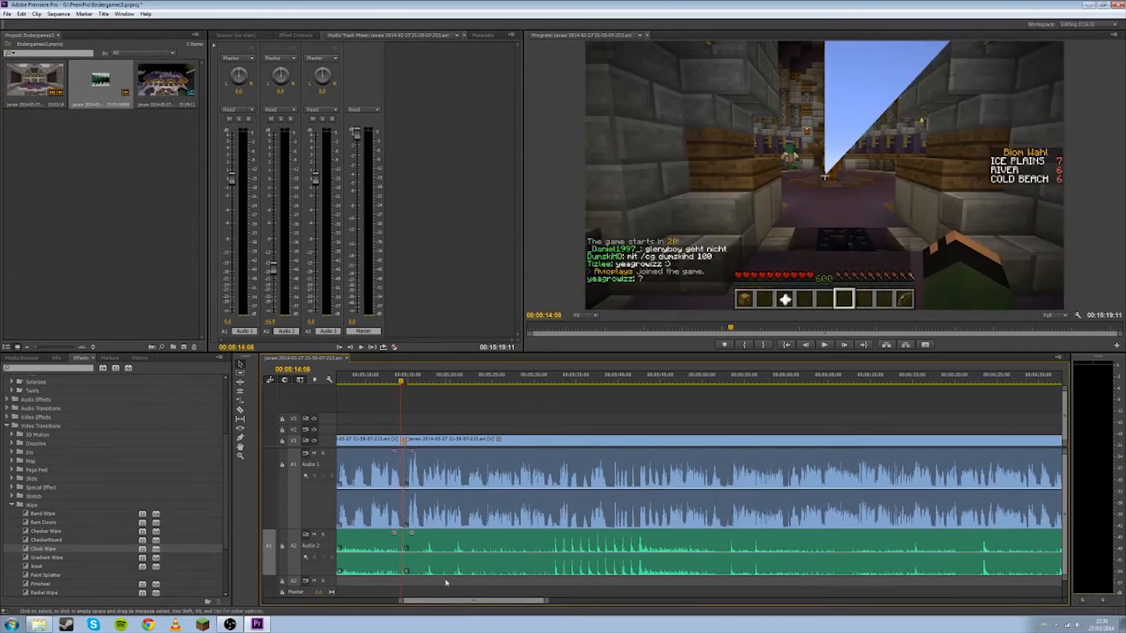
Apply the Clock Wipe transition to the second cut near 00:08:10 on Video 1 and play it back.
{"action": "left_click_drag", "start_coordinate": [447, 602], "coordinate": [520, 608]}
{"action": "left_click_drag", "start_coordinate": [45, 558], "coordinate": [465, 442]}
{"action": "left_click", "coordinate": [460, 379]}
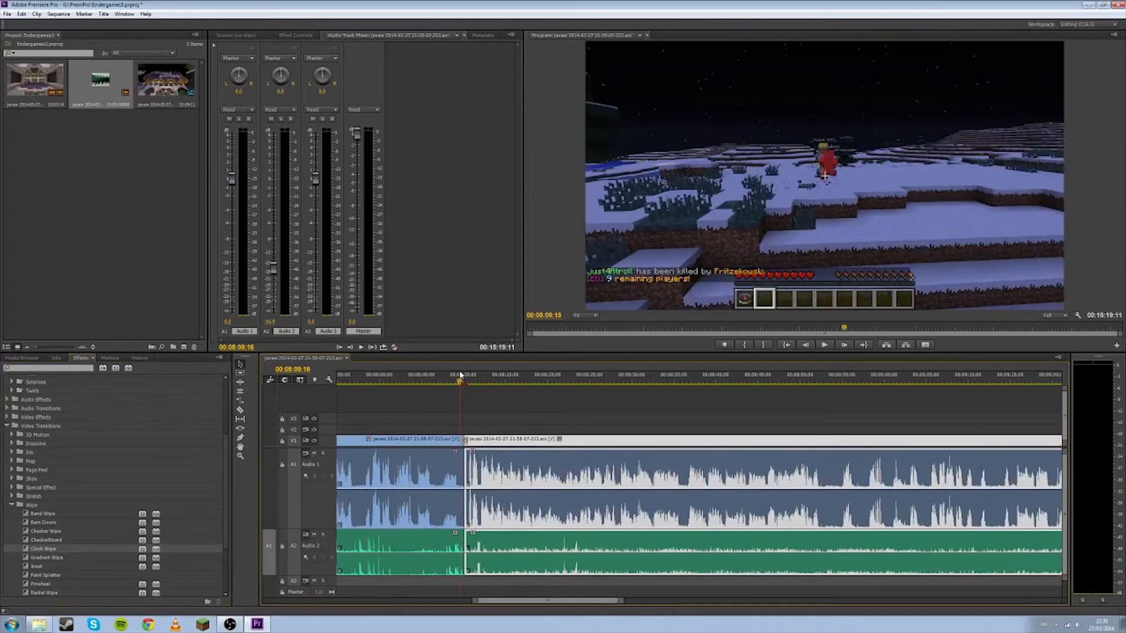
{"action": "key", "text": "space"}
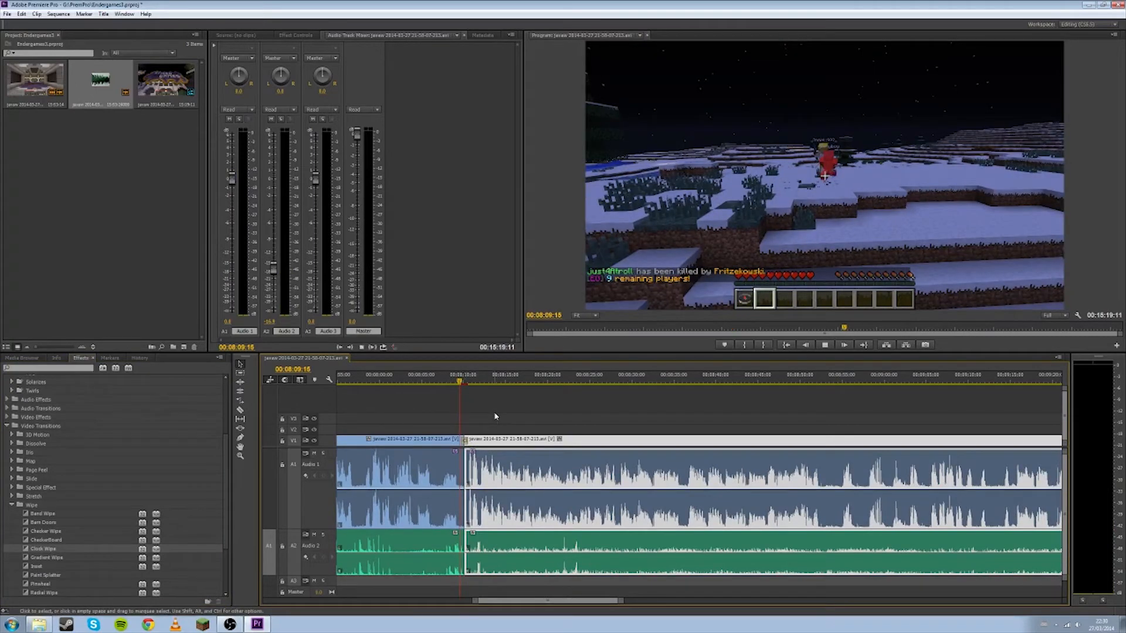
{"action": "key", "text": "space"}
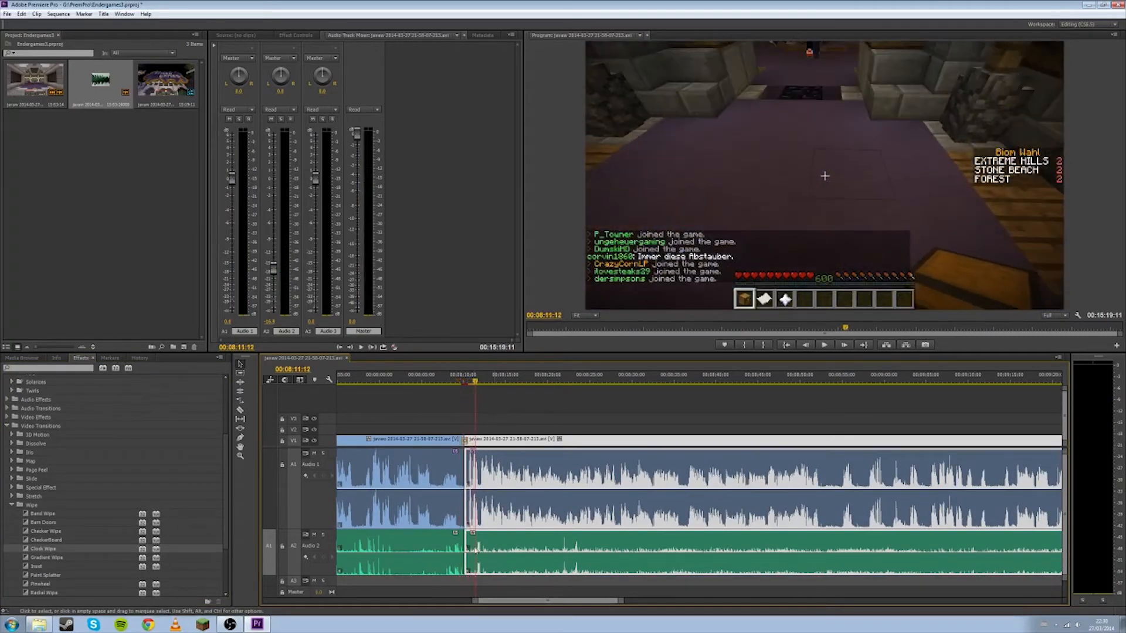
Import the minigames intro video from the Intros folder inside the Minecraft folder into the project.
{"action": "key", "text": "minus"}
{"action": "key", "text": "minus"}
{"action": "key", "text": "minus"}
{"action": "key", "text": "minus"}
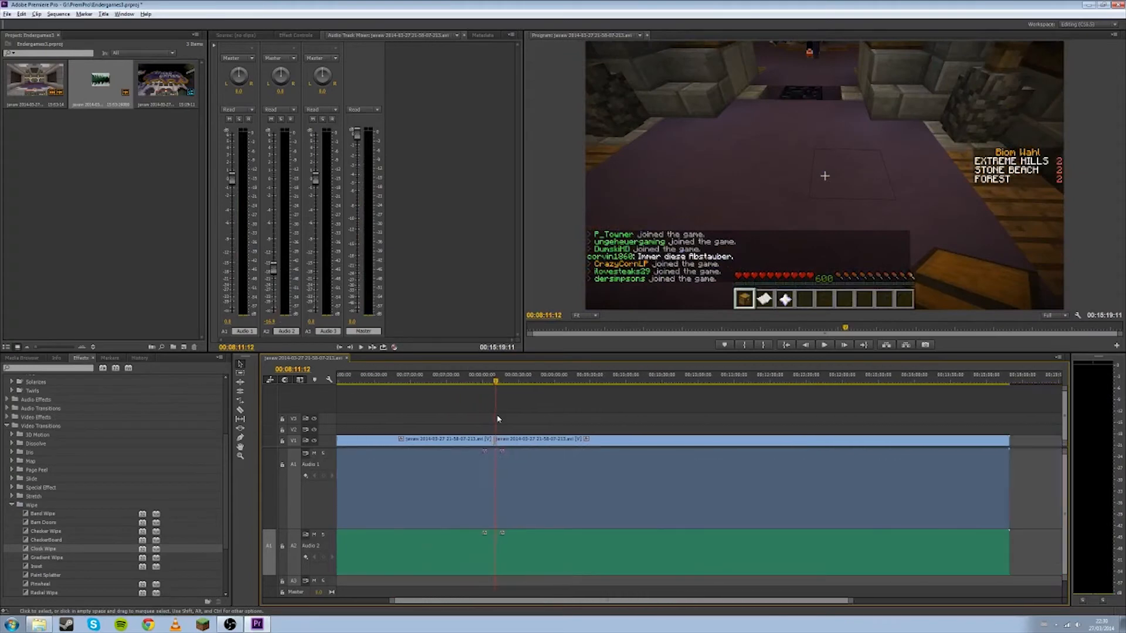
{"action": "key", "text": "alt"}
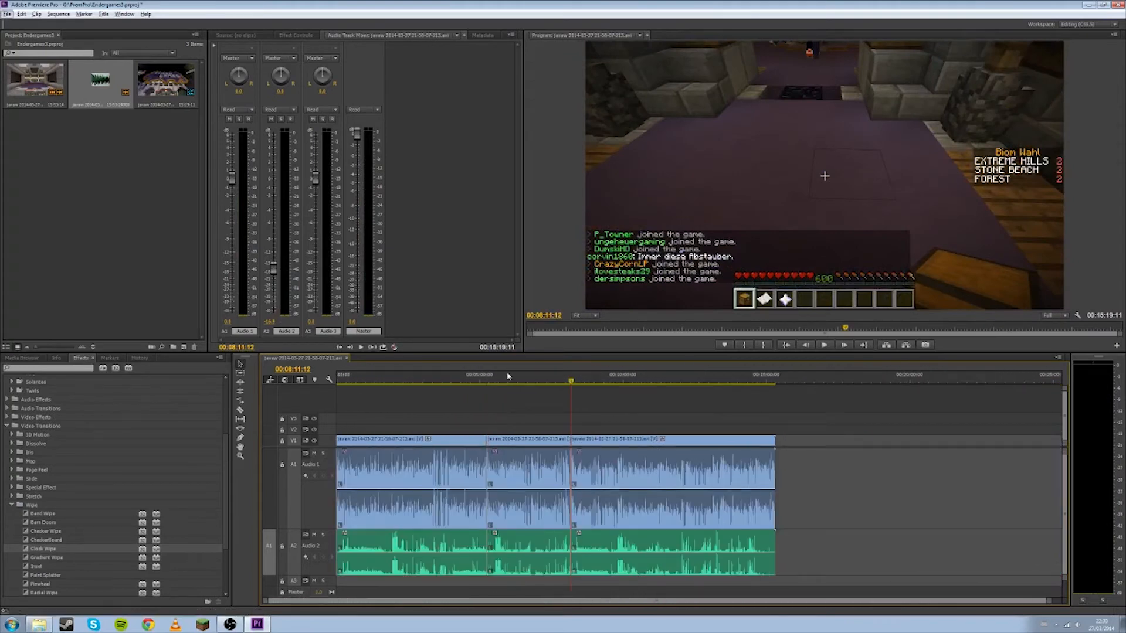
{"action": "left_click", "coordinate": [39, 625]}
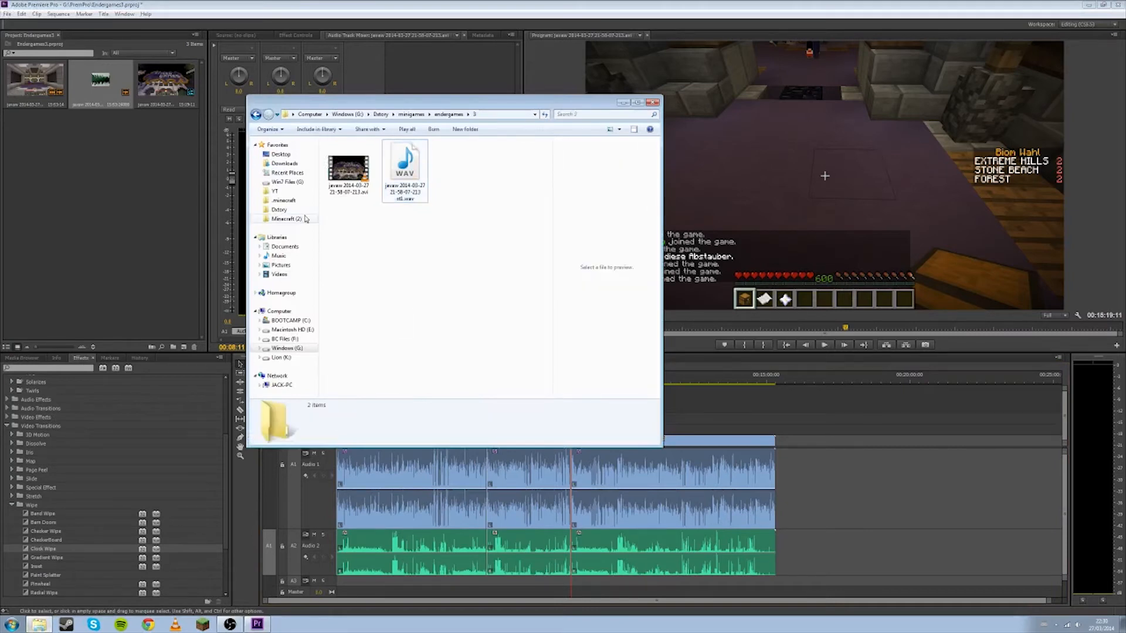
{"action": "left_click", "coordinate": [284, 219]}
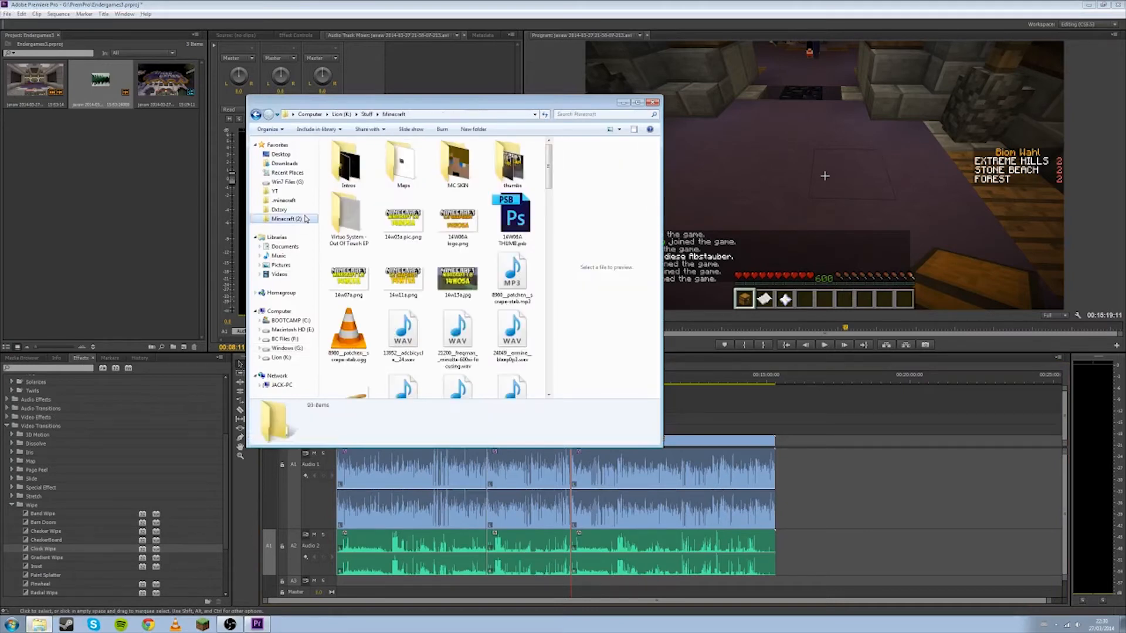
{"action": "double_click", "coordinate": [347, 173]}
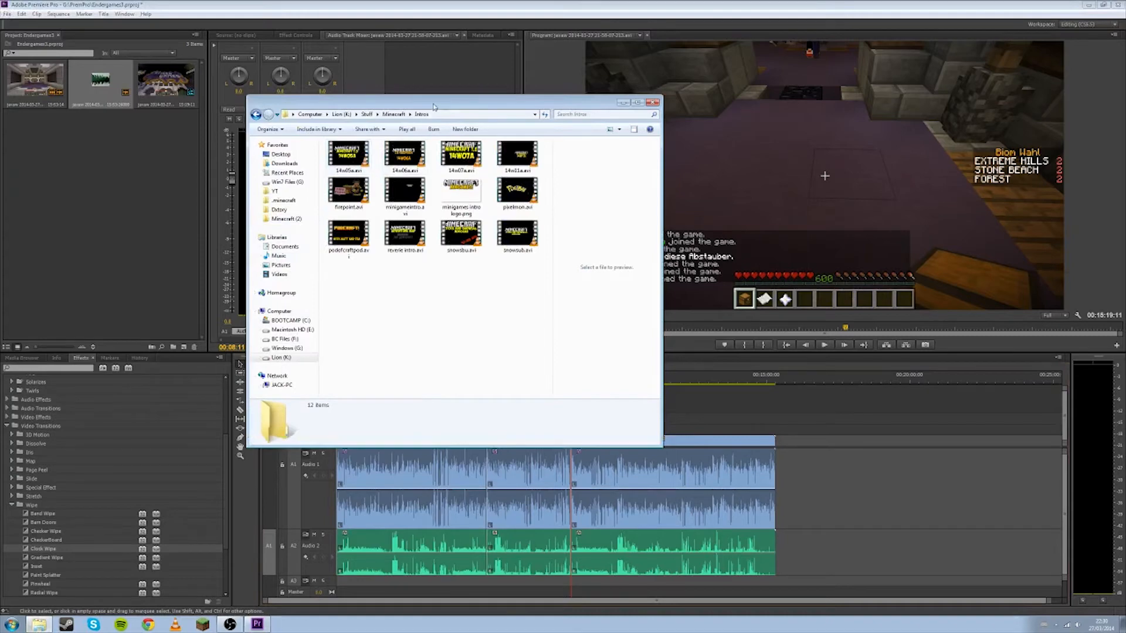
{"action": "left_click_drag", "start_coordinate": [433, 107], "coordinate": [1125, 264]}
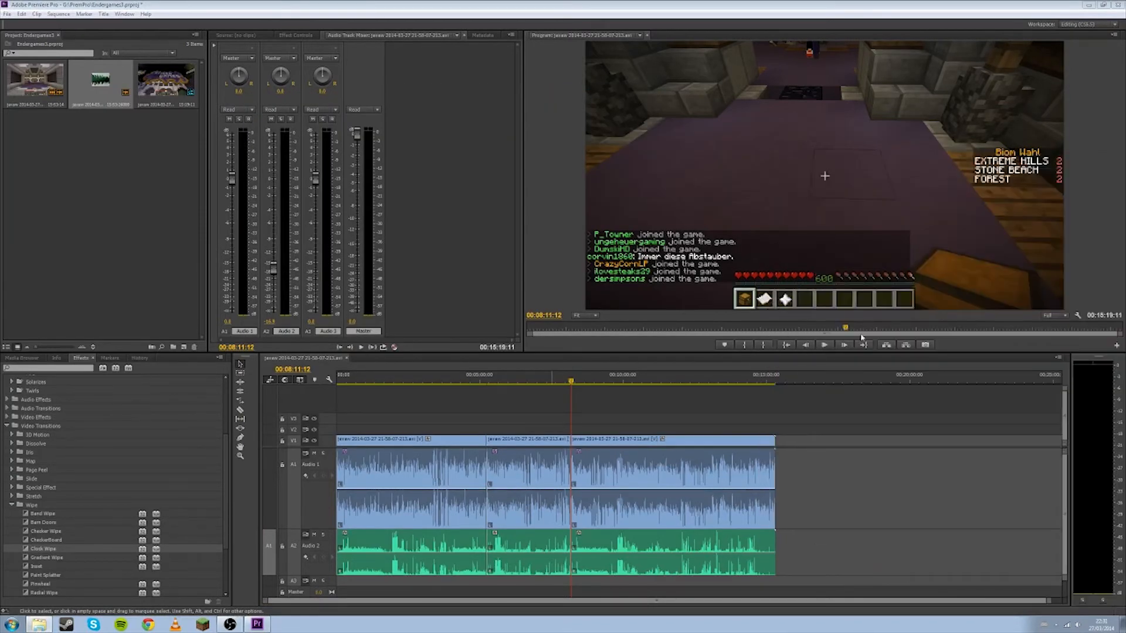
{"action": "left_click_drag", "start_coordinate": [363, 410], "coordinate": [88, 237]}
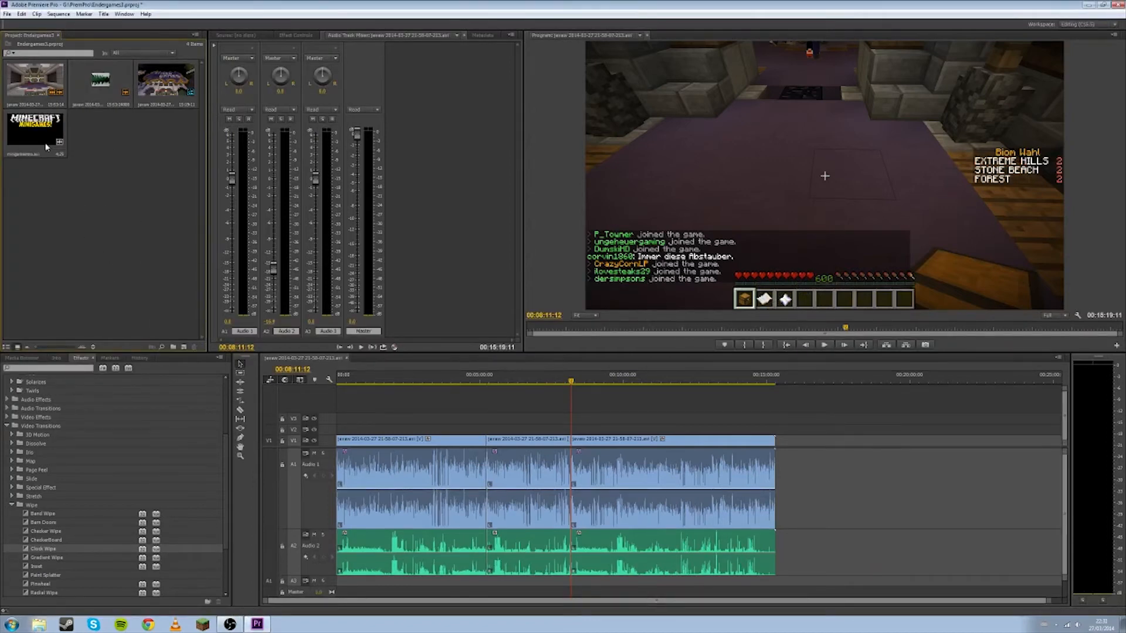
Place the intro clip on Video 3 and Audio 3 at the sequence start and return the playhead to 00:00:00:00.
{"action": "left_click_drag", "start_coordinate": [35, 132], "coordinate": [338, 420]}
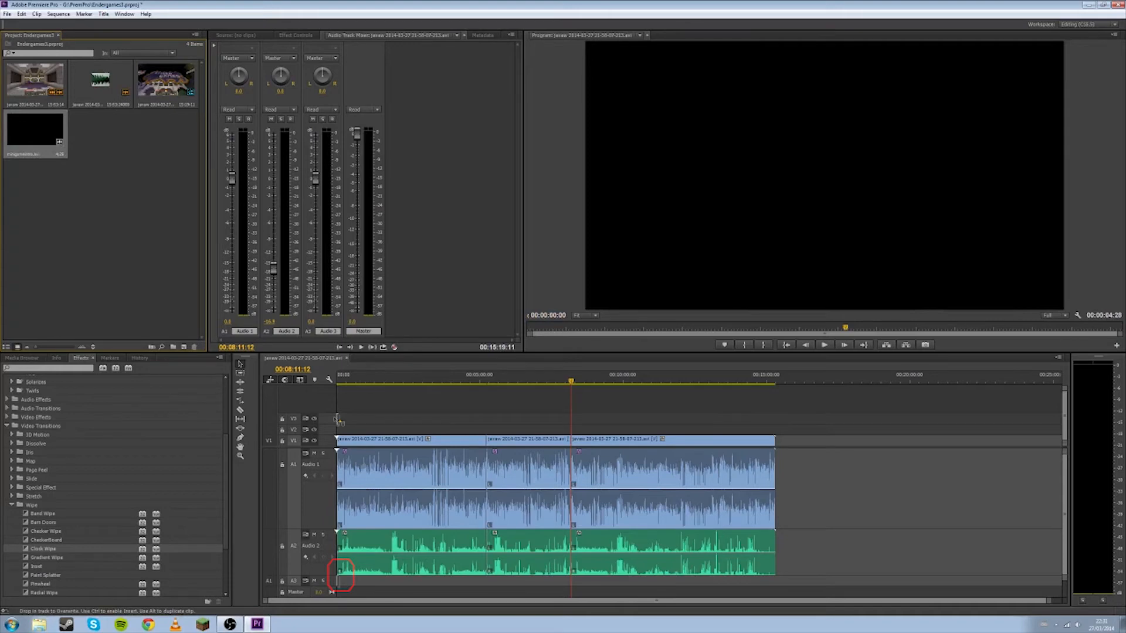
{"action": "left_click_drag", "start_coordinate": [338, 421], "coordinate": [338, 420]}
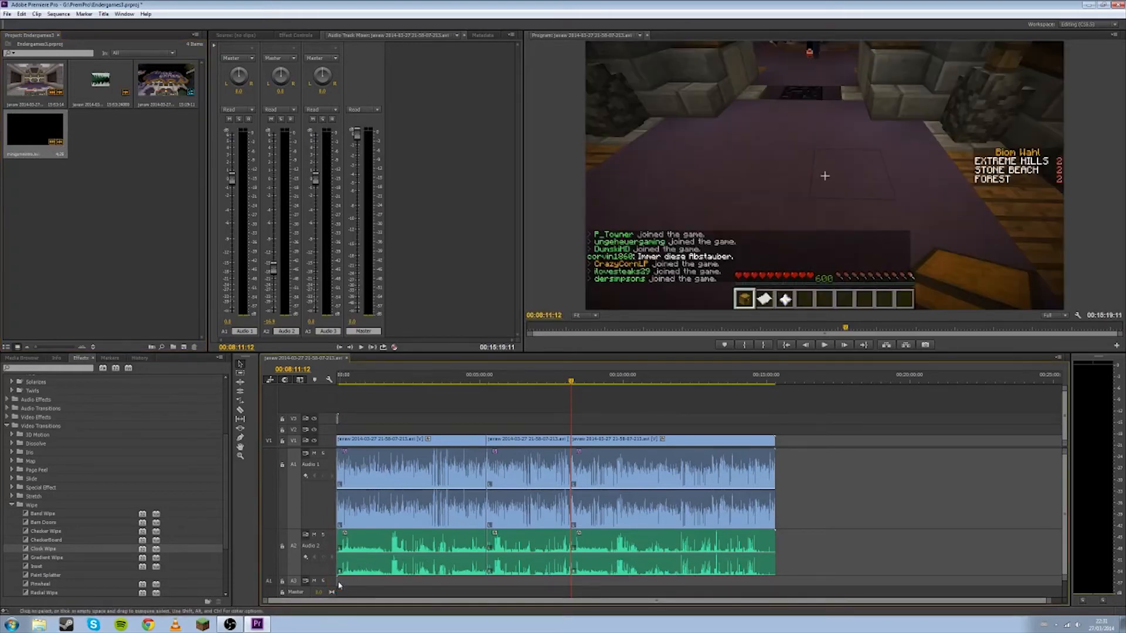
{"action": "left_click_drag", "start_coordinate": [349, 378], "coordinate": [312, 377]}
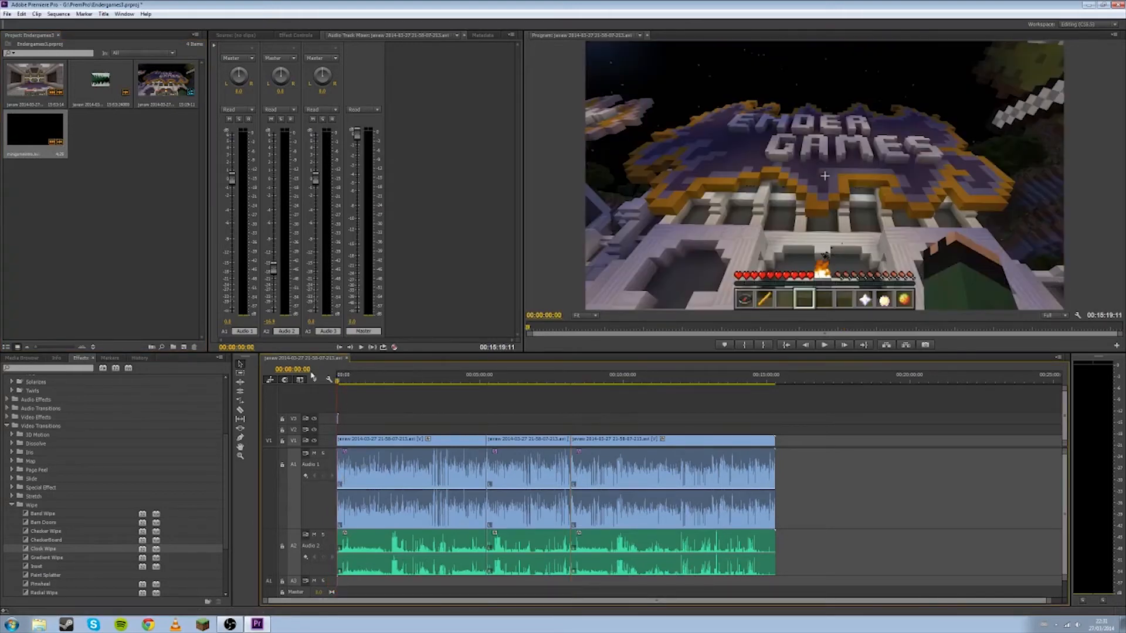
Play the intro and lower the Audio 3 track level to about -6.2 dB.
{"action": "left_click_drag", "start_coordinate": [314, 181], "coordinate": [311, 238]}
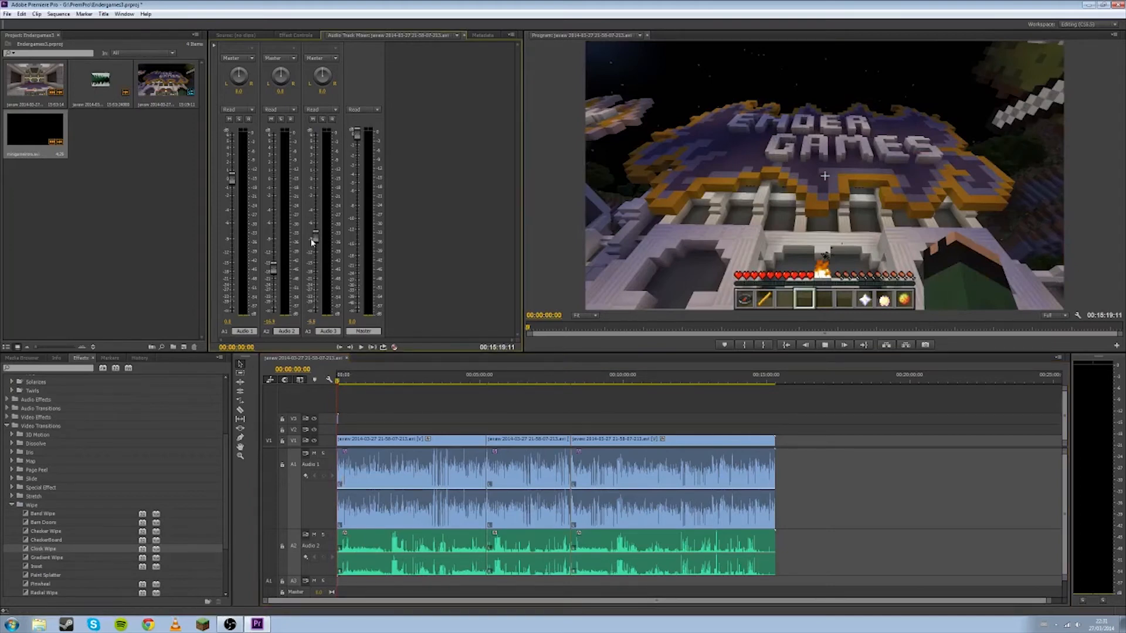
{"action": "key", "text": "space"}
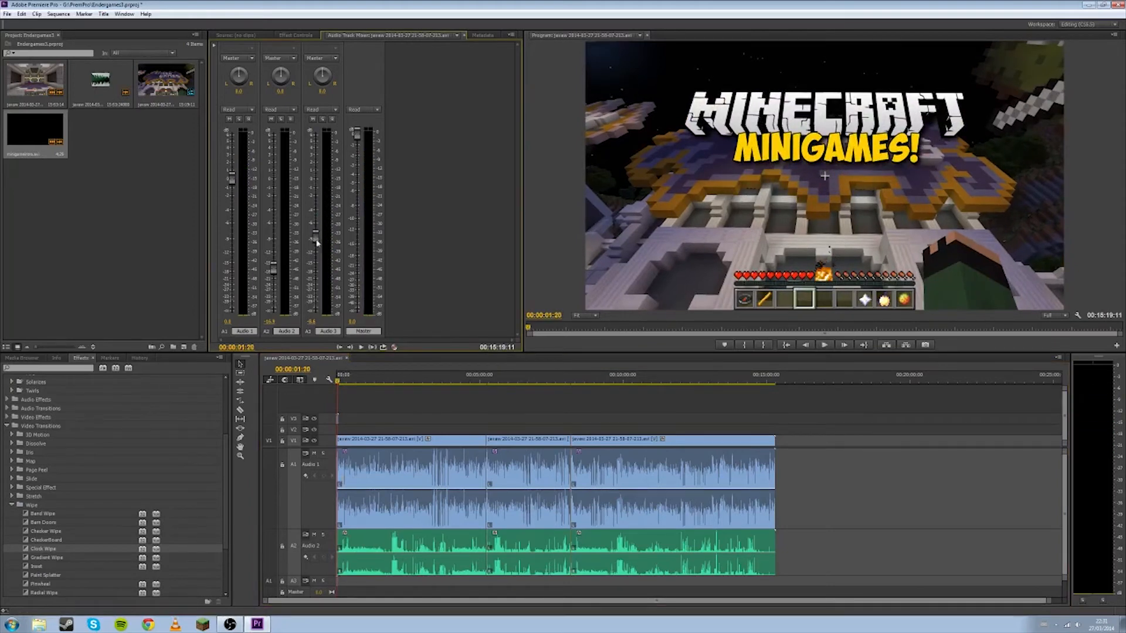
{"action": "left_click_drag", "start_coordinate": [316, 242], "coordinate": [320, 234]}
Scale the intro clip at the start of Video 3 to the frame size.
{"action": "key", "text": "="}
{"action": "key", "text": "="}
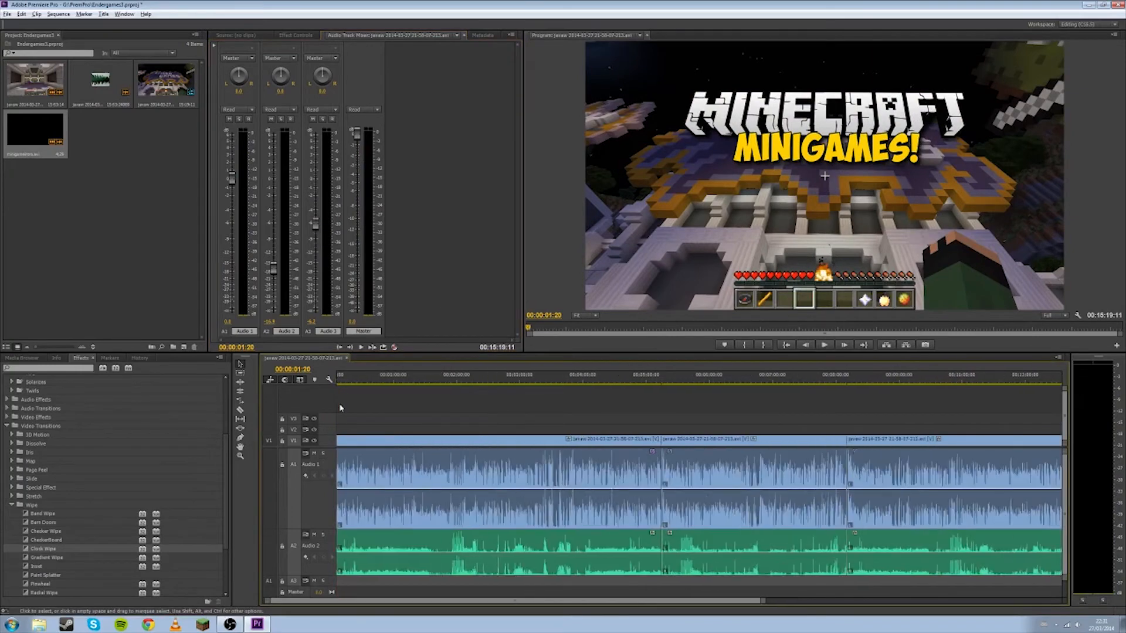
{"action": "key", "text": "Home"}
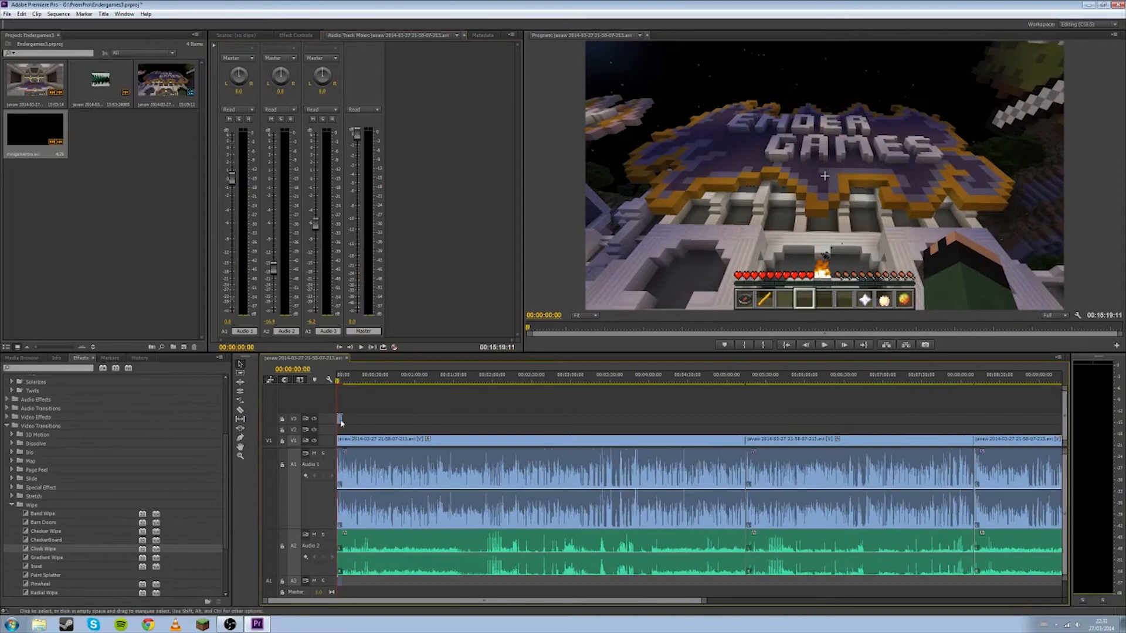
{"action": "right_click", "coordinate": [340, 418]}
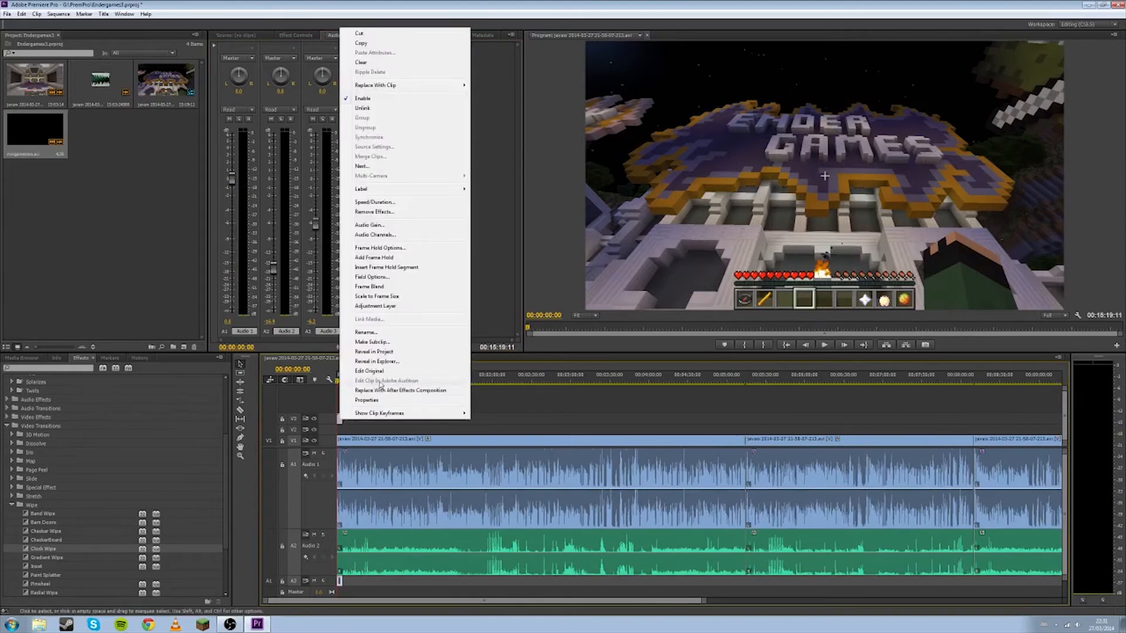
{"action": "left_click", "coordinate": [392, 296]}
Play the sequence from the beginning to check the intro's size and sound over the gameplay.
{"action": "left_click_drag", "start_coordinate": [342, 381], "coordinate": [233, 379]}
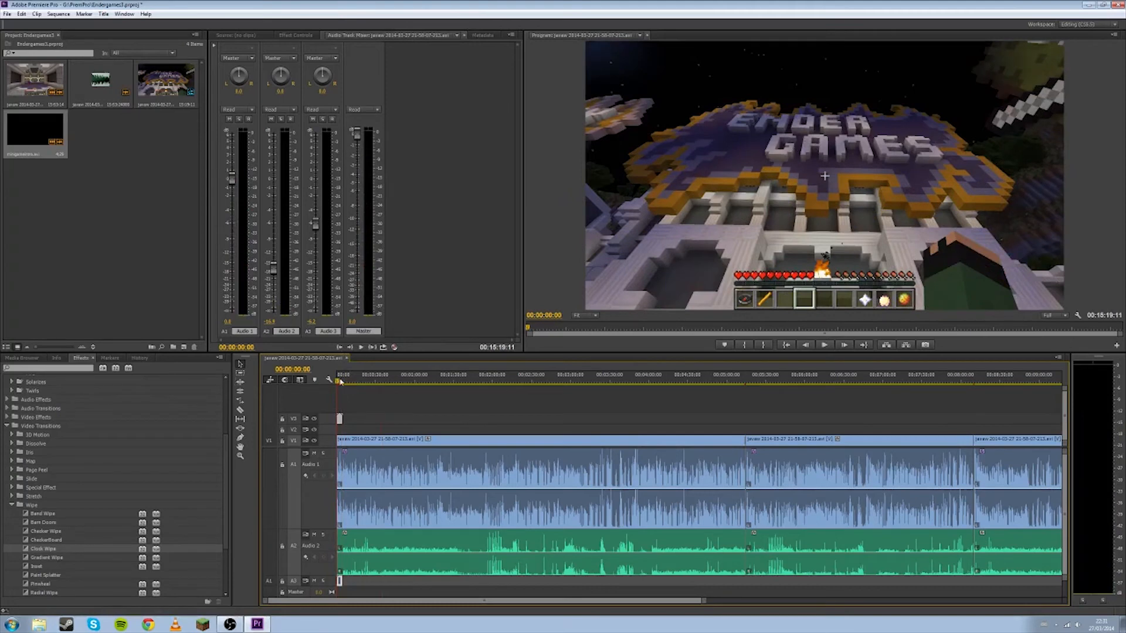
{"action": "key", "text": "space"}
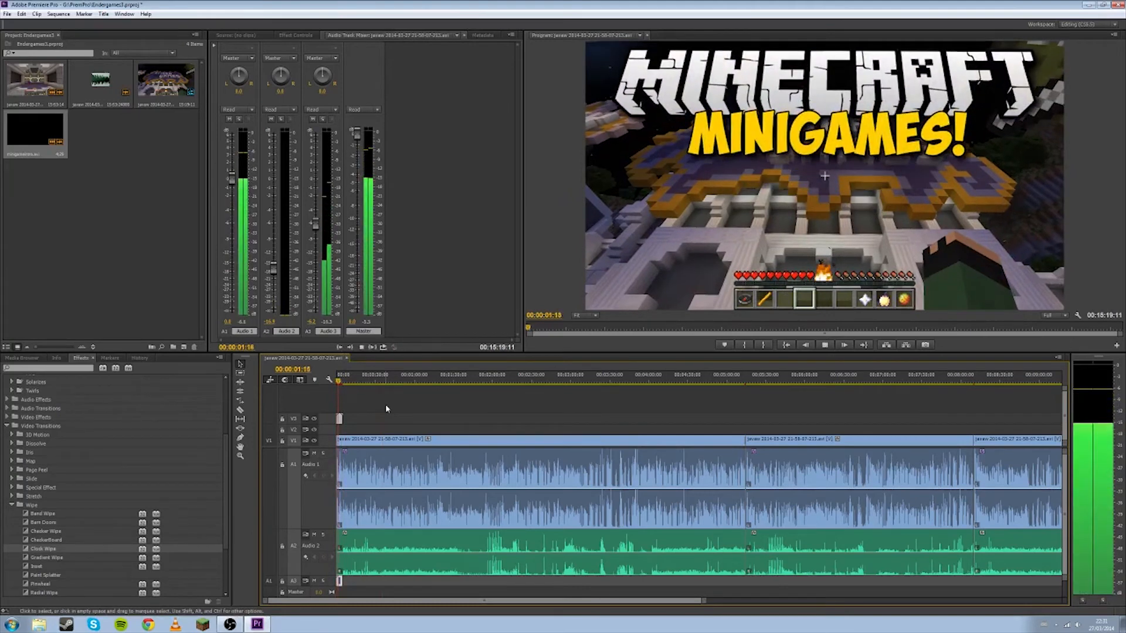
{"action": "key", "text": "space"}
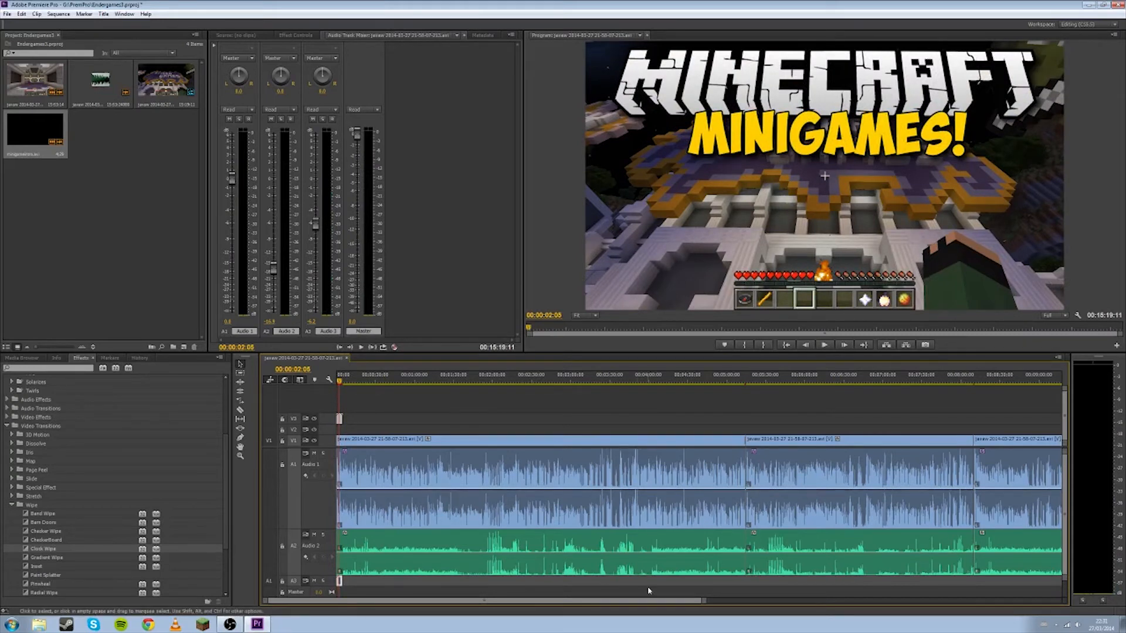
Place the end card image on Video 2 at the end of the sequence and extend its start earlier over the gameplay.
{"action": "left_click_drag", "start_coordinate": [701, 601], "coordinate": [963, 603]}
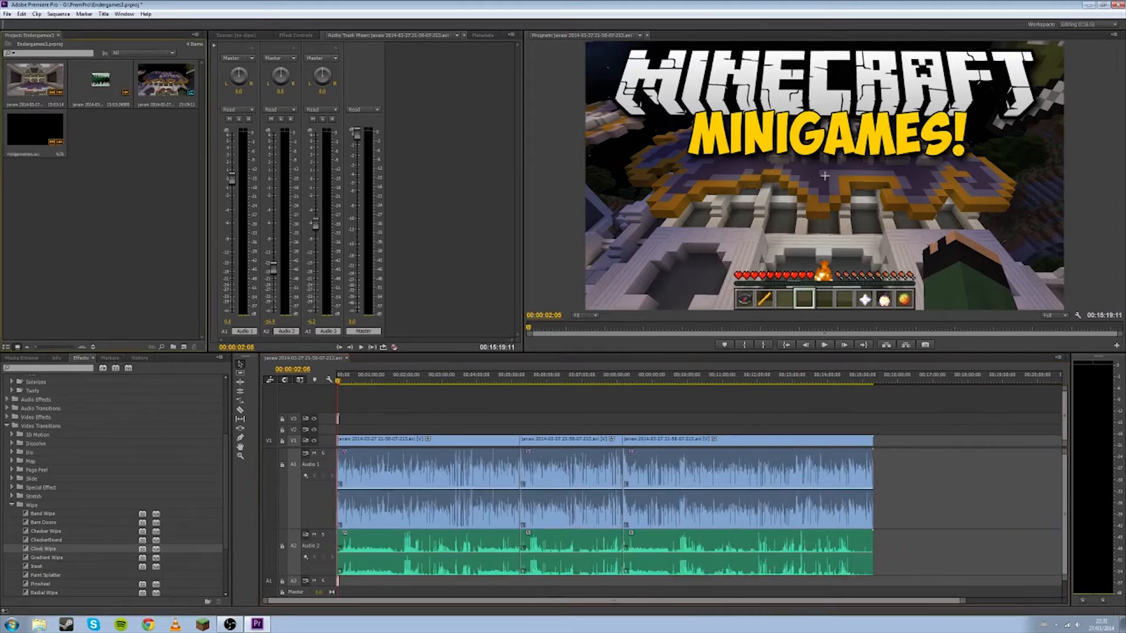
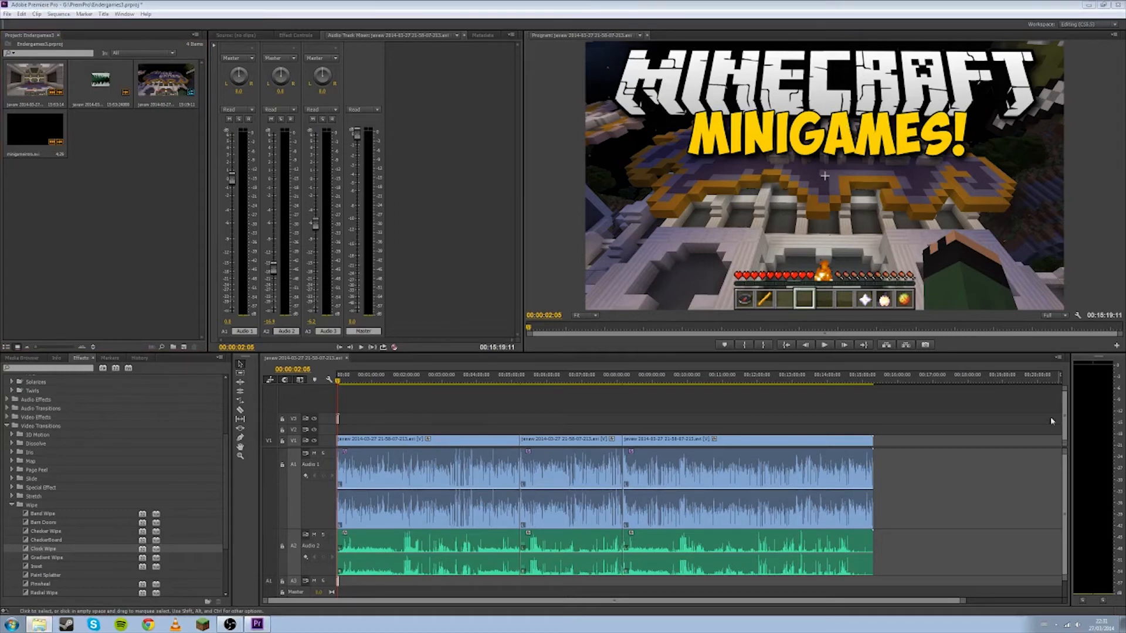
{"action": "left_click_drag", "start_coordinate": [1051, 421], "coordinate": [873, 431]}
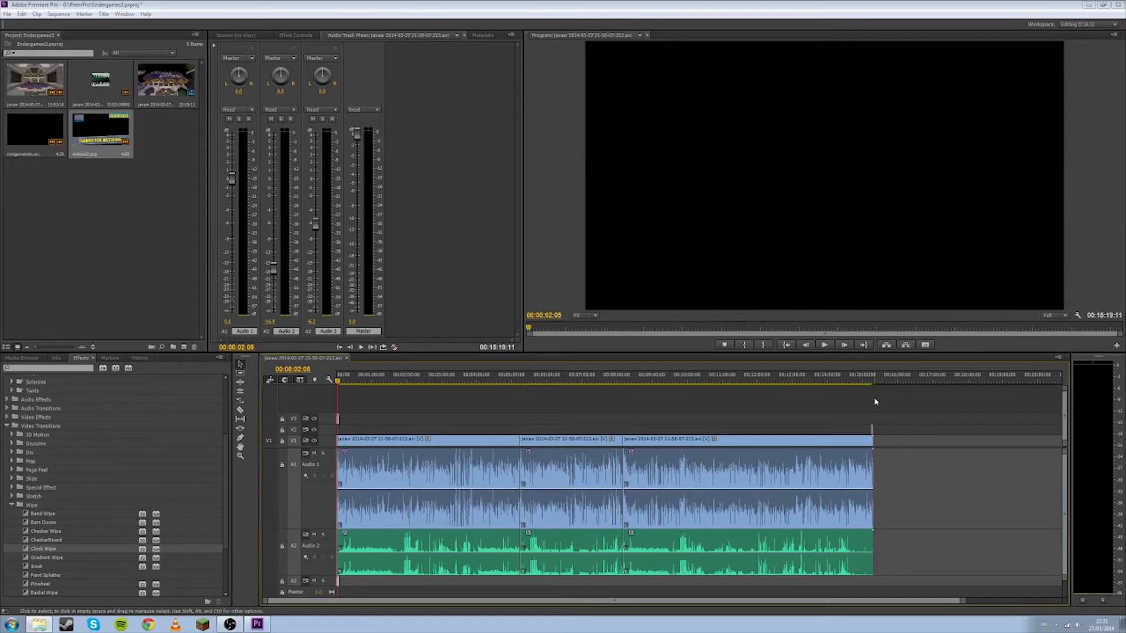
{"action": "scroll", "coordinate": [874, 403], "scroll_direction": "up", "scroll_amount": 6}
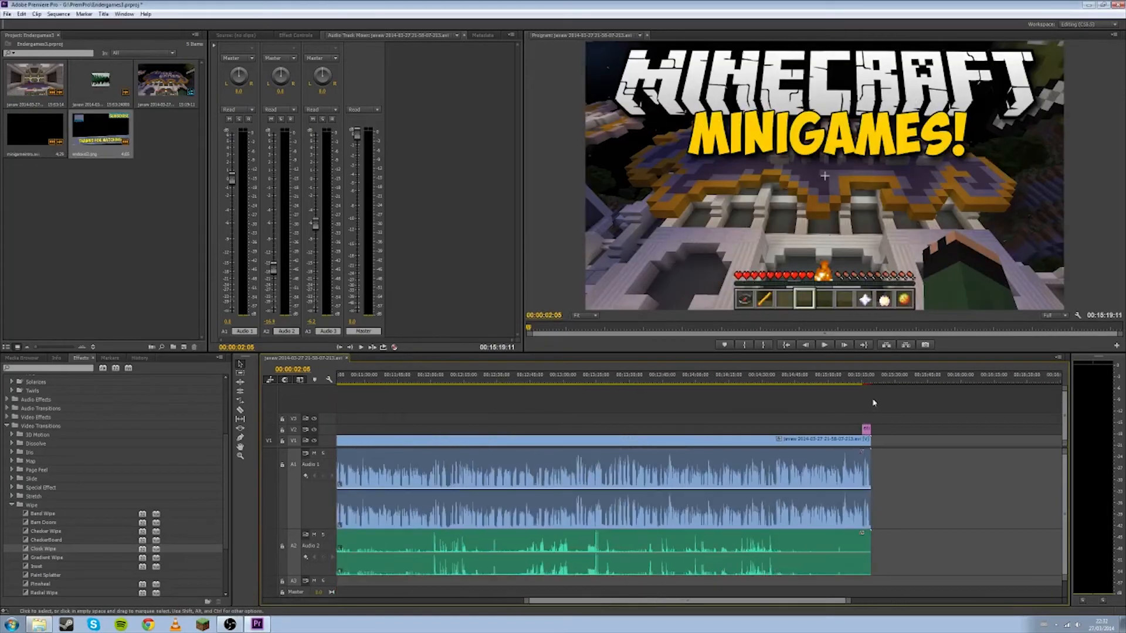
{"action": "left_click_drag", "start_coordinate": [853, 381], "coordinate": [860, 381]}
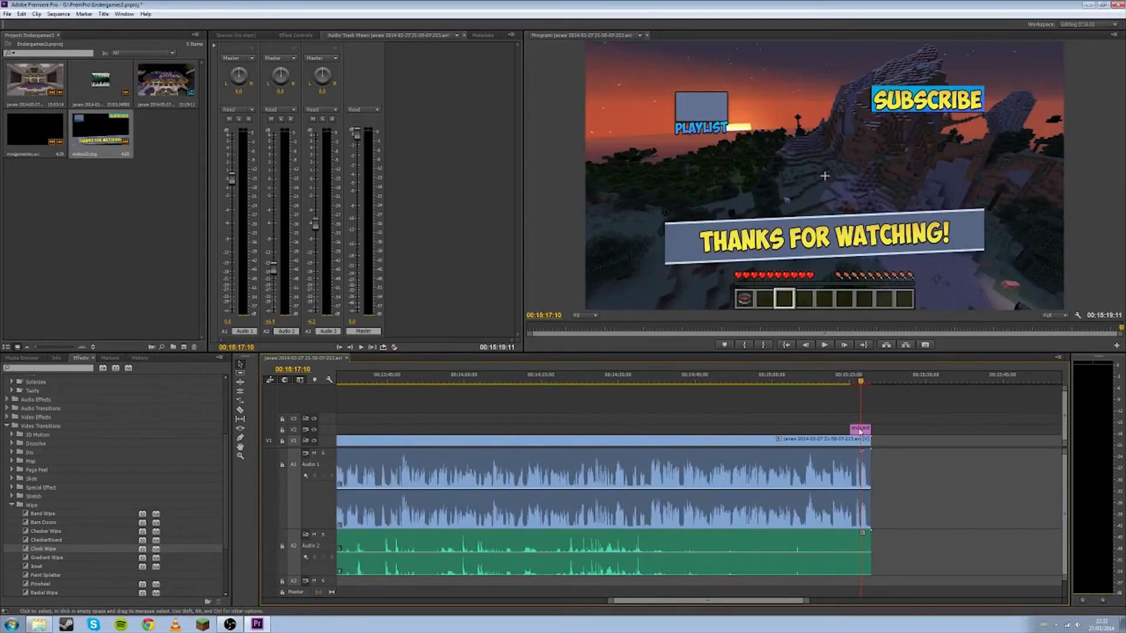
{"action": "left_click_drag", "start_coordinate": [851, 429], "coordinate": [780, 439]}
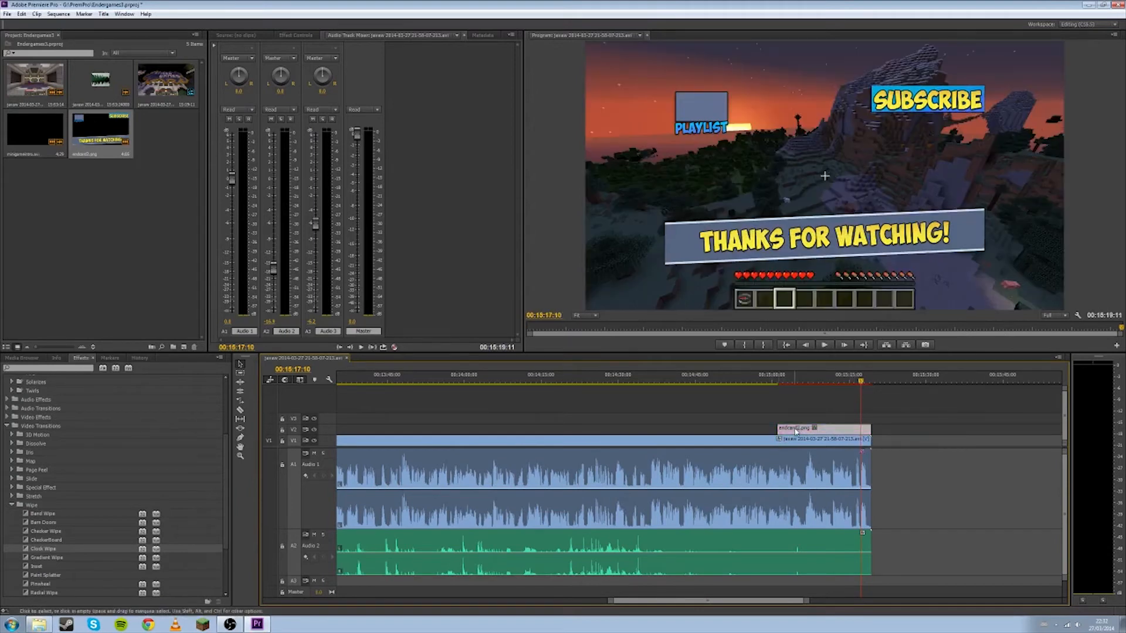
Scale the end card image on Video 2 to the frame size.
{"action": "right_click", "coordinate": [796, 431]}
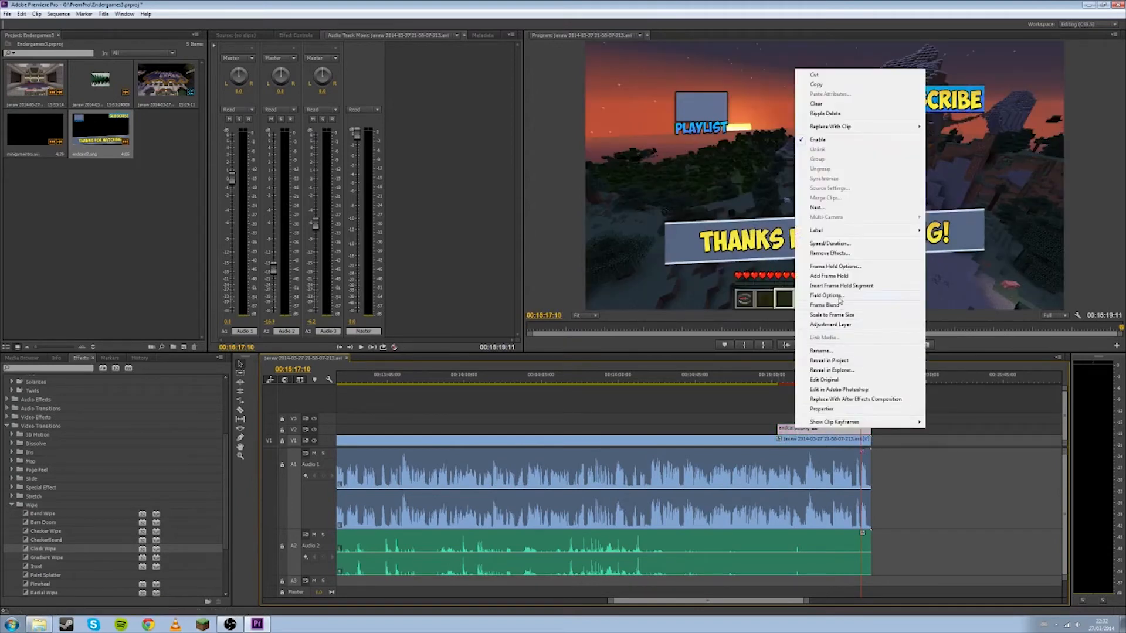
{"action": "left_click", "coordinate": [844, 316]}
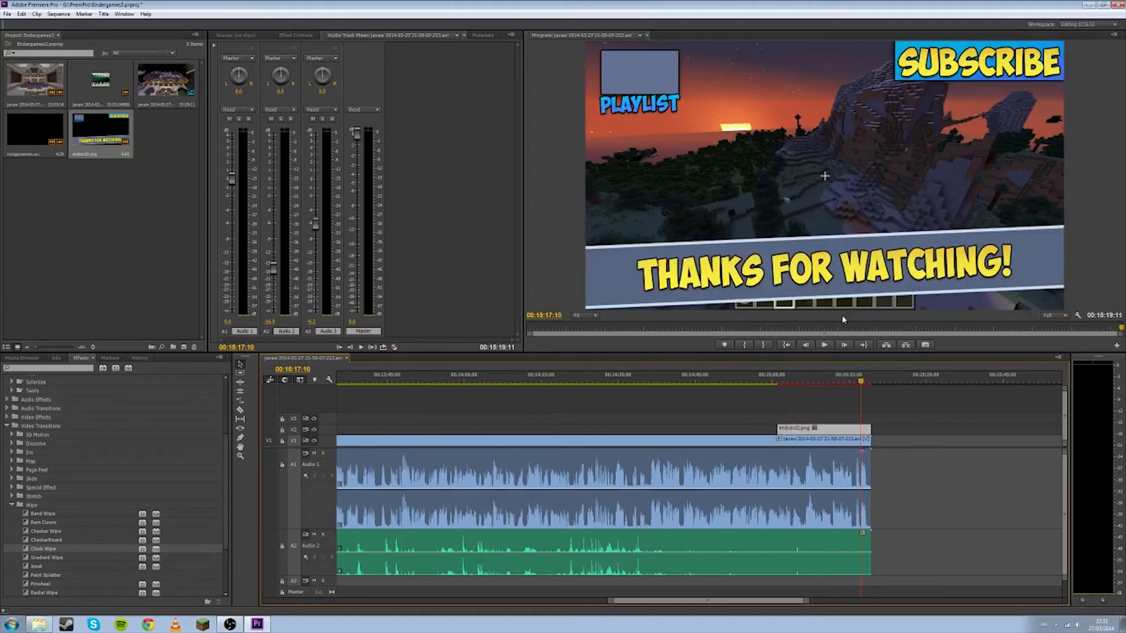
{"action": "left_click", "coordinate": [828, 429]}
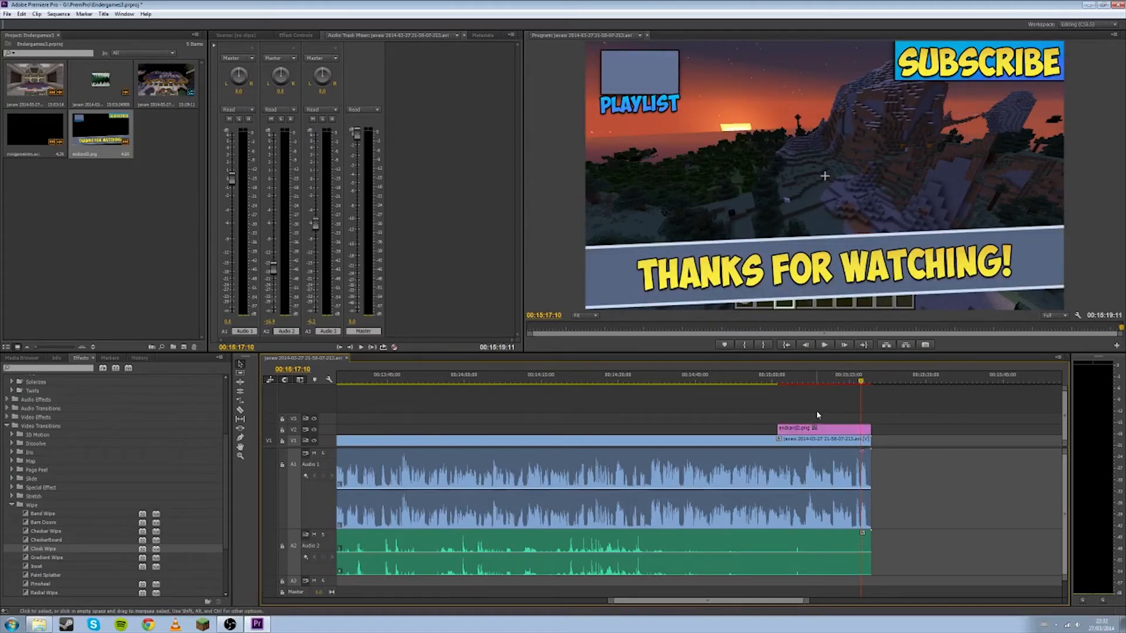
Play the sequence's ending and trim the start of the end card to about 00:15:05.
{"action": "left_click", "coordinate": [747, 381]}
{"action": "key", "text": "space"}
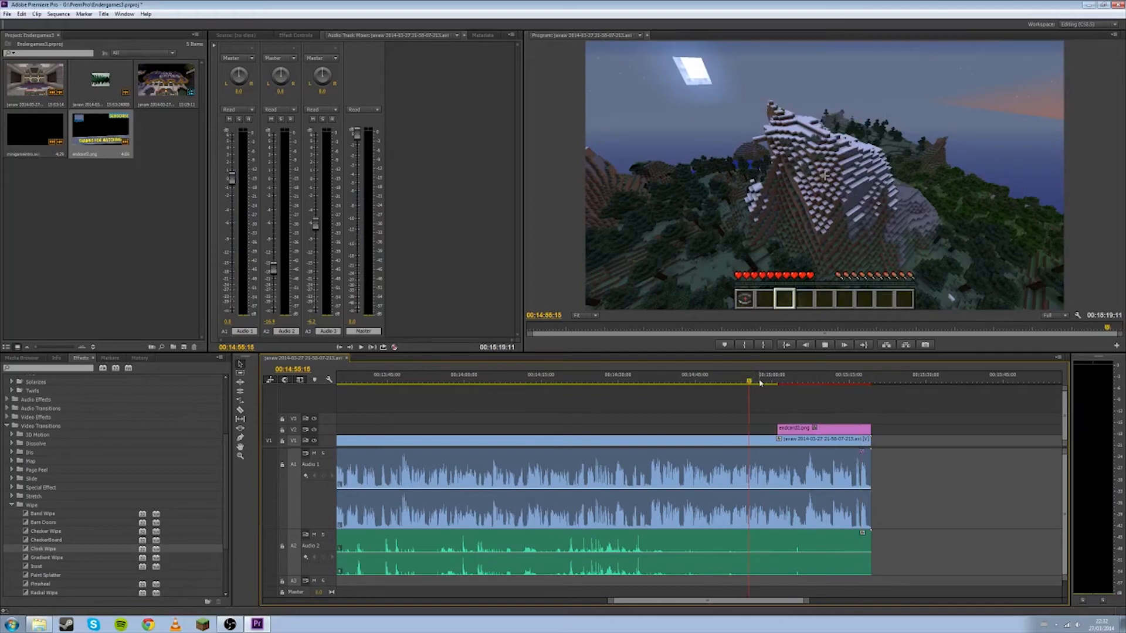
{"action": "left_click", "coordinate": [772, 382]}
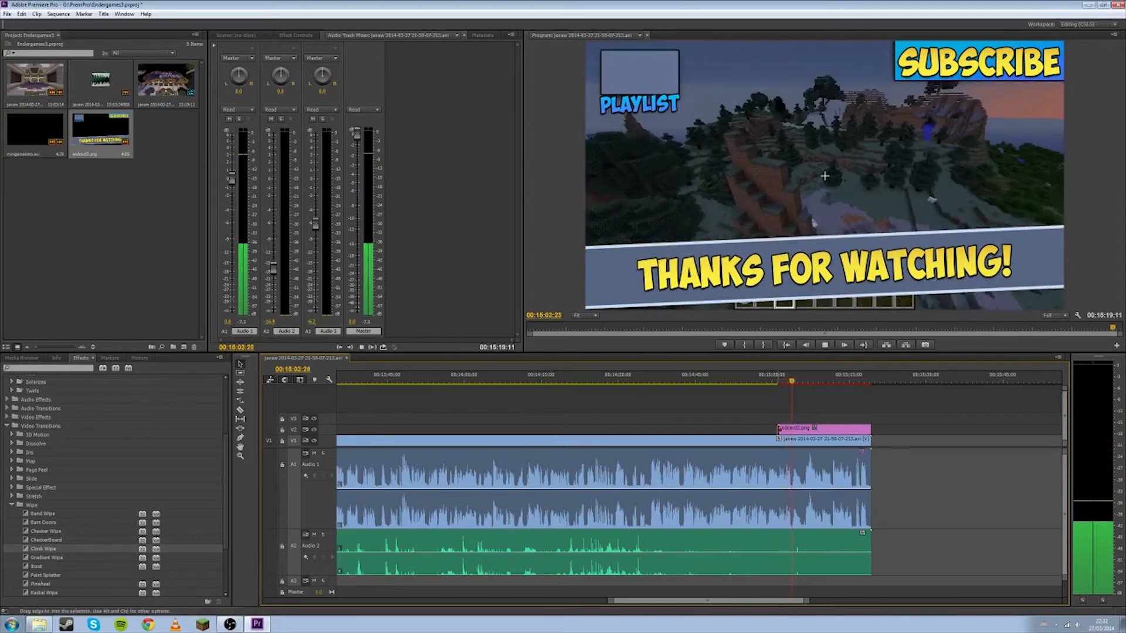
{"action": "left_click_drag", "start_coordinate": [778, 429], "coordinate": [801, 428]}
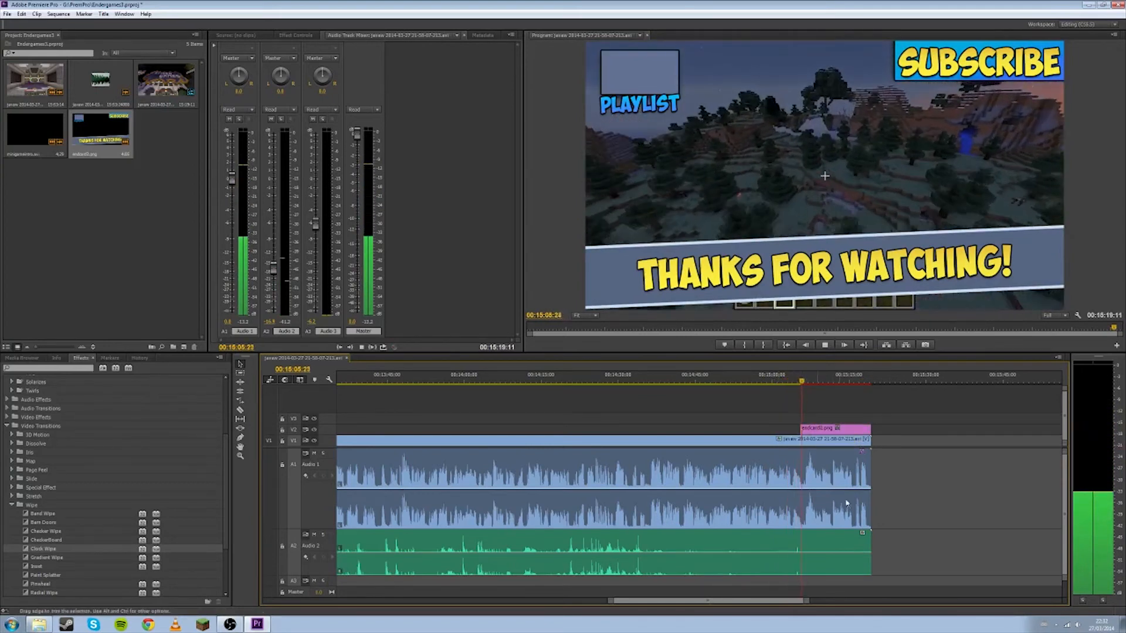
{"action": "key", "text": "space"}
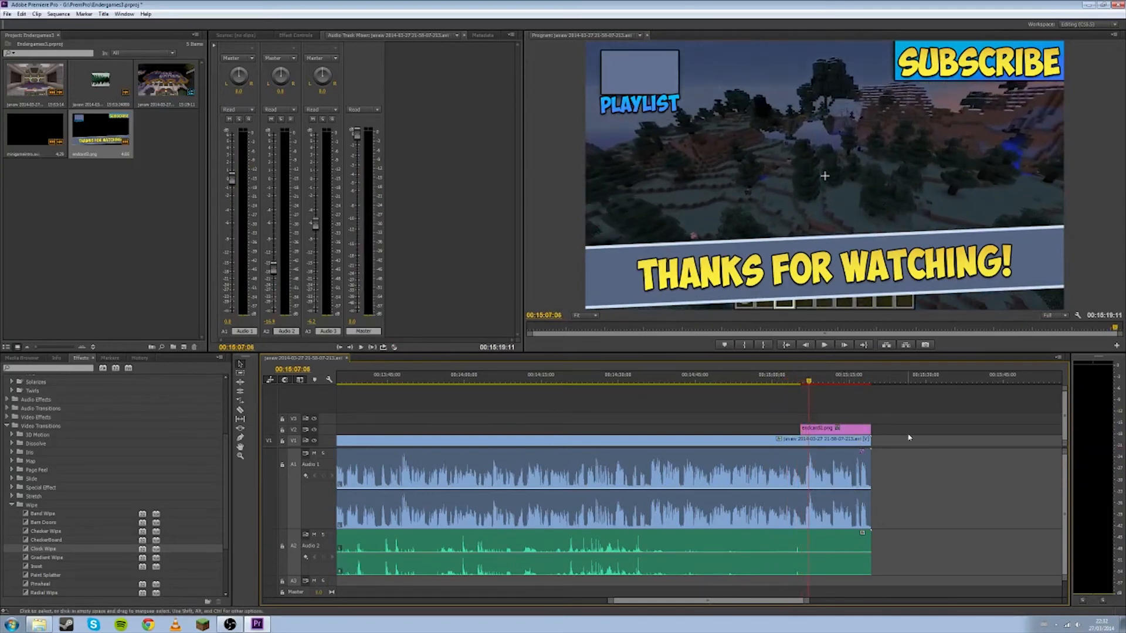
Copy only the video of the middle gameplay clip onto Video 3 above the end card.
{"action": "key", "text": "minus"}
{"action": "key", "text": "minus"}
{"action": "key", "text": "minus"}
{"action": "key", "text": "minus"}
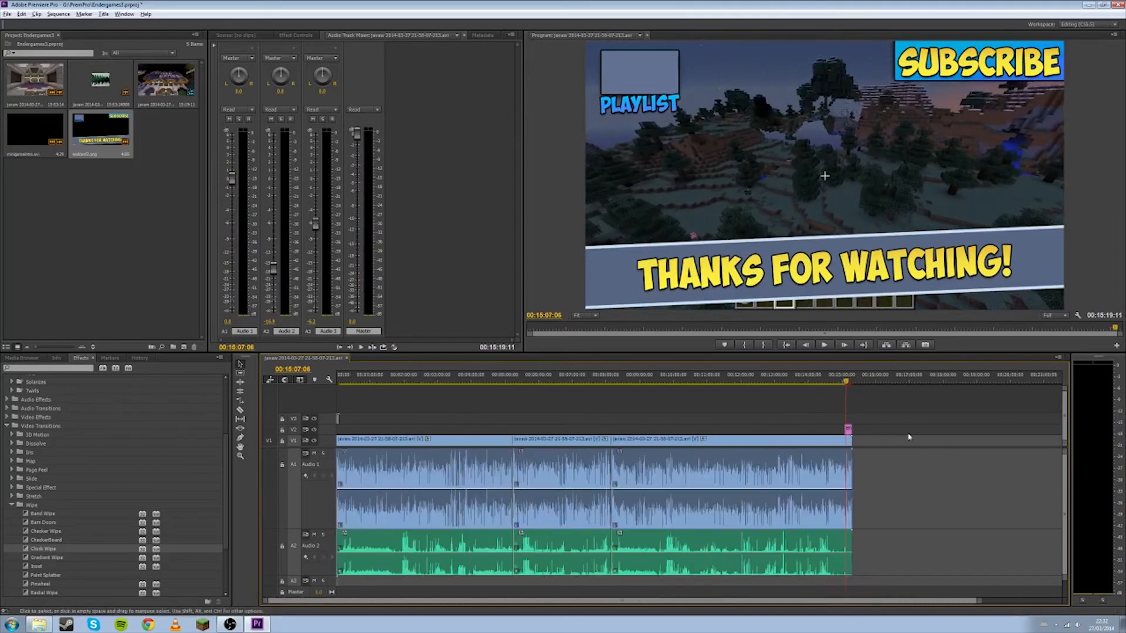
{"action": "key", "text": "minus"}
{"action": "key", "text": "minus"}
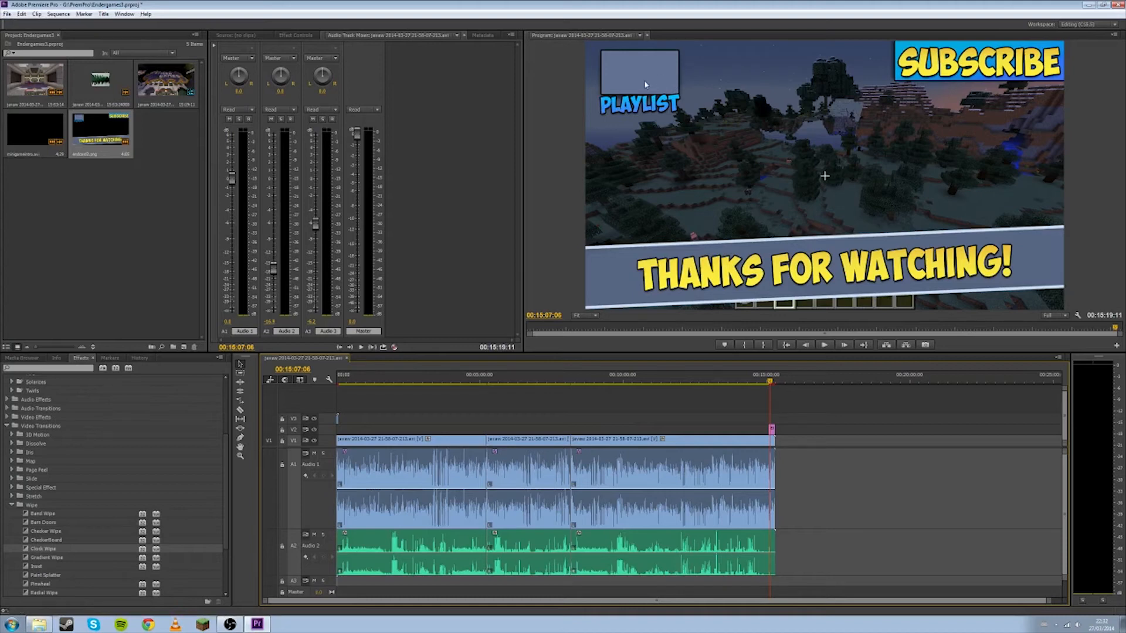
{"action": "left_click", "coordinate": [524, 444]}
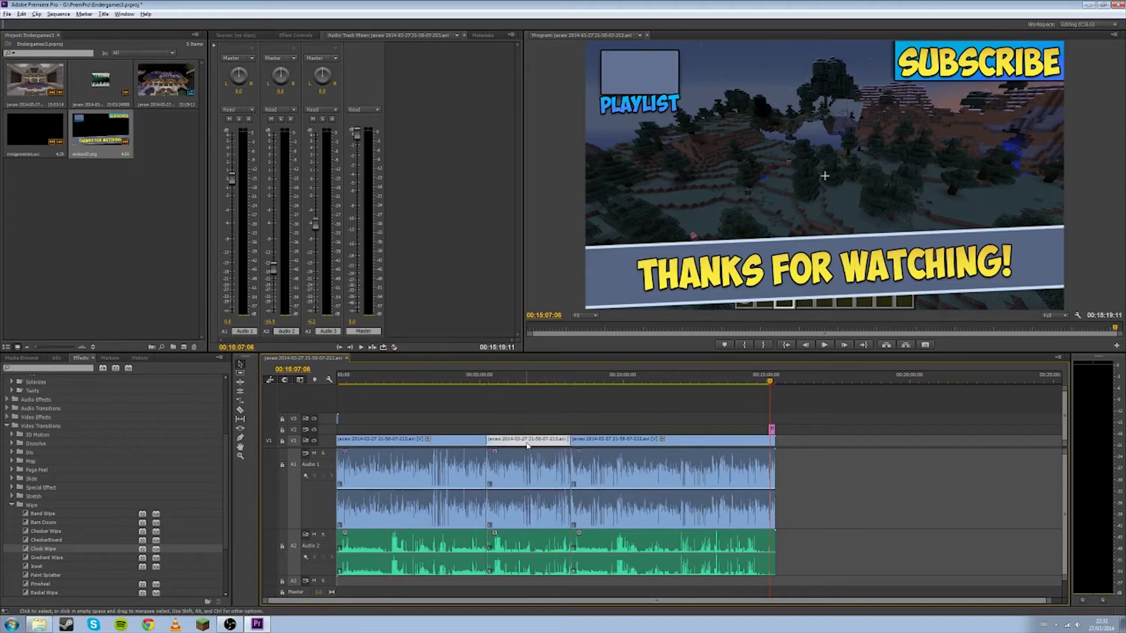
{"action": "left_click", "coordinate": [538, 481]}
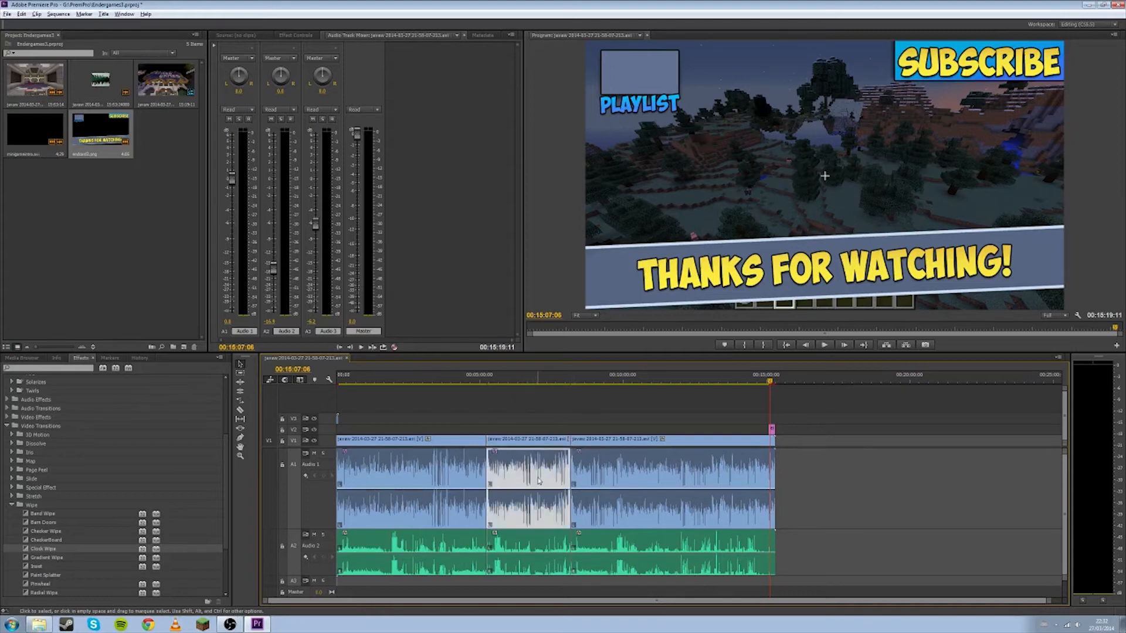
{"action": "left_click", "coordinate": [649, 452]}
{"action": "left_click", "coordinate": [533, 440]}
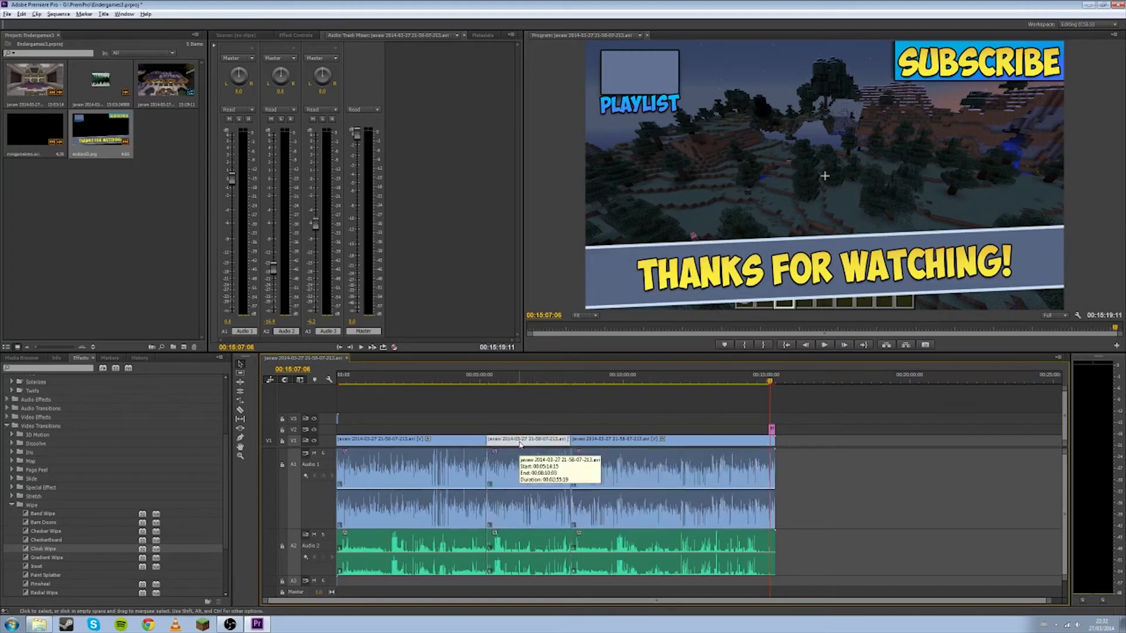
{"action": "left_click_drag", "start_coordinate": [520, 444], "coordinate": [771, 428]}
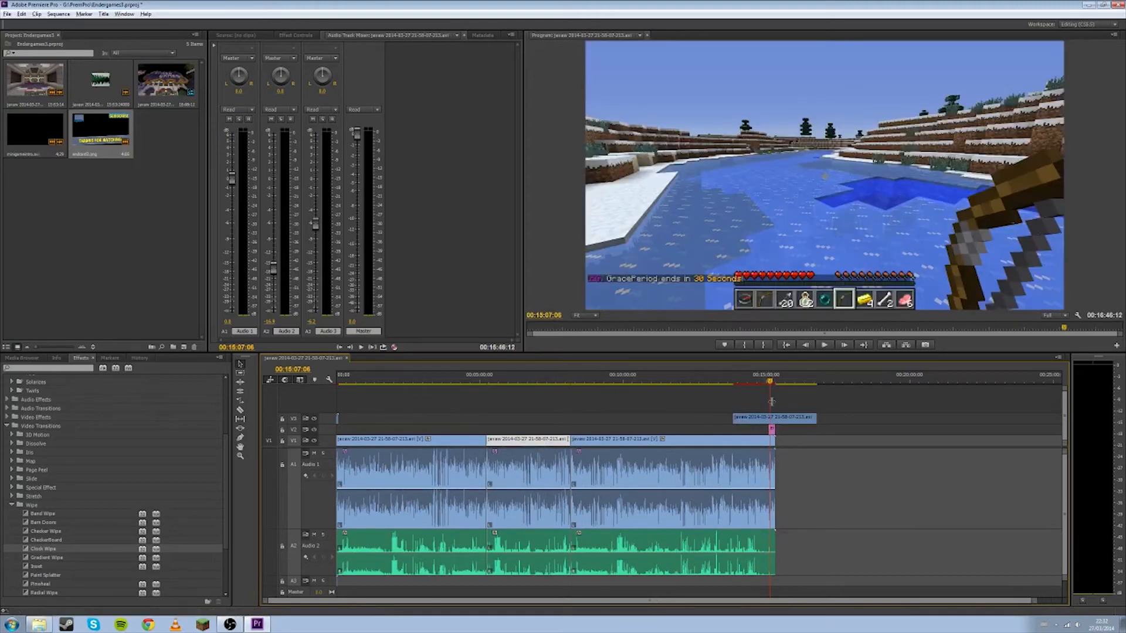
Trim both ends of the copied gameplay clip on Video 3 to match the end card's start and end.
{"action": "key", "text": "equal"}
{"action": "scroll", "coordinate": [776, 421], "scroll_direction": "up", "scroll_amount": 3}
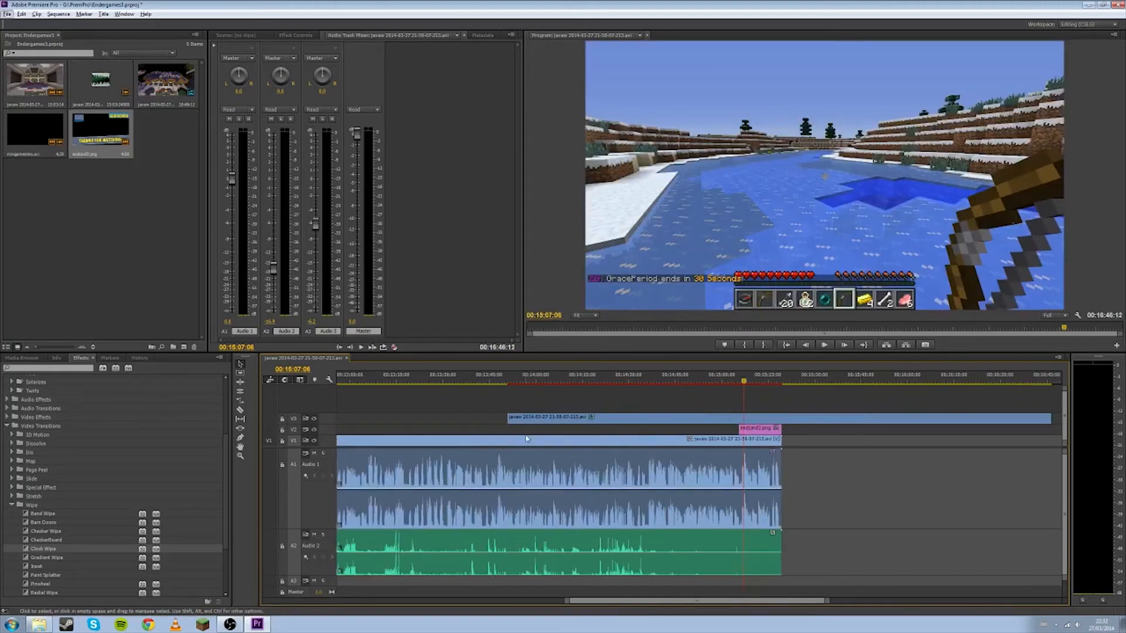
{"action": "left_click_drag", "start_coordinate": [510, 419], "coordinate": [741, 418]}
{"action": "scroll", "coordinate": [801, 604], "scroll_direction": "down", "scroll_amount": 5}
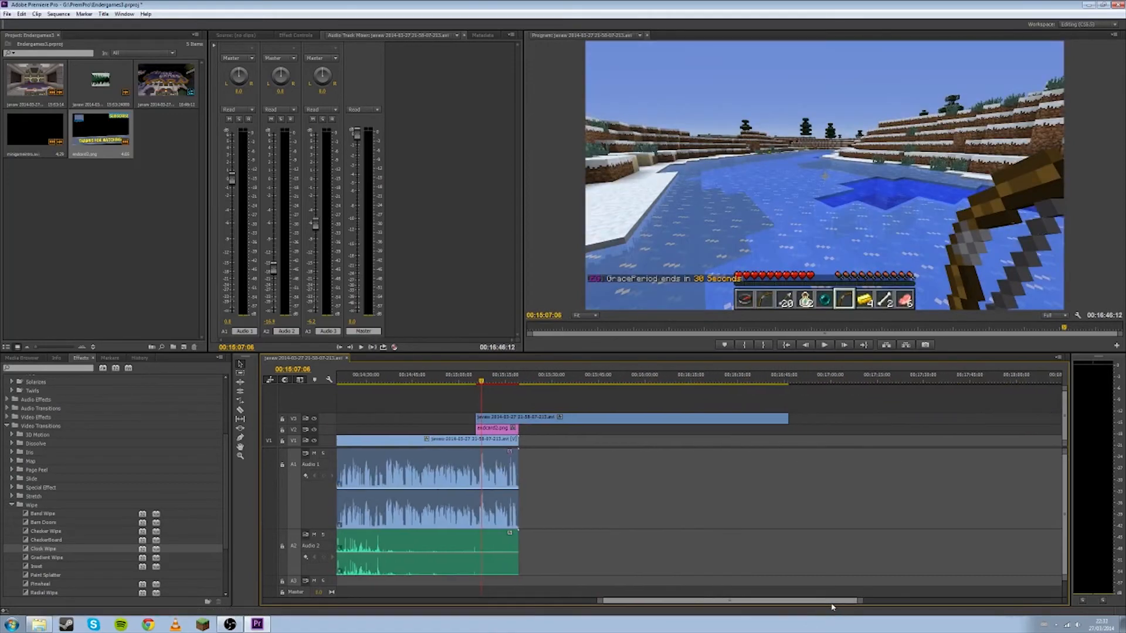
{"action": "left_click_drag", "start_coordinate": [798, 421], "coordinate": [546, 419]}
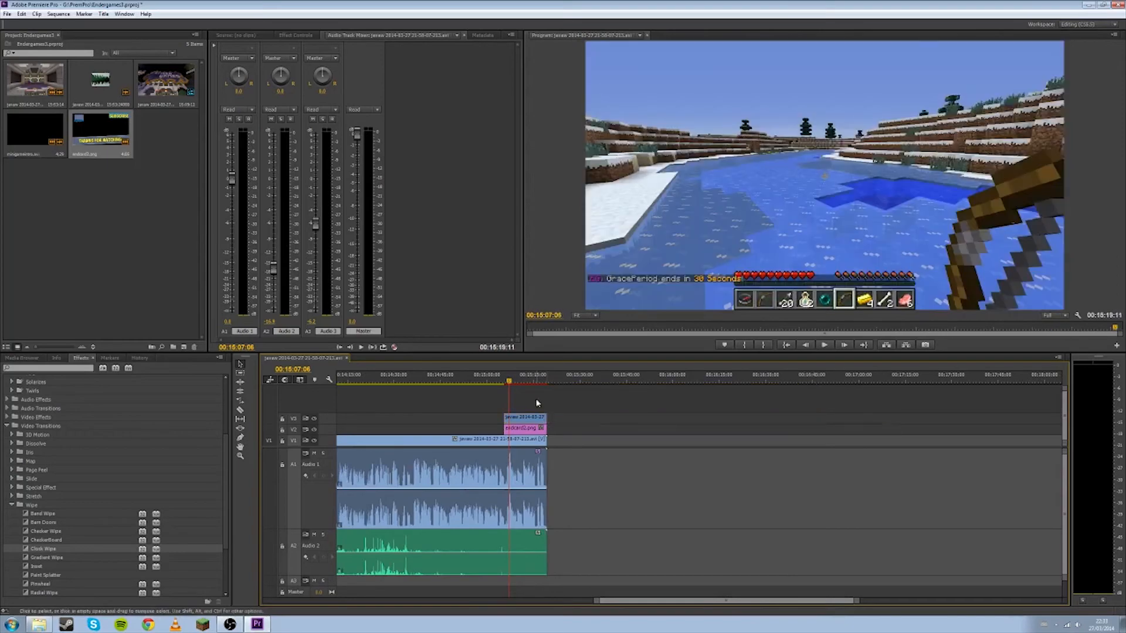
Change the footage section used by the Video 3 clip by extending, shifting and retrimming it to span the end card.
{"action": "left_click", "coordinate": [539, 380]}
{"action": "left_click_drag", "start_coordinate": [538, 380], "coordinate": [379, 418]}
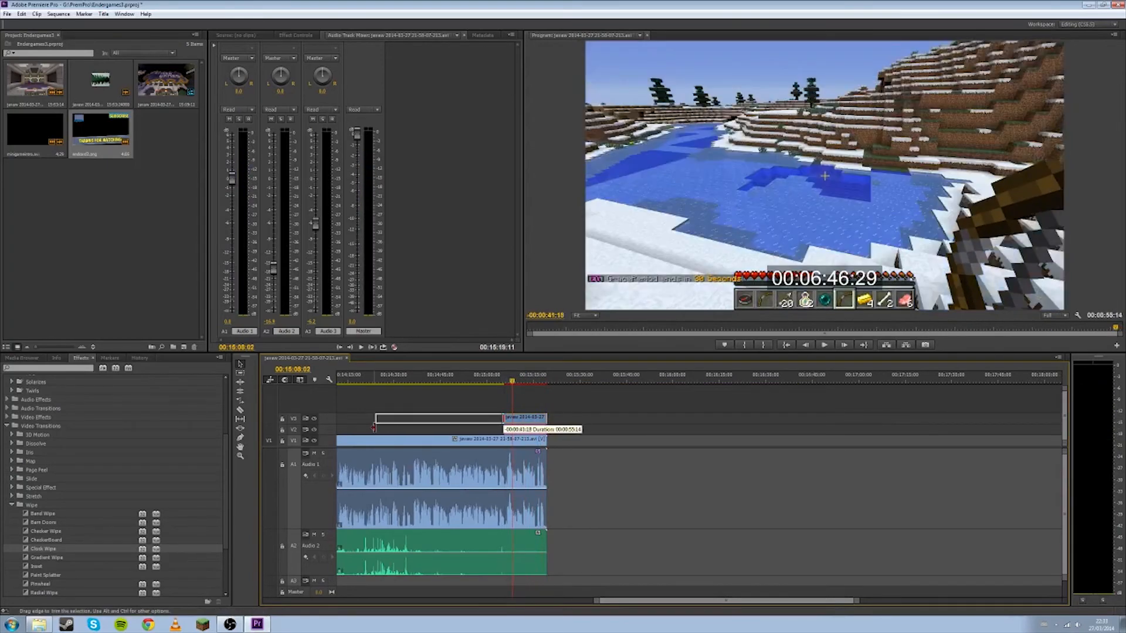
{"action": "left_click_drag", "start_coordinate": [524, 420], "coordinate": [588, 417]}
{"action": "left_click_drag", "start_coordinate": [518, 382], "coordinate": [542, 382]}
{"action": "left_click_drag", "start_coordinate": [588, 419], "coordinate": [546, 420]}
{"action": "left_click_drag", "start_coordinate": [617, 602], "coordinate": [601, 602]}
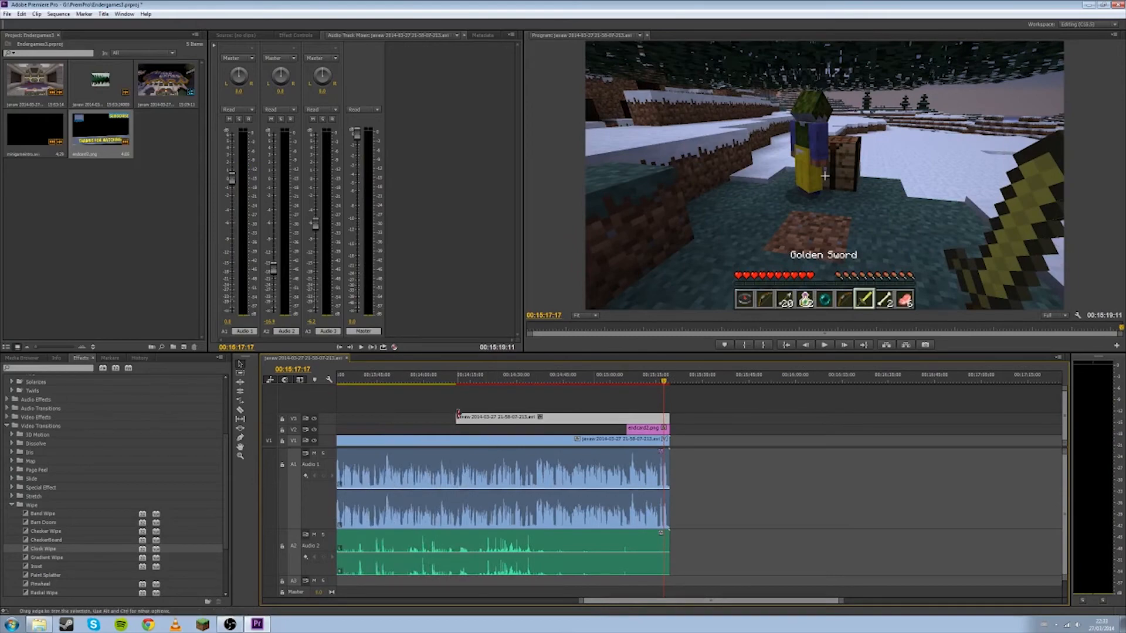
{"action": "left_click_drag", "start_coordinate": [668, 419], "coordinate": [626, 419]}
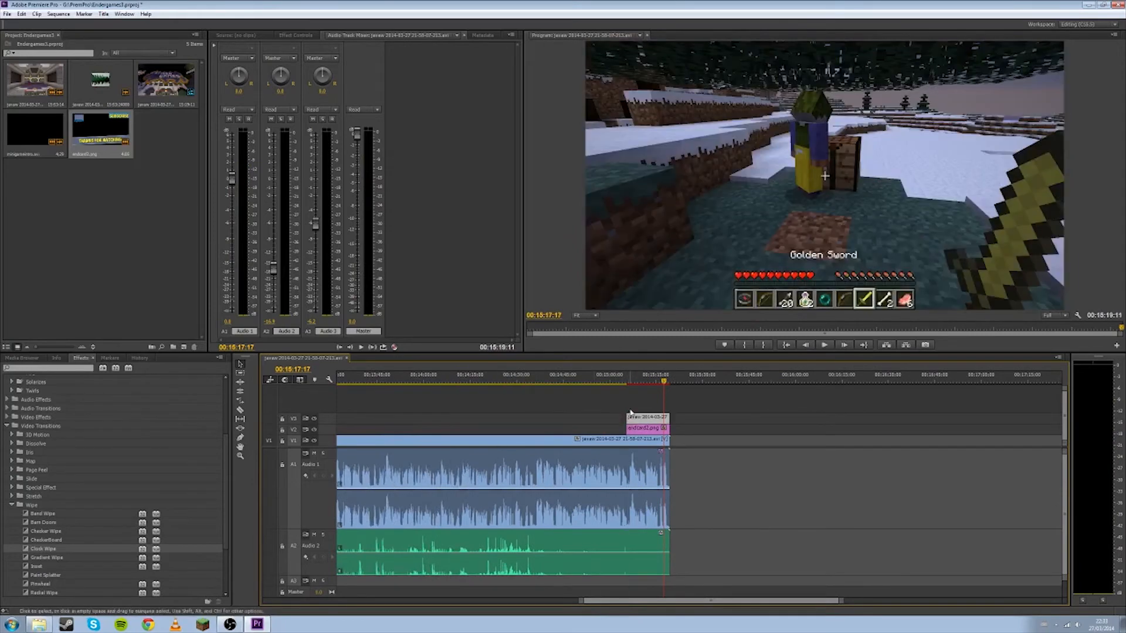
Set the Scale of the Video 3 gameplay clip to 17 and select its Motion effect for positioning in the preview.
{"action": "left_click", "coordinate": [630, 380]}
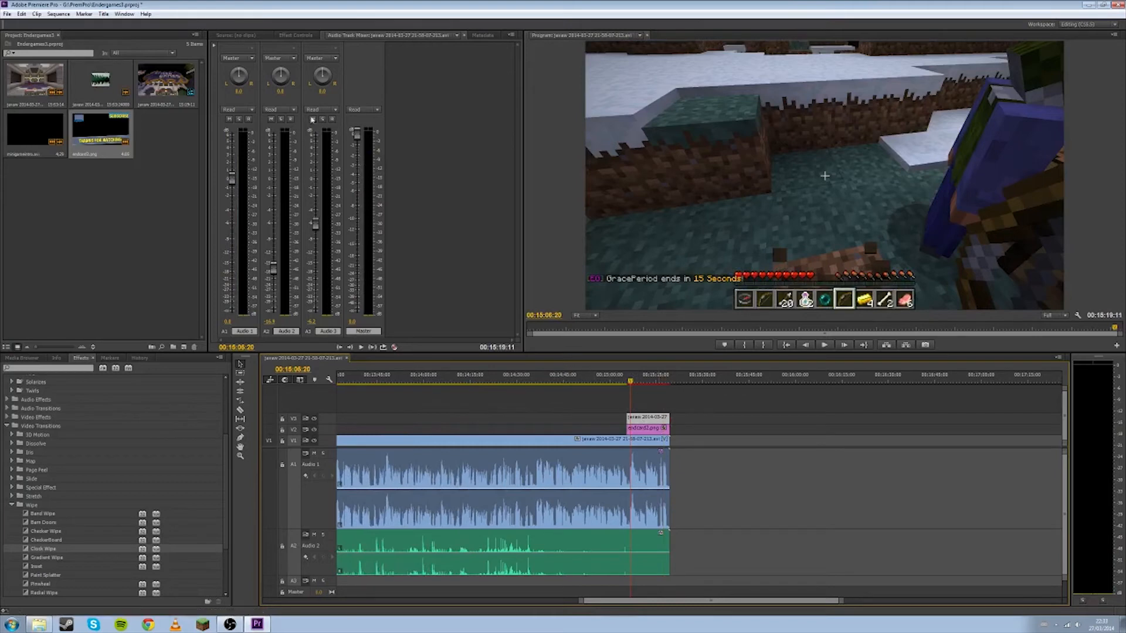
{"action": "left_click", "coordinate": [289, 36]}
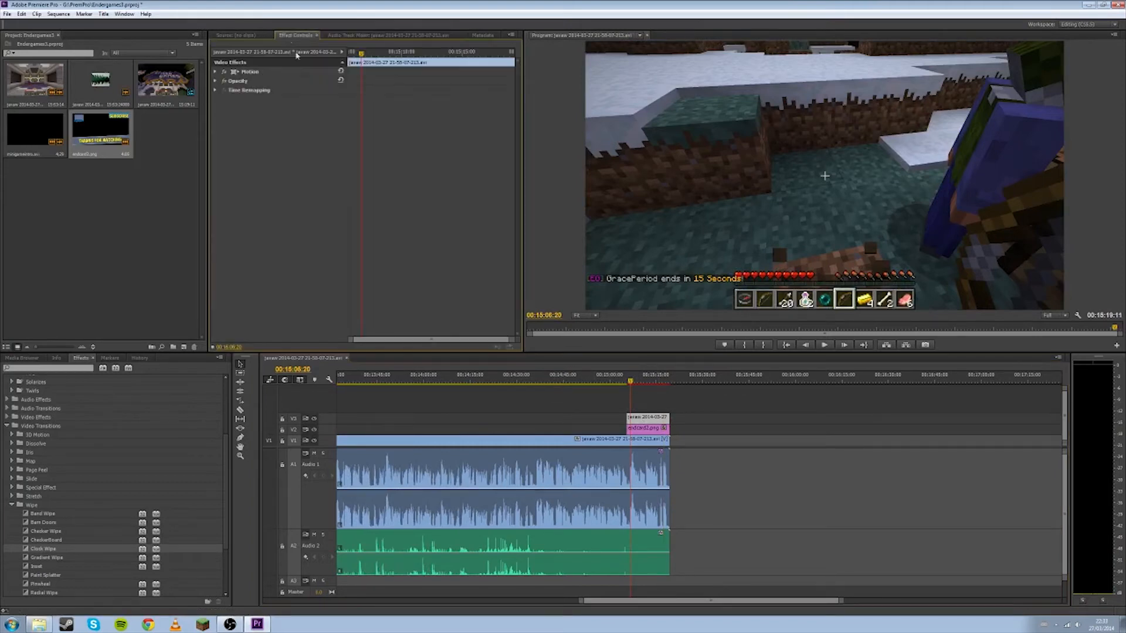
{"action": "left_click", "coordinate": [215, 71]}
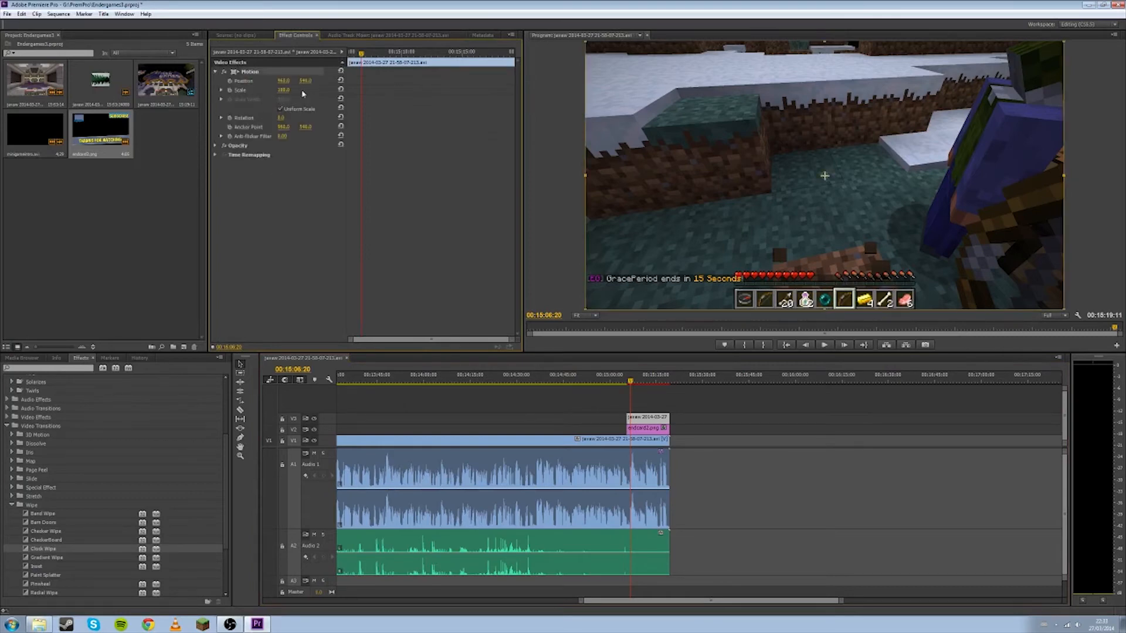
{"action": "left_click", "coordinate": [284, 90]}
{"action": "type", "text": "7"}
{"action": "key", "text": "Return"}
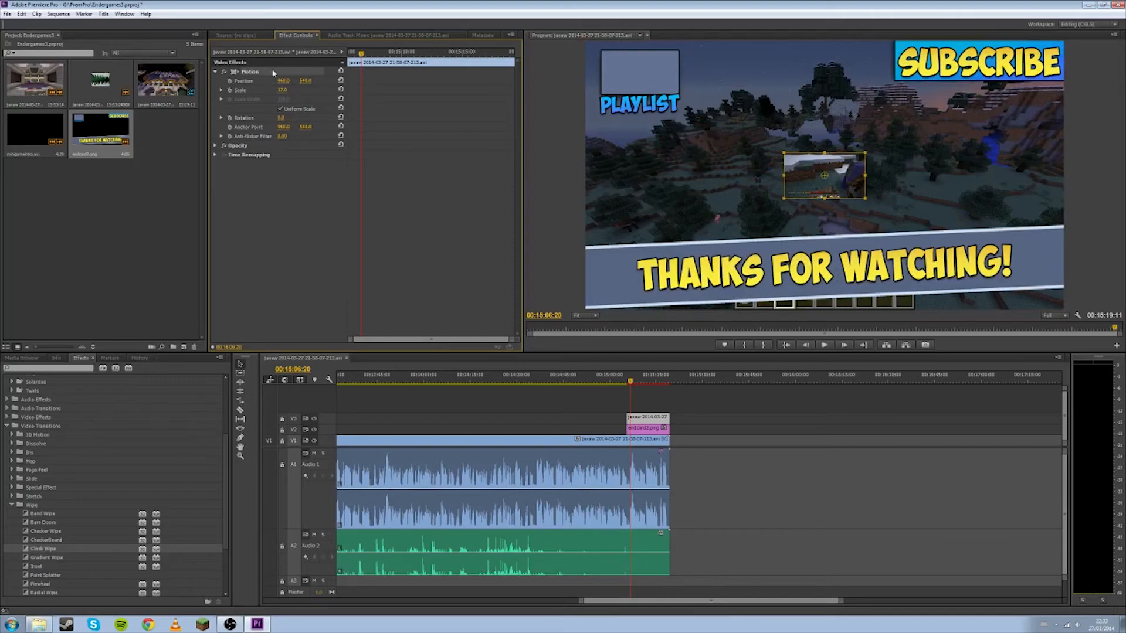
{"action": "left_click", "coordinate": [289, 194]}
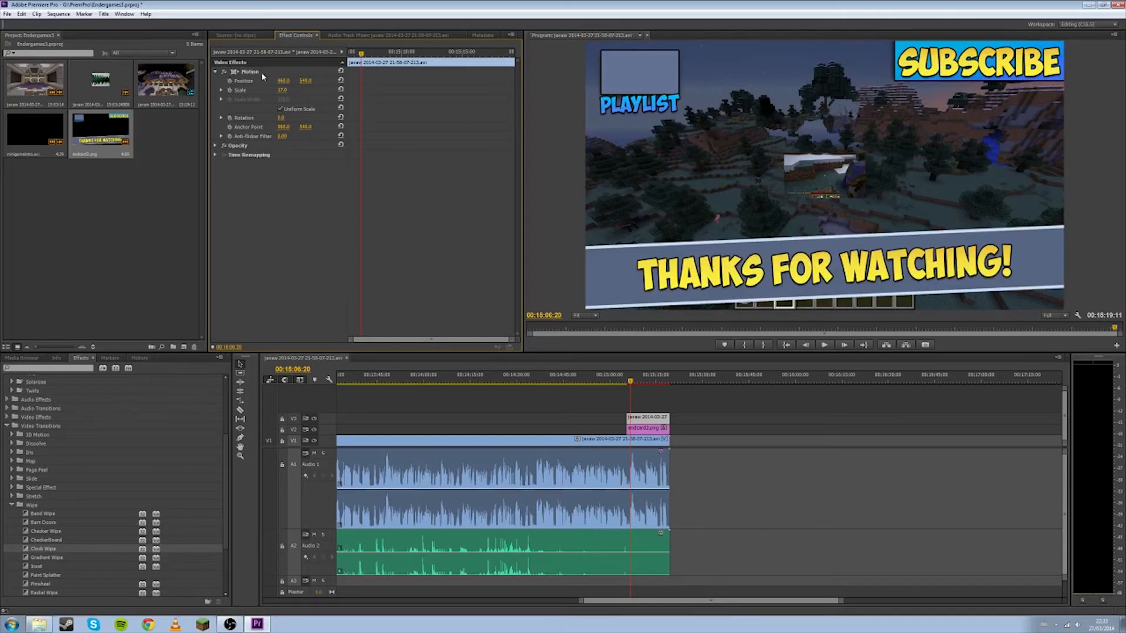
{"action": "left_click", "coordinate": [262, 73]}
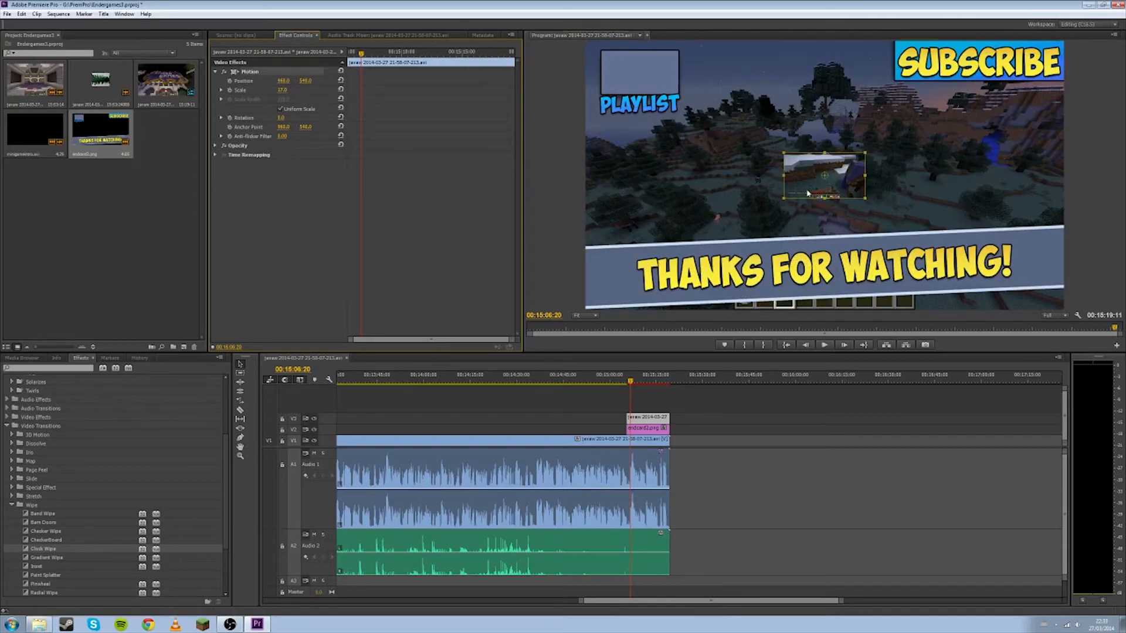
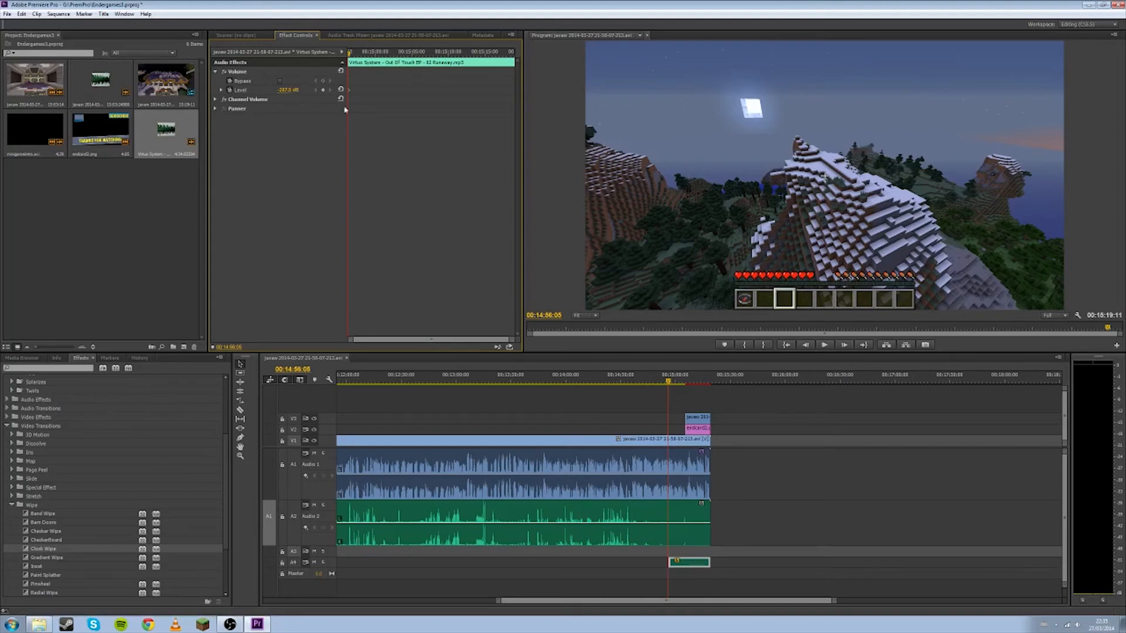
Play the outro music's beginning and add a volume Level keyframe to the Audio 4 music clip where the end card starts.
{"action": "key", "text": "space"}
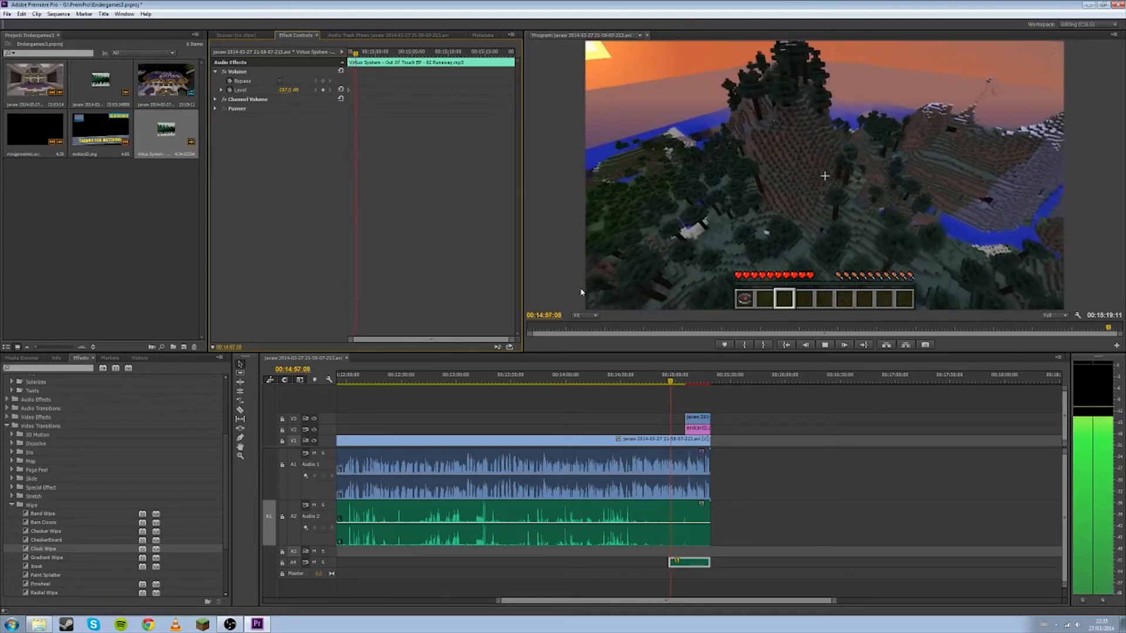
{"action": "left_click", "coordinate": [686, 381]}
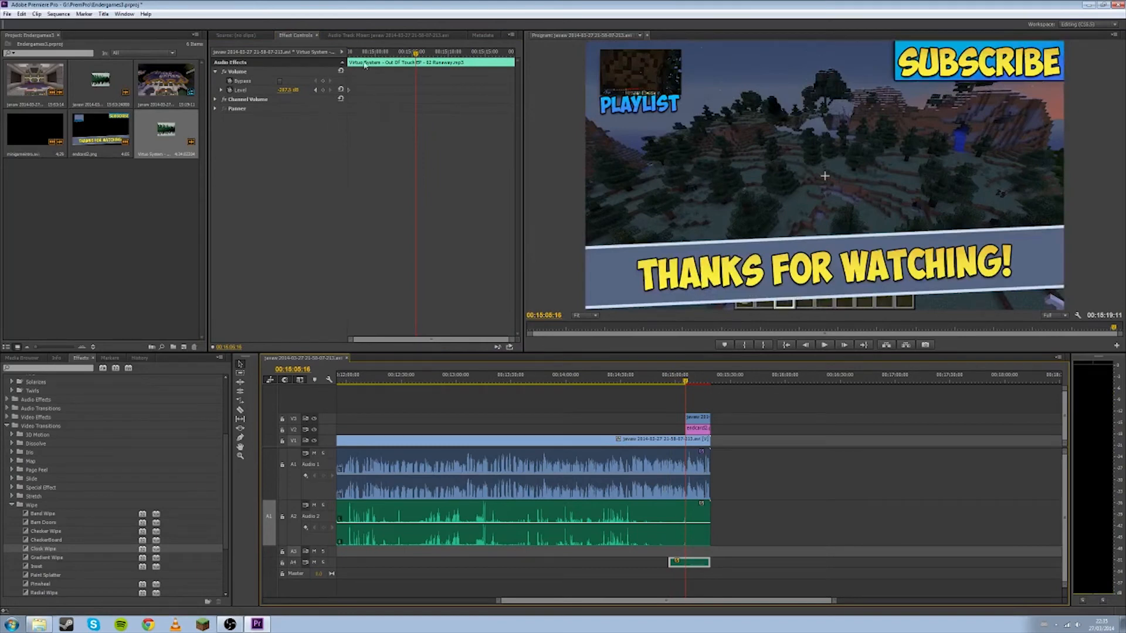
{"action": "left_click", "coordinate": [323, 91]}
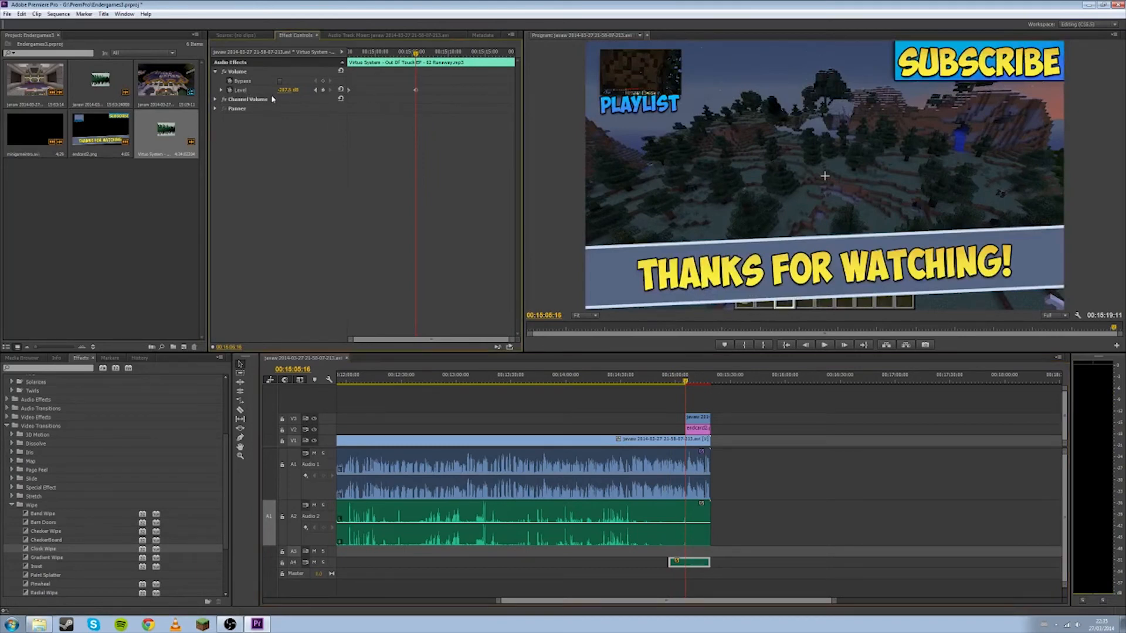
Set the Audio 4 music clip's Level keyframe at the end card's start to 0 dB and play the transition.
{"action": "left_click", "coordinate": [288, 90]}
{"action": "type", "text": "0"}
{"action": "key", "text": "Return"}
{"action": "key", "text": "space"}
{"action": "left_click_drag", "start_coordinate": [683, 379], "coordinate": [665, 380]}
{"action": "key", "text": "space"}
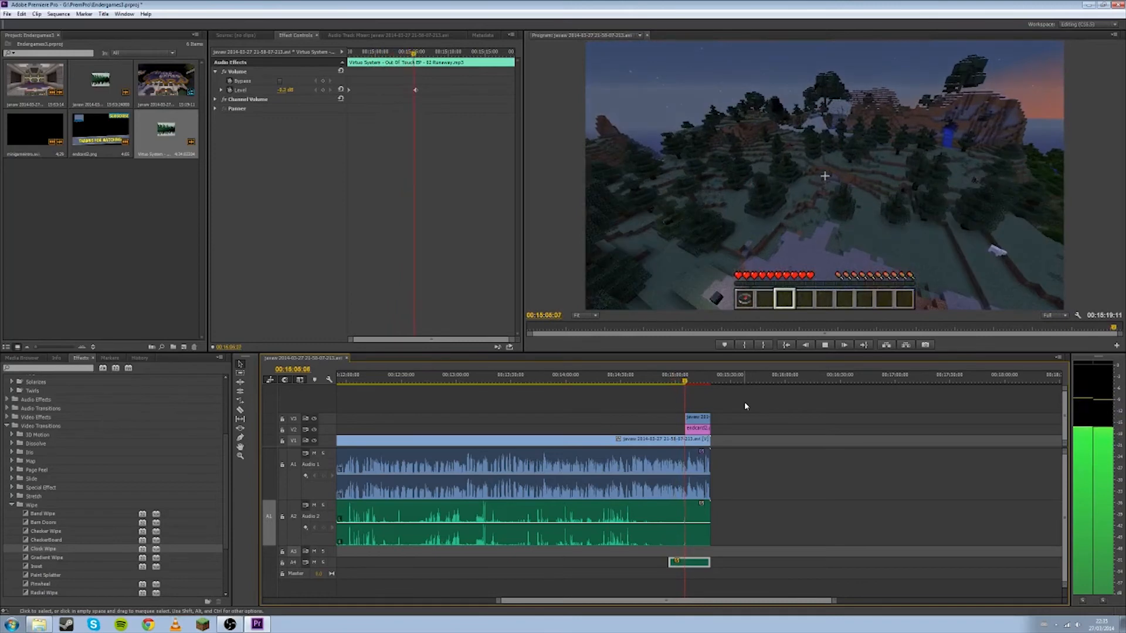
{"action": "key", "text": "space"}
Lower the Audio 4 track's volume slightly in the Audio Track Mixer.
{"action": "left_click", "coordinate": [366, 35]}
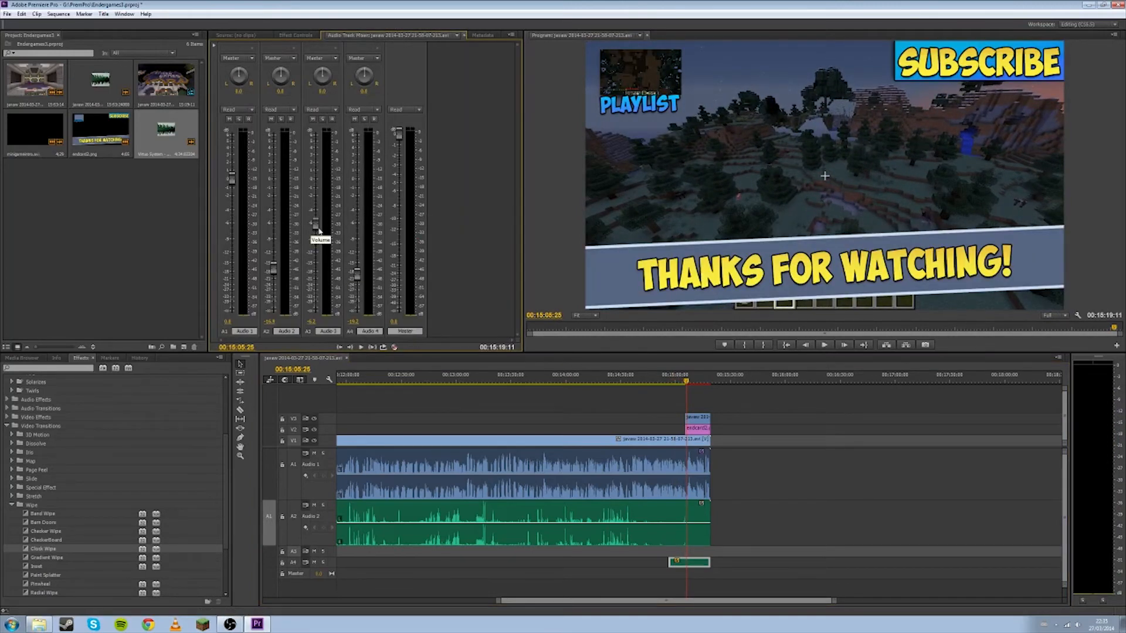
{"action": "left_click_drag", "start_coordinate": [356, 278], "coordinate": [359, 283]}
{"action": "left_click", "coordinate": [802, 476]}
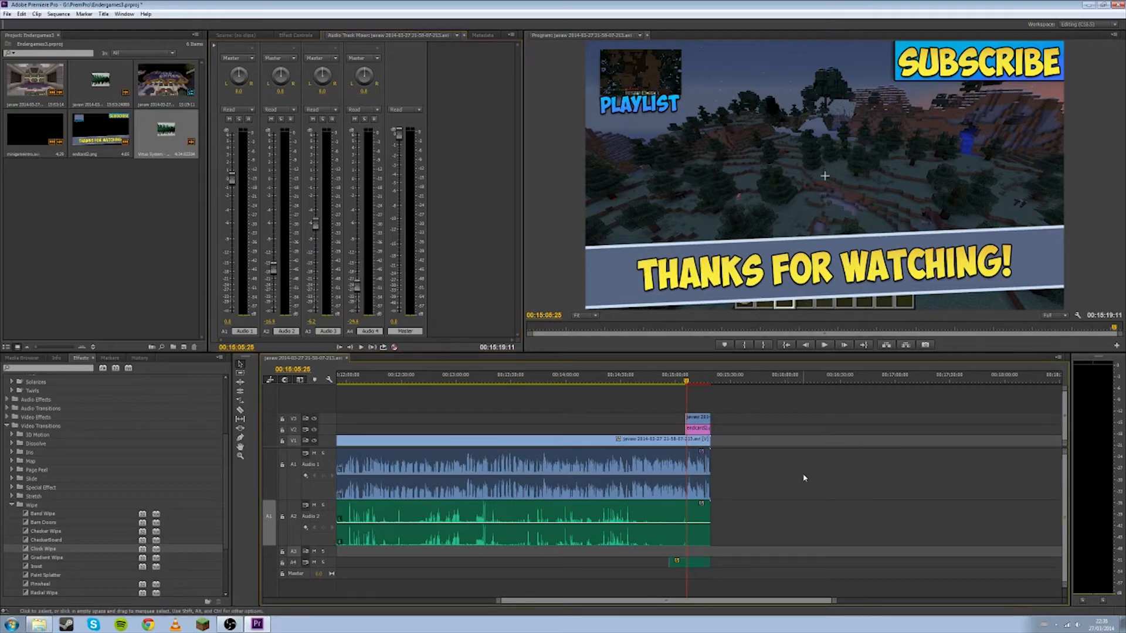
Create a new title with the sample text "hhellioisfdxjdjhfdjdgj" and try placing it on the timeline near the end card.
{"action": "scroll", "coordinate": [795, 477], "scroll_direction": "down", "scroll_amount": 4}
{"action": "key", "text": "ctrl+m"}
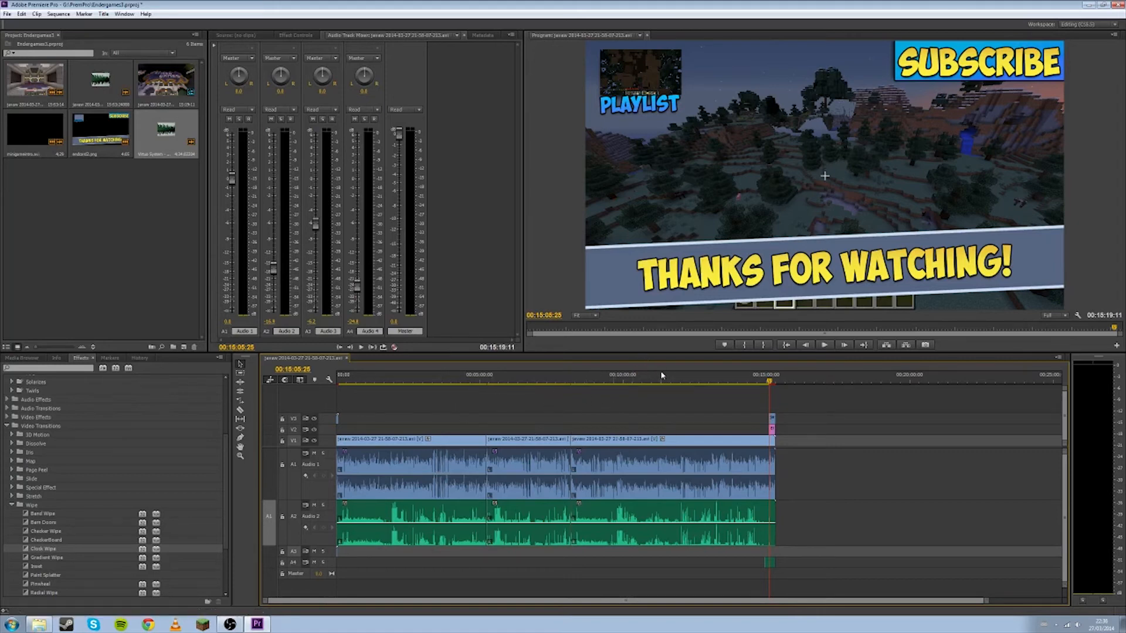
{"action": "right_click", "coordinate": [60, 256]}
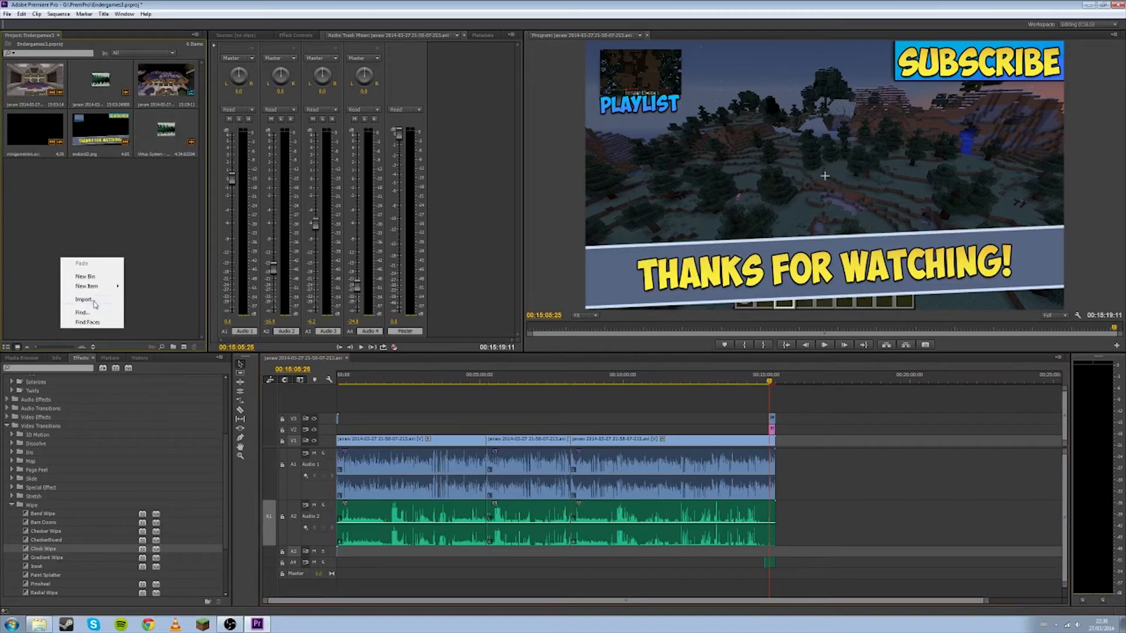
{"action": "mouse_move", "coordinate": [103, 287]}
{"action": "left_click", "coordinate": [154, 317]}
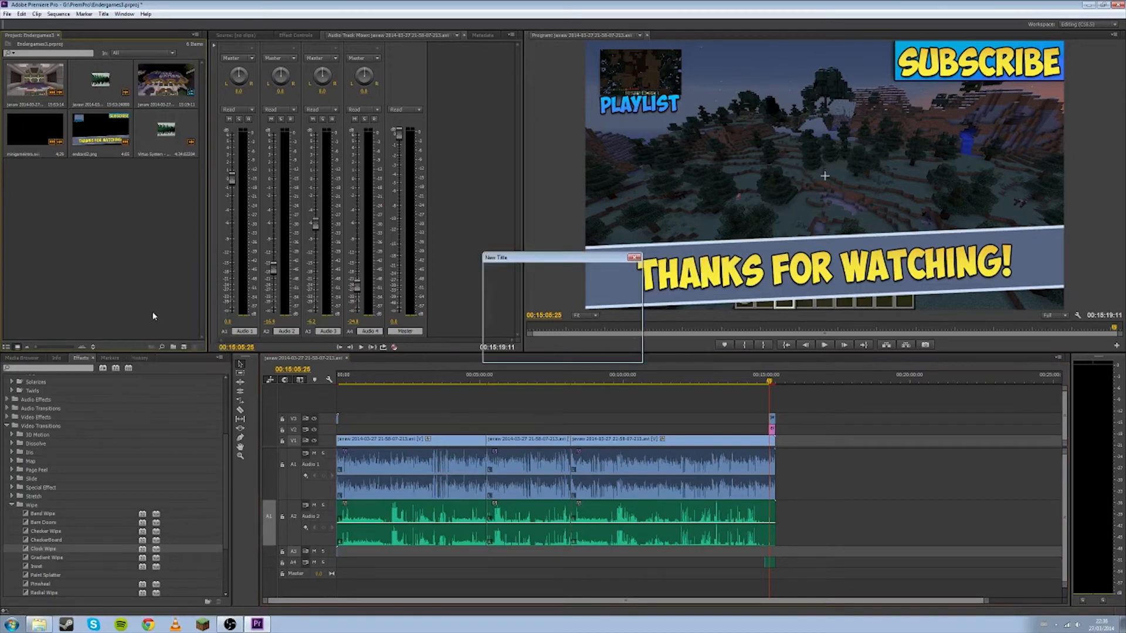
{"action": "left_click", "coordinate": [578, 351]}
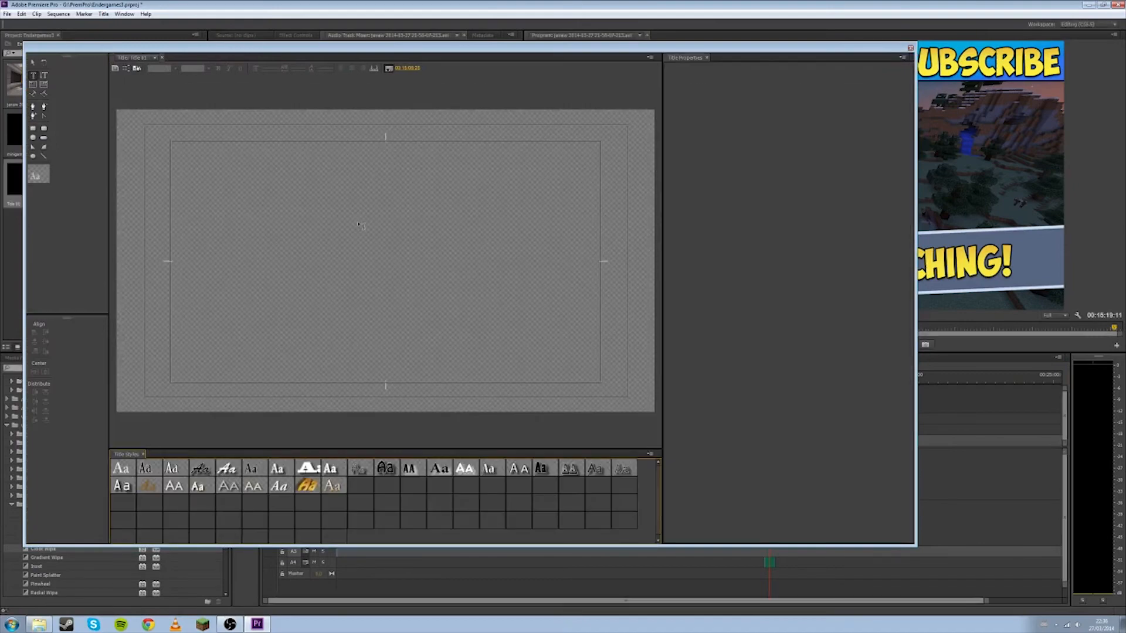
{"action": "left_click", "coordinate": [359, 226]}
{"action": "type", "text": "hhellioisfdxjdjhfdjdgj"}
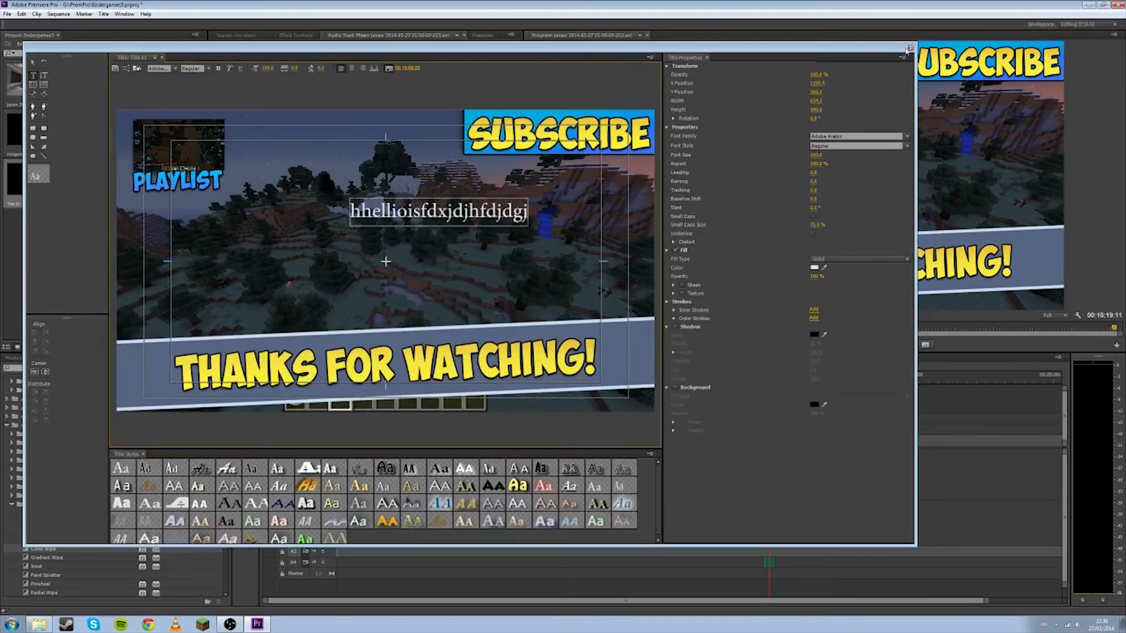
{"action": "left_click", "coordinate": [909, 48]}
{"action": "left_click_drag", "start_coordinate": [41, 187], "coordinate": [745, 420]}
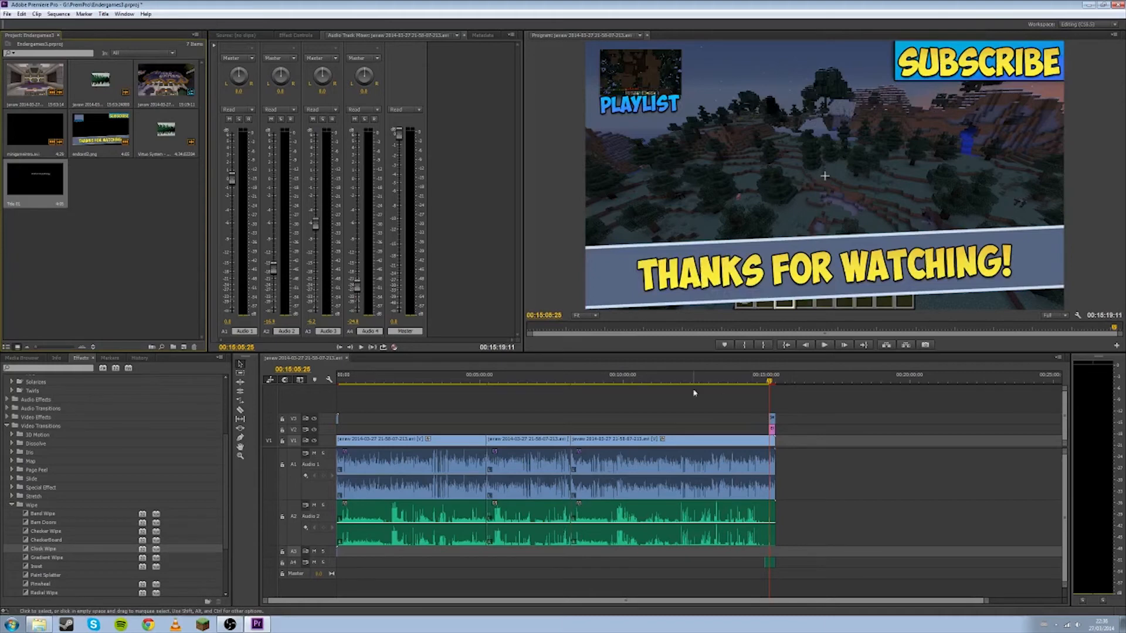
Render the sequence previews and return to the beginning of the timeline.
{"action": "left_click", "coordinate": [59, 14]}
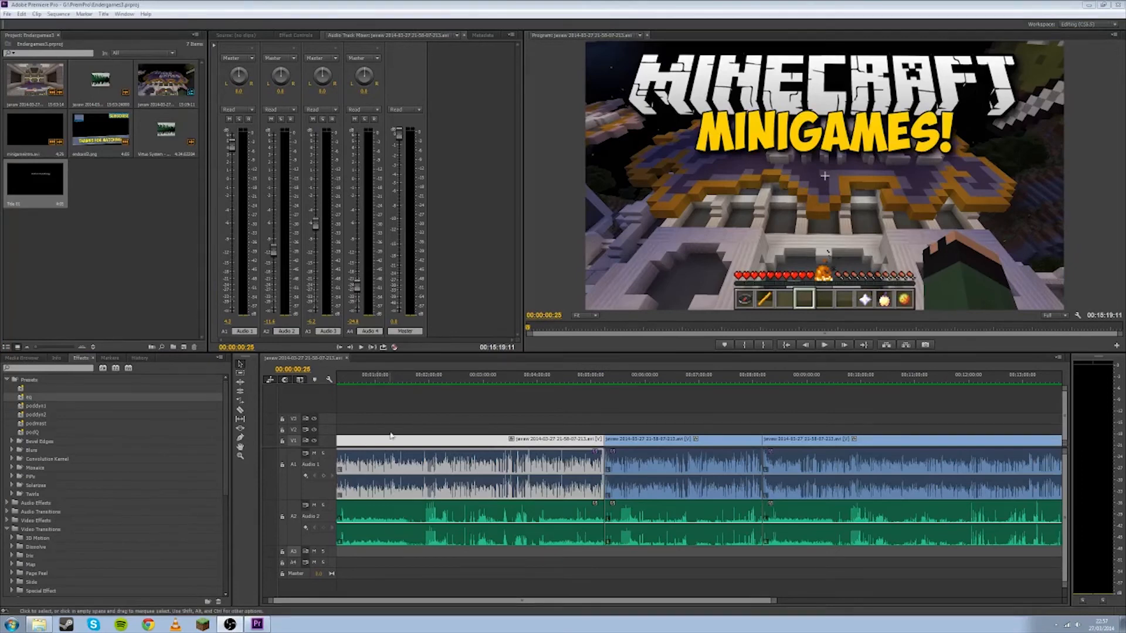
{"action": "left_click", "coordinate": [416, 415]}
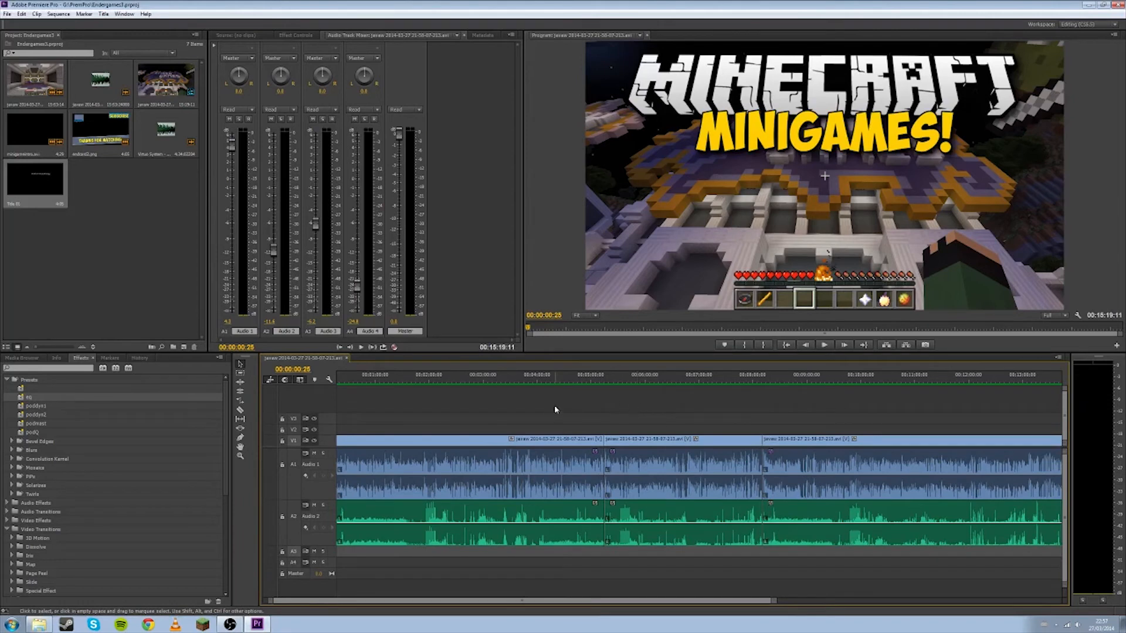
{"action": "left_click_drag", "start_coordinate": [538, 601], "coordinate": [405, 601]}
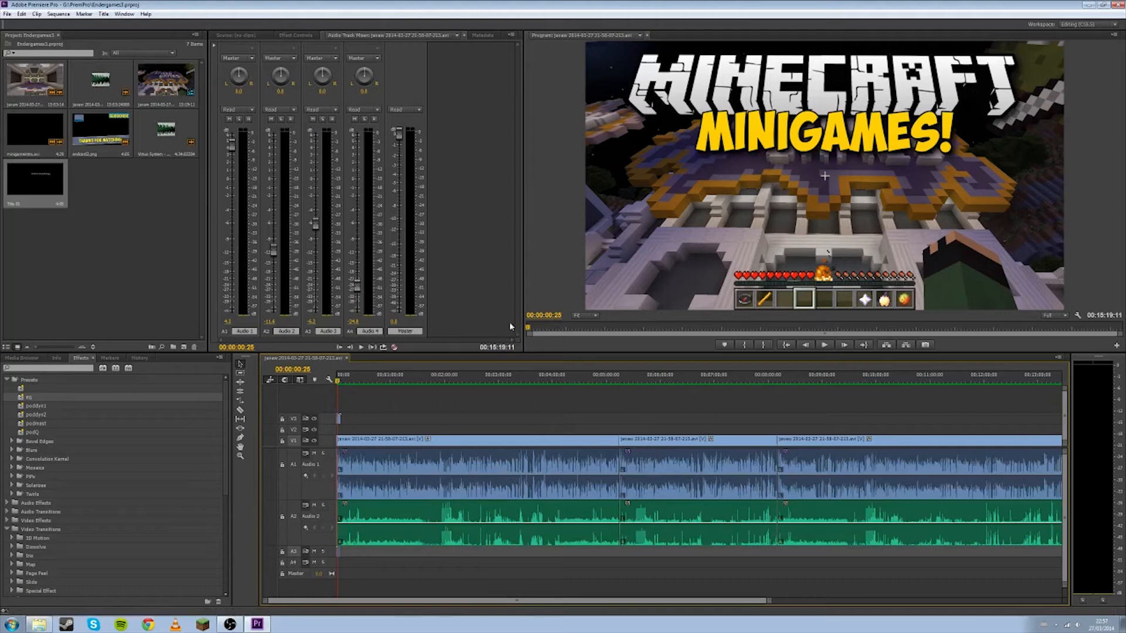
Review the video and audio effects applied to the first gameplay clip.
{"action": "left_click", "coordinate": [381, 462]}
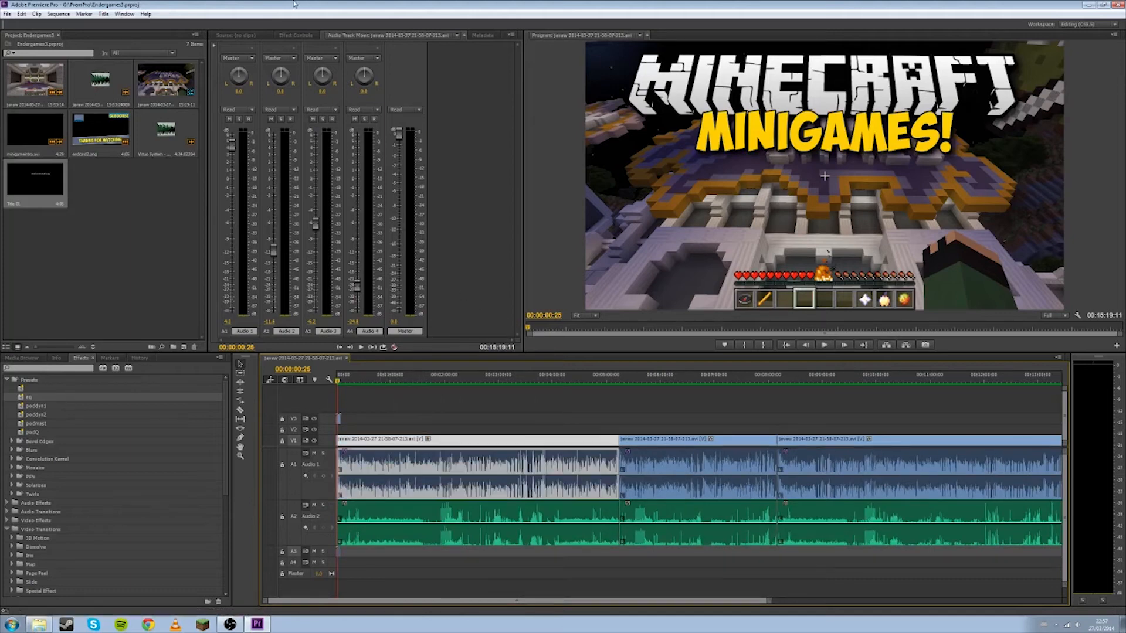
{"action": "left_click", "coordinate": [298, 34]}
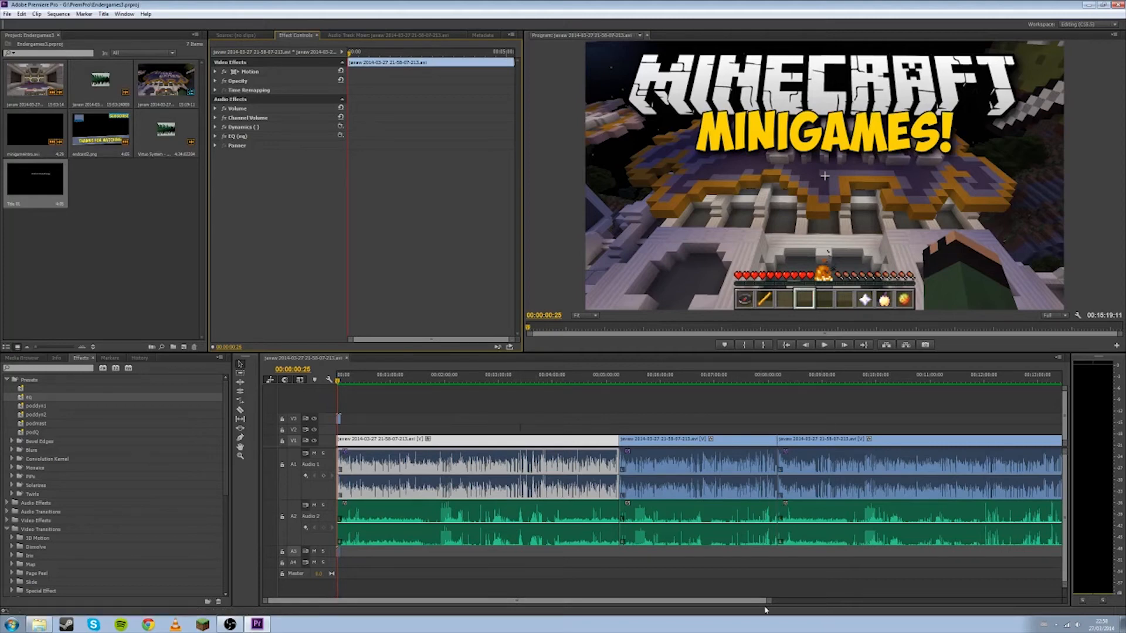
{"action": "left_click_drag", "start_coordinate": [765, 605], "coordinate": [944, 601]}
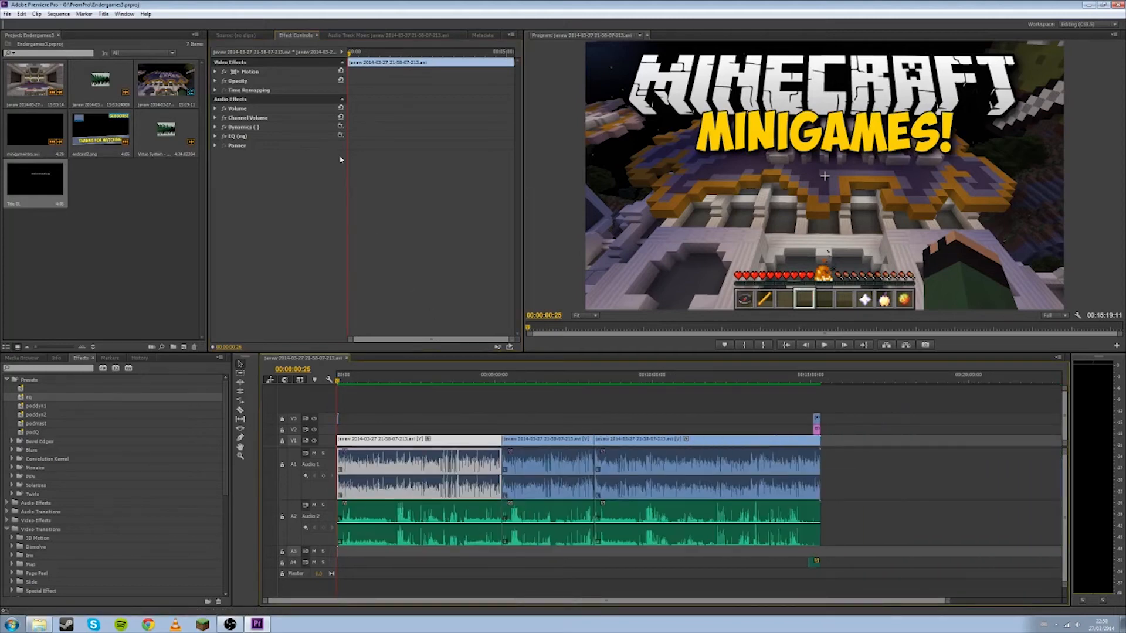
Play the section from about 00:05:31 while checking the track levels in the Audio Track Mixer.
{"action": "left_click", "coordinate": [354, 36]}
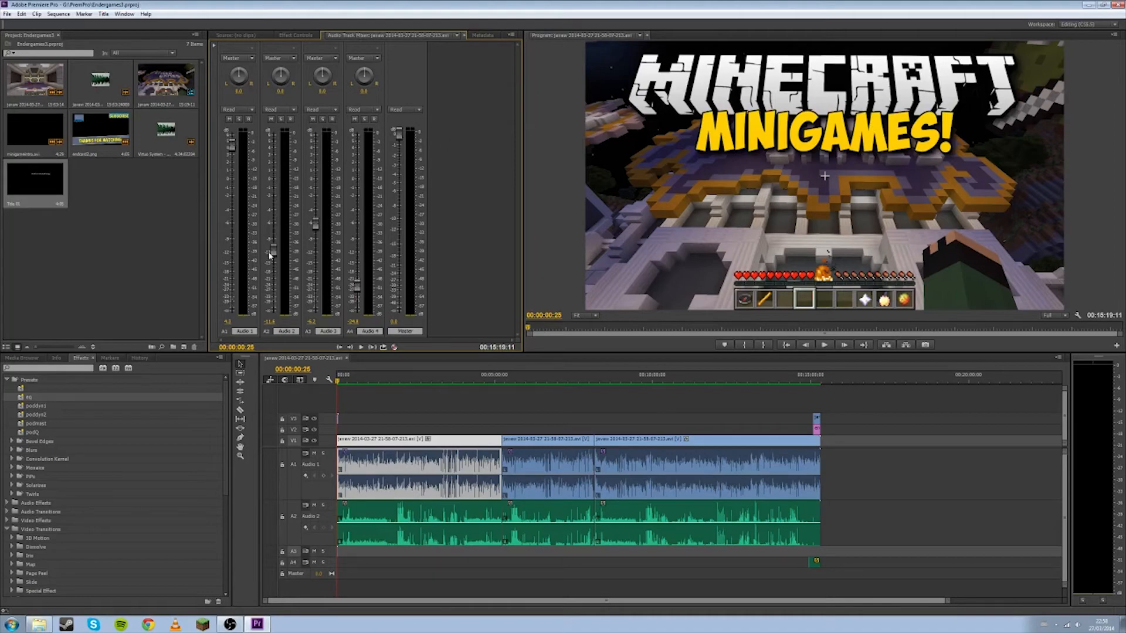
{"action": "left_click", "coordinate": [513, 379]}
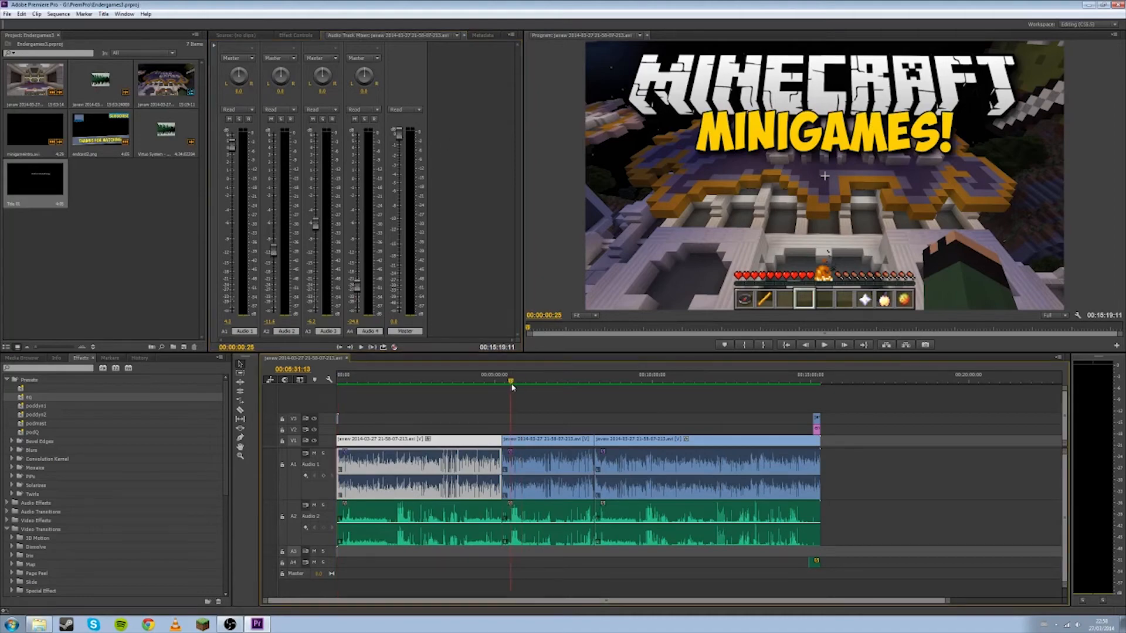
{"action": "key", "text": "space"}
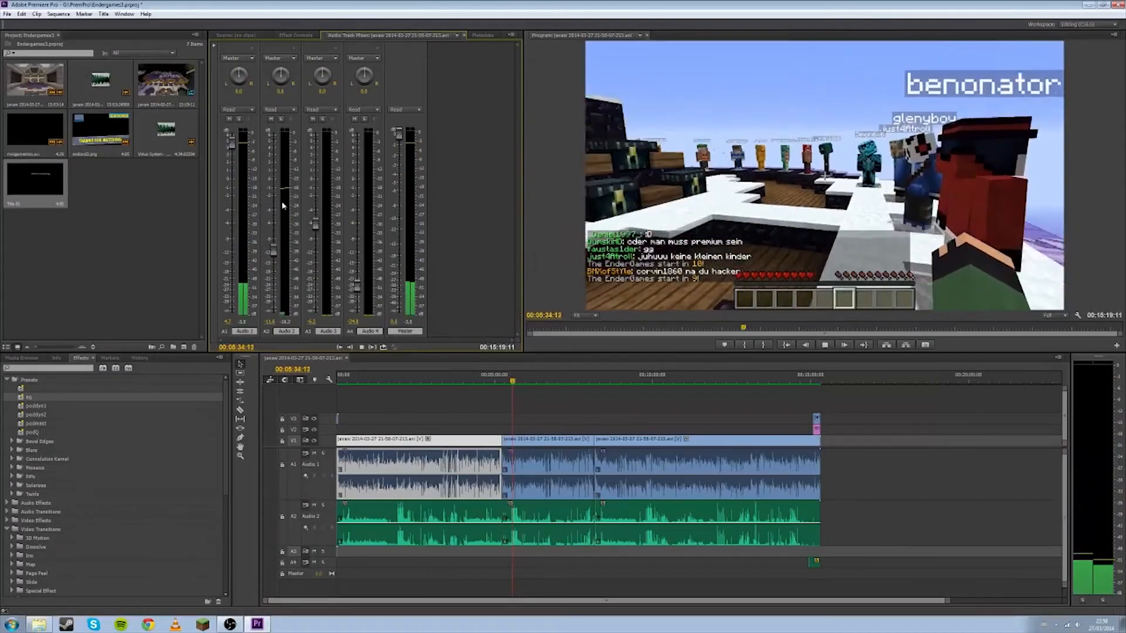
{"action": "key", "text": "space"}
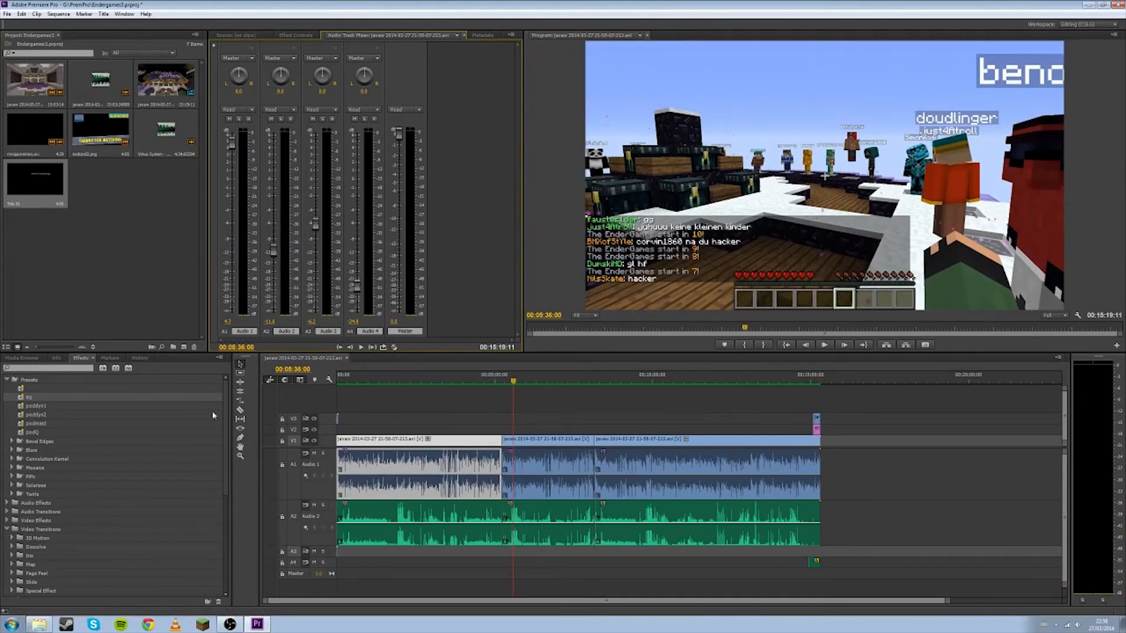
{"action": "left_click", "coordinate": [861, 409]}
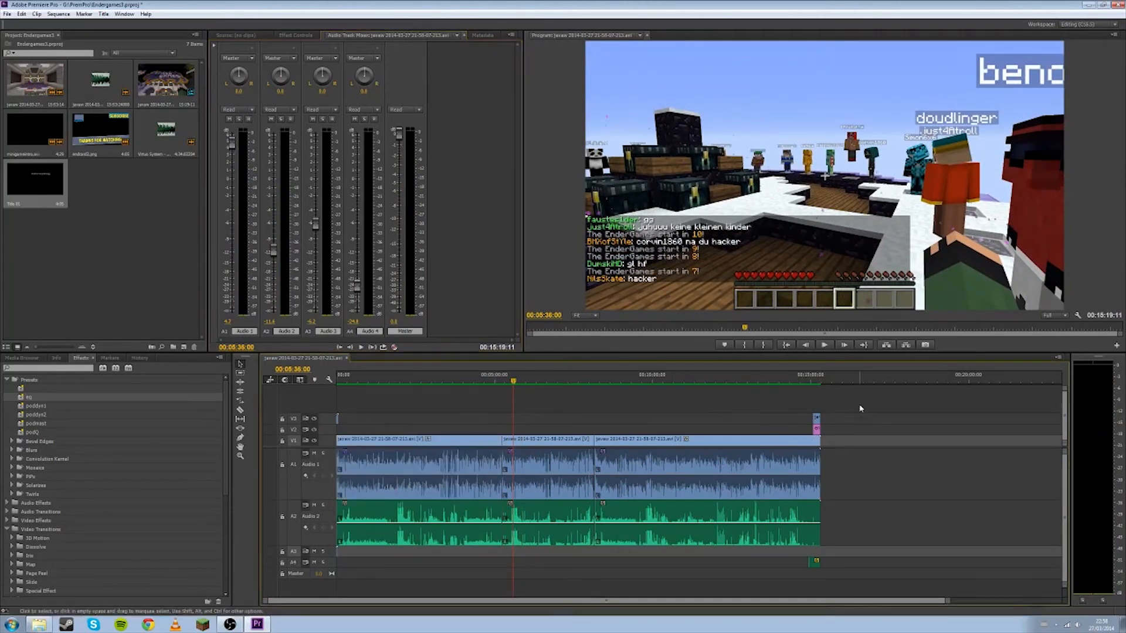
Save the project, select all clips in the sequence and open the media export settings.
{"action": "key", "text": "ctrl+s"}
{"action": "key", "text": "ctrl+a"}
{"action": "left_click", "coordinate": [7, 13]}
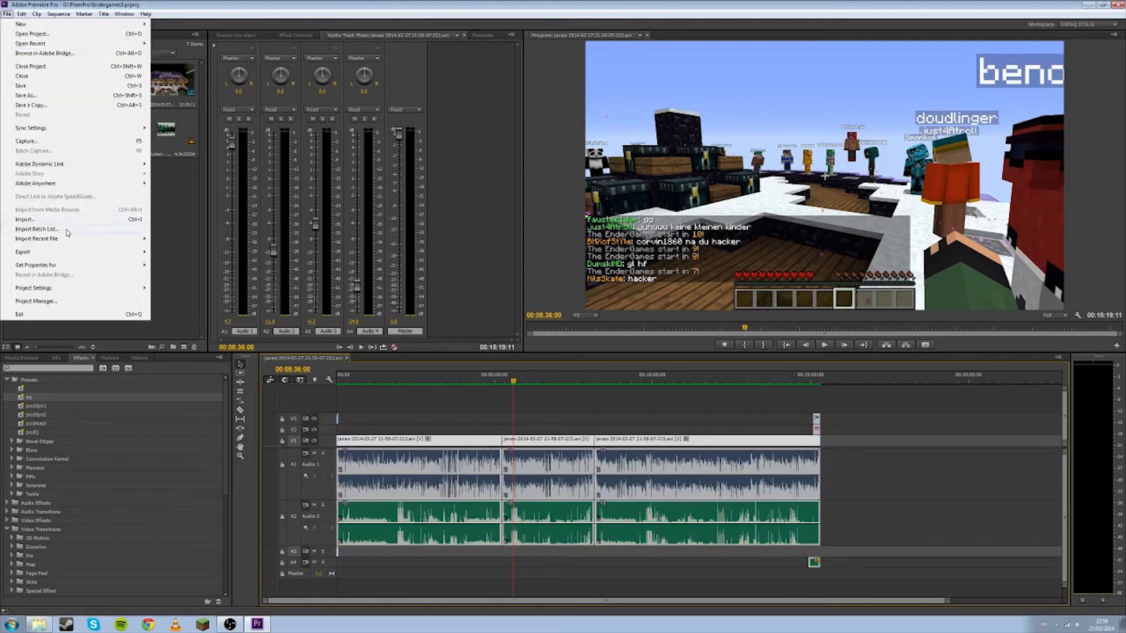
{"action": "mouse_move", "coordinate": [114, 252]}
{"action": "left_click", "coordinate": [171, 253]}
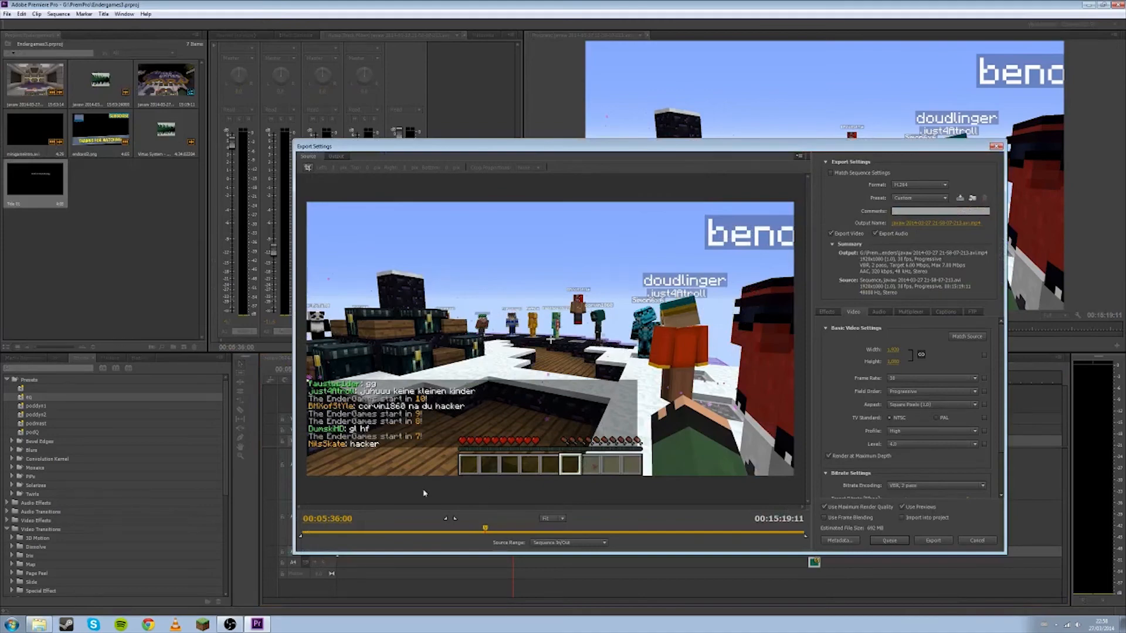
Use Sequence In/Out as the export's source range and move the export preview to the sequence's first frame.
{"action": "left_click_drag", "start_coordinate": [485, 528], "coordinate": [302, 533]}
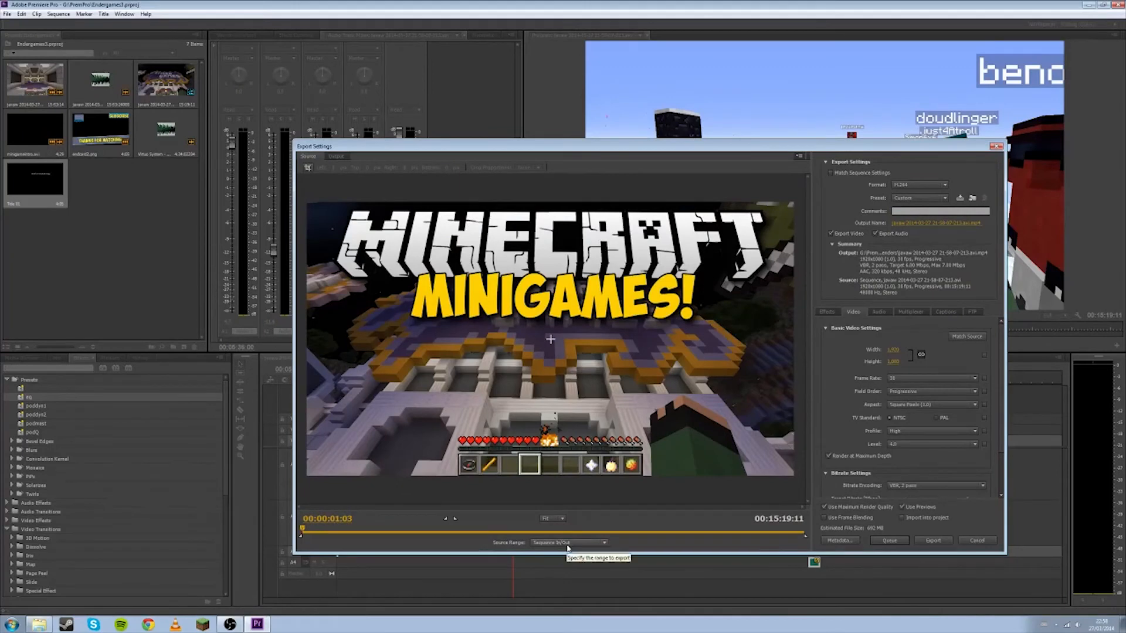
{"action": "left_click", "coordinate": [551, 543]}
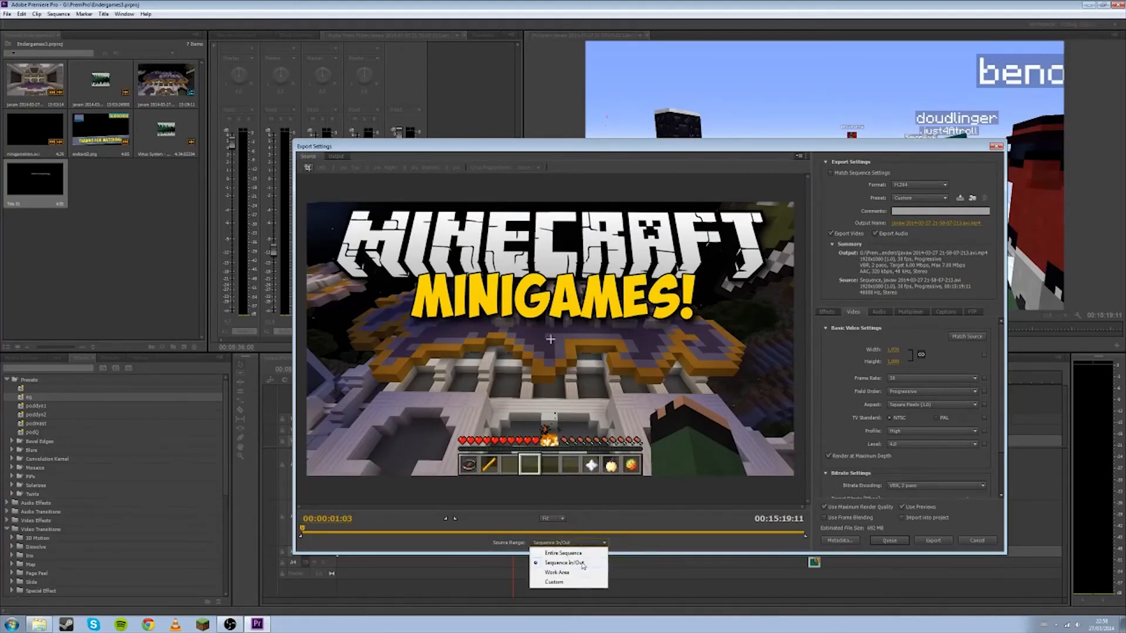
{"action": "left_click", "coordinate": [658, 552]}
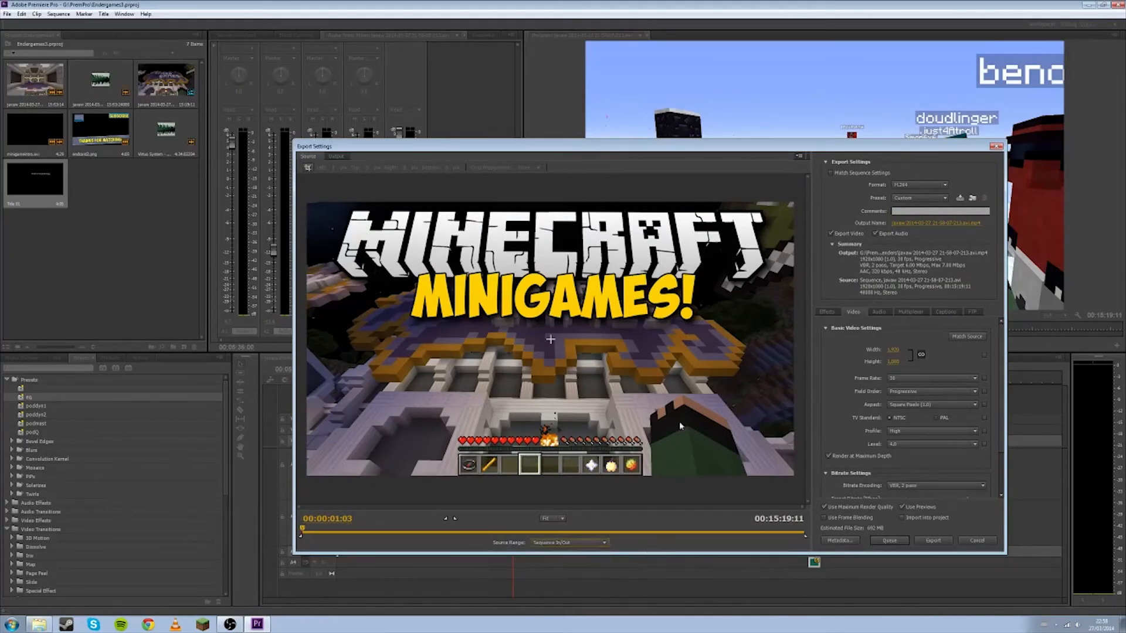
{"action": "left_click_drag", "start_coordinate": [648, 147], "coordinate": [472, 52]}
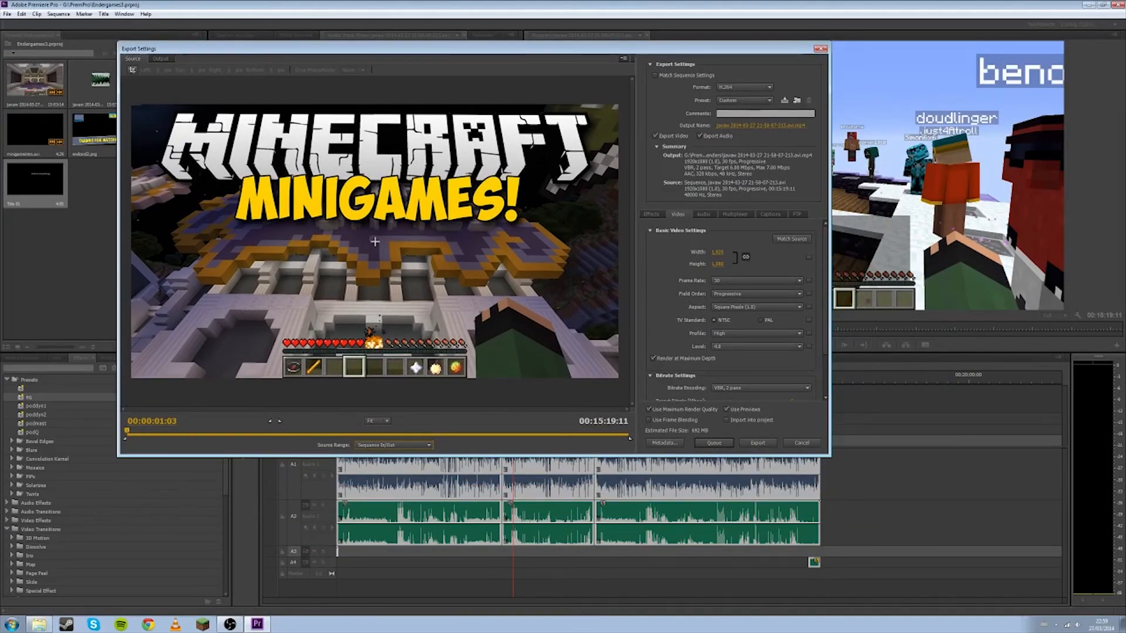
{"action": "left_click", "coordinate": [381, 445]}
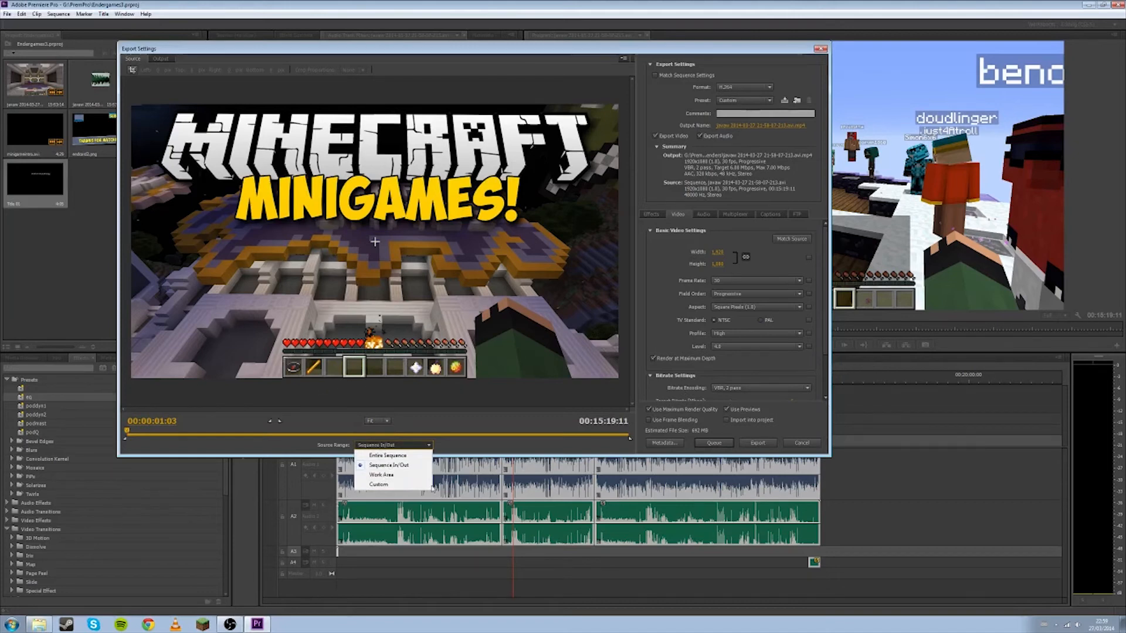
{"action": "left_click", "coordinate": [402, 467]}
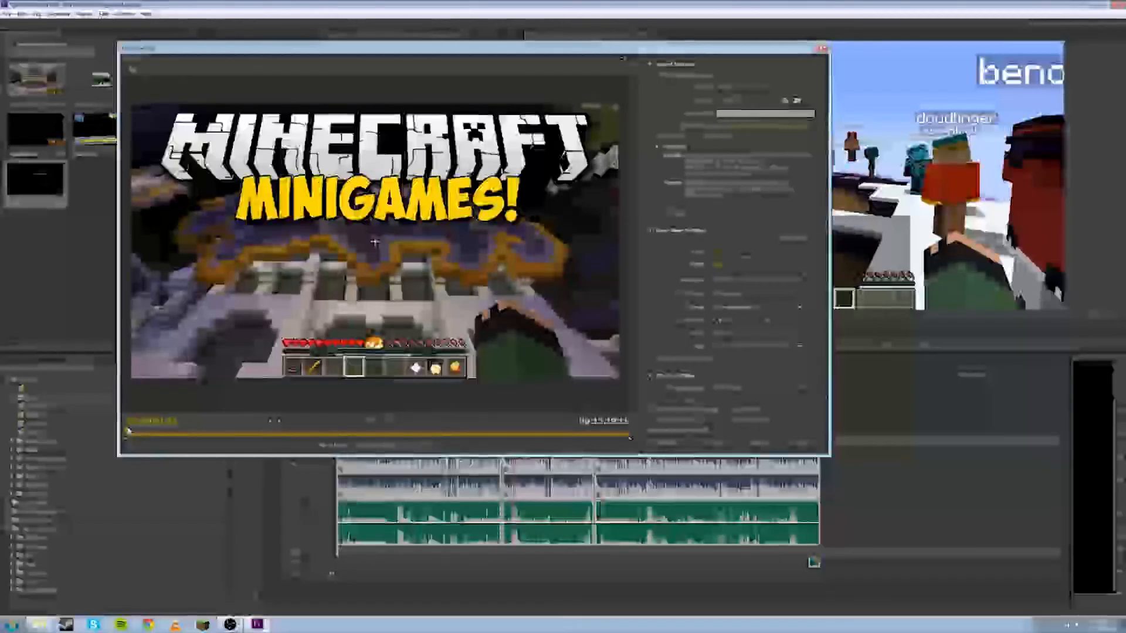
{"action": "mouse_move", "coordinate": [127, 430]}
{"action": "left_mouse_down"}
{"action": "mouse_move", "coordinate": [624, 419]}
{"action": "mouse_move", "coordinate": [126, 431]}
{"action": "left_mouse_up"}
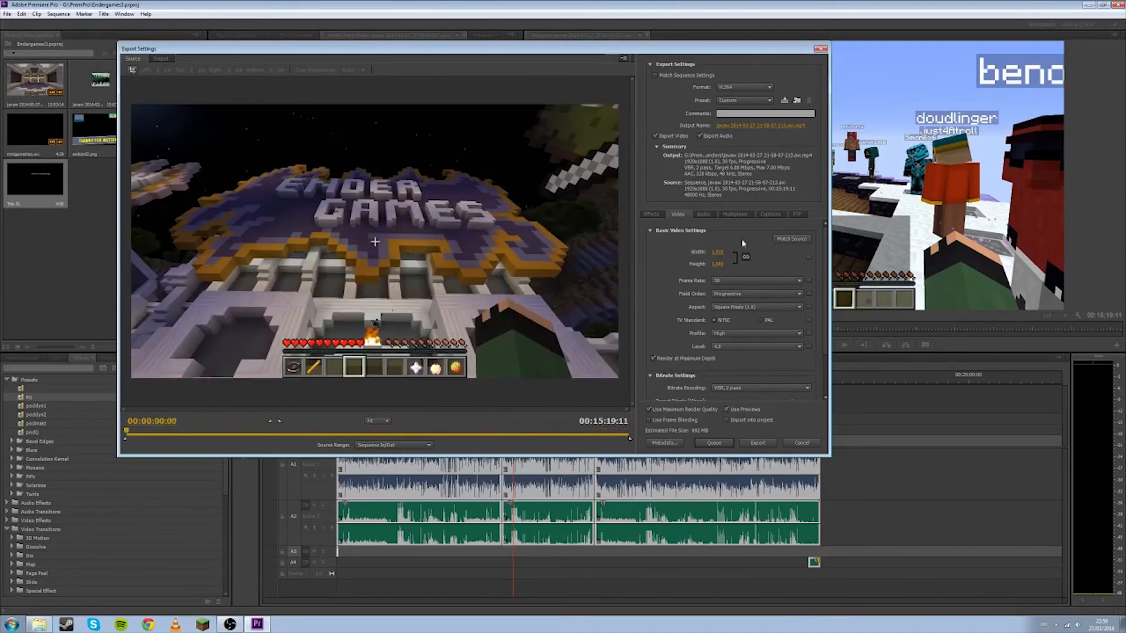
Name the export's output file EG3 in the Renders folder.
{"action": "left_click", "coordinate": [765, 126]}
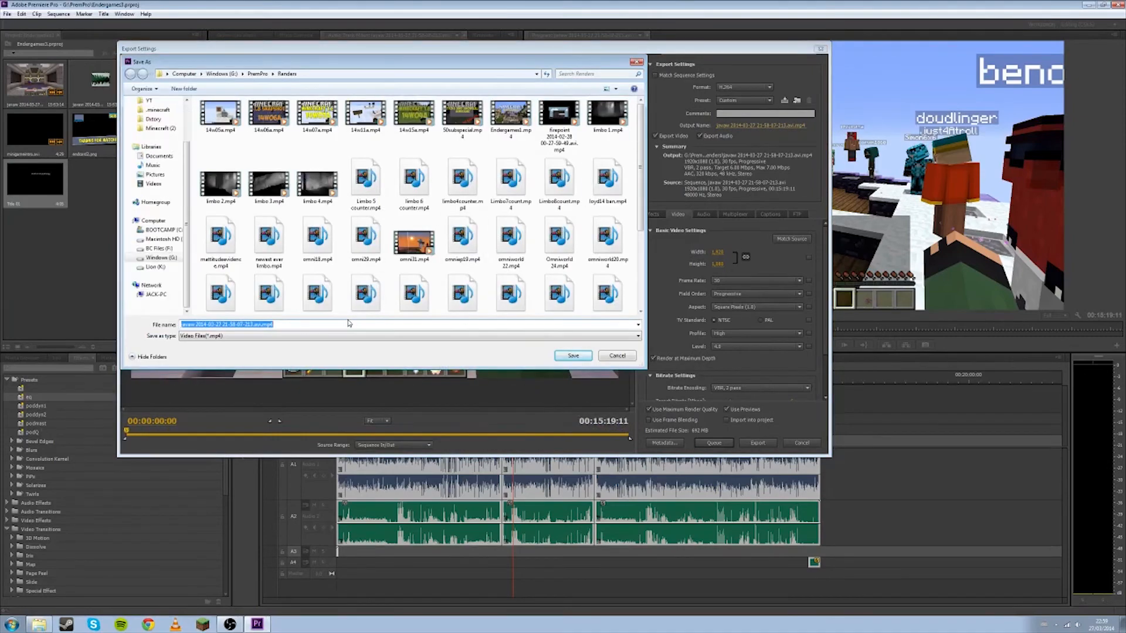
{"action": "type", "text": "EG3"}
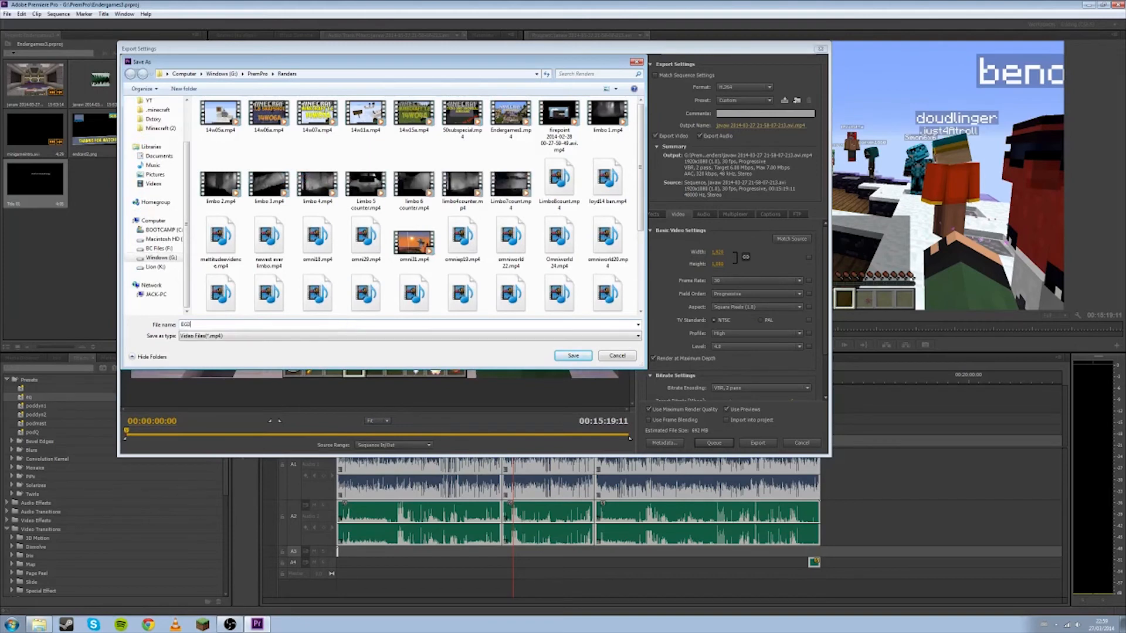
{"action": "key", "text": "Return"}
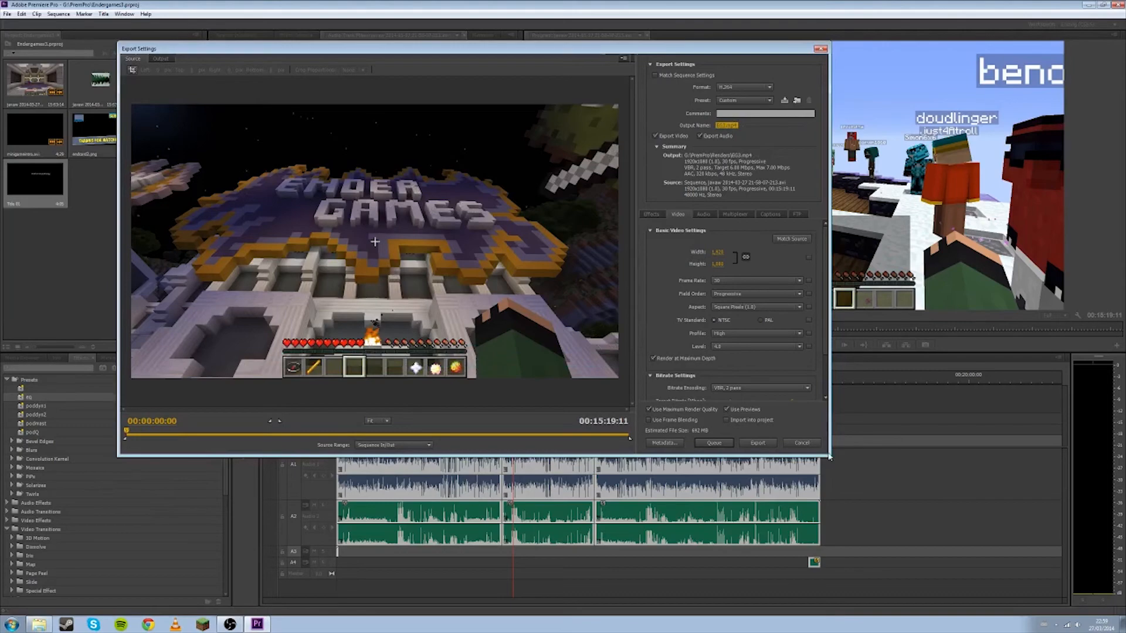
Enlarge the export settings window and look through the export Effects options.
{"action": "left_click_drag", "start_coordinate": [829, 455], "coordinate": [986, 588]}
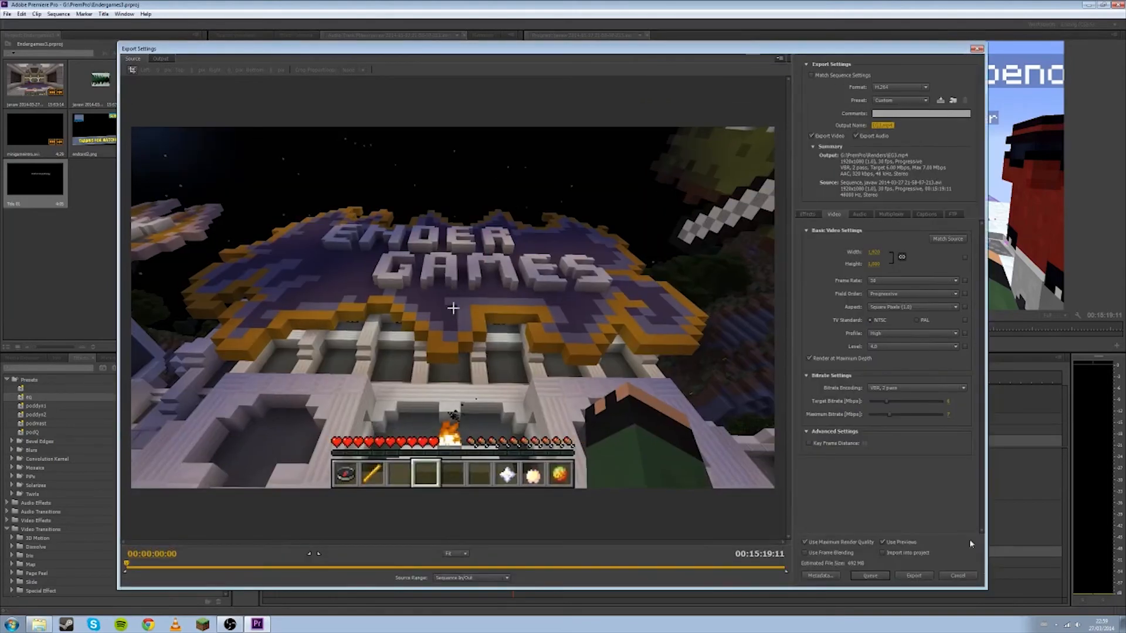
{"action": "left_click", "coordinate": [808, 214]}
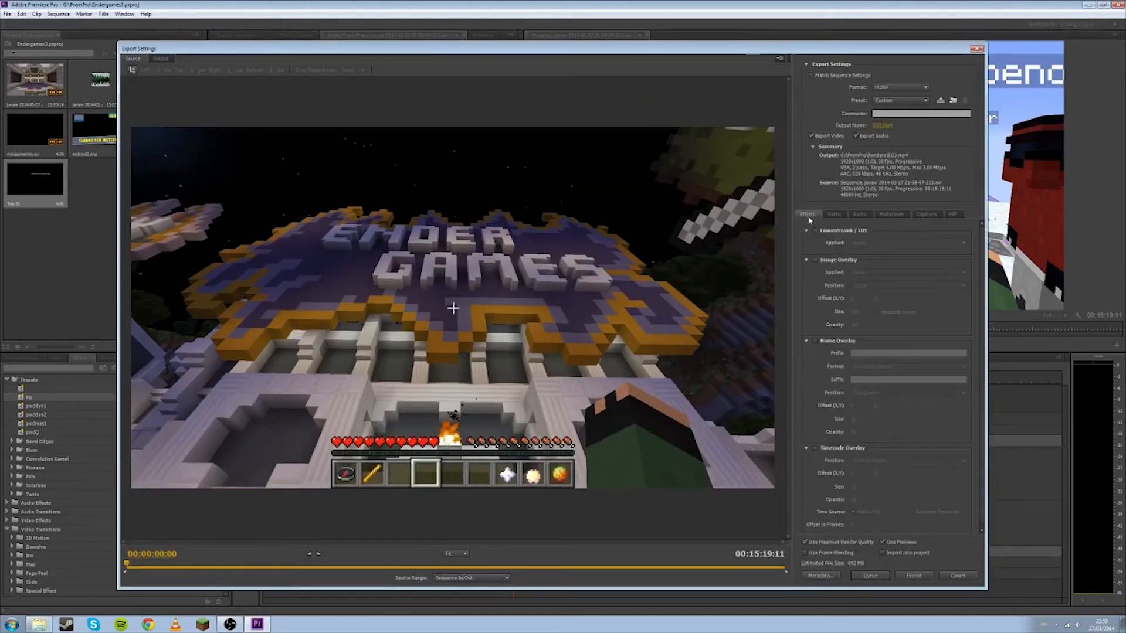
{"action": "scroll", "coordinate": [807, 271], "scroll_direction": "down", "scroll_amount": 1}
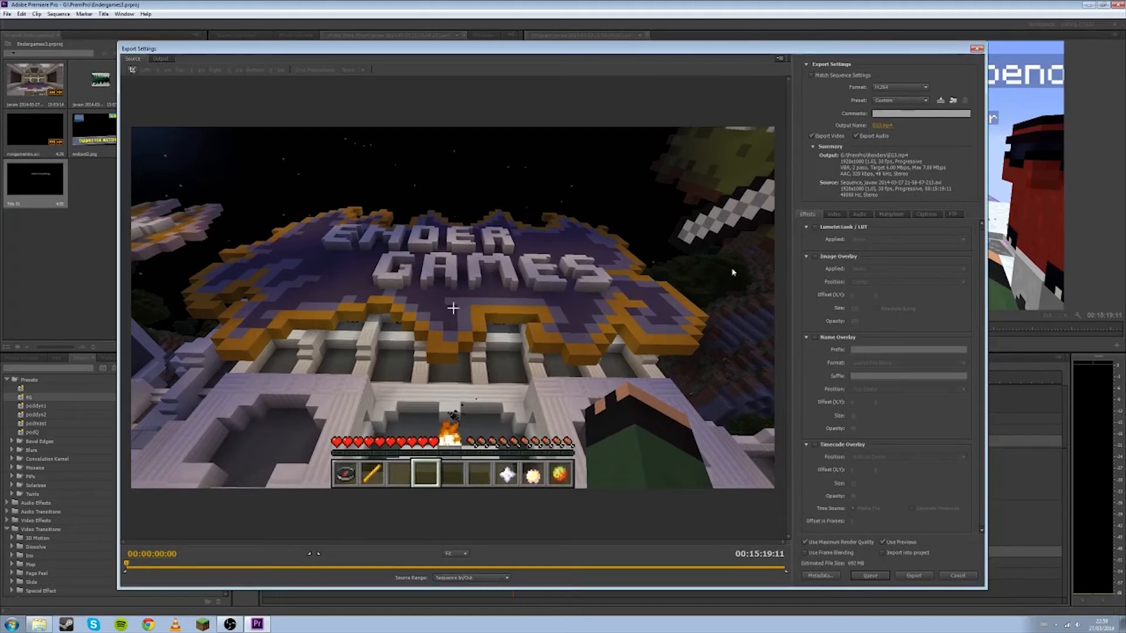
Look through the available export formats and the basic video settings, including the field order and pixel aspect options.
{"action": "left_click", "coordinate": [903, 87]}
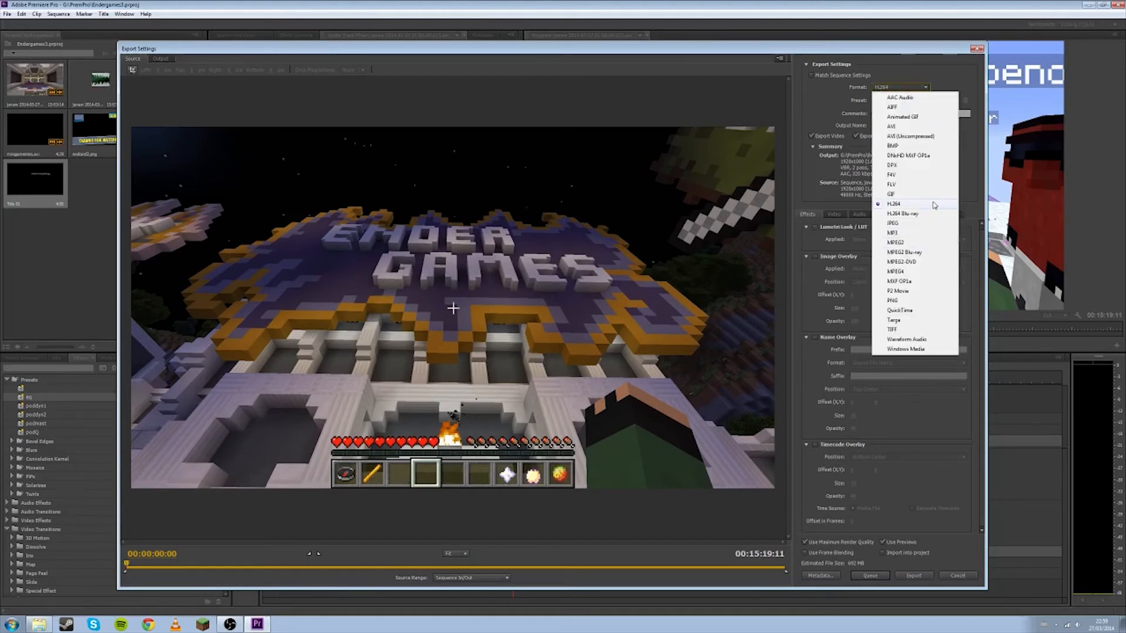
{"action": "left_click", "coordinate": [901, 55]}
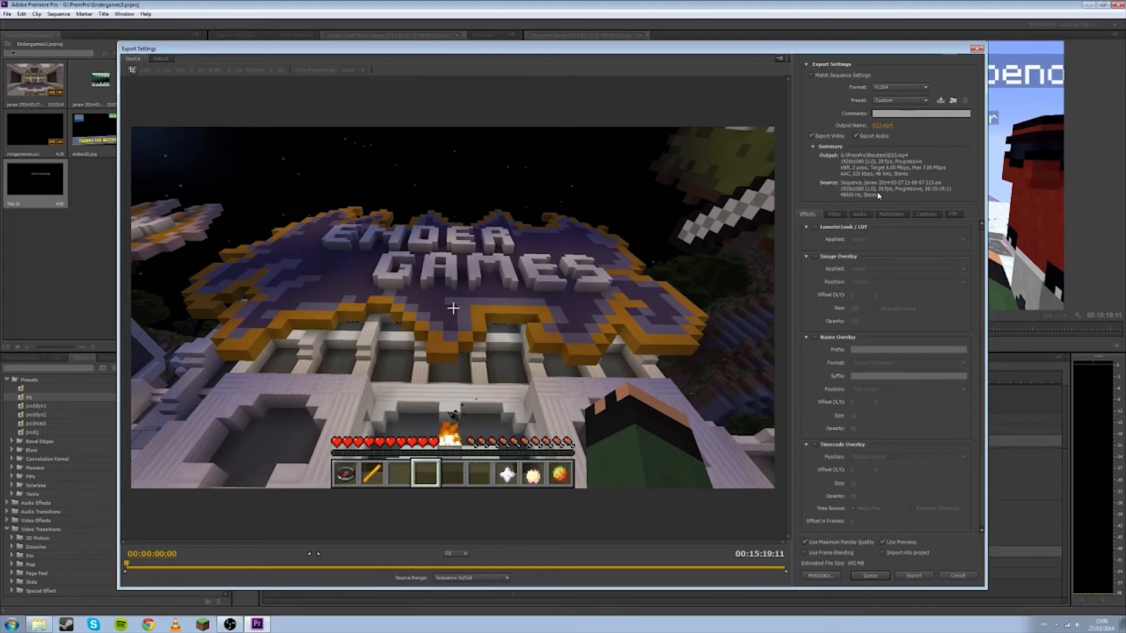
{"action": "left_click", "coordinate": [842, 216]}
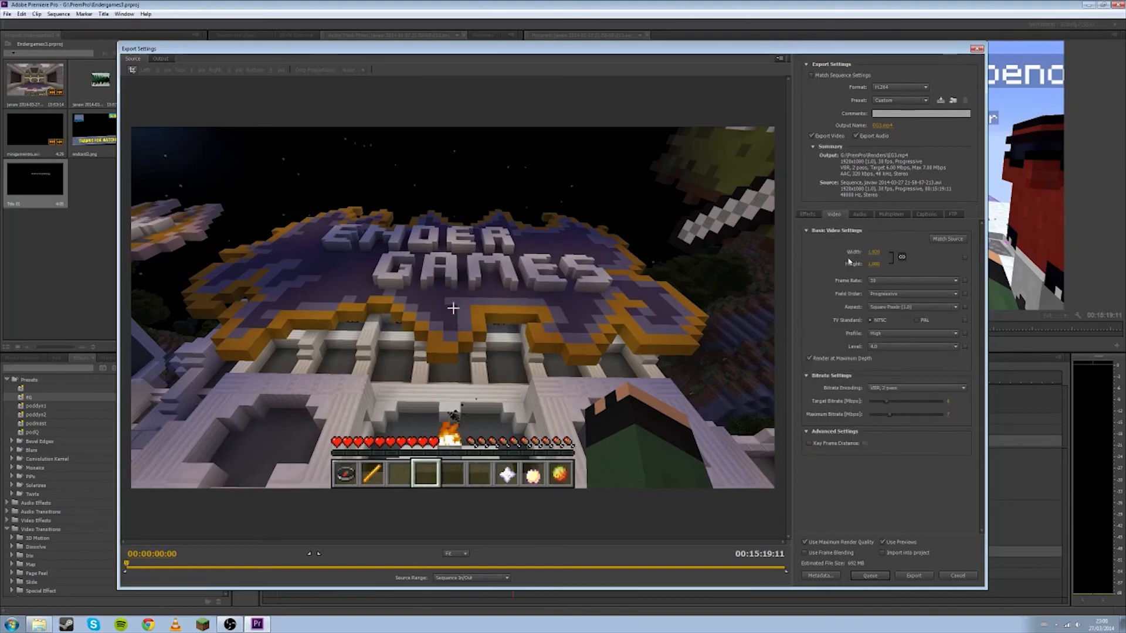
{"action": "left_click", "coordinate": [897, 295]}
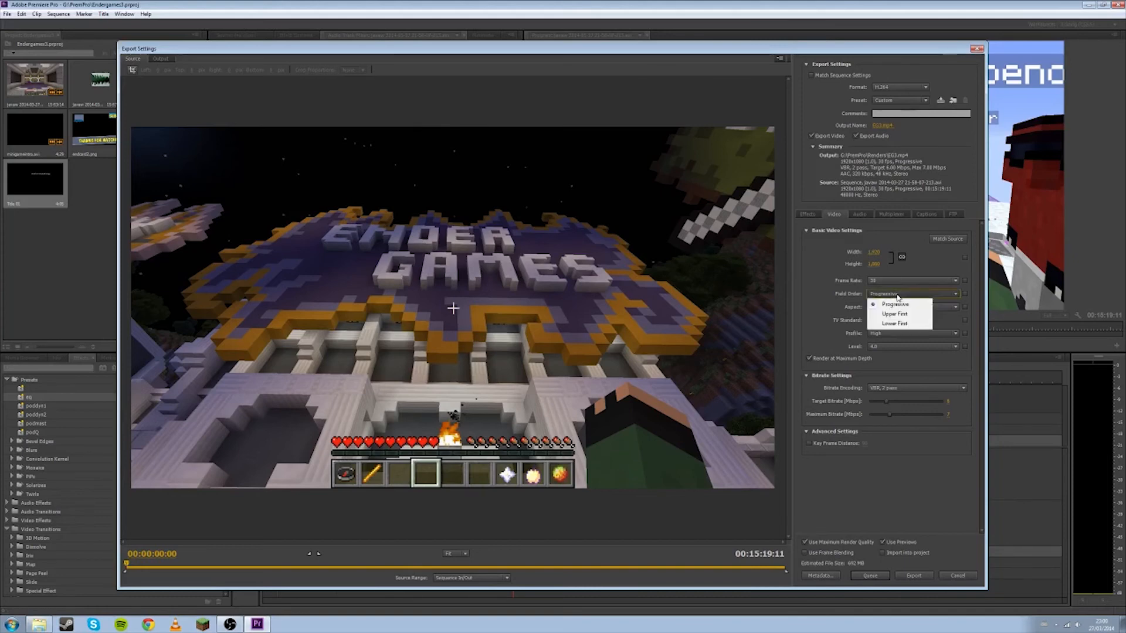
{"action": "left_click", "coordinate": [823, 300]}
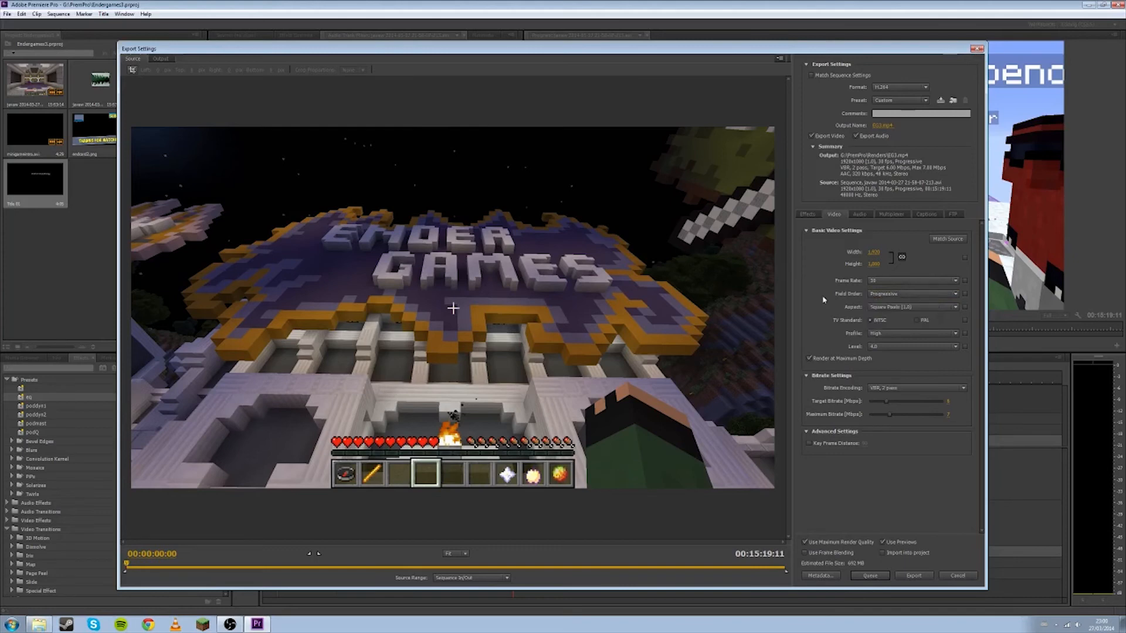
{"action": "left_click", "coordinate": [897, 308]}
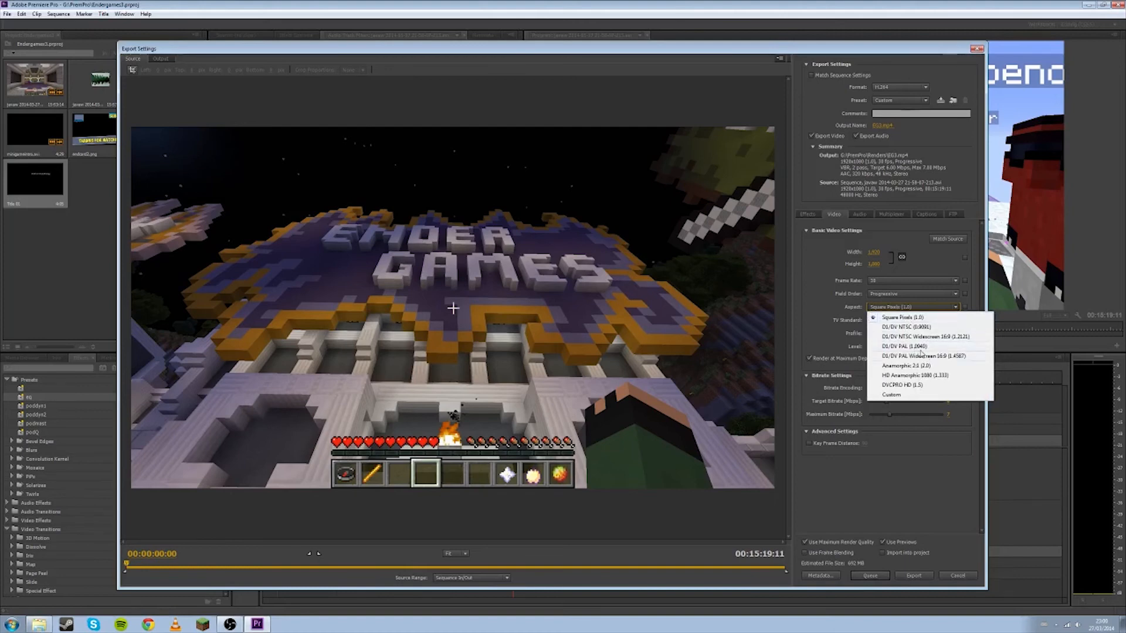
{"action": "left_click", "coordinate": [915, 317]}
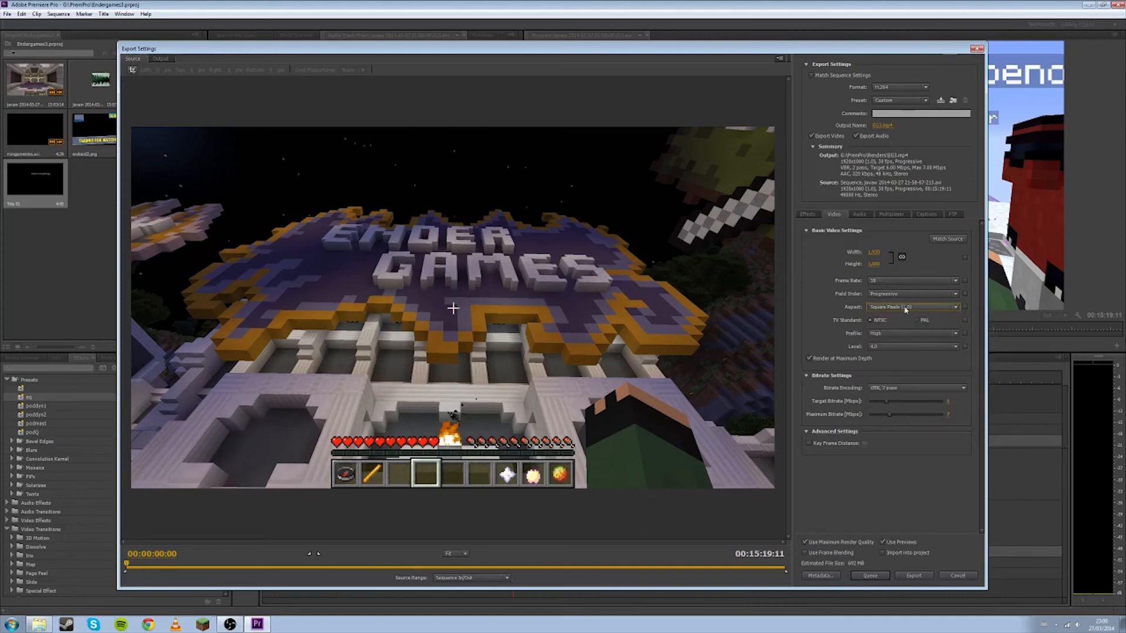
{"action": "left_click", "coordinate": [904, 307]}
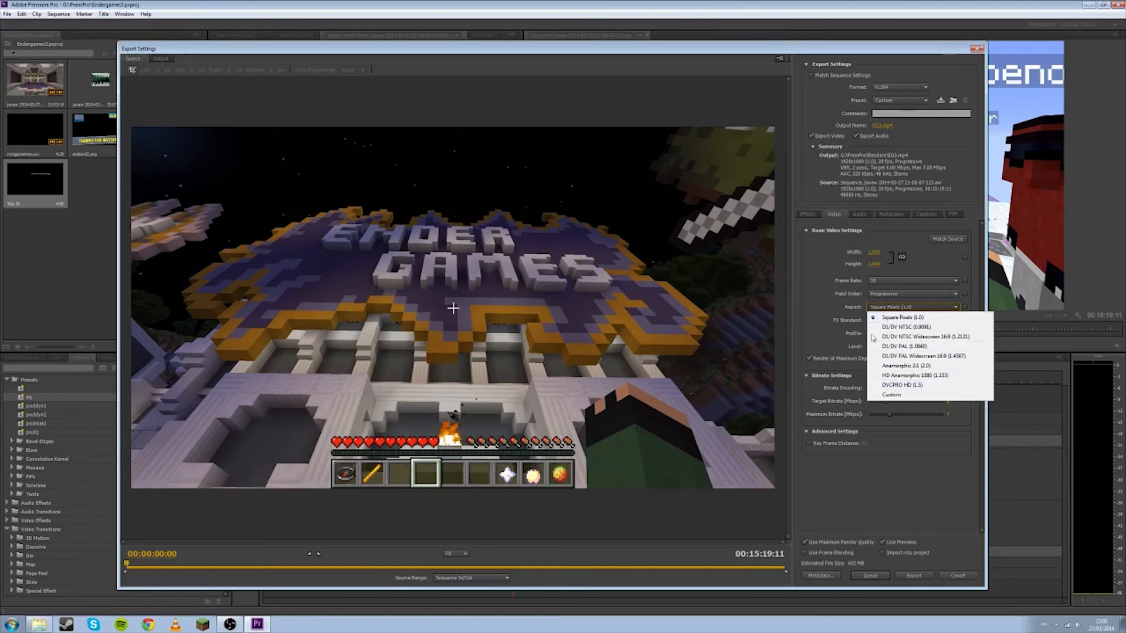
{"action": "left_click", "coordinate": [802, 318]}
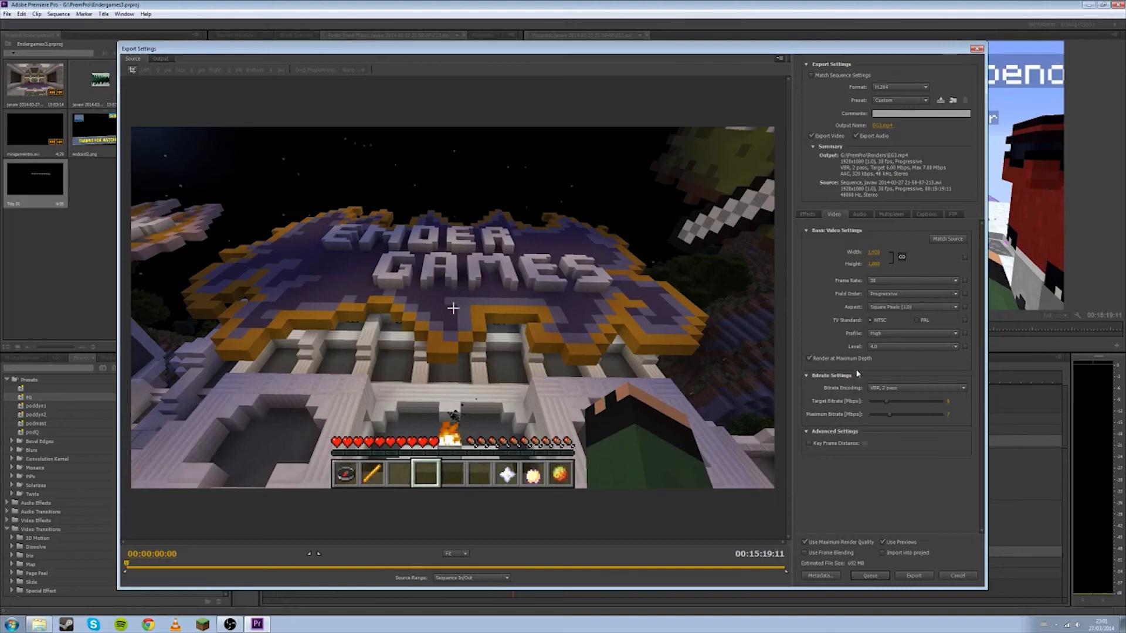
Try a higher maximum bitrate for the export and keep VBR, 2 pass as the bitrate encoding.
{"action": "left_click", "coordinate": [915, 387]}
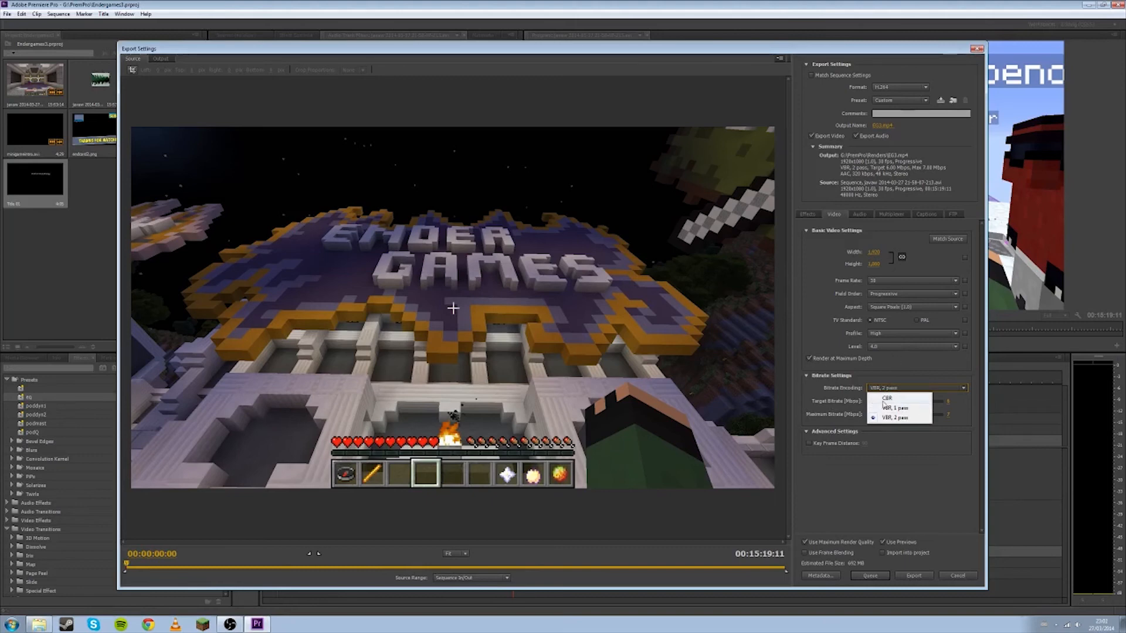
{"action": "left_click", "coordinate": [917, 480]}
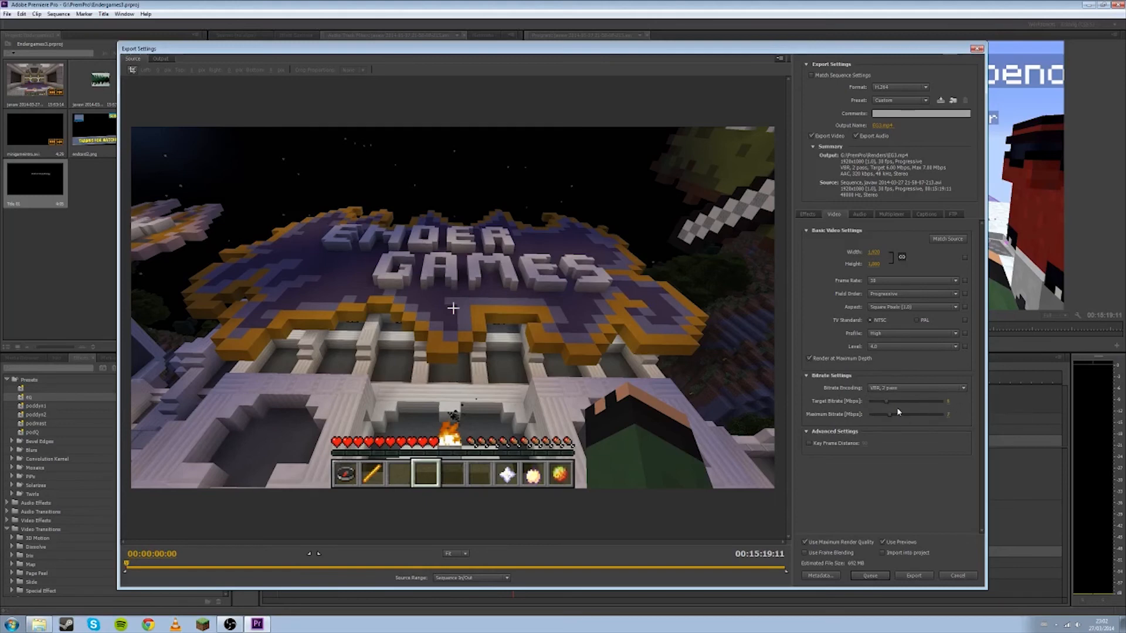
{"action": "left_click_drag", "start_coordinate": [889, 414], "coordinate": [900, 417]}
{"action": "left_click_drag", "start_coordinate": [904, 413], "coordinate": [908, 415]}
{"action": "left_click", "coordinate": [949, 414]}
{"action": "key", "text": "Return"}
{"action": "key", "text": "Return"}
{"action": "left_click", "coordinate": [880, 388]}
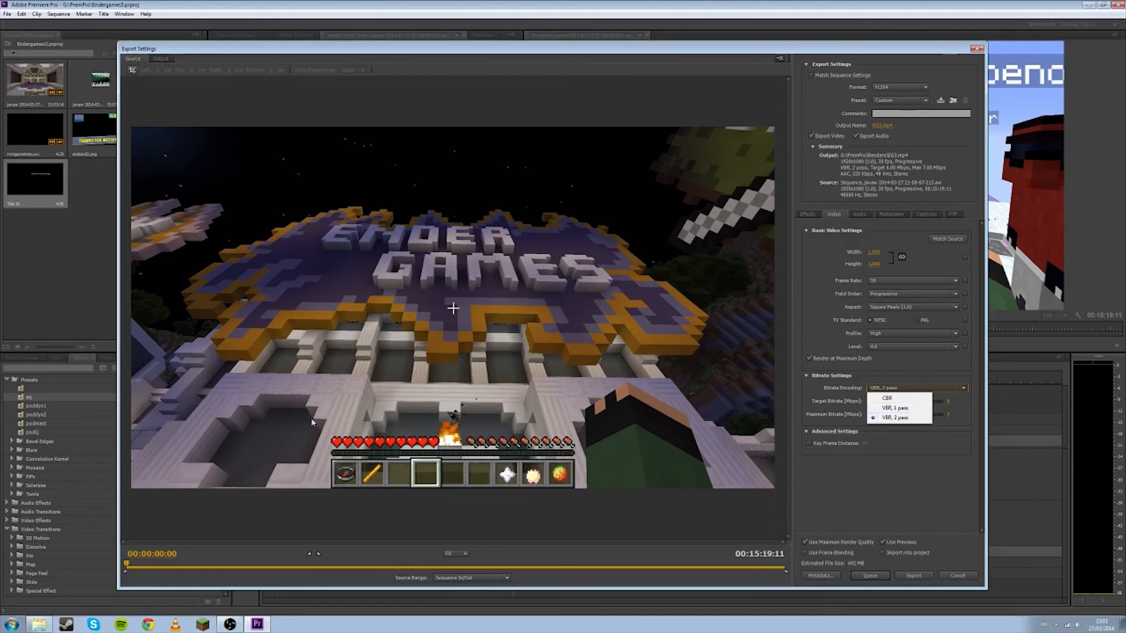
{"action": "left_click", "coordinate": [910, 417]}
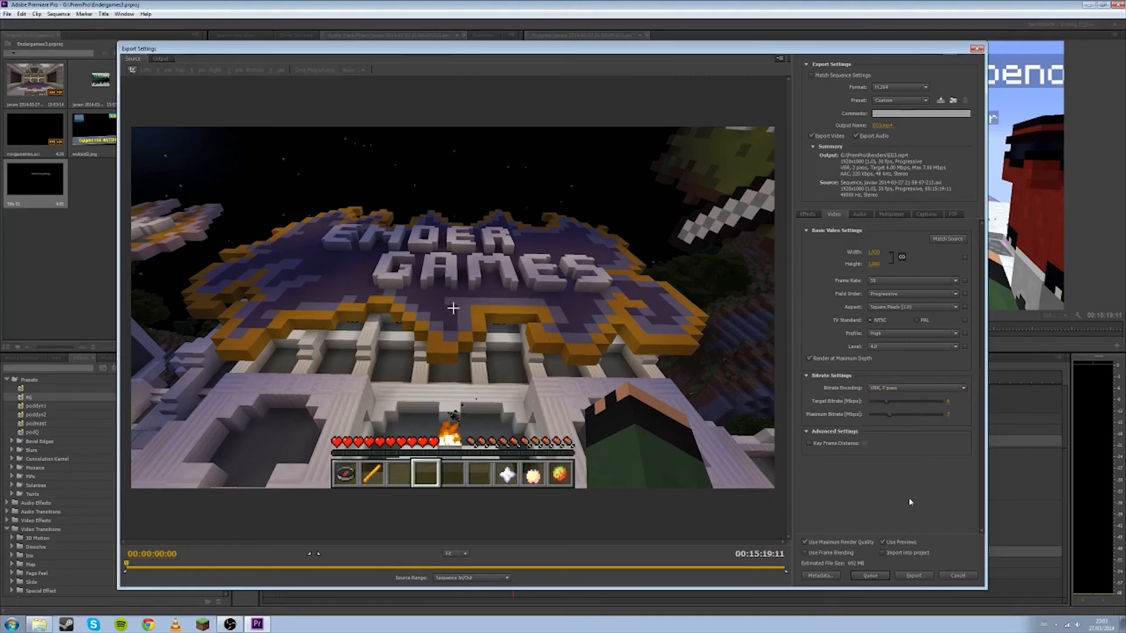
Review the export's audio quality and bitrate choices, keeping the audio bitrate at 320 kbps.
{"action": "left_click", "coordinate": [866, 215]}
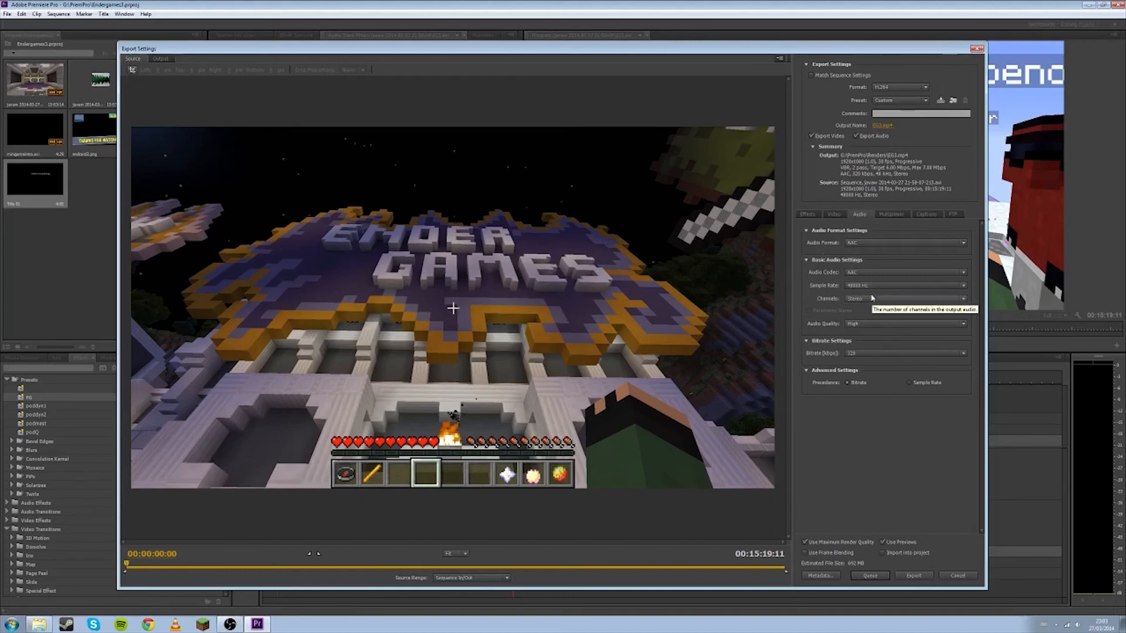
{"action": "left_click", "coordinate": [896, 323]}
{"action": "left_click", "coordinate": [896, 428]}
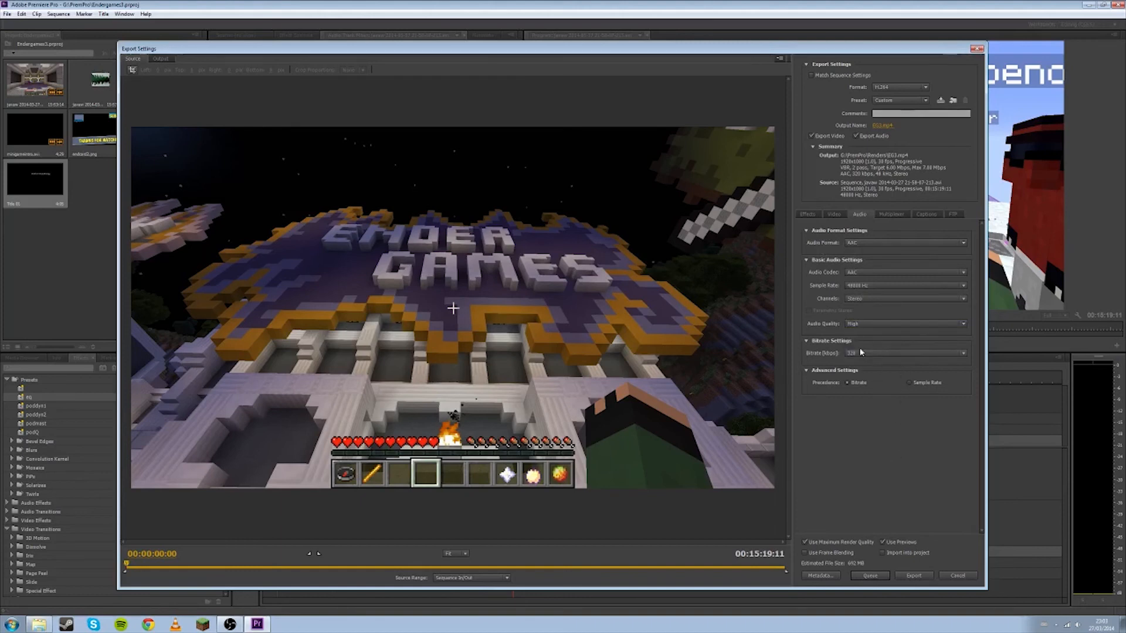
{"action": "left_click", "coordinate": [860, 353]}
{"action": "left_click", "coordinate": [809, 354]}
{"action": "left_click", "coordinate": [860, 355]}
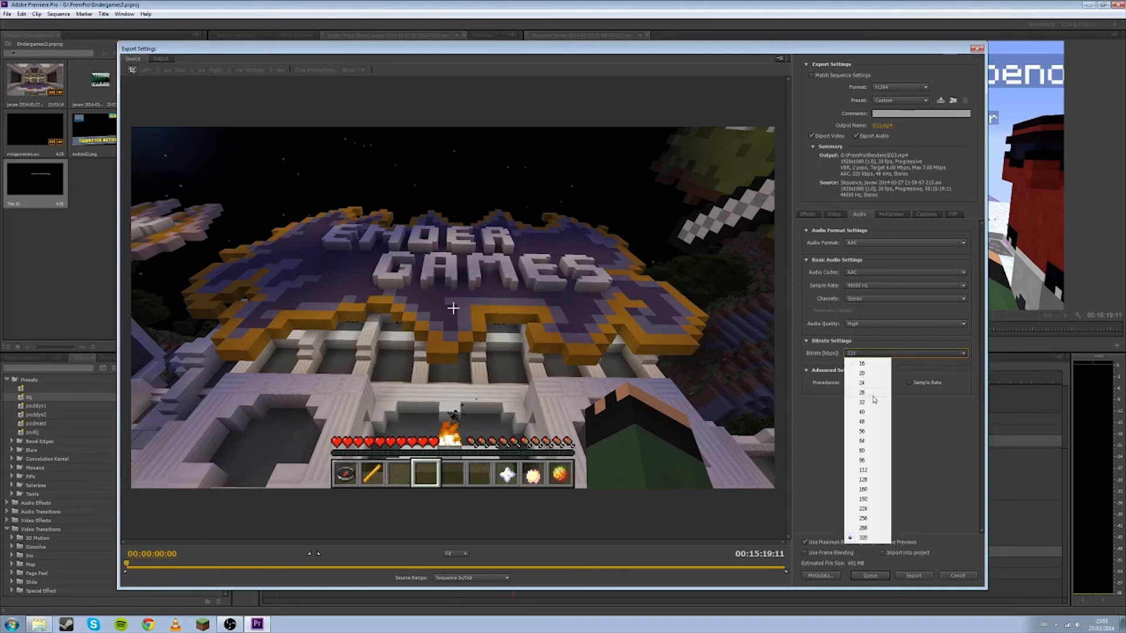
{"action": "left_click", "coordinate": [871, 480]}
{"action": "left_click", "coordinate": [877, 360]}
{"action": "left_click", "coordinate": [868, 535]}
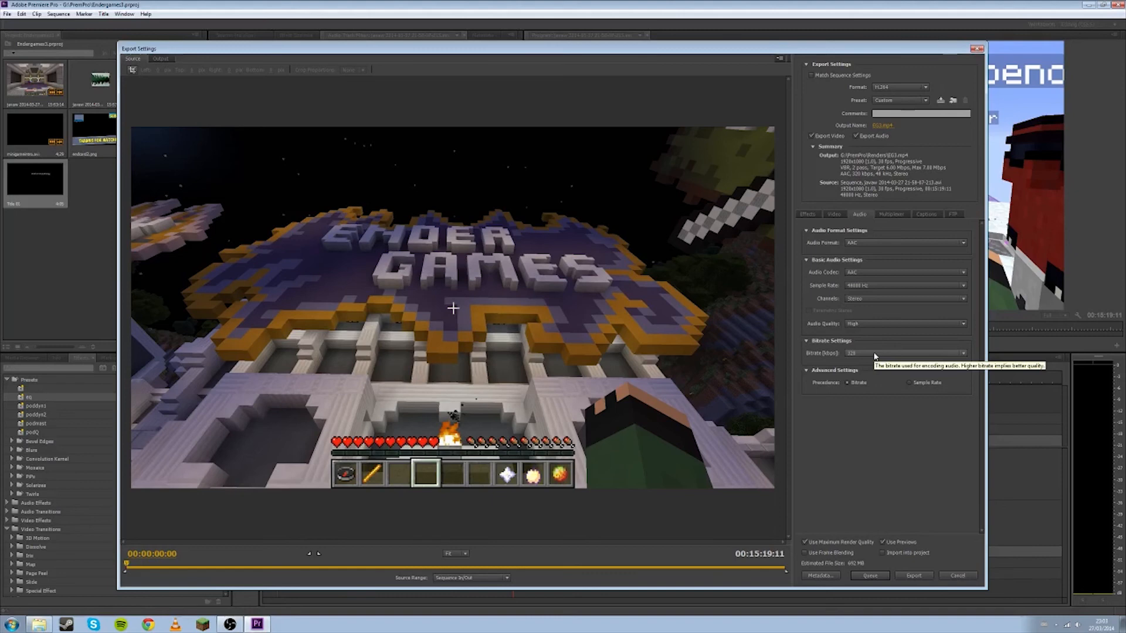
Look through the export's multiplexer and stream compatibility options, the caption settings and the FTP settings.
{"action": "left_click", "coordinate": [885, 215]}
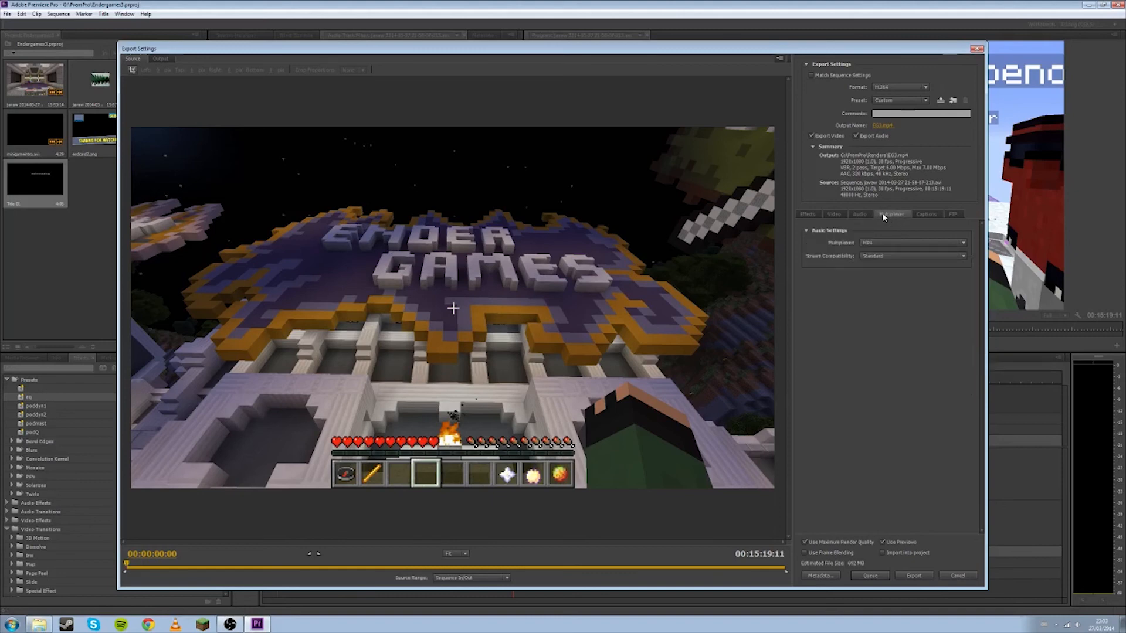
{"action": "left_click", "coordinate": [901, 242]}
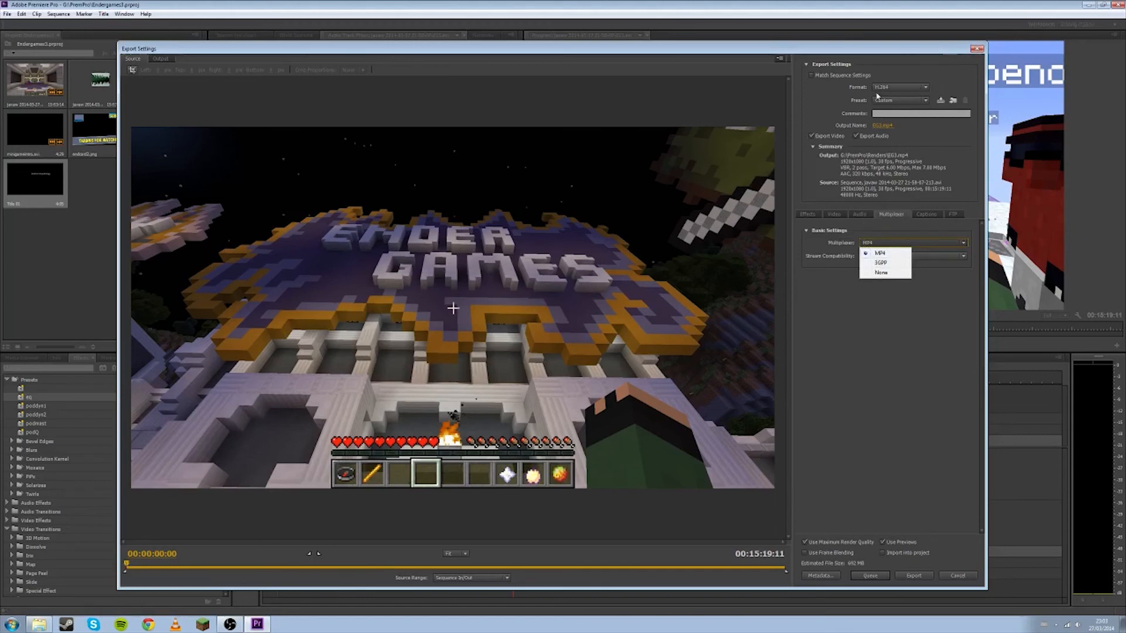
{"action": "left_click", "coordinate": [895, 256]}
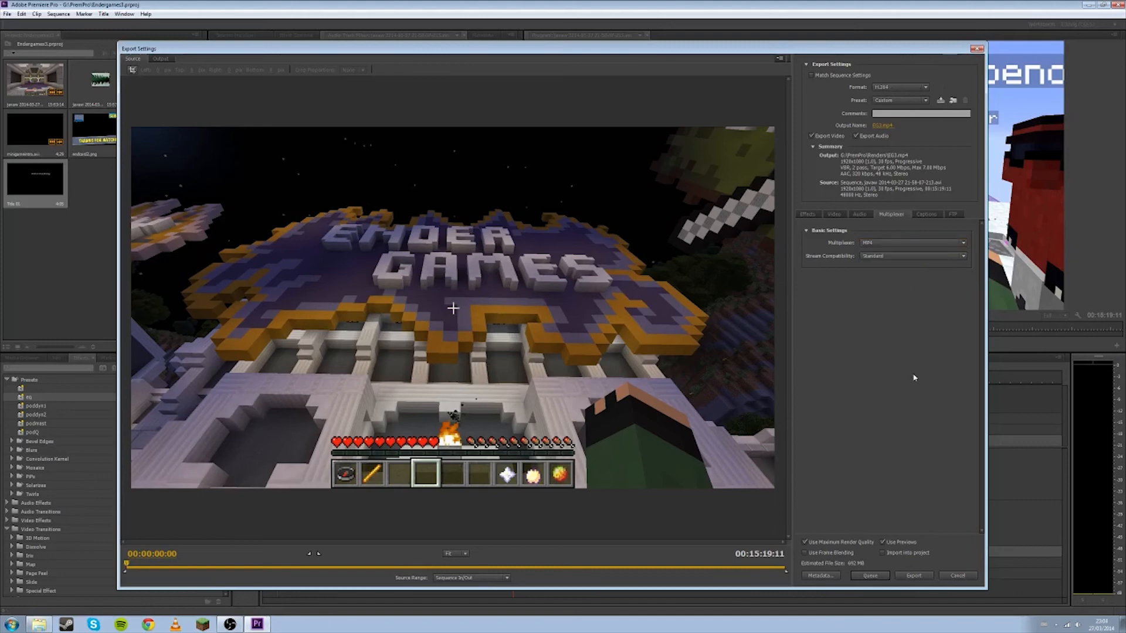
{"action": "left_click", "coordinate": [894, 259]}
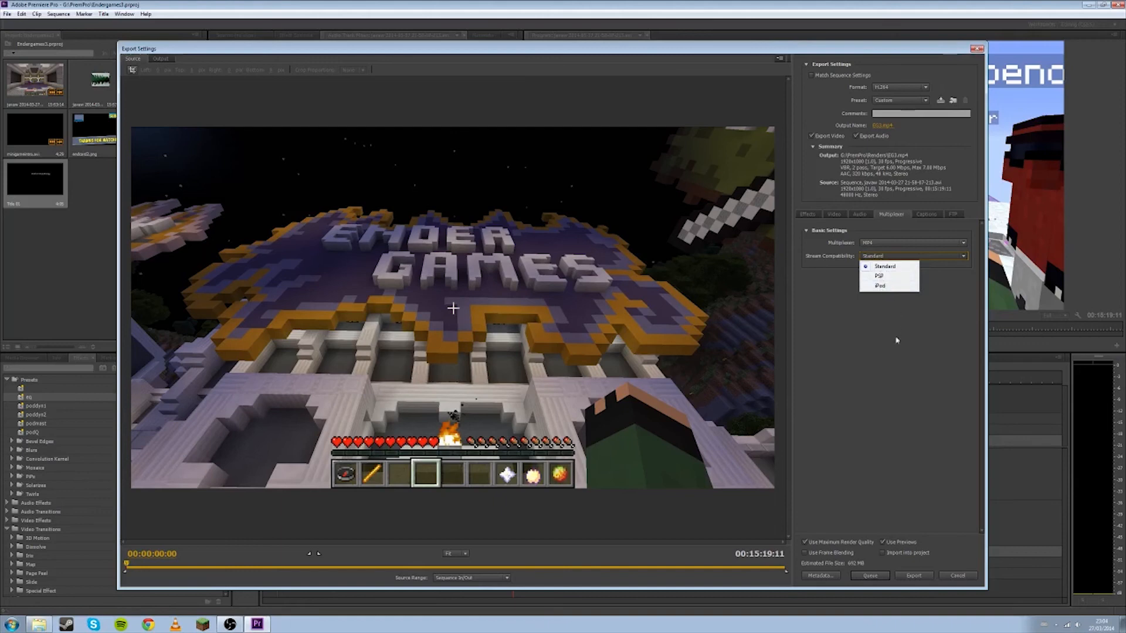
{"action": "left_click", "coordinate": [895, 334]}
{"action": "left_click", "coordinate": [925, 215]}
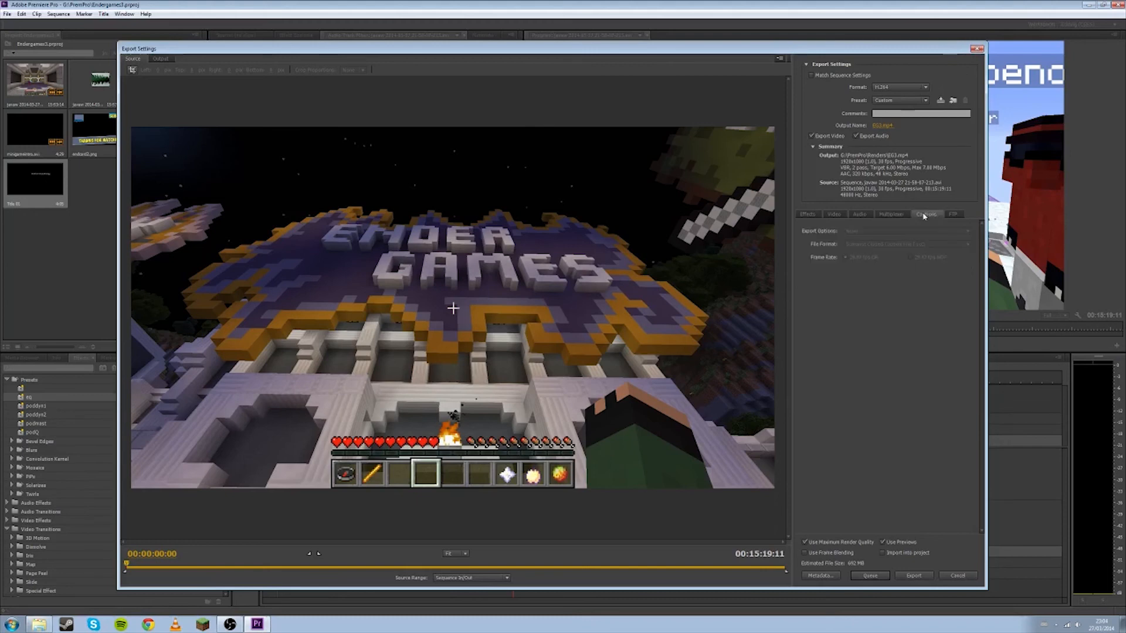
{"action": "left_click", "coordinate": [952, 215]}
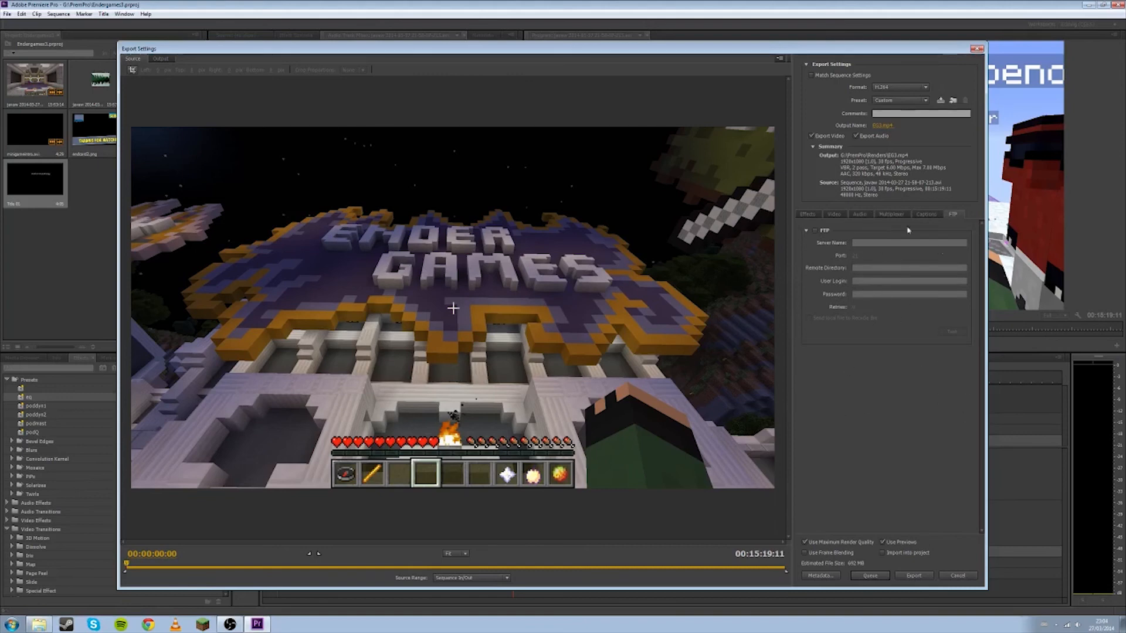
Send the EG3 export to the Adobe Media Encoder queue, check the queue and close the encoder.
{"action": "left_click", "coordinate": [831, 215]}
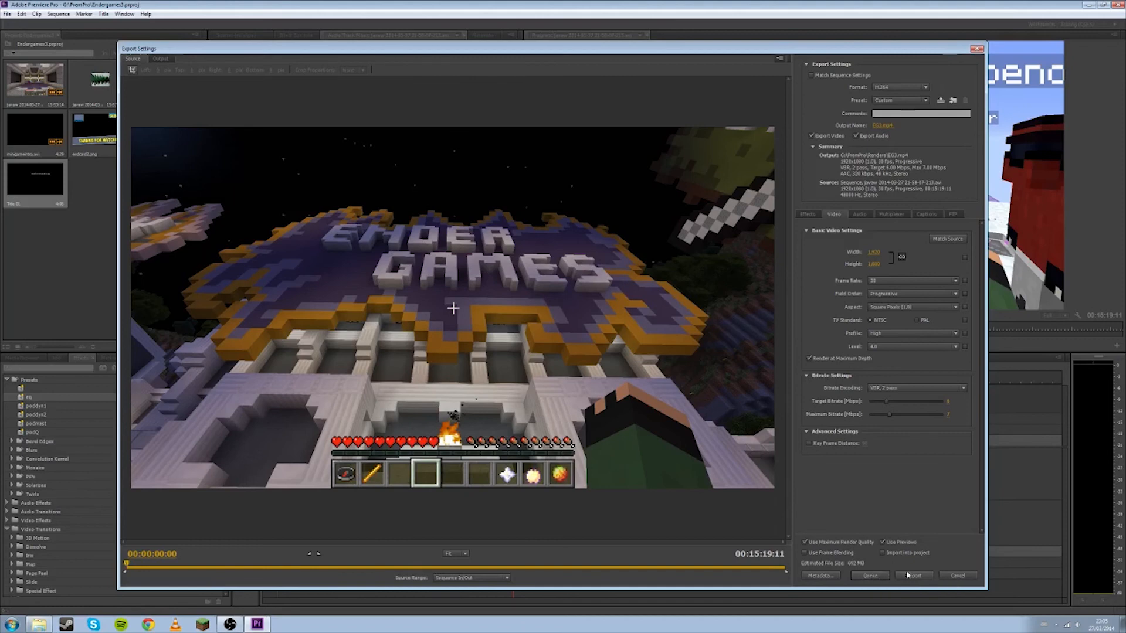
{"action": "left_click", "coordinate": [871, 577]}
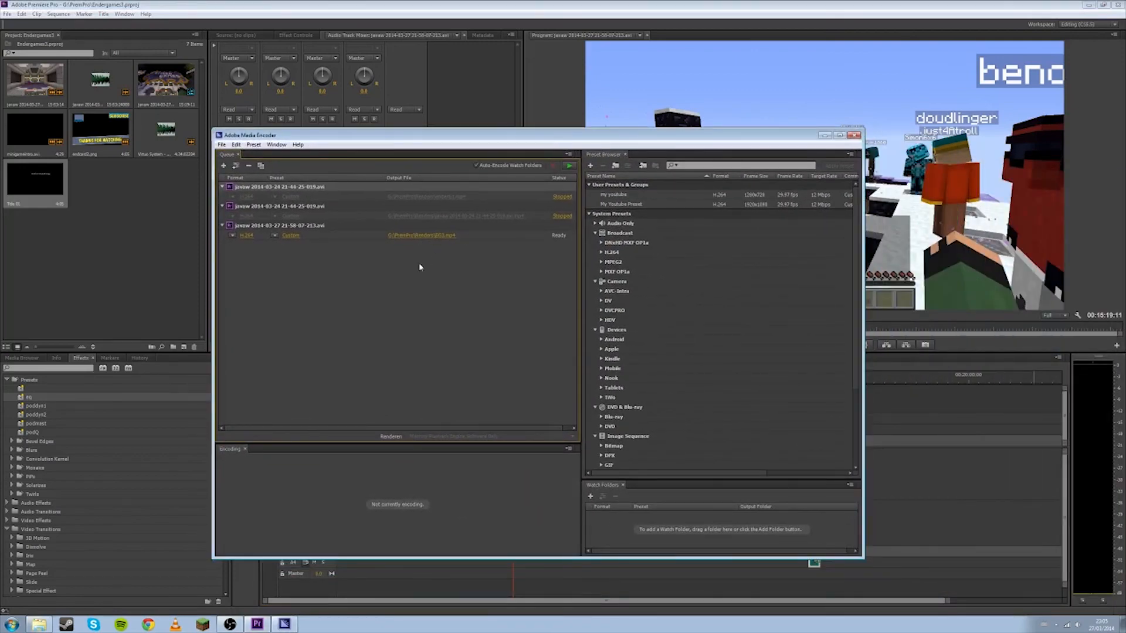
{"action": "left_click", "coordinate": [888, 492]}
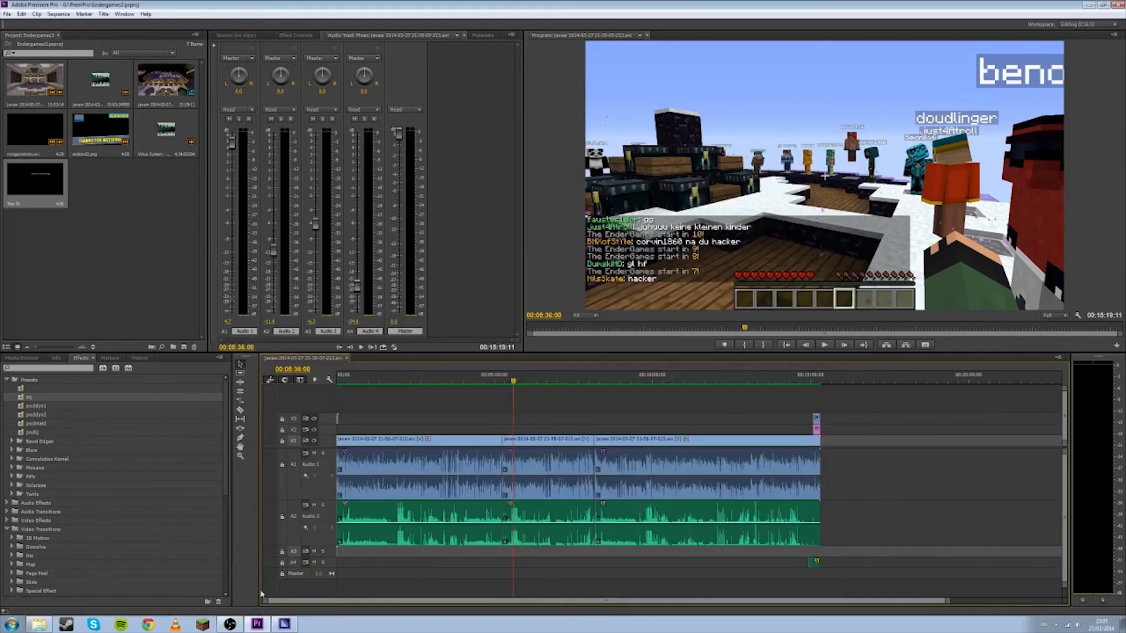
{"action": "left_click", "coordinate": [284, 625]}
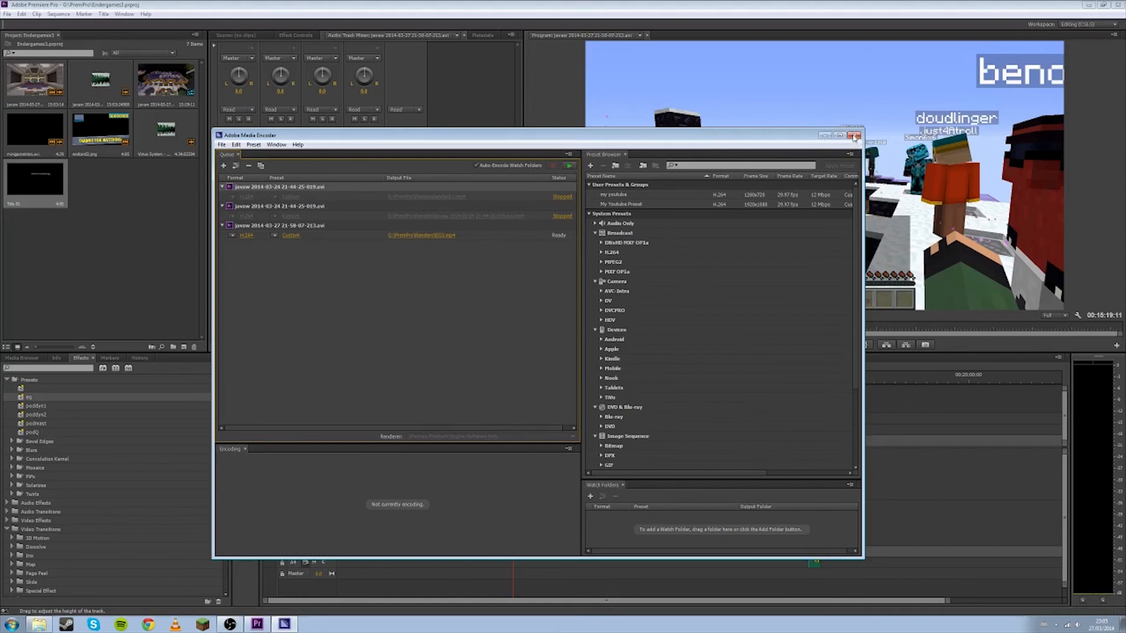
{"action": "left_click", "coordinate": [852, 137]}
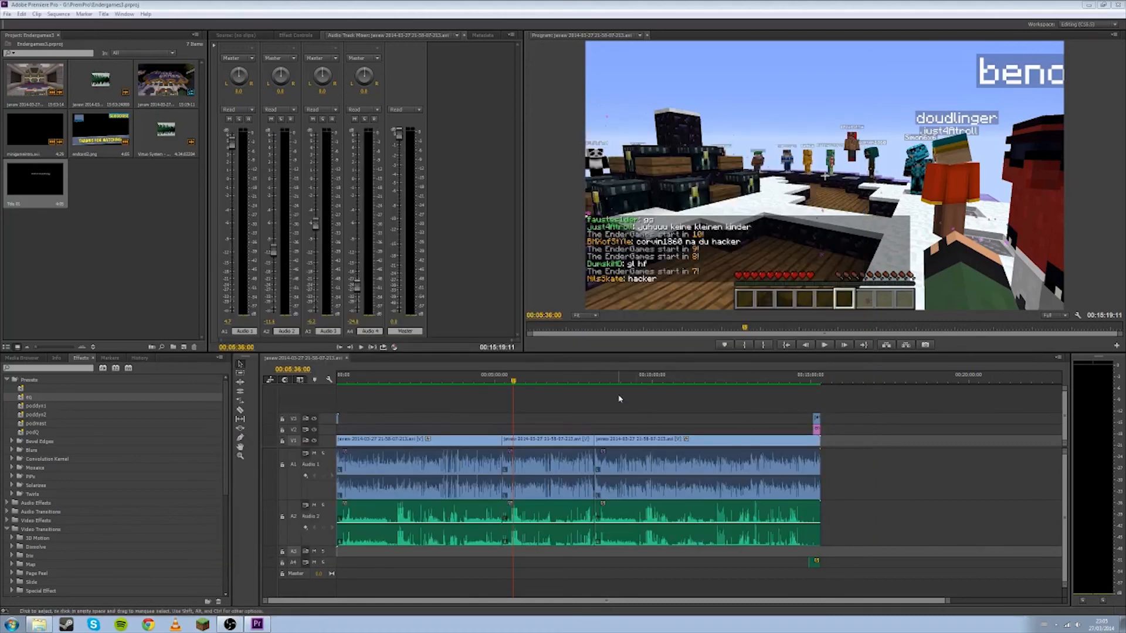
{"action": "left_click", "coordinate": [8, 14]}
{"action": "mouse_move", "coordinate": [56, 255]}
{"action": "left_click", "coordinate": [226, 253]}
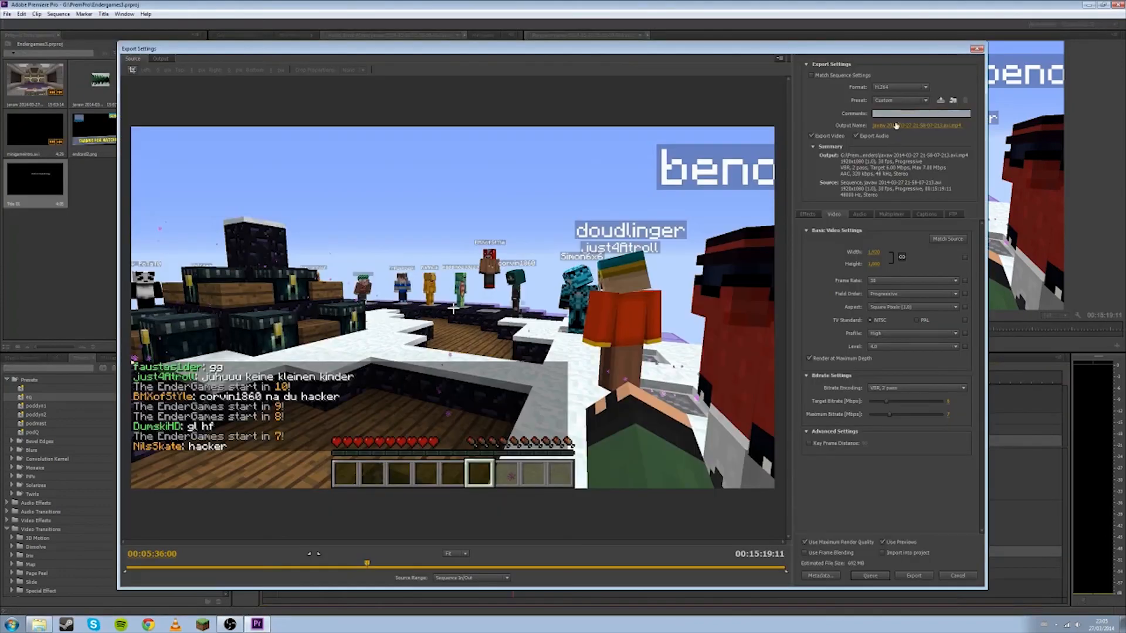
{"action": "left_click", "coordinate": [894, 125]}
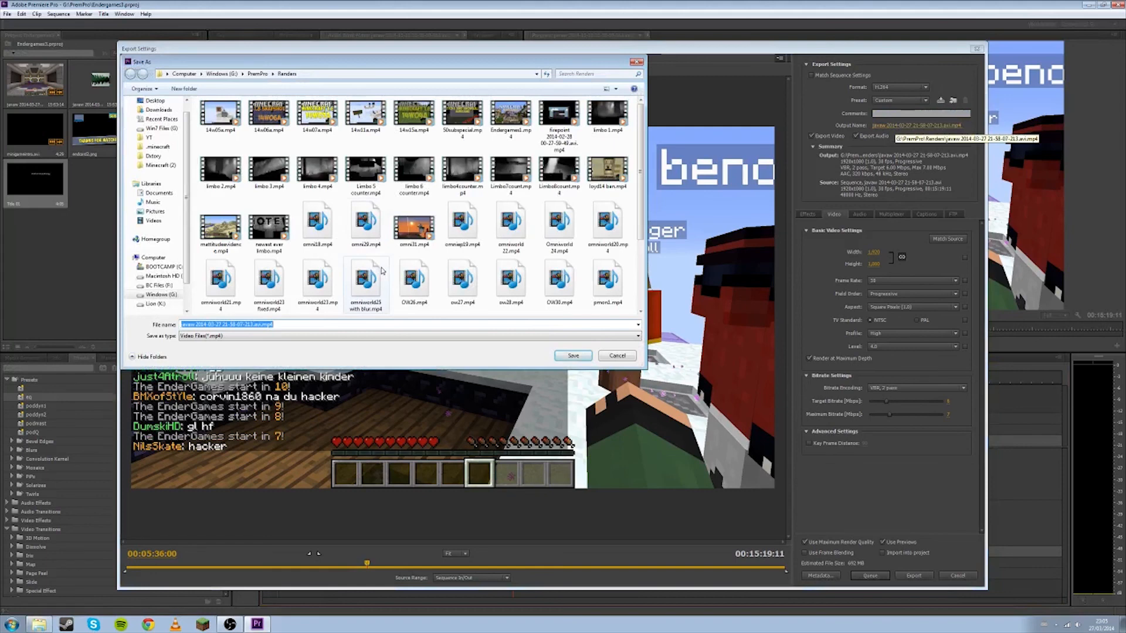
{"action": "type", "text": "E63"}
{"action": "key", "text": "Return"}
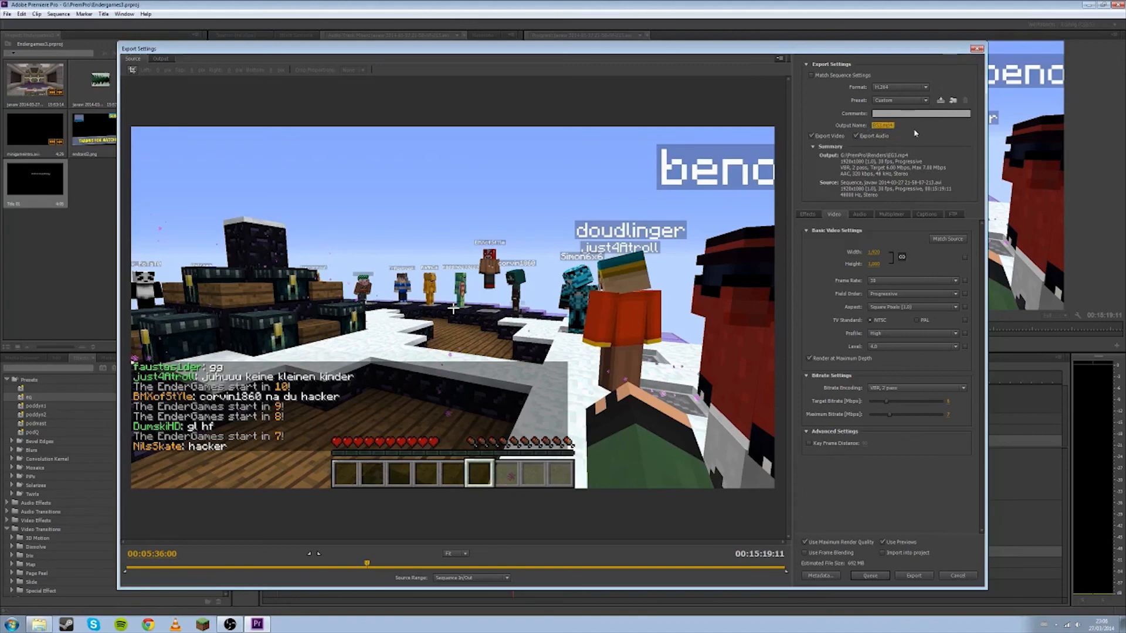
{"action": "left_click_drag", "start_coordinate": [367, 563], "coordinate": [94, 561]}
{"action": "left_click", "coordinate": [959, 577]}
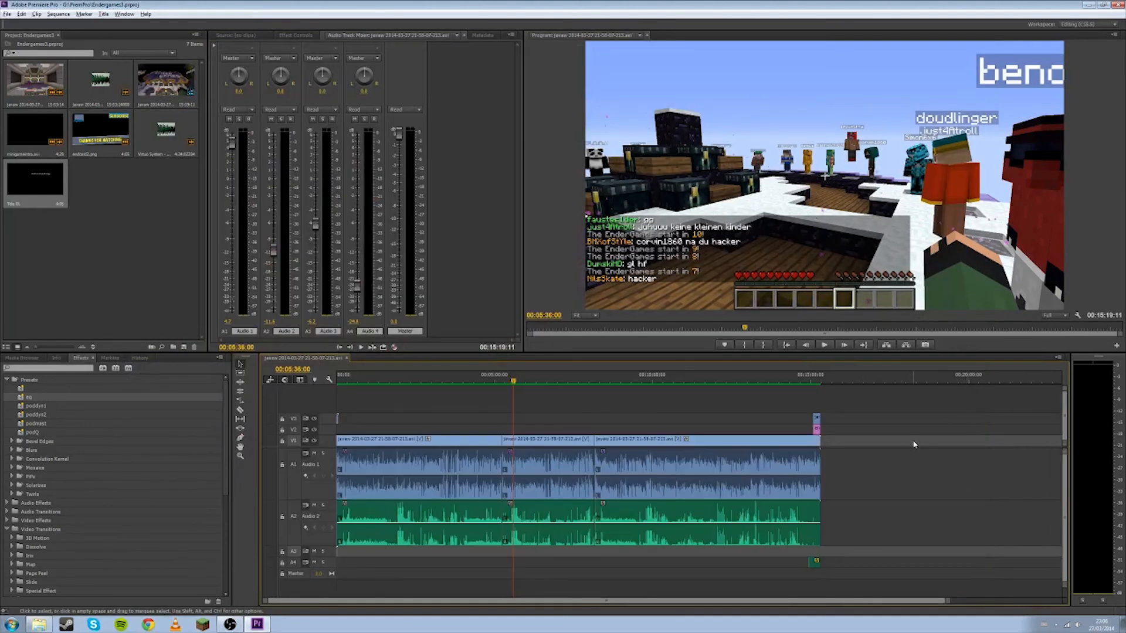
Leave the video project, switch to Photoshop and open the recent file Thumbnail.psb.
{"action": "scroll", "coordinate": [914, 444], "scroll_direction": "up", "scroll_amount": 1, "text": "alt"}
{"action": "left_click_drag", "start_coordinate": [925, 601], "coordinate": [671, 630]}
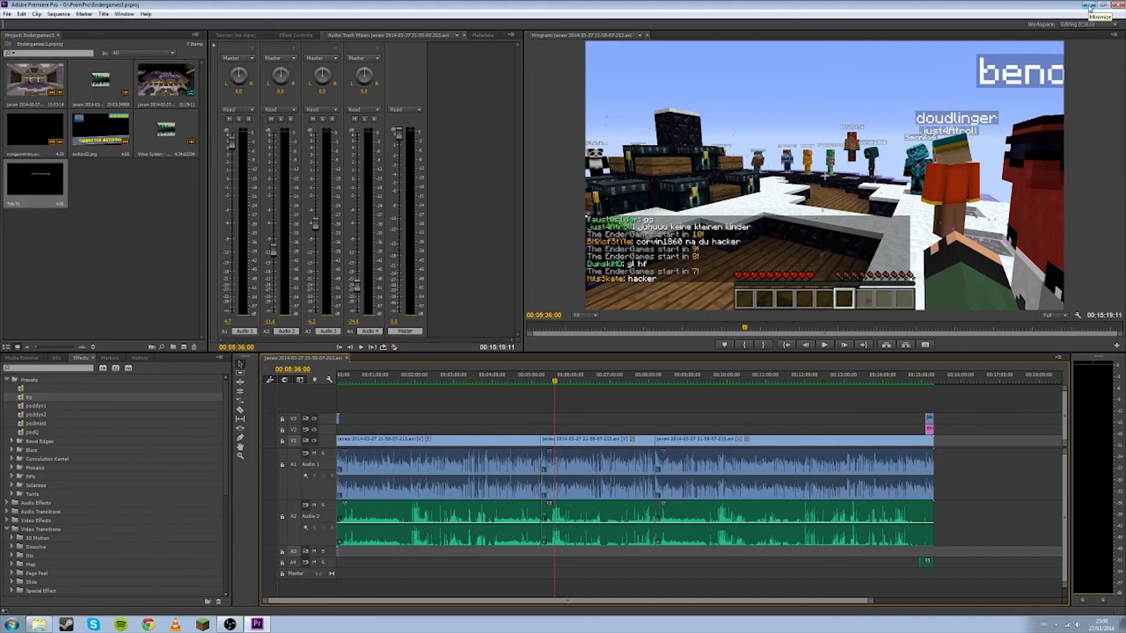
{"action": "left_click", "coordinate": [1089, 7]}
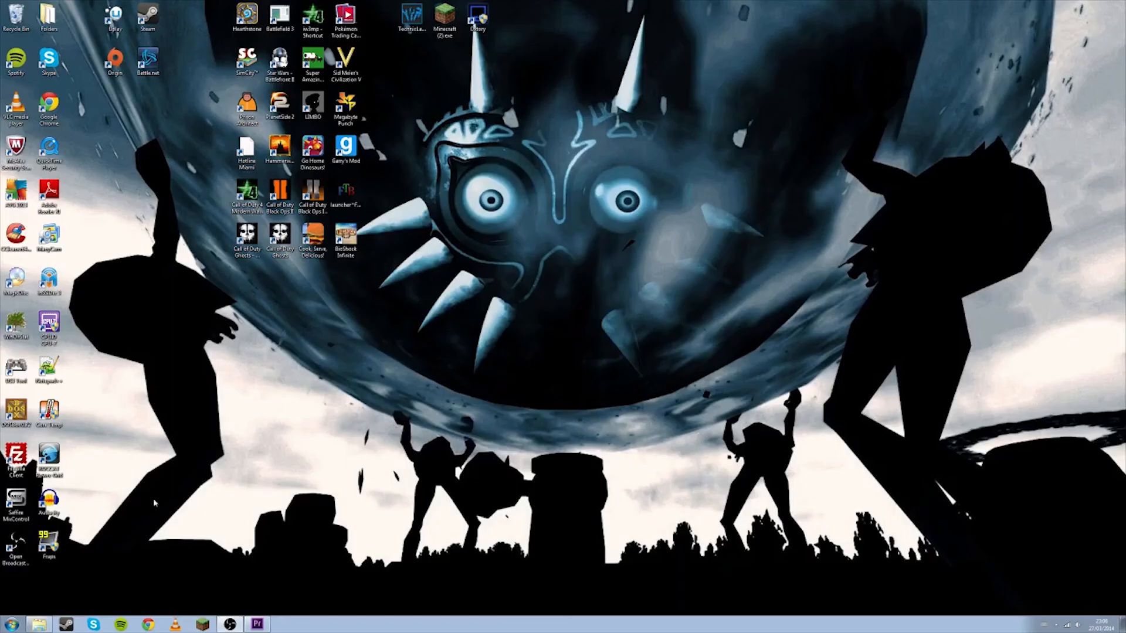
{"action": "key", "text": "super"}
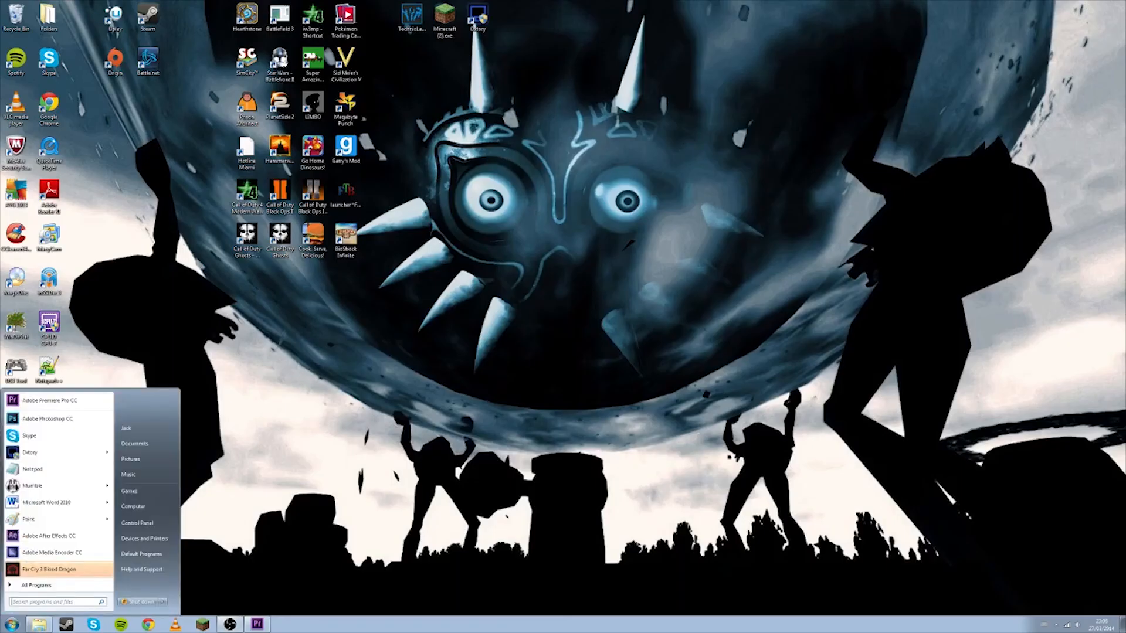
{"action": "left_click", "coordinate": [68, 420]}
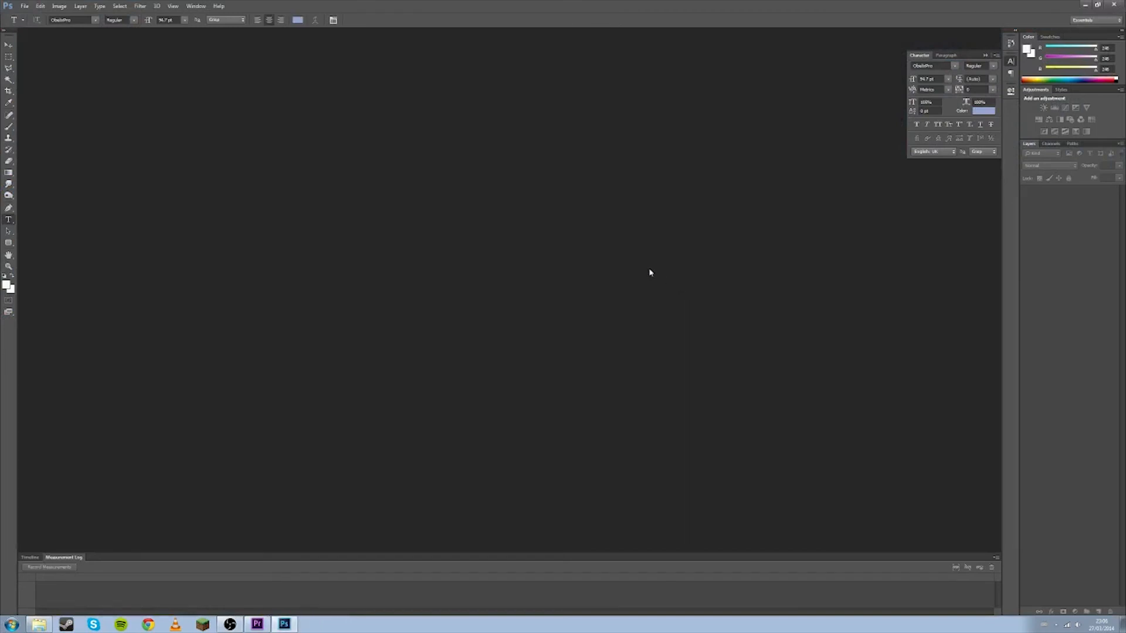
{"action": "left_click", "coordinate": [25, 6]}
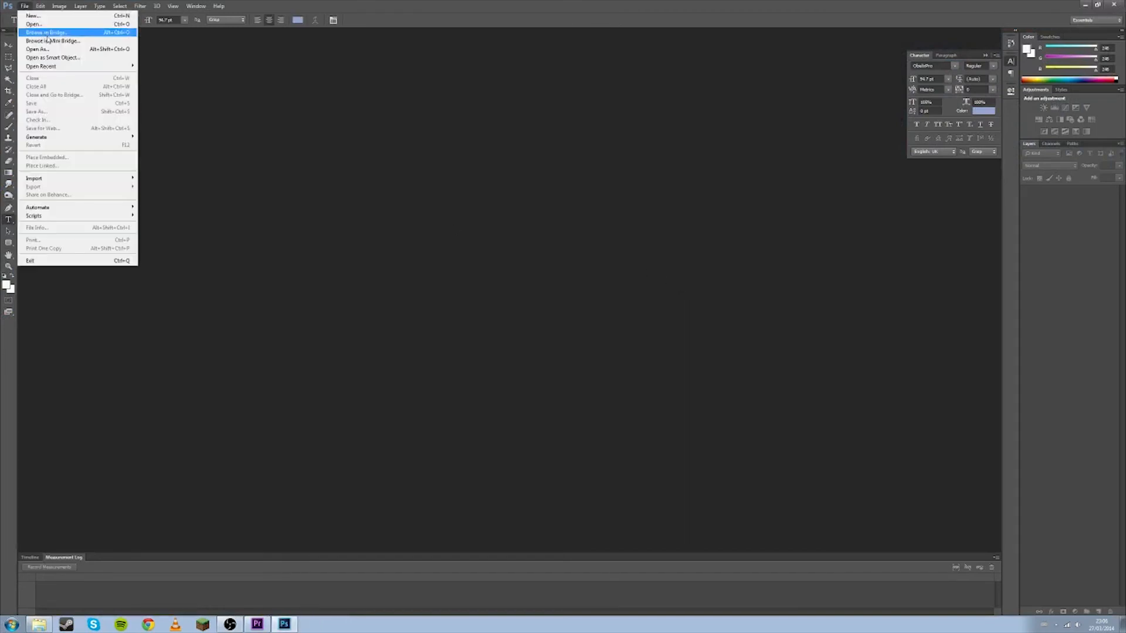
{"action": "mouse_move", "coordinate": [65, 66]}
{"action": "left_click", "coordinate": [159, 69]}
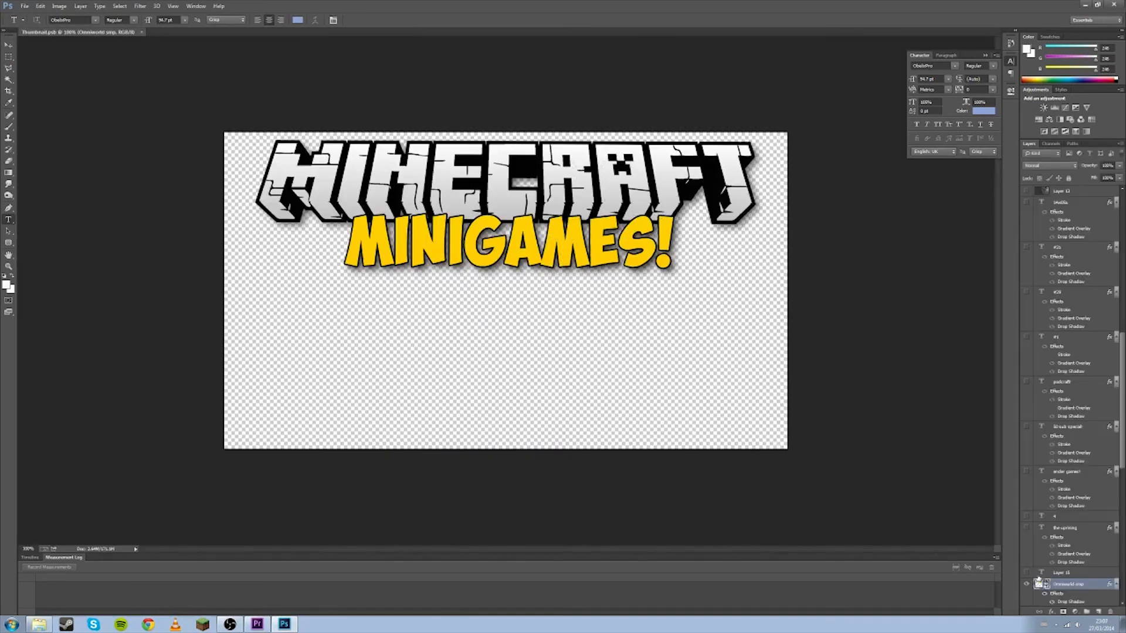
Bring the file browser over the thumbnail document and show the Minecraft folder.
{"action": "scroll", "coordinate": [1027, 587], "scroll_direction": "down", "scroll_amount": 3}
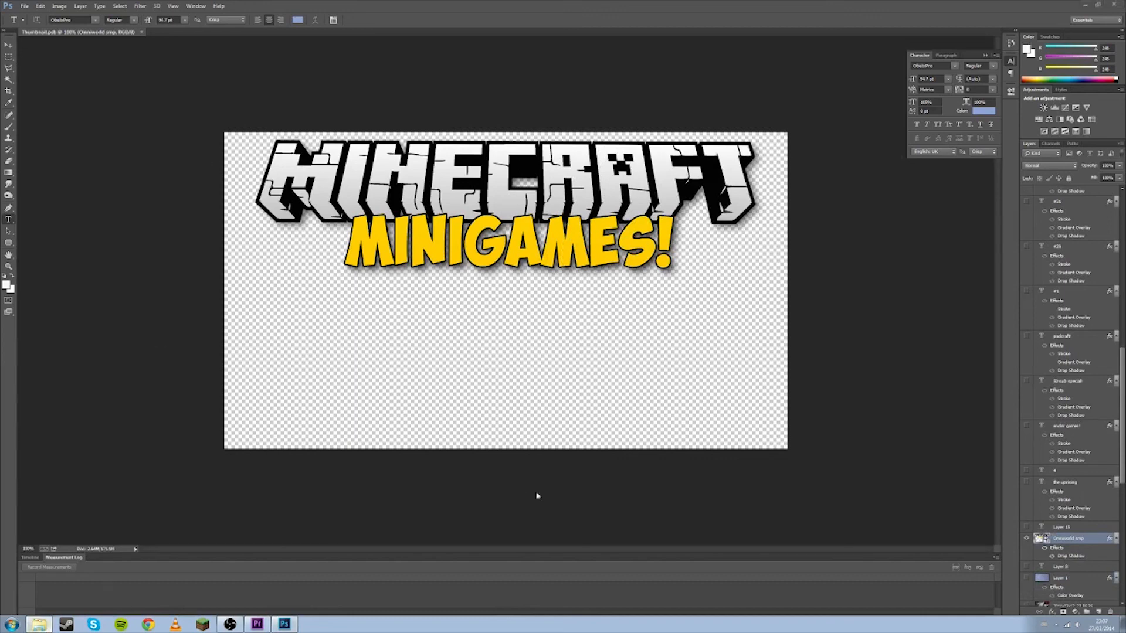
{"action": "left_click_drag", "start_coordinate": [1125, 213], "coordinate": [422, 216]}
{"action": "left_click", "coordinate": [289, 405]}
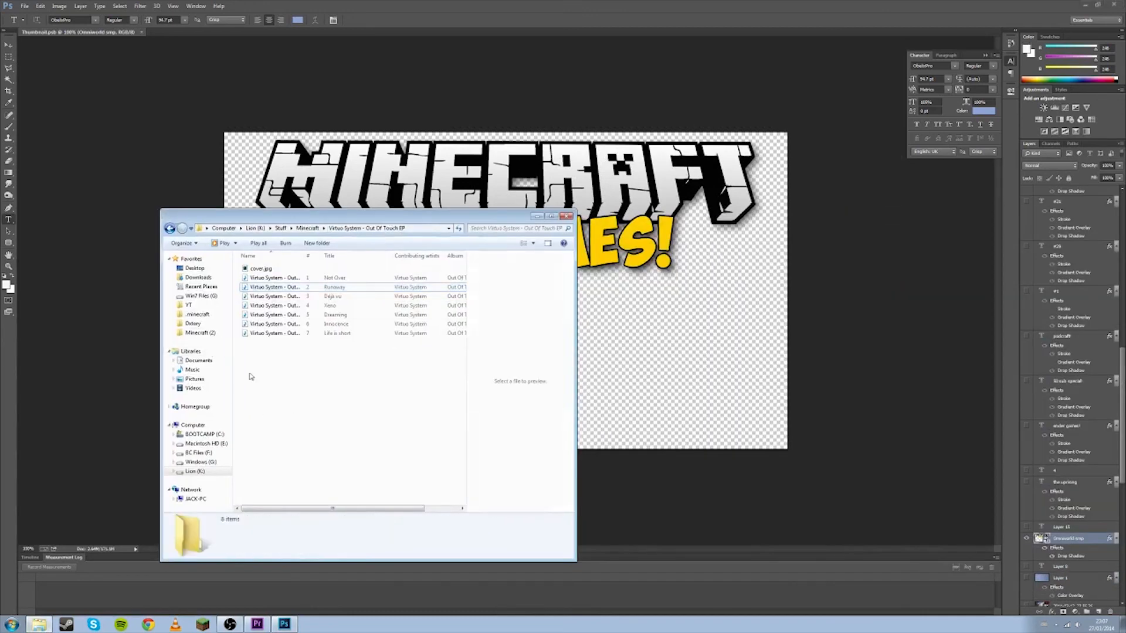
{"action": "left_click", "coordinate": [206, 333]}
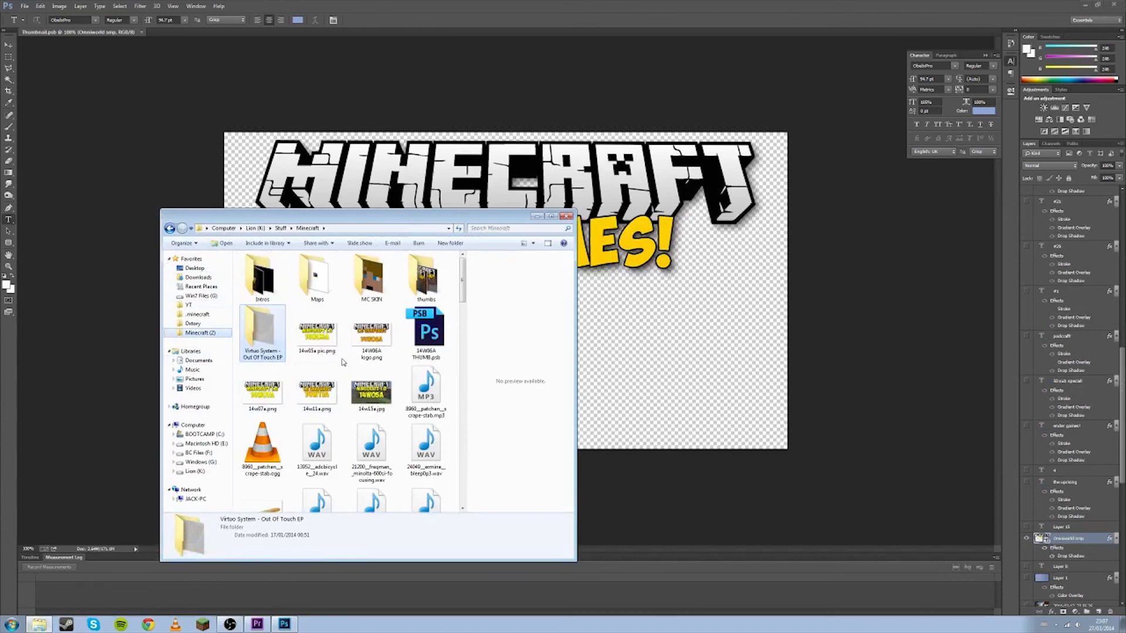
Place the screenshot EG3SS.png from the Minecraft folder into the thumbnail document and close the file browser.
{"action": "double_click", "coordinate": [246, 288]}
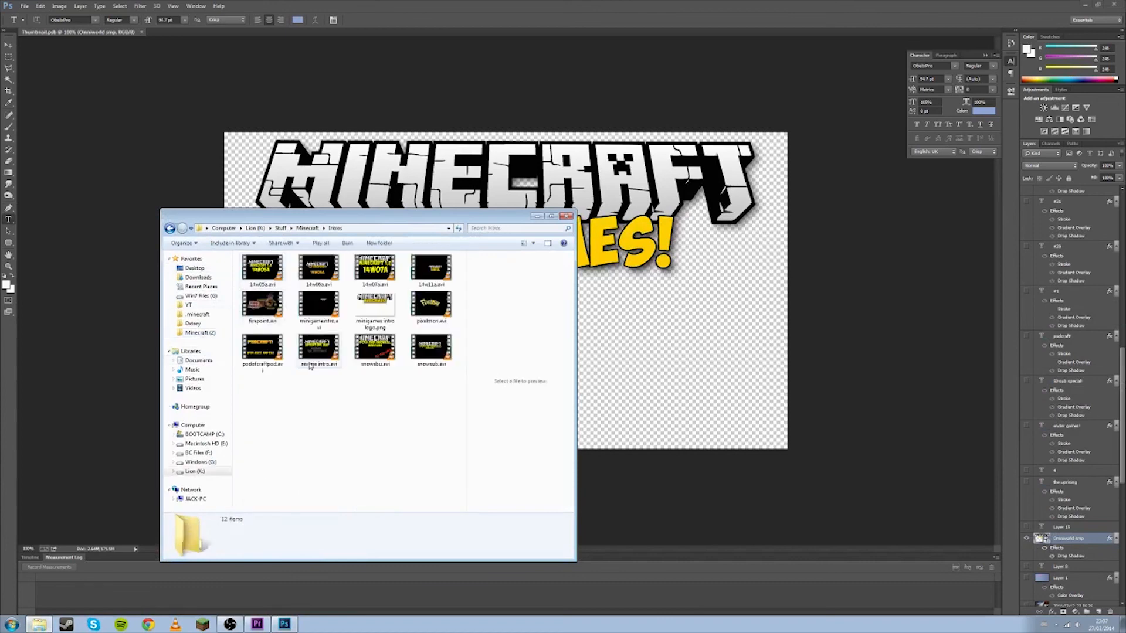
{"action": "key", "text": "BackSpace"}
{"action": "left_click", "coordinate": [371, 393]}
{"action": "scroll", "coordinate": [370, 405], "scroll_direction": "down", "scroll_amount": 5}
{"action": "scroll", "coordinate": [369, 404], "scroll_direction": "down", "scroll_amount": 3}
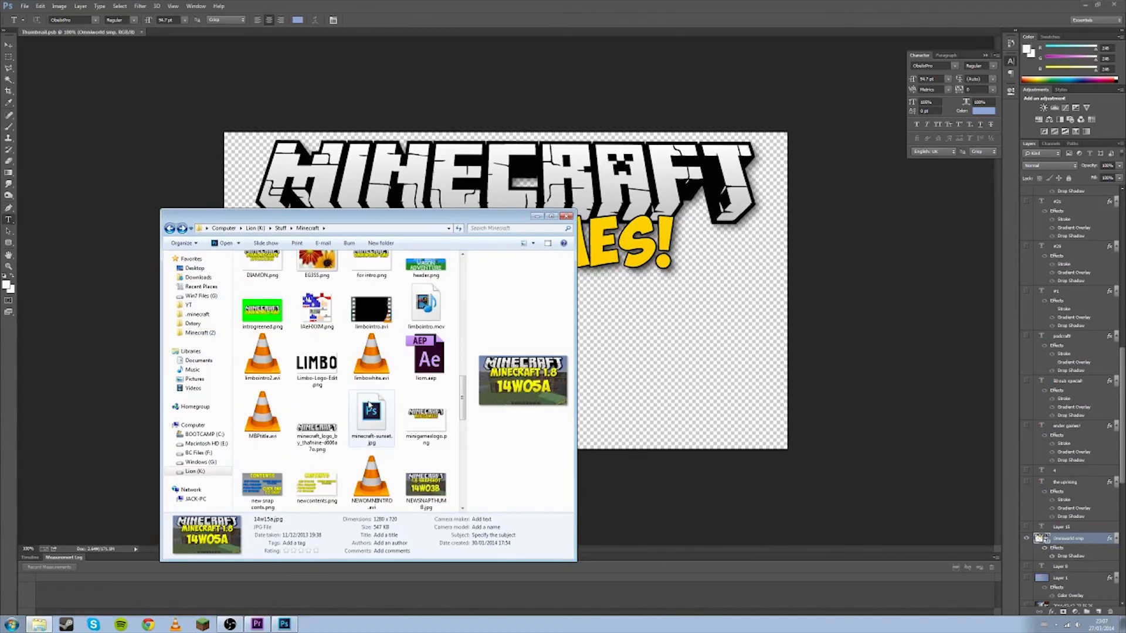
{"action": "scroll", "coordinate": [369, 404], "scroll_direction": "up", "scroll_amount": 3}
{"action": "left_click", "coordinate": [317, 393]}
{"action": "left_click_drag", "start_coordinate": [662, 351], "coordinate": [661, 351]}
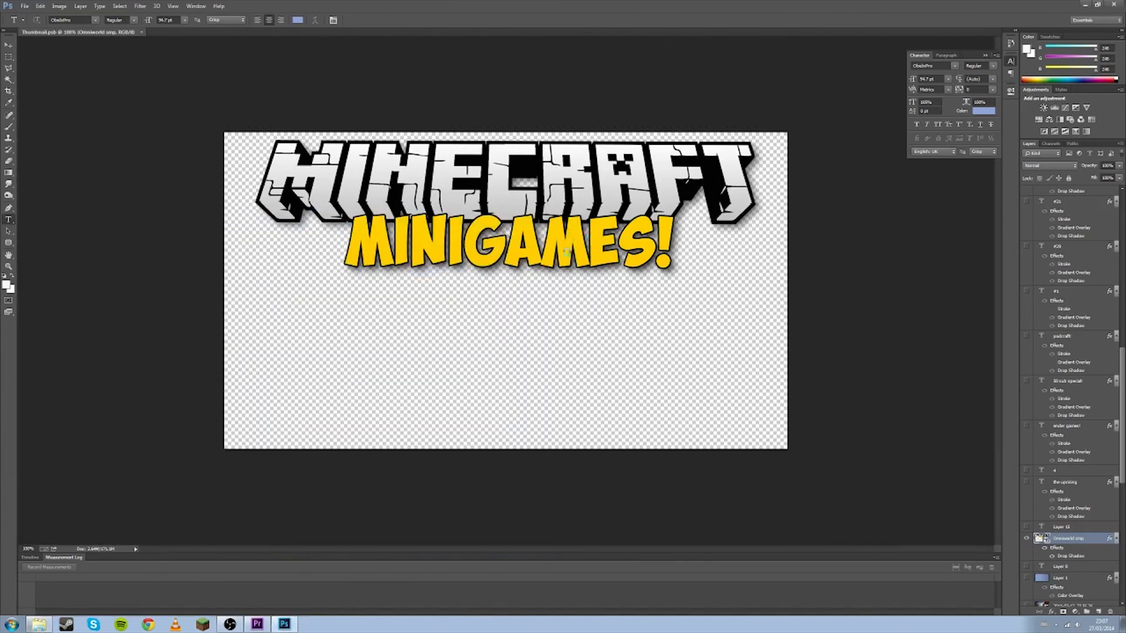
{"action": "left_click", "coordinate": [38, 625]}
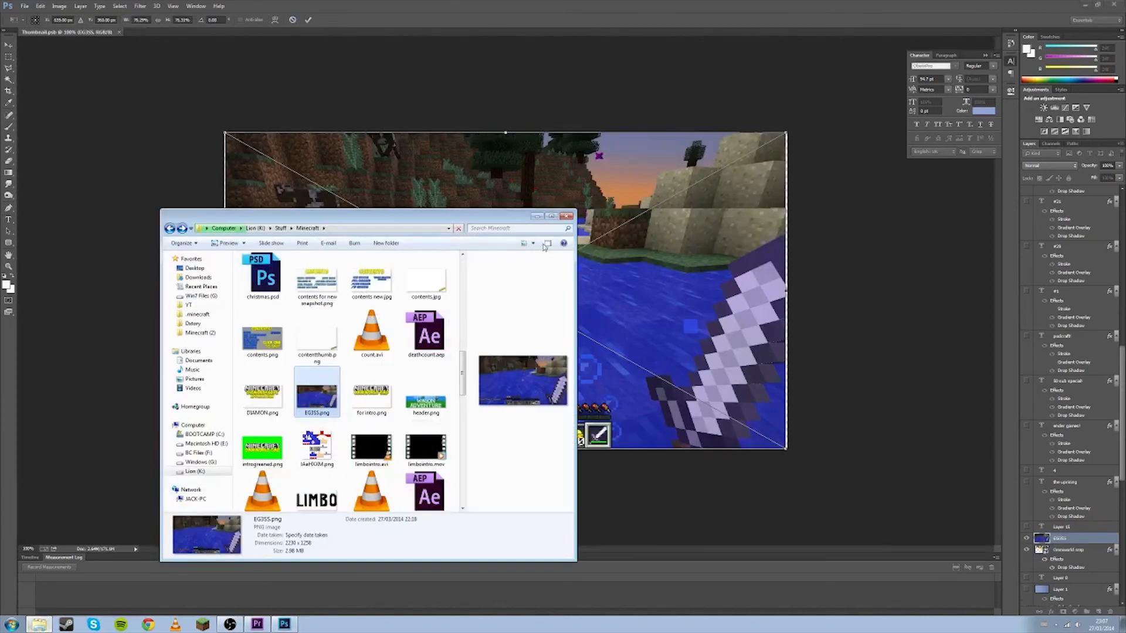
{"action": "left_click", "coordinate": [566, 216]}
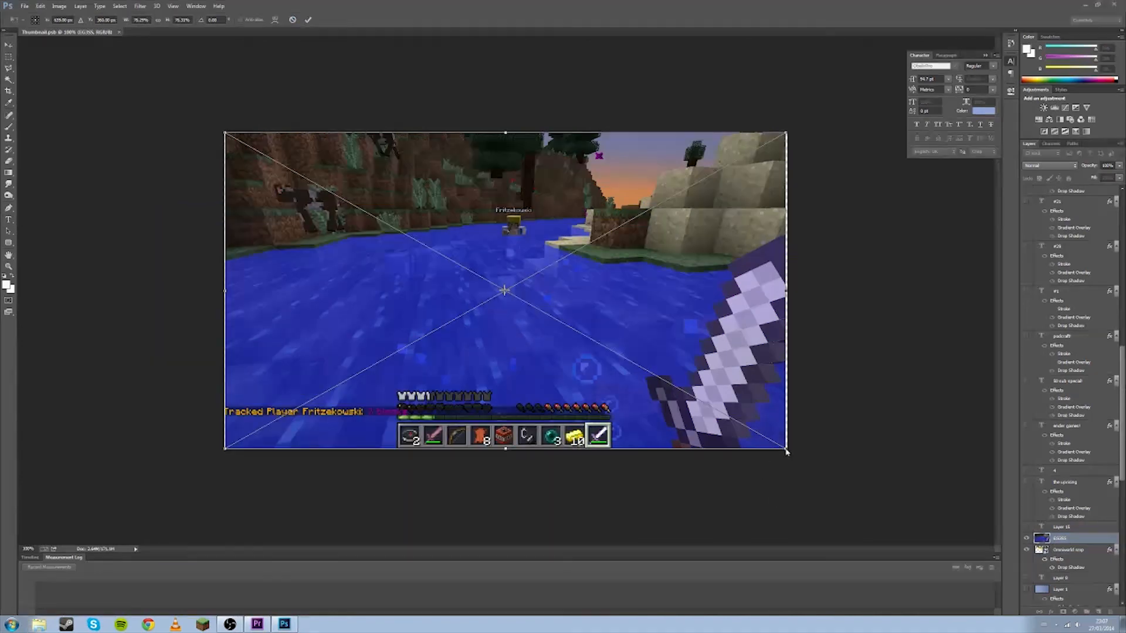
Enlarge the placed EG3SS screenshot proportionally to about 77% so it fills the canvas, and commit the transform.
{"action": "left_click_drag", "start_coordinate": [786, 448], "coordinate": [606, 541]}
{"action": "left_click_drag", "start_coordinate": [696, 527], "coordinate": [775, 488]}
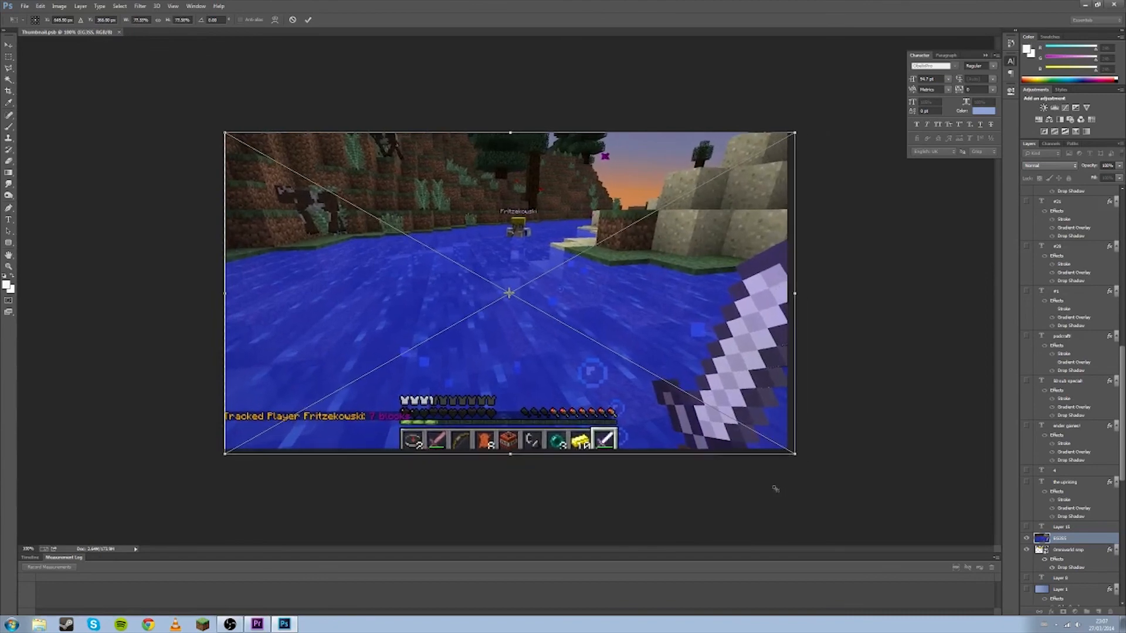
{"action": "key", "text": "Return"}
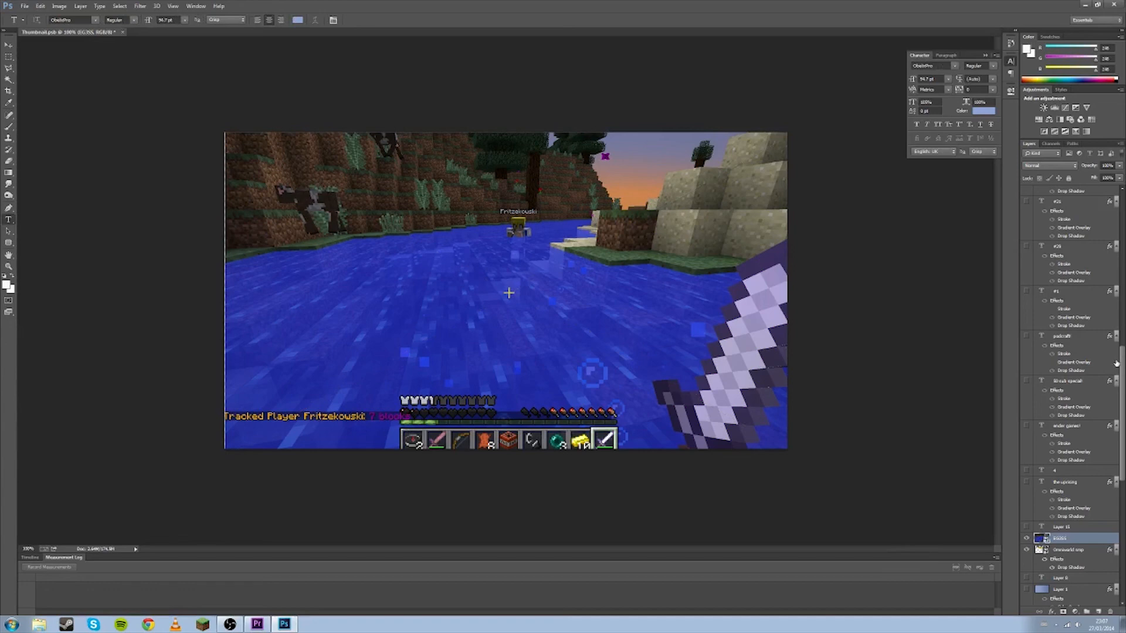
Move the EG3SS layer directly below Layer 1, and show Layer 1 in place of the Minecraft Minigames logo layer.
{"action": "scroll", "coordinate": [1123, 367], "scroll_direction": "down", "scroll_amount": 5}
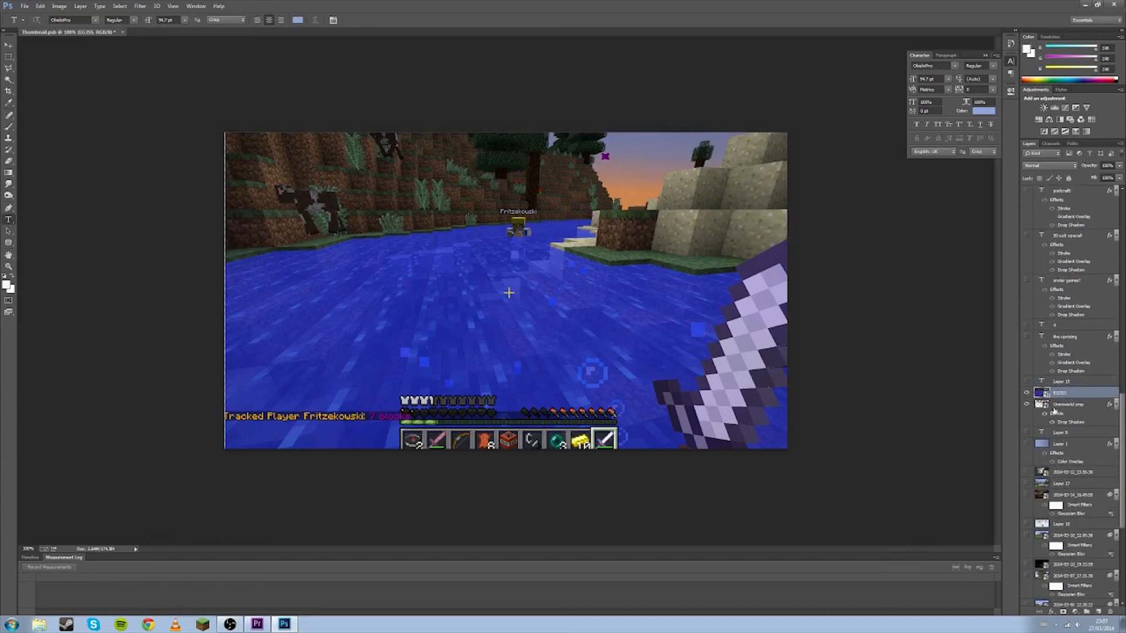
{"action": "left_click_drag", "start_coordinate": [1071, 404], "coordinate": [1062, 443]}
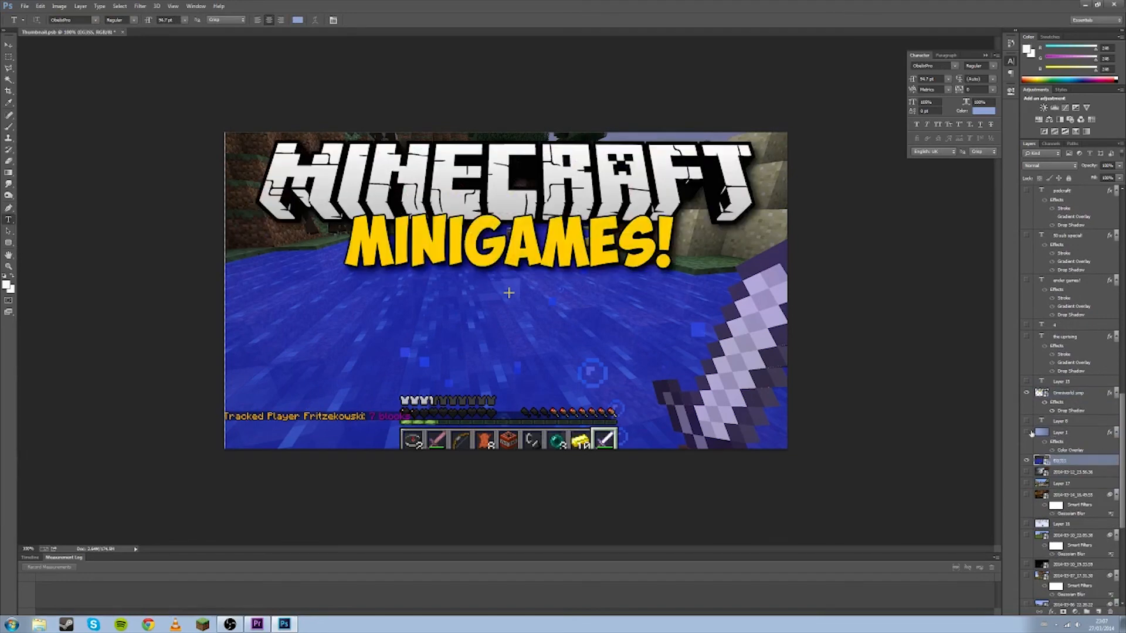
{"action": "left_click", "coordinate": [1026, 433]}
{"action": "left_click", "coordinate": [1026, 394]}
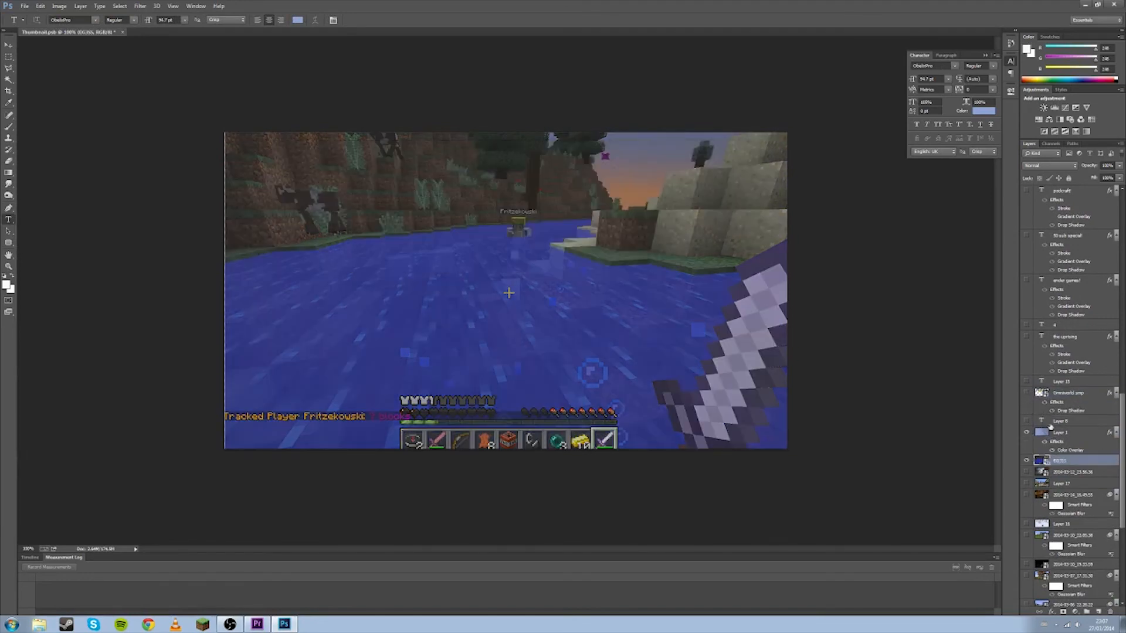
Try Layer 1's overlay at full opacity and lower it to about 40%.
{"action": "left_click", "coordinate": [1069, 445]}
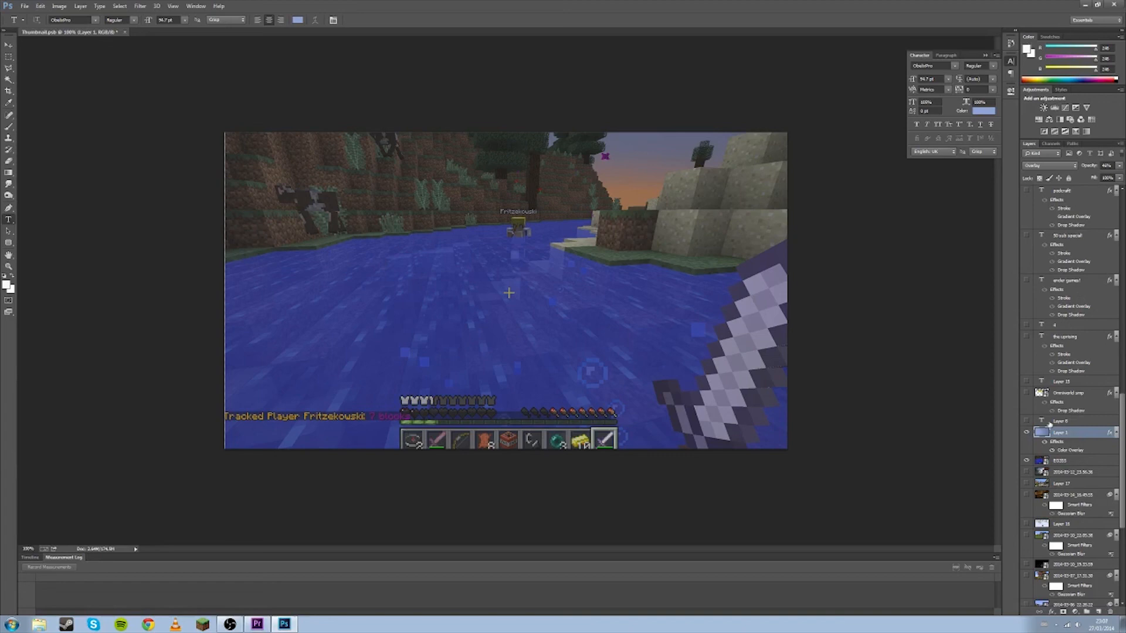
{"action": "left_click", "coordinate": [1105, 167]}
{"action": "left_click", "coordinate": [1119, 165]}
{"action": "left_click_drag", "start_coordinate": [1097, 176], "coordinate": [1121, 175]}
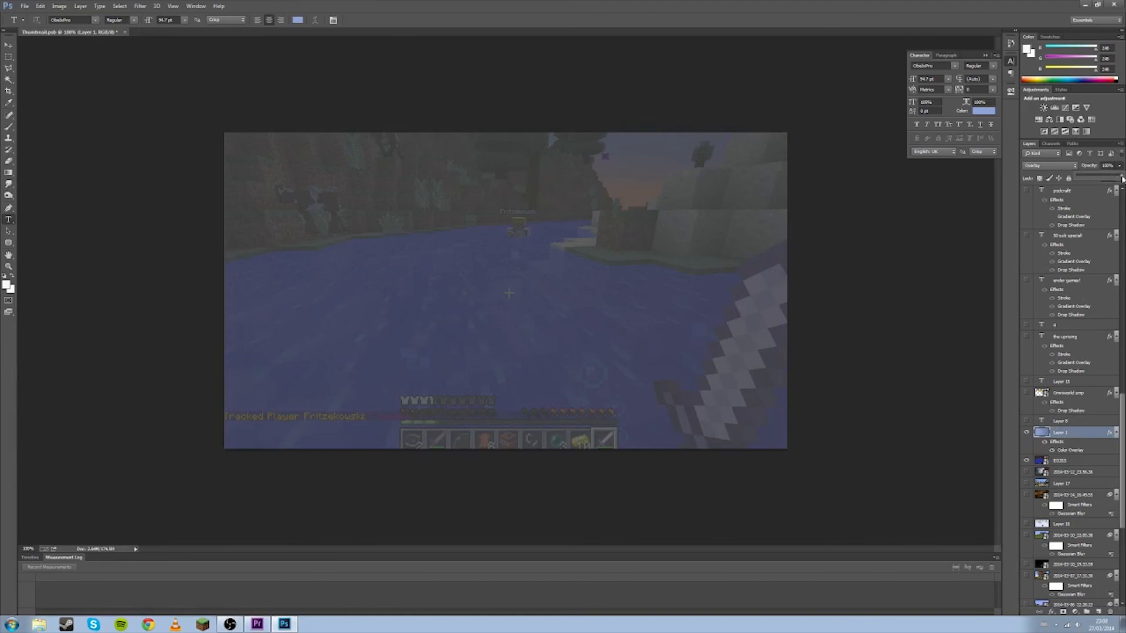
{"action": "left_click_drag", "start_coordinate": [1121, 177], "coordinate": [1100, 180]}
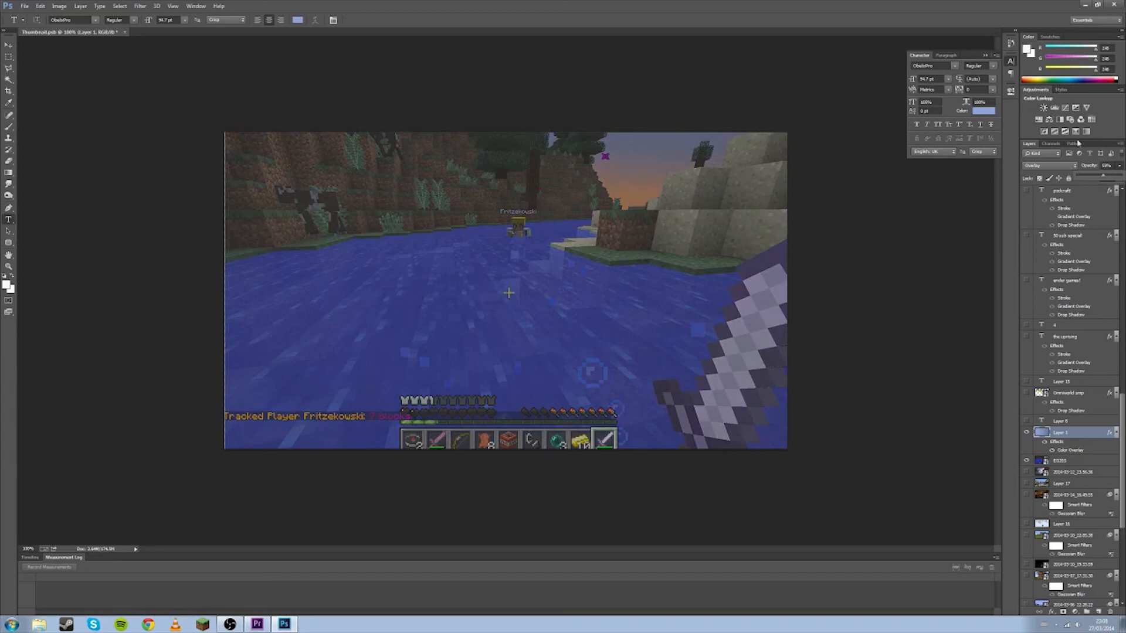
{"action": "left_click_drag", "start_coordinate": [1101, 177], "coordinate": [1094, 180]}
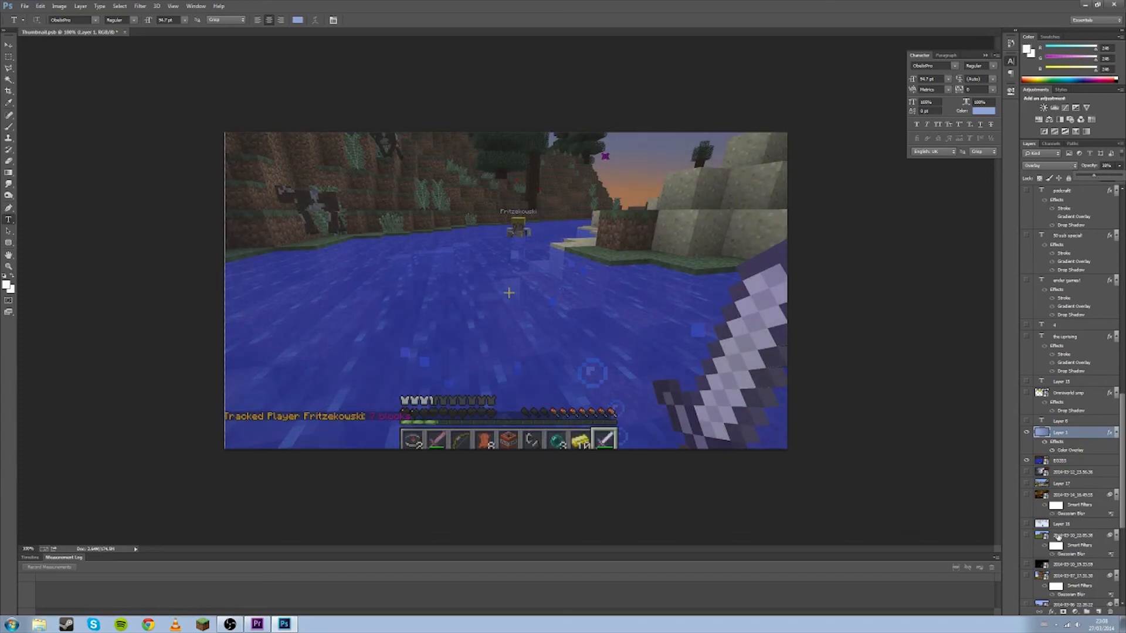
Apply a light Gaussian Blur to the EG3SS screenshot layer.
{"action": "left_click", "coordinate": [1070, 462]}
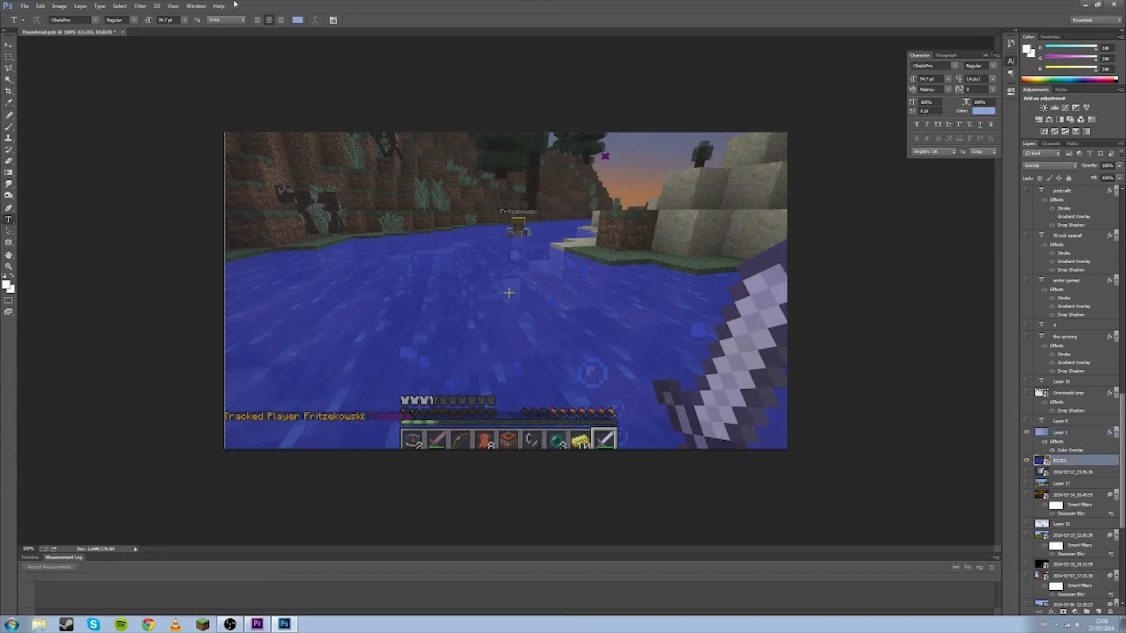
{"action": "left_click", "coordinate": [140, 6]}
{"action": "mouse_move", "coordinate": [153, 103]}
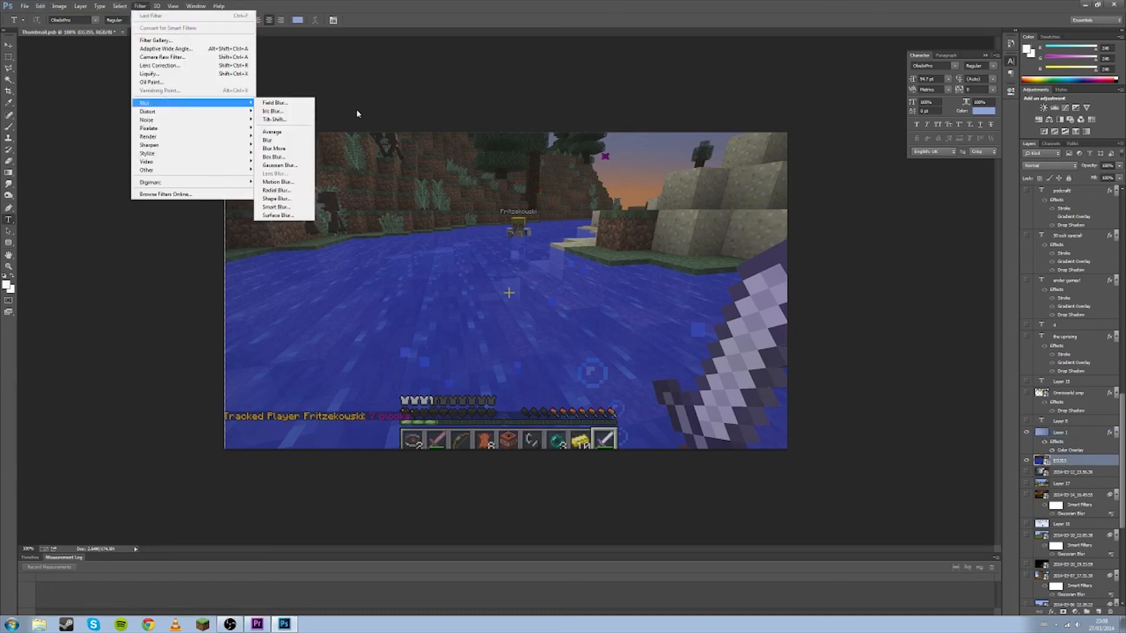
{"action": "left_click", "coordinate": [304, 167]}
{"action": "left_click_drag", "start_coordinate": [518, 295], "coordinate": [510, 294]}
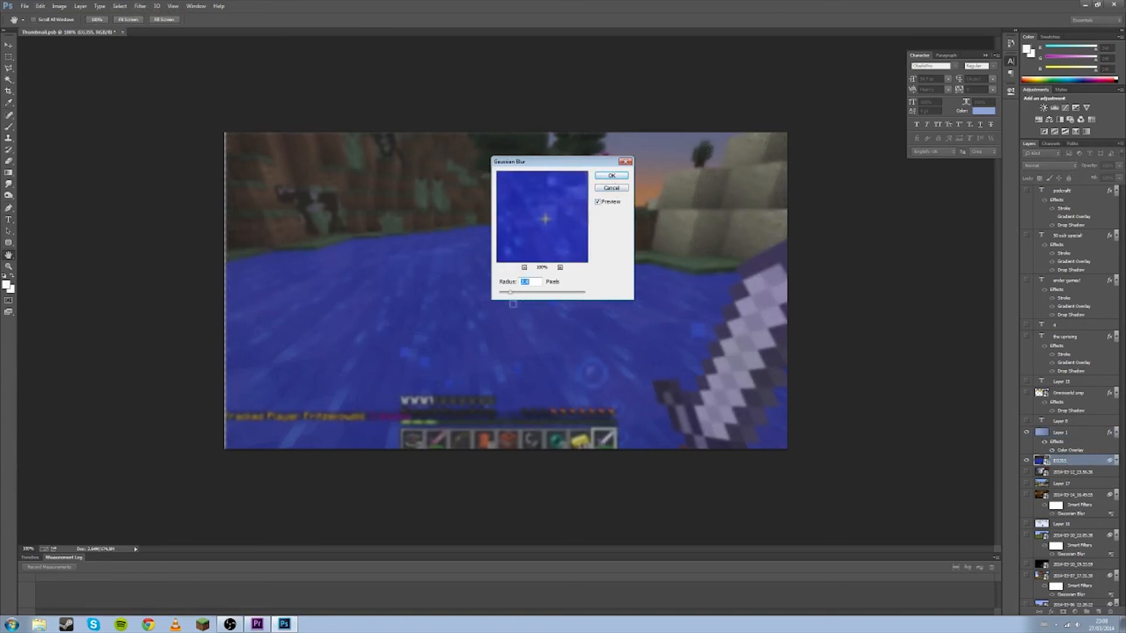
{"action": "left_click", "coordinate": [611, 175]}
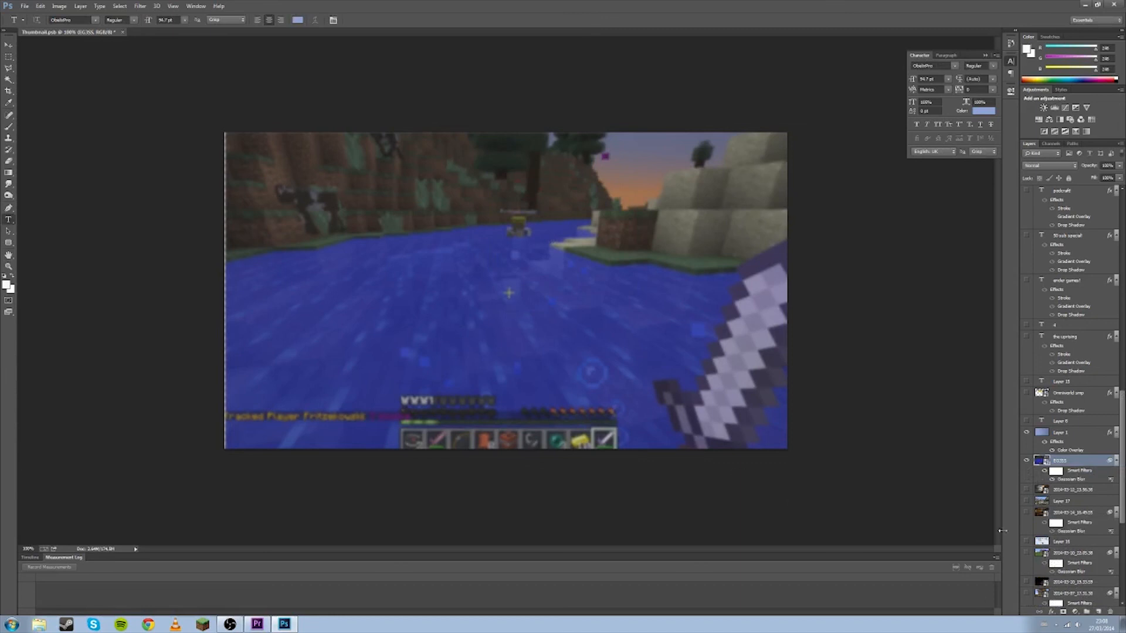
Nudge the blurred EG3SS layer slightly left with Free Transform to cover the gap at the canvas edge, and commit it.
{"action": "left_click", "coordinate": [1066, 490]}
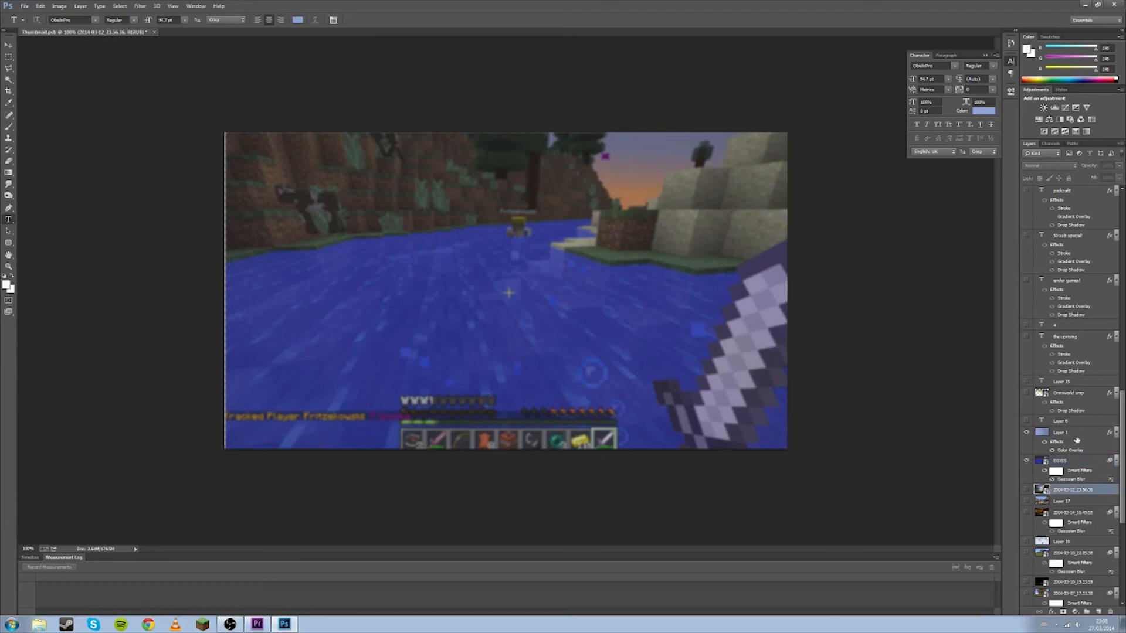
{"action": "left_click", "coordinate": [1078, 464]}
{"action": "key", "text": "ctrl+t"}
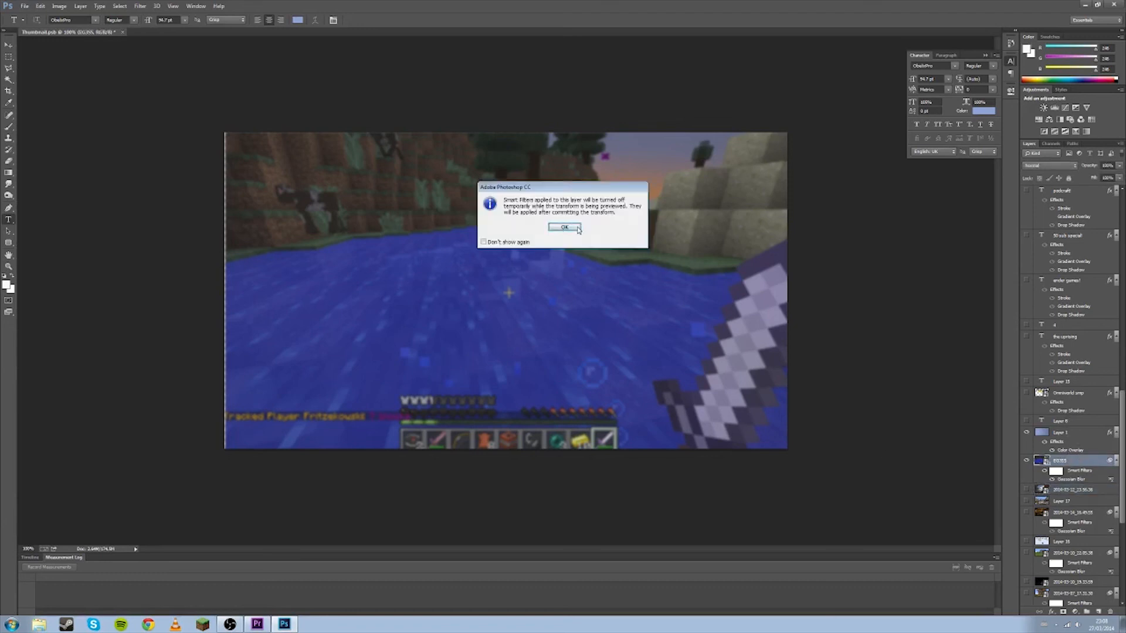
{"action": "left_click", "coordinate": [629, 229]}
{"action": "key", "text": "Left"}
{"action": "key", "text": "shift+Left"}
{"action": "key", "text": "shift+Right"}
{"action": "key", "text": "Return"}
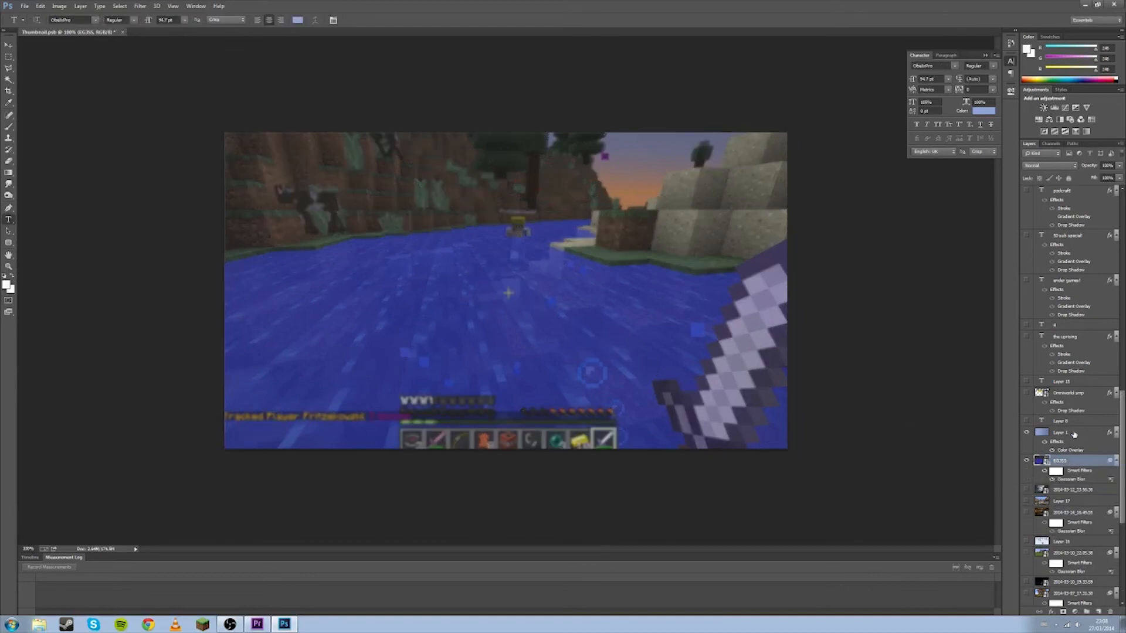
Show the Minecraft Minigames logo layer and the ender games! text layer.
{"action": "left_click", "coordinate": [1025, 393]}
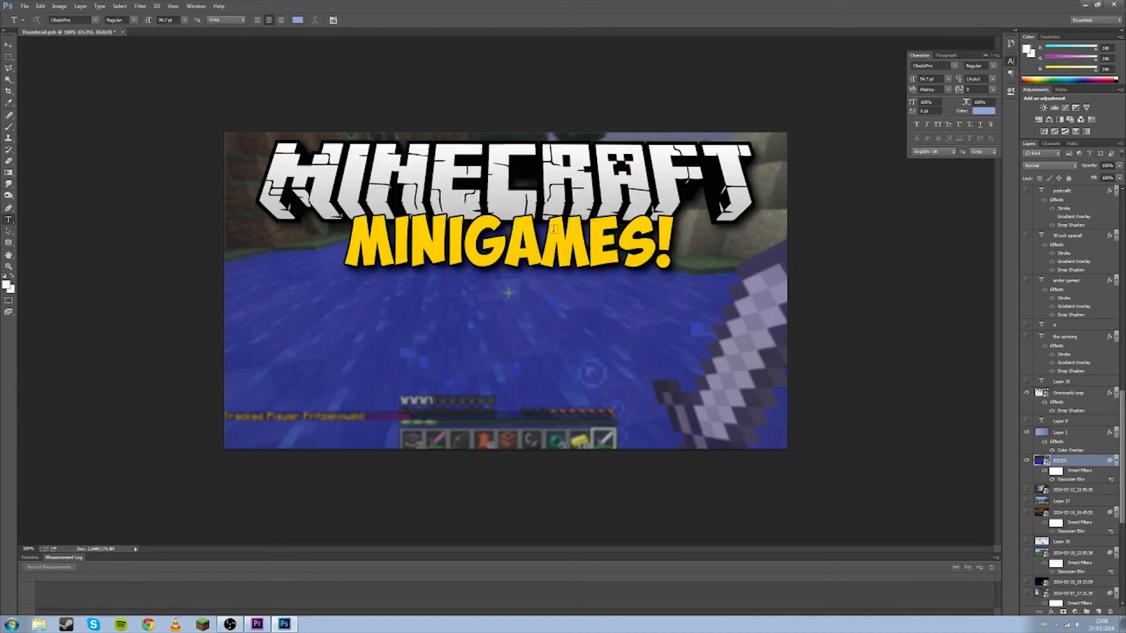
{"action": "left_click", "coordinate": [1026, 280]}
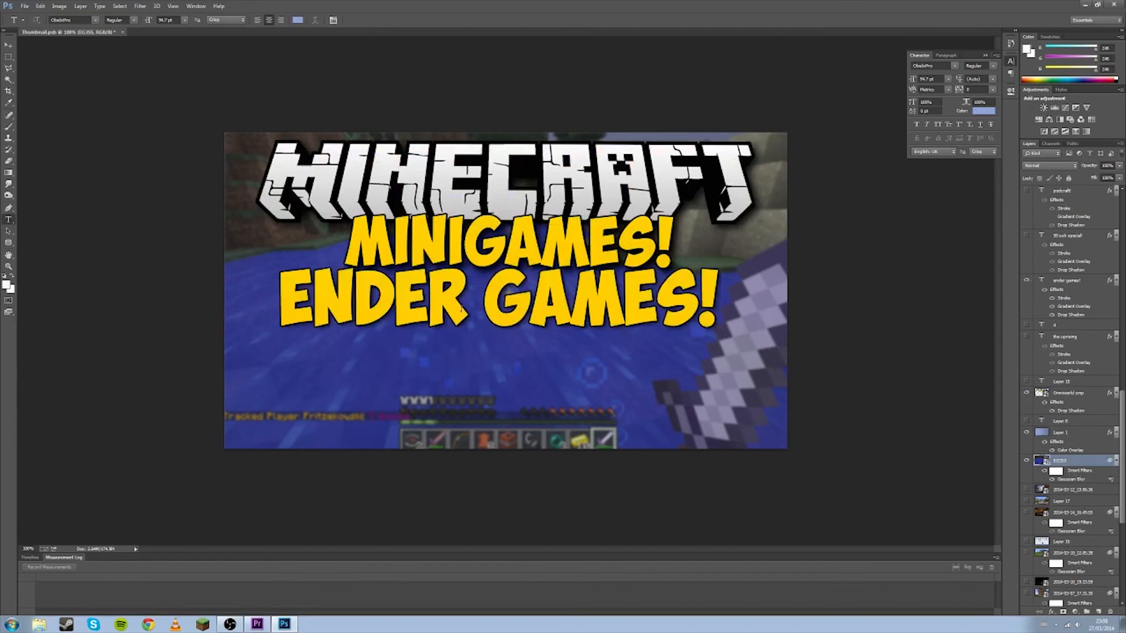
Move the ENDER GAMES! text slightly right and down beneath the MINIGAMES! title.
{"action": "key", "text": "v"}
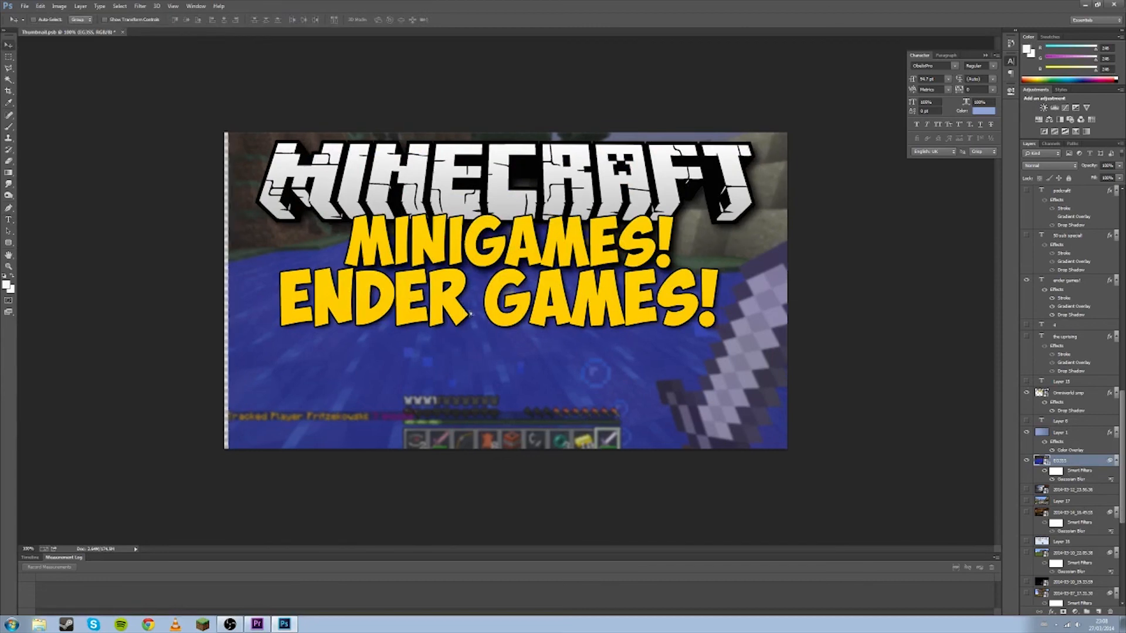
{"action": "left_click", "coordinate": [1067, 283]}
{"action": "left_click_drag", "start_coordinate": [509, 311], "coordinate": [519, 314]}
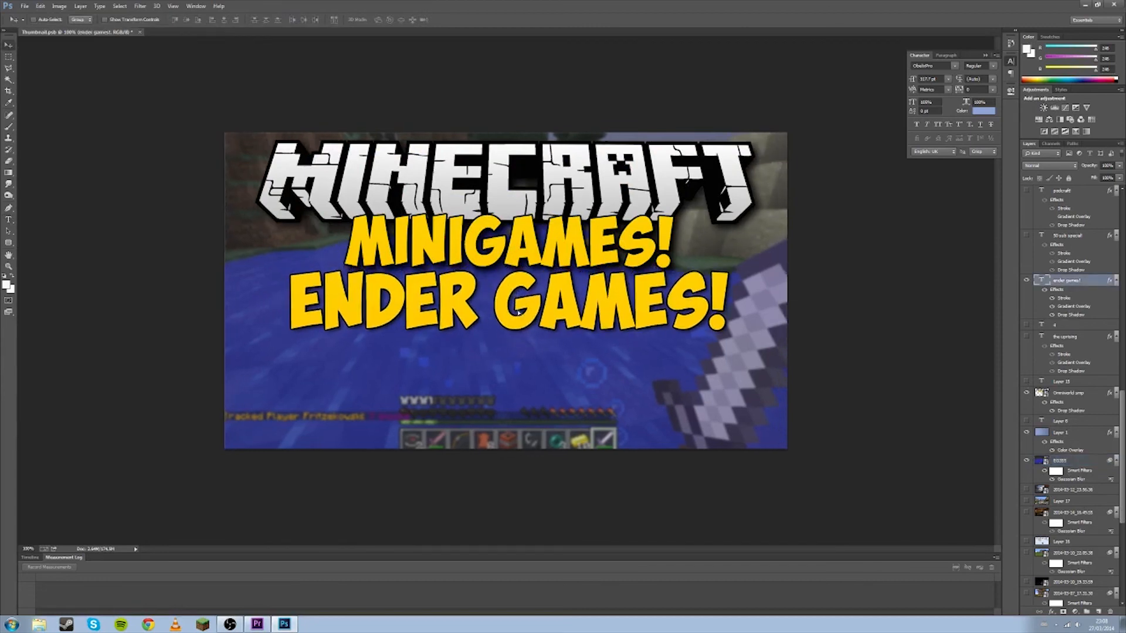